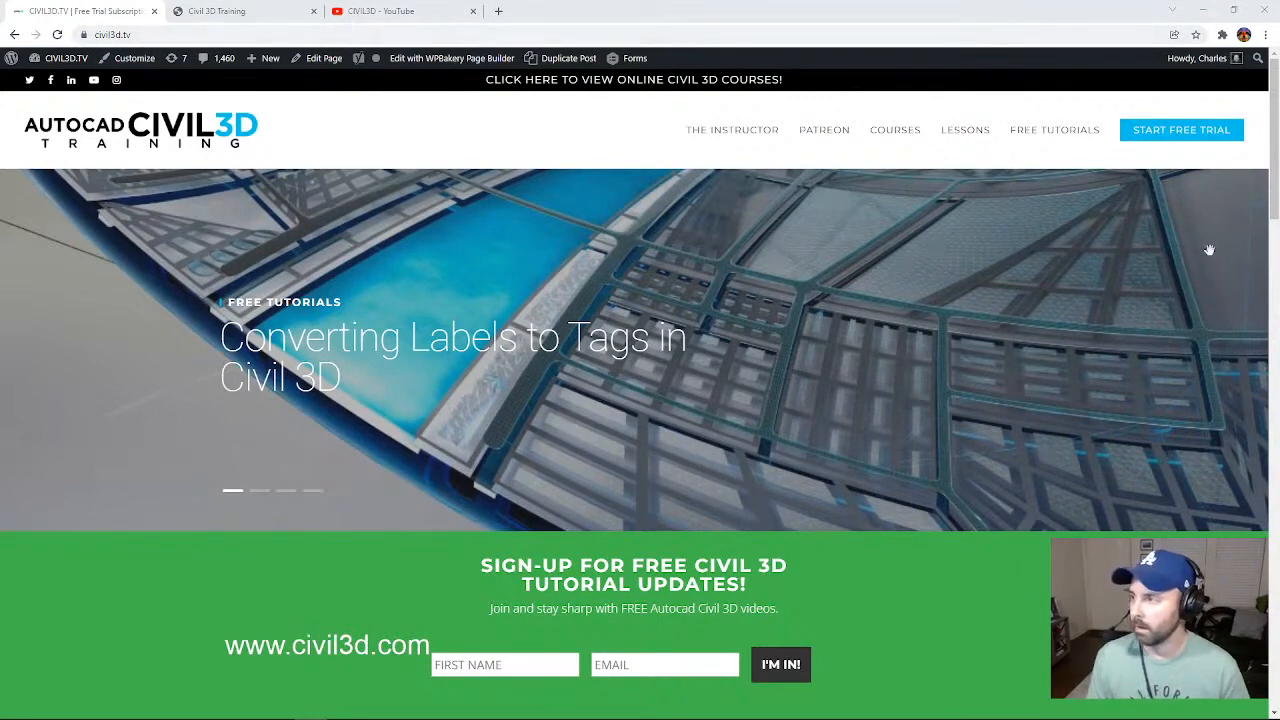
# - View the free trial subscription page and return to the homepage
pyautogui.click(1174, 137)
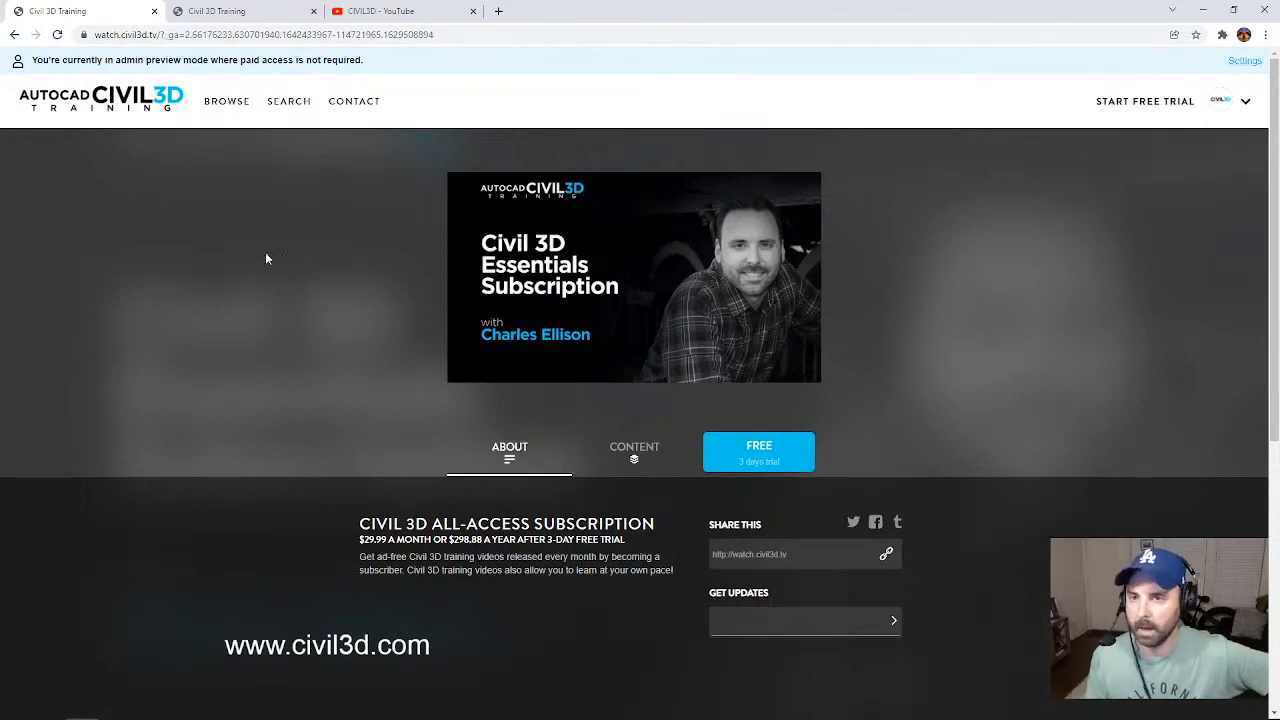
pyautogui.click(15, 35)
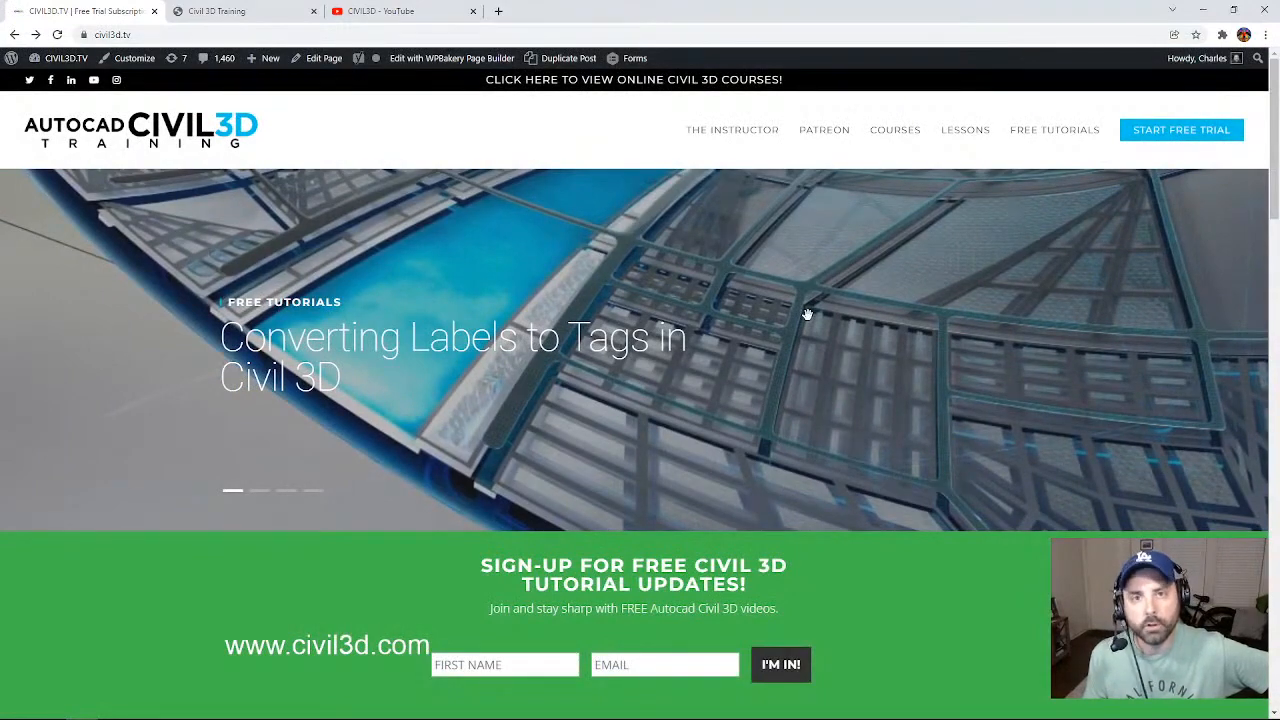
# - Open the free tutorial "Converting Labels to Tags in Civil 3D" from the homepage and look through its page
pyautogui.scroll(-7, 1094, 371)
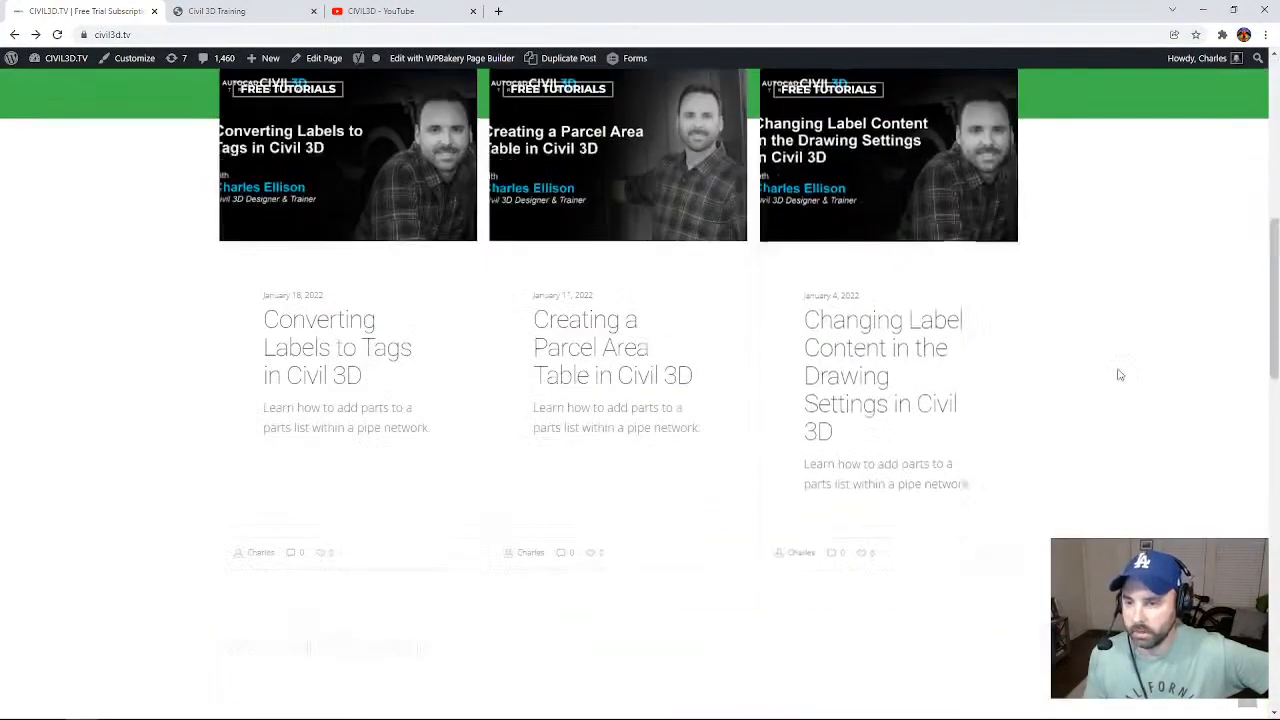
pyautogui.scroll(2, 1118, 372)
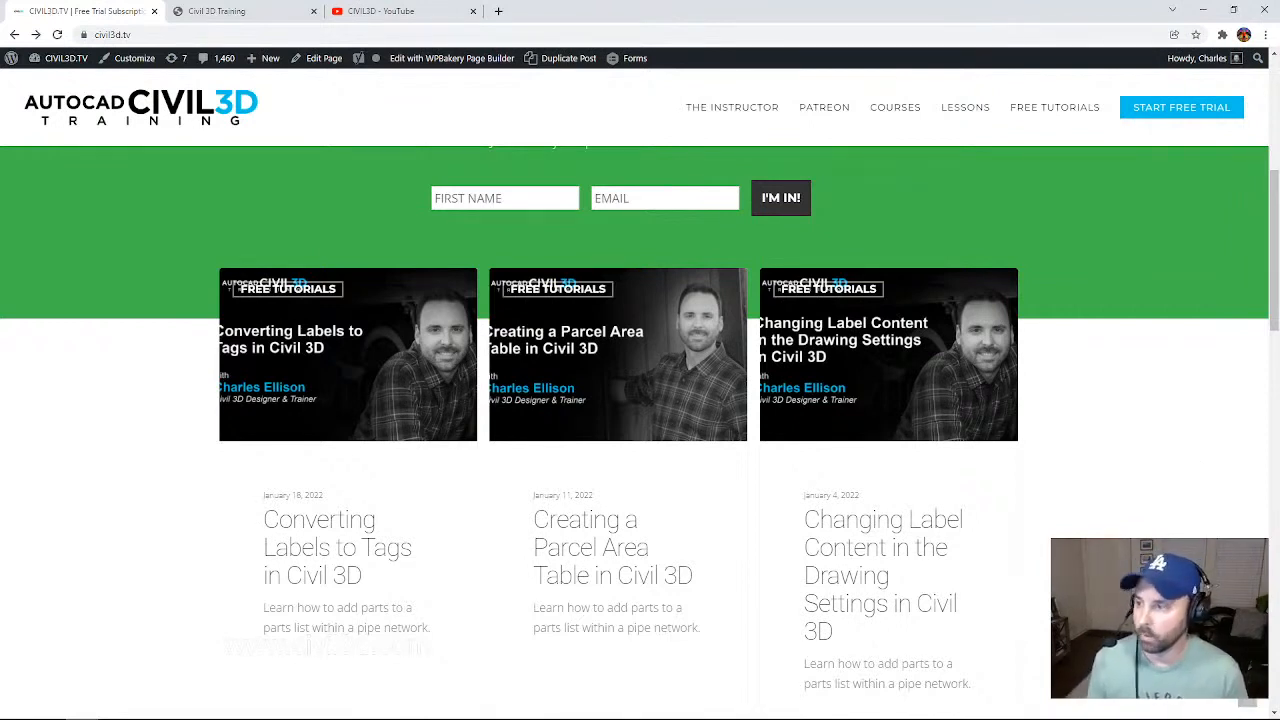
pyautogui.click(410, 408)
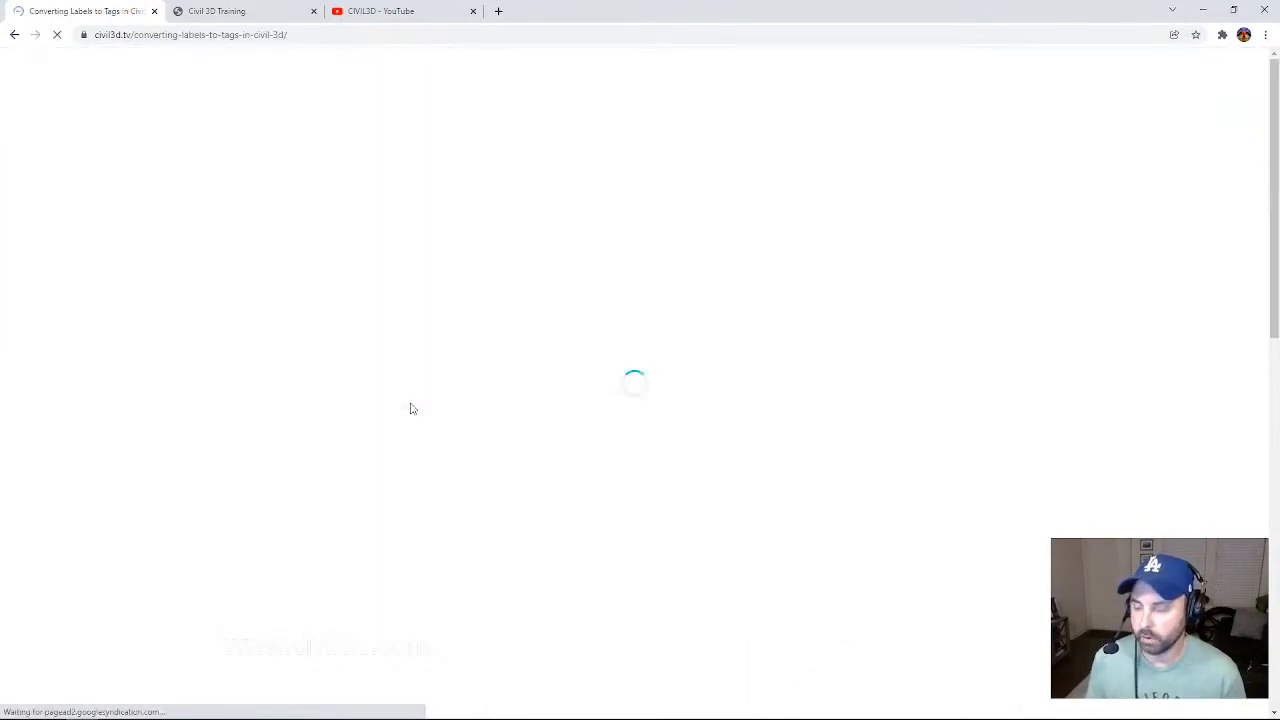
pyautogui.scroll(-4, 1066, 412)
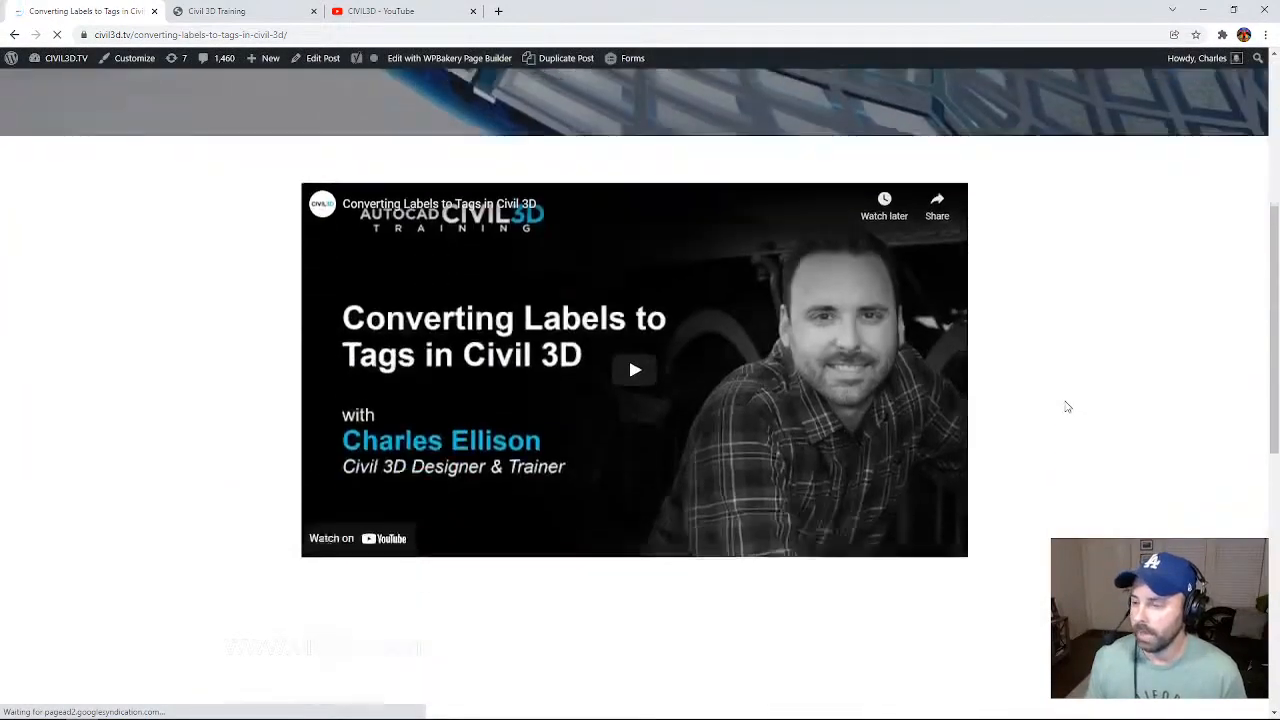
pyautogui.scroll(-3, 1066, 405)
# - Open the free trial subscription page and look through the courses in its content listing
pyautogui.scroll(7, 1066, 403)
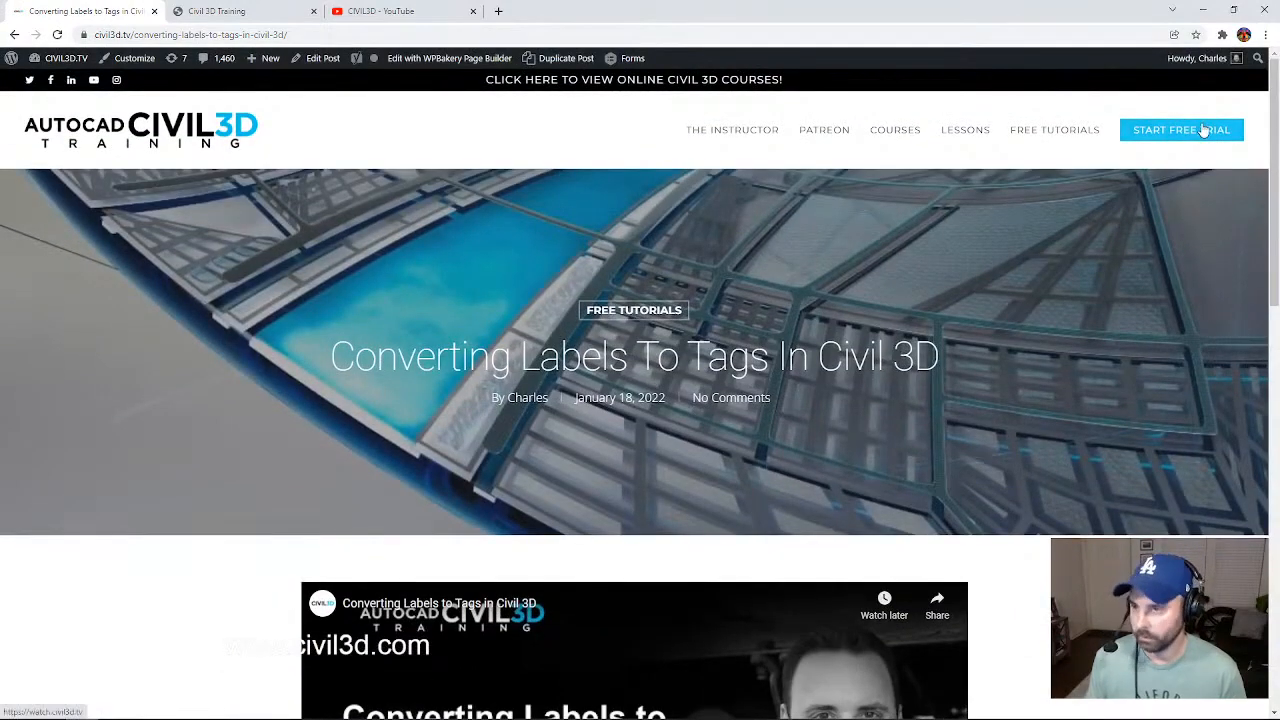
pyautogui.click(1204, 131)
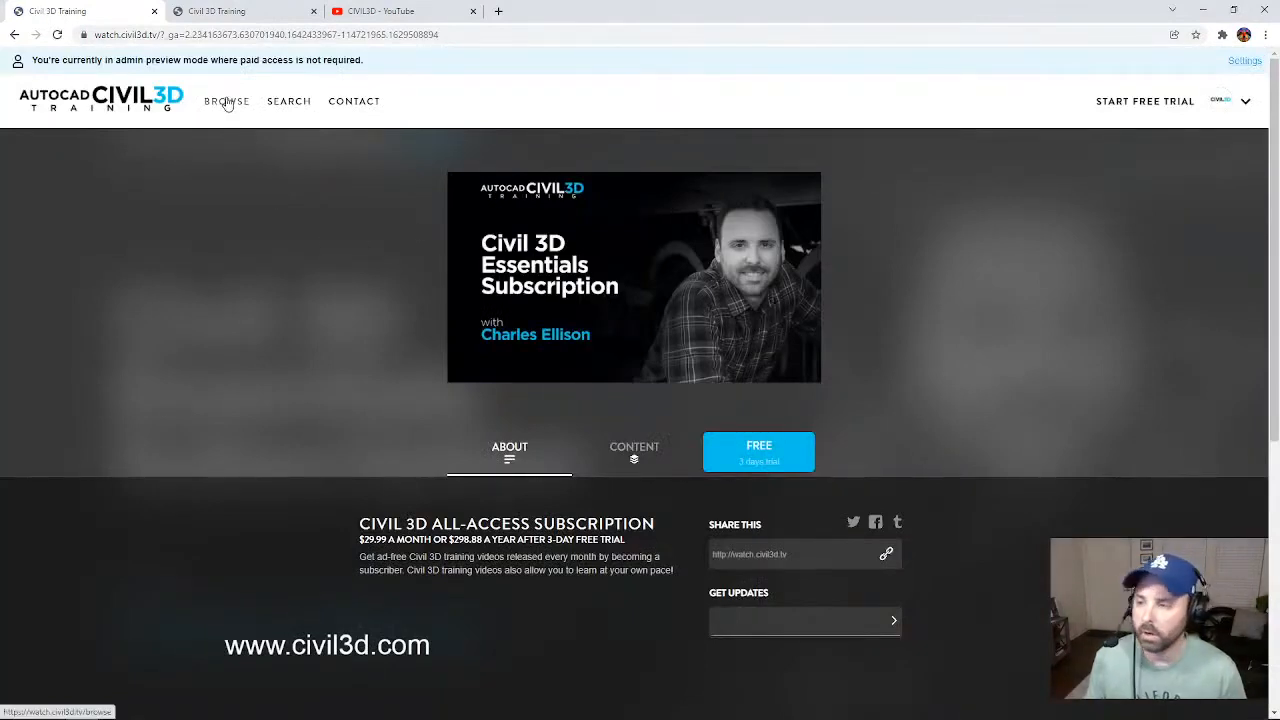
pyautogui.click(632, 452)
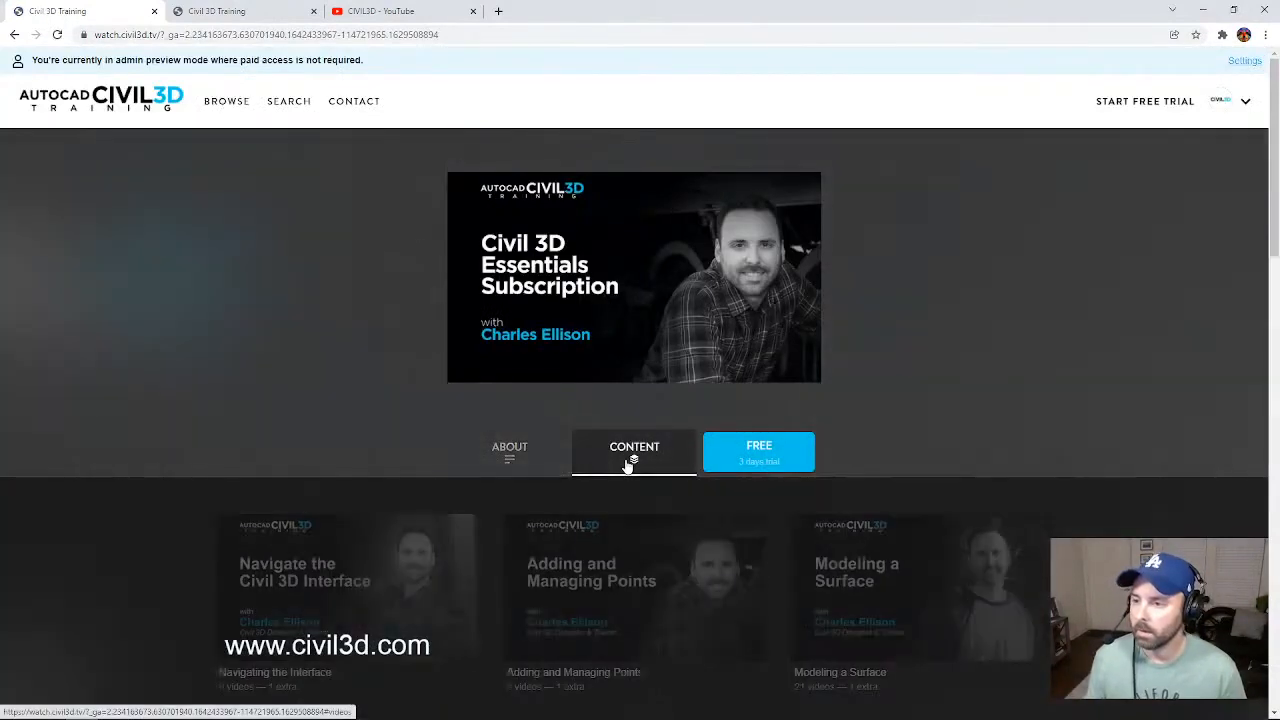
pyautogui.scroll(-3, 999, 392)
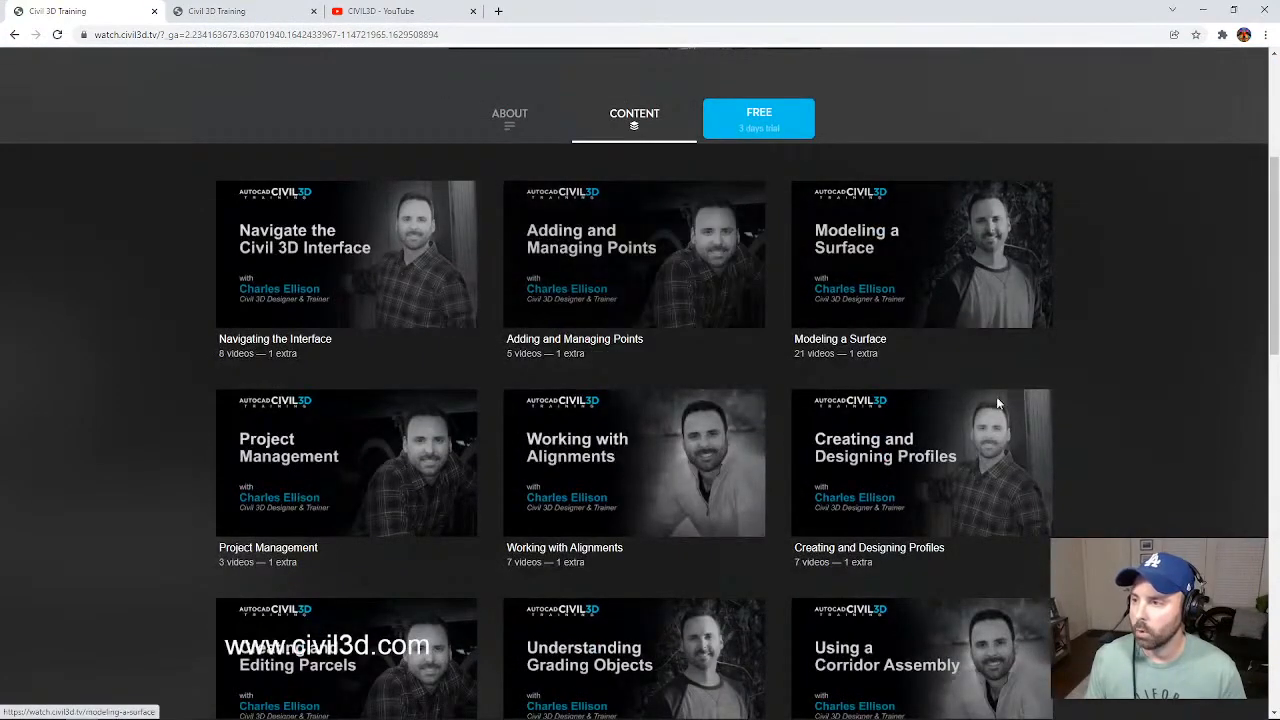
pyautogui.scroll(-3, 1038, 350)
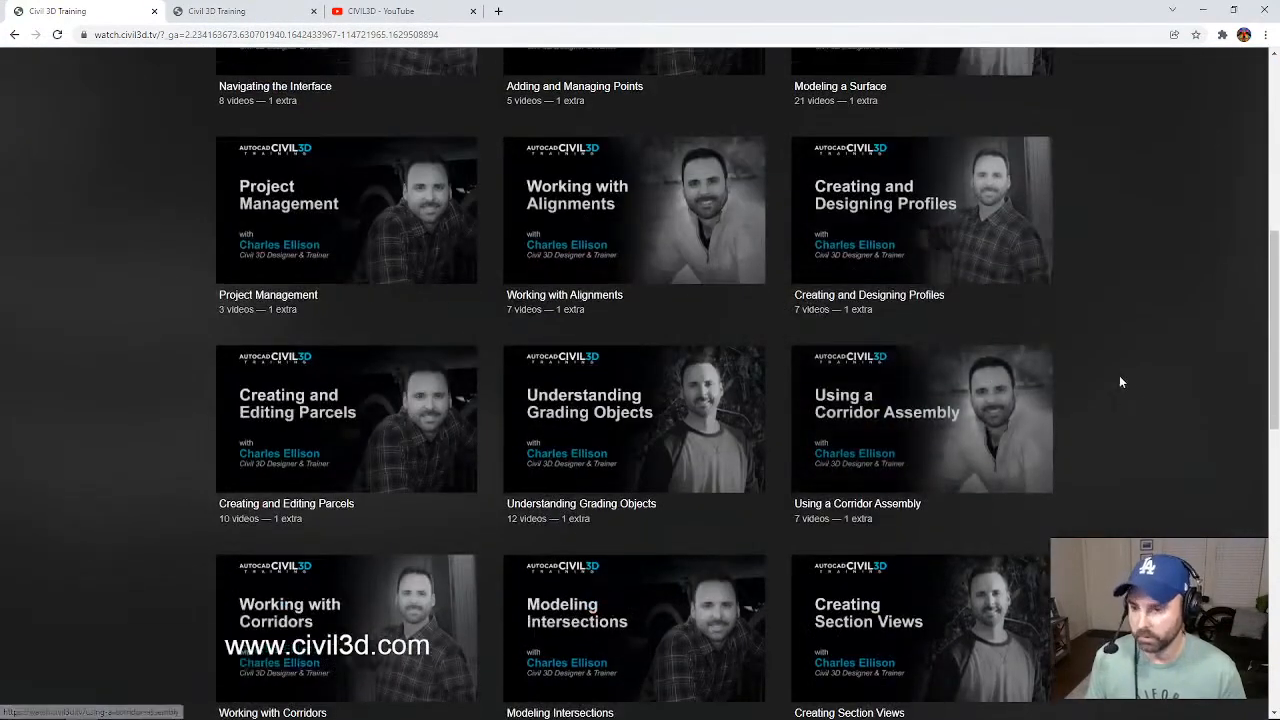
# - Browse the titles available for purchase and open the Modeling a Surface course
pyautogui.scroll(6, 1117, 380)
pyautogui.click(228, 106)
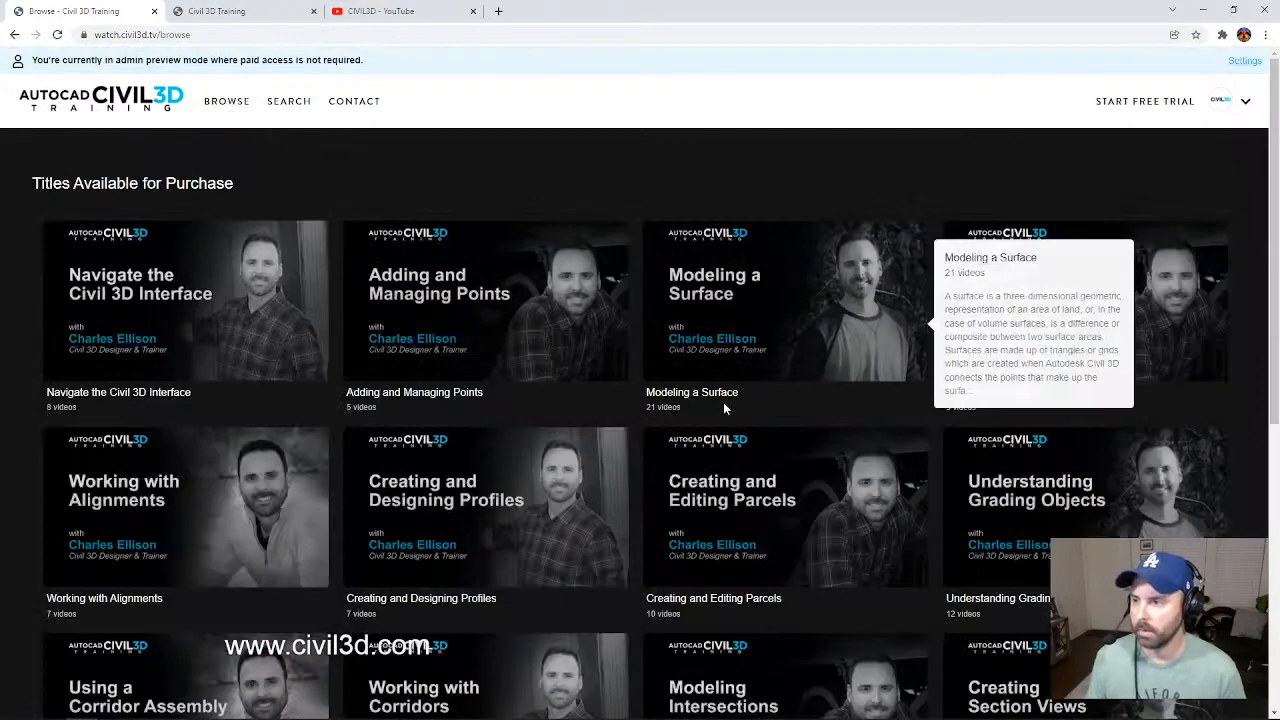
pyautogui.click(724, 400)
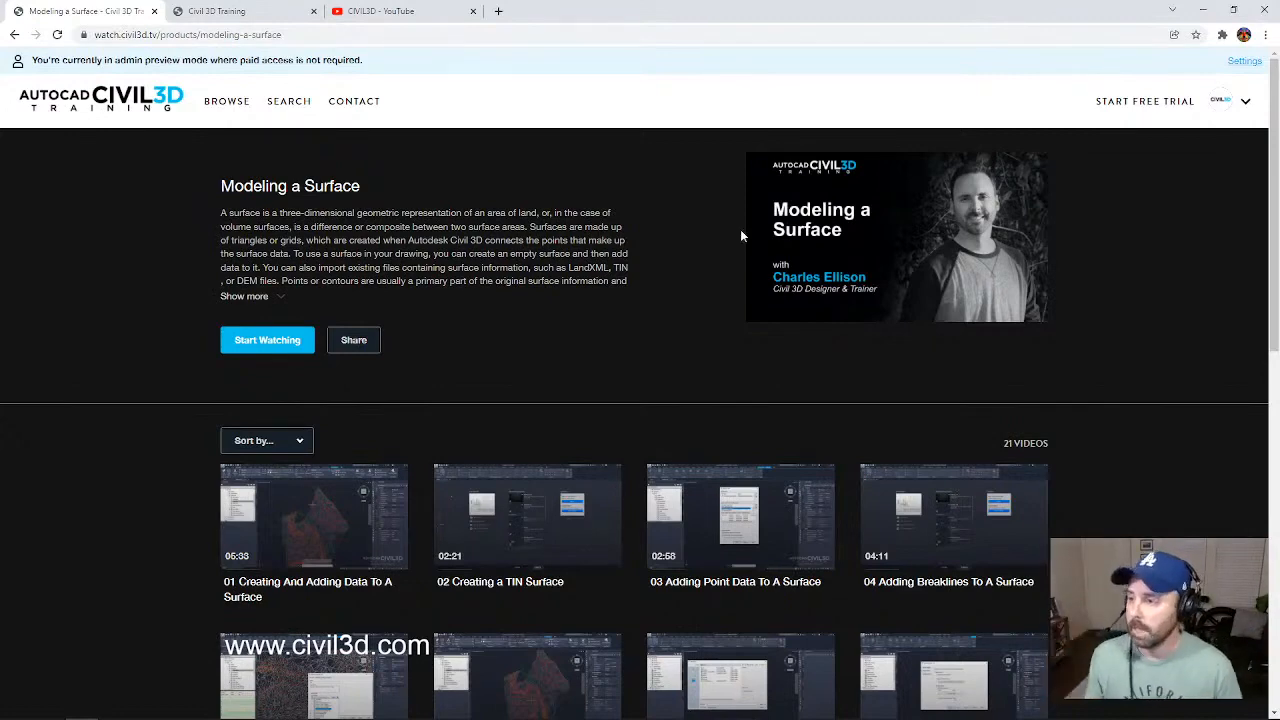
# - Examine the full list of lessons and downloads on the Modeling a Surface course page
pyautogui.scroll(-5, 1143, 386)
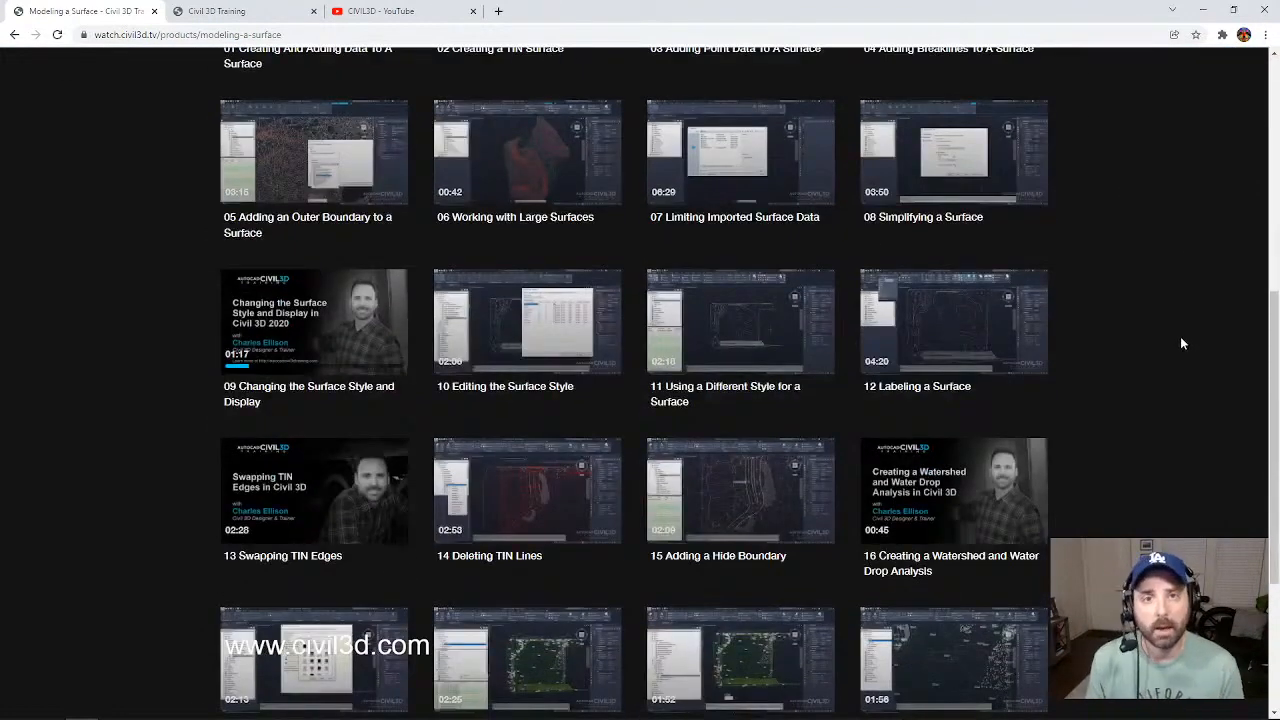
pyautogui.scroll(3, 1181, 343)
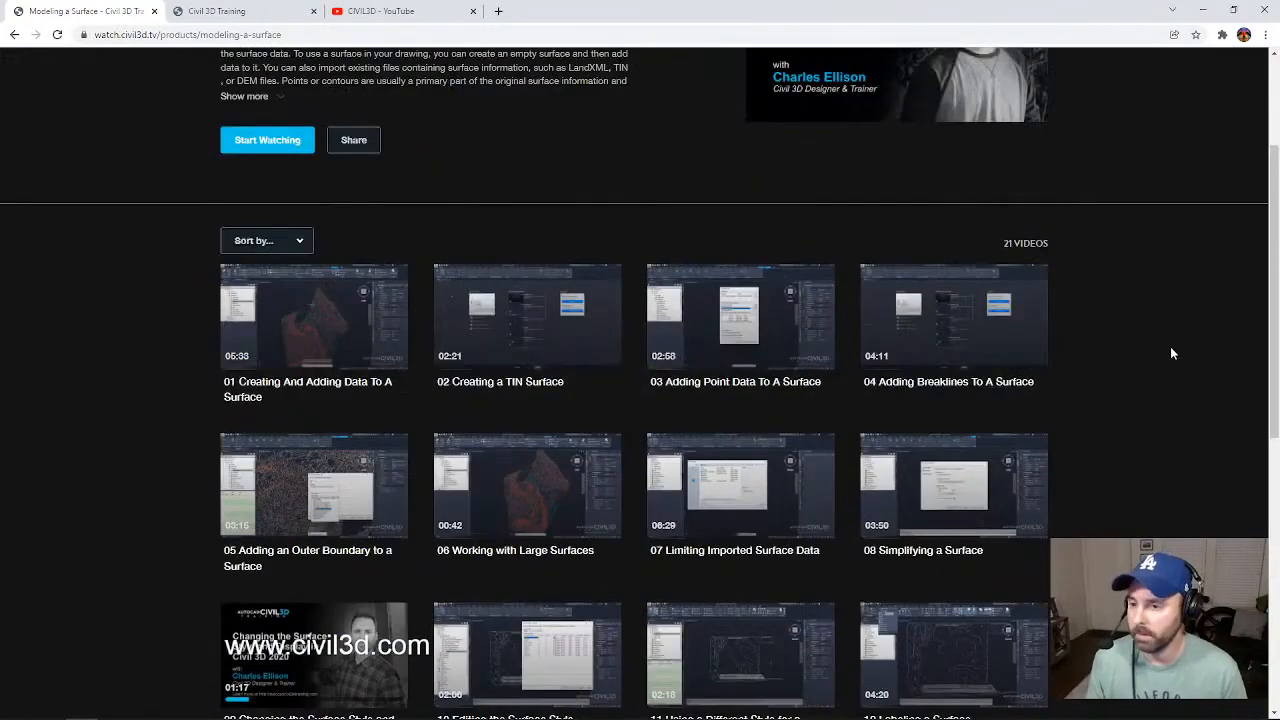
pyautogui.scroll(-6, 1174, 355)
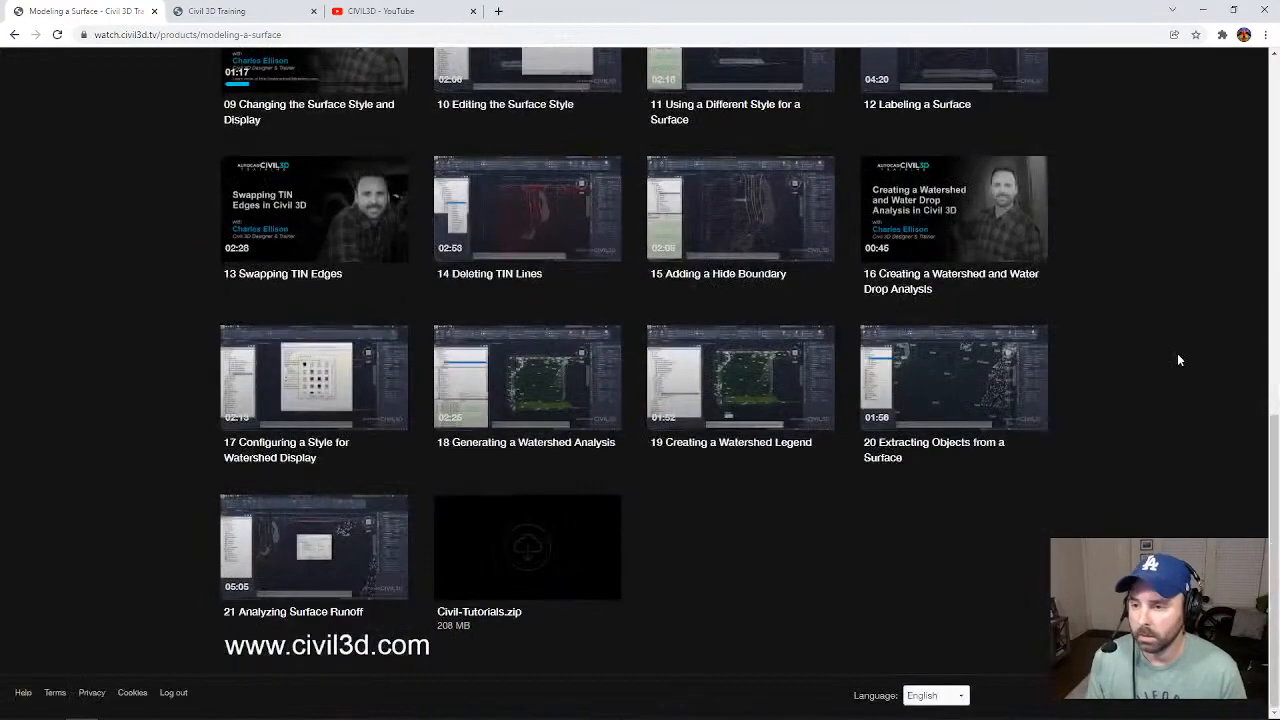
pyautogui.scroll(9, 1177, 359)
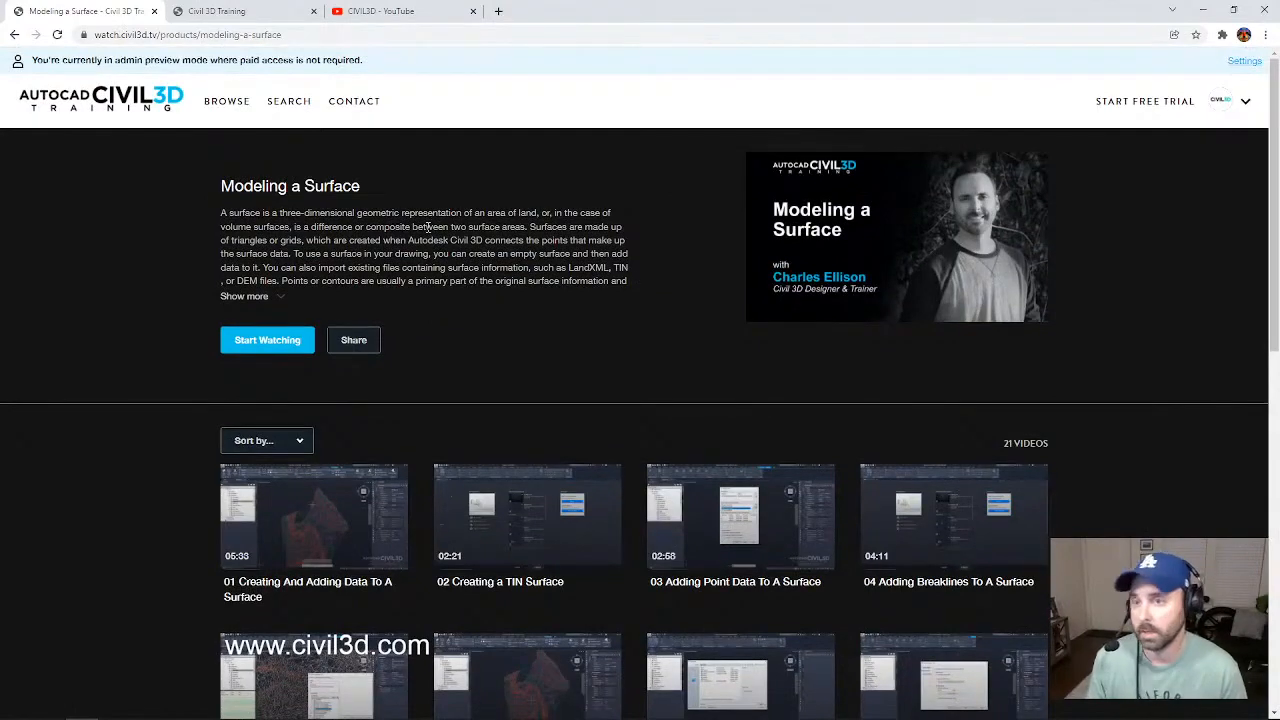
pyautogui.scroll(-4, 1110, 400)
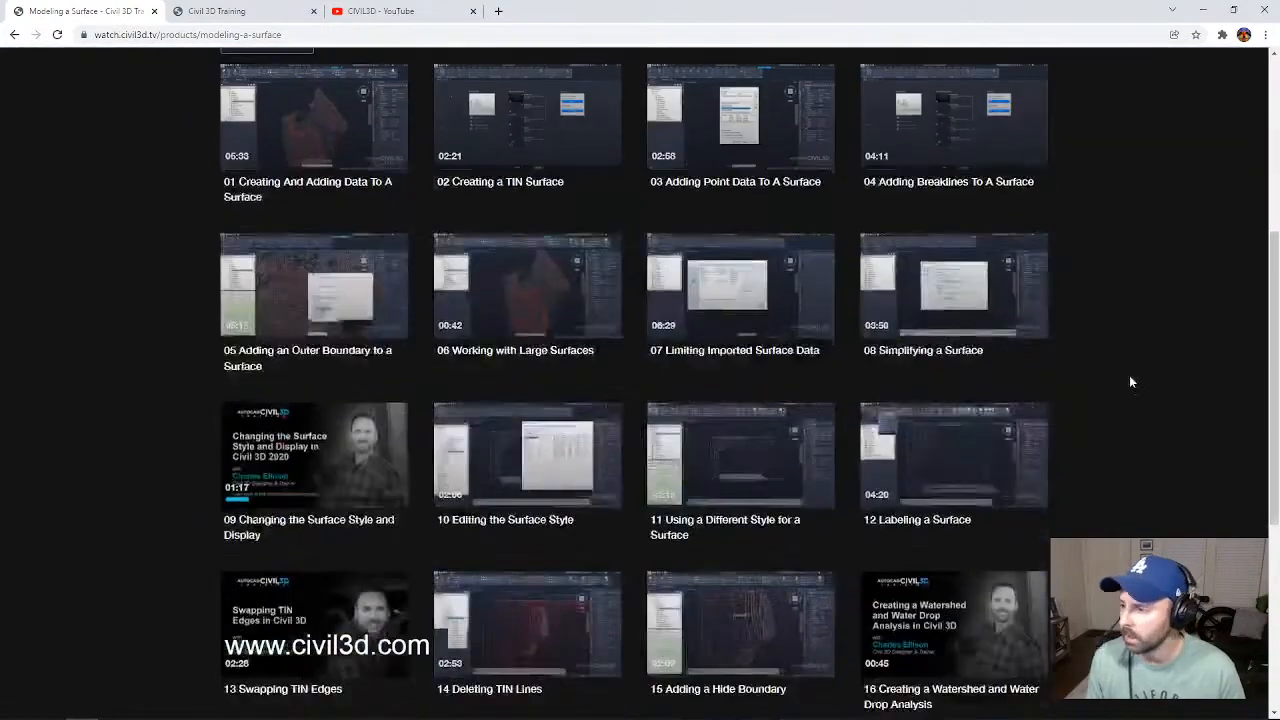
pyautogui.scroll(-3, 1130, 375)
pyautogui.scroll(5, 1117, 369)
pyautogui.scroll(-6, 1118, 370)
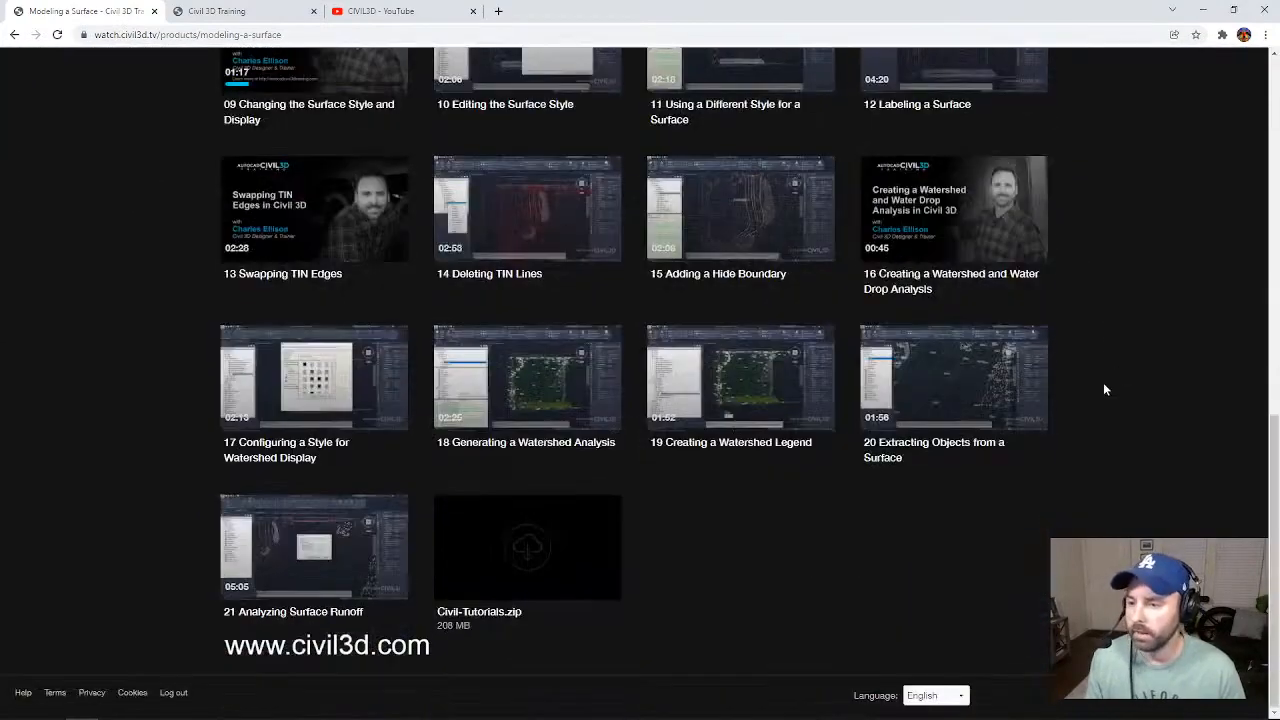
pyautogui.scroll(5, 1120, 505)
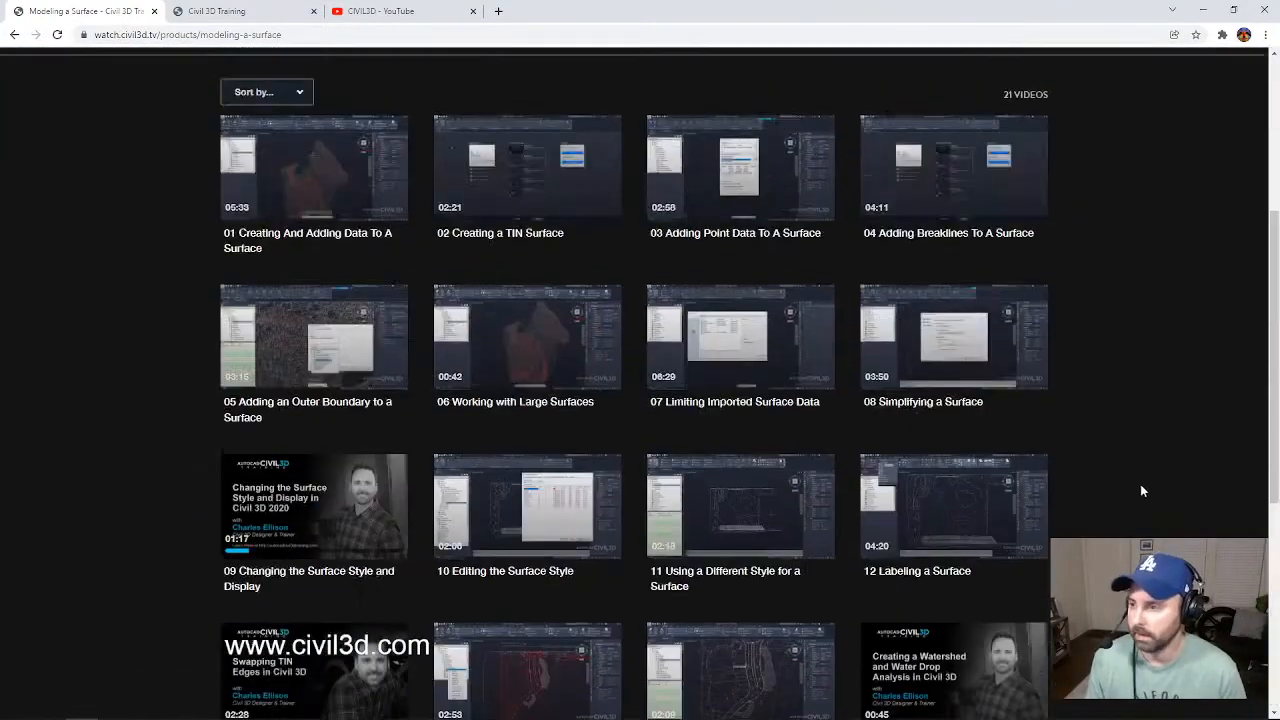
pyautogui.scroll(4, 1130, 470)
# - View the CIVIL3D YouTube channel's membership offer, check the Civil 3D All-Access level, and close the offer
pyautogui.click(431, 18)
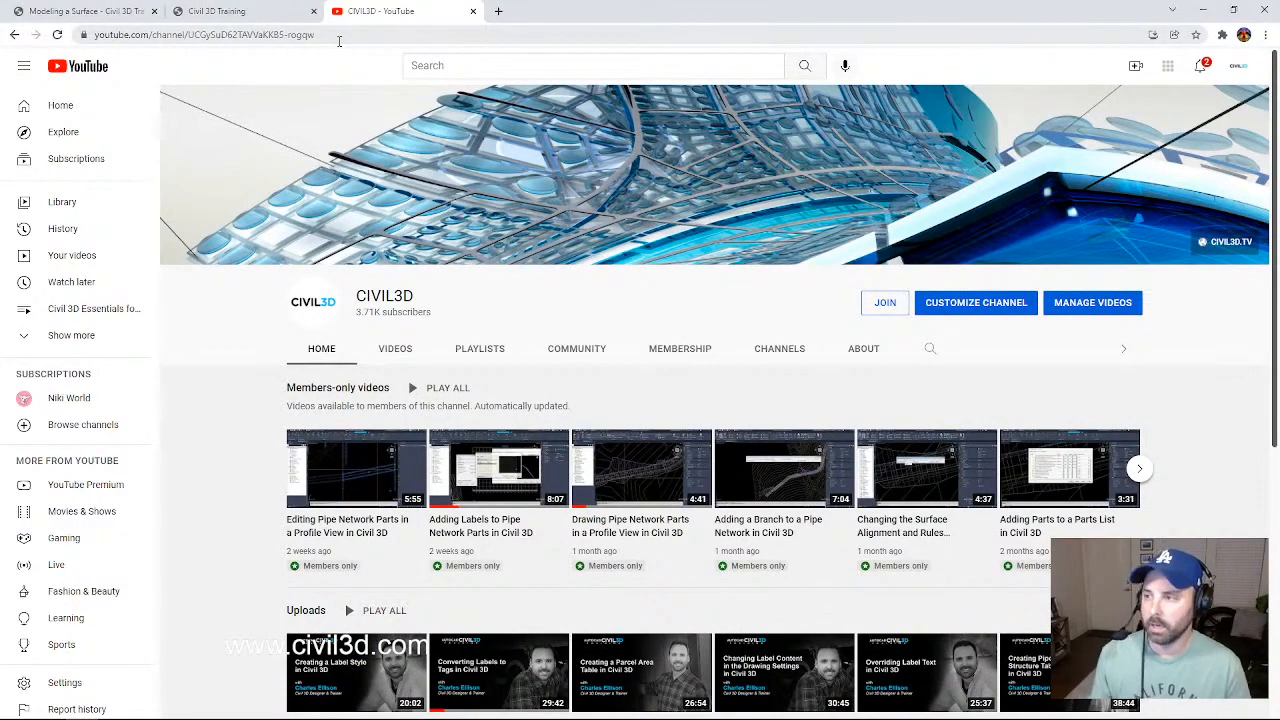
pyautogui.click(887, 305)
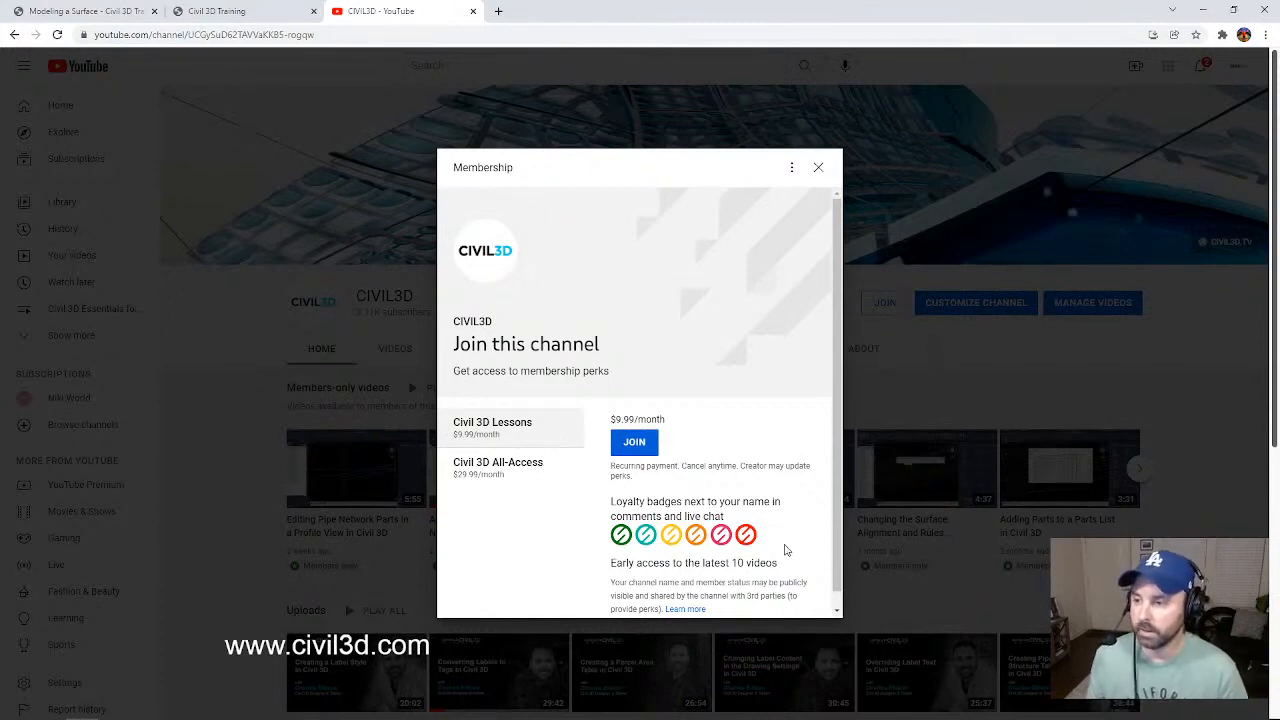
pyautogui.click(528, 476)
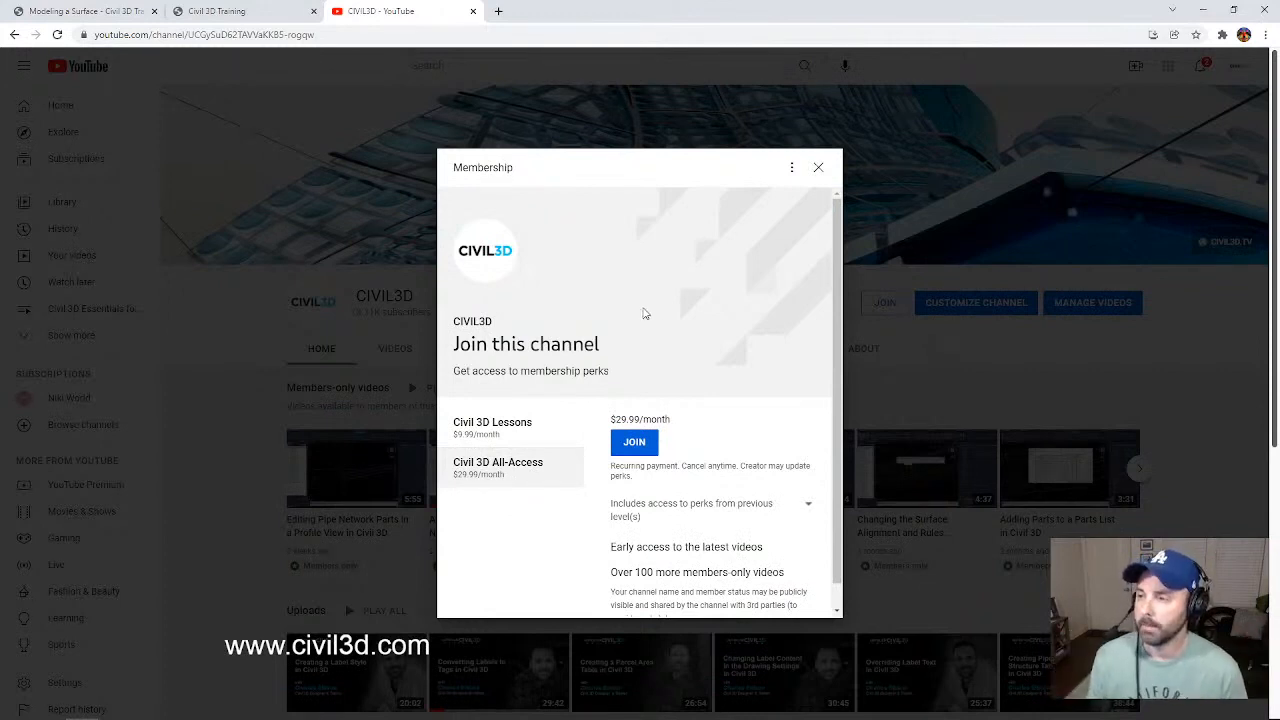
pyautogui.click(818, 167)
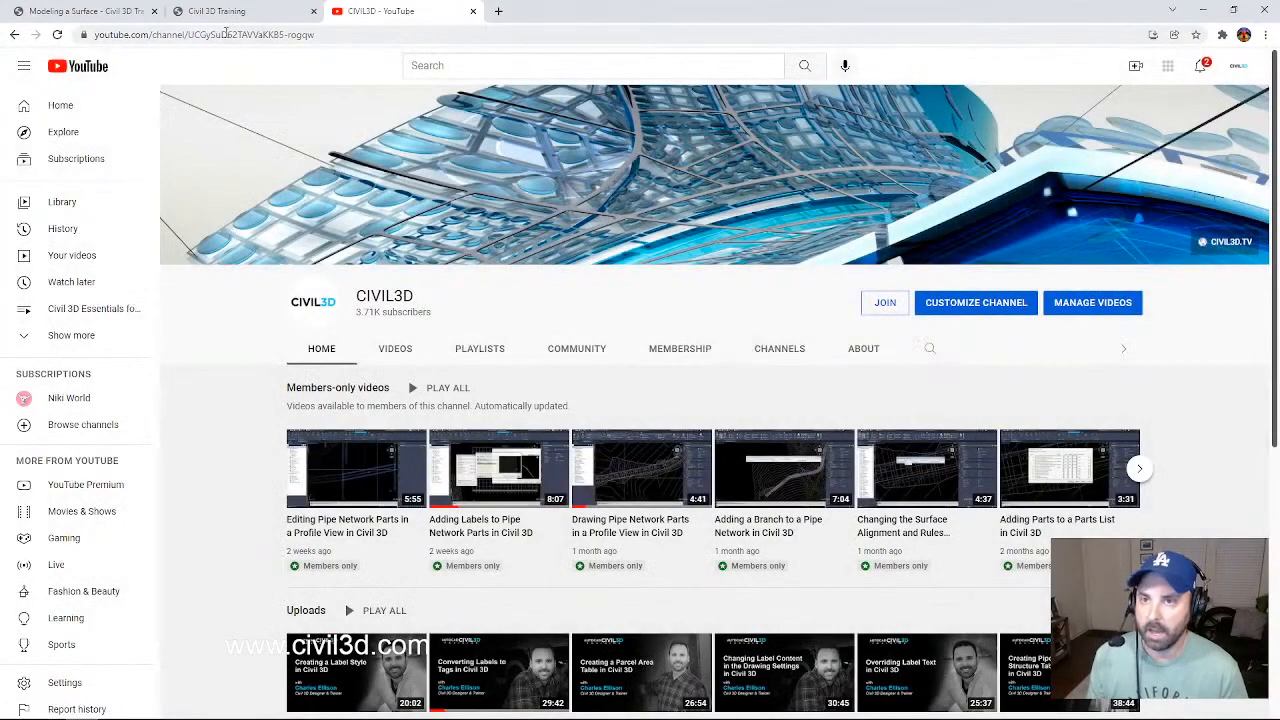
# - Return to the CIVIL3D.TV homepage through the Converting Labels to Tags tutorial page and look over the latest free tutorials
pyautogui.click(77, 11)
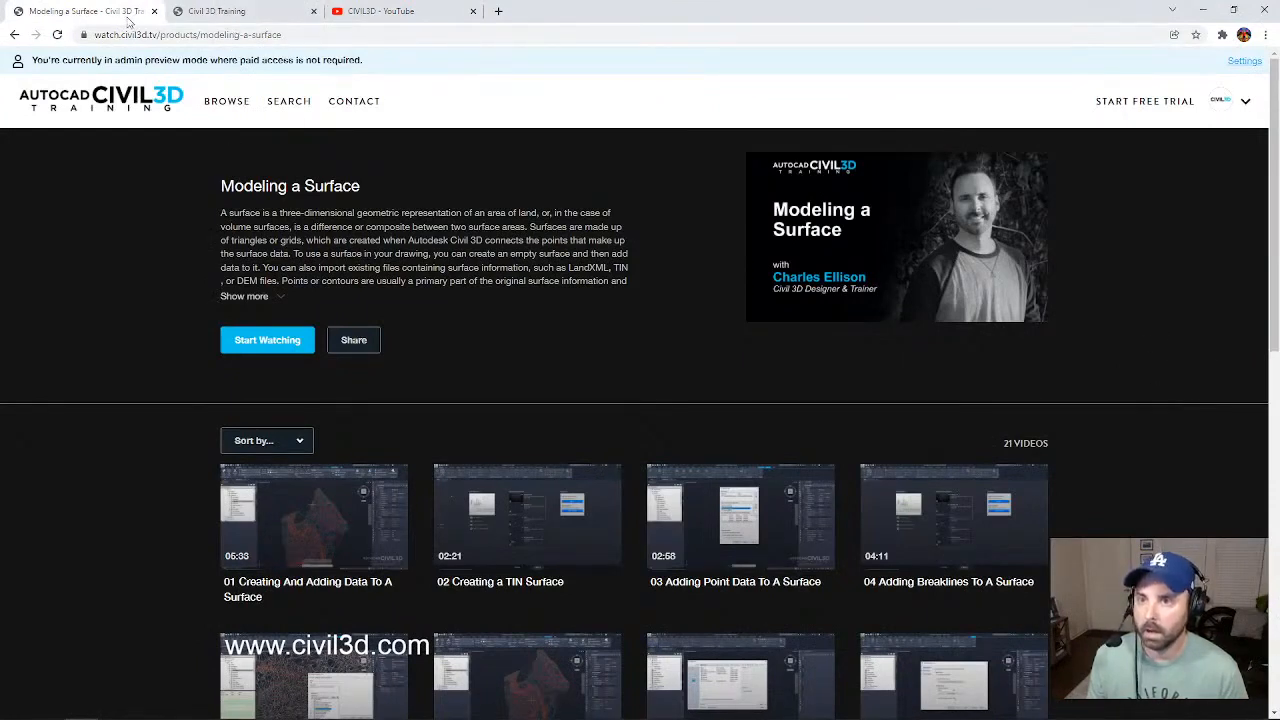
pyautogui.rightClick(17, 37)
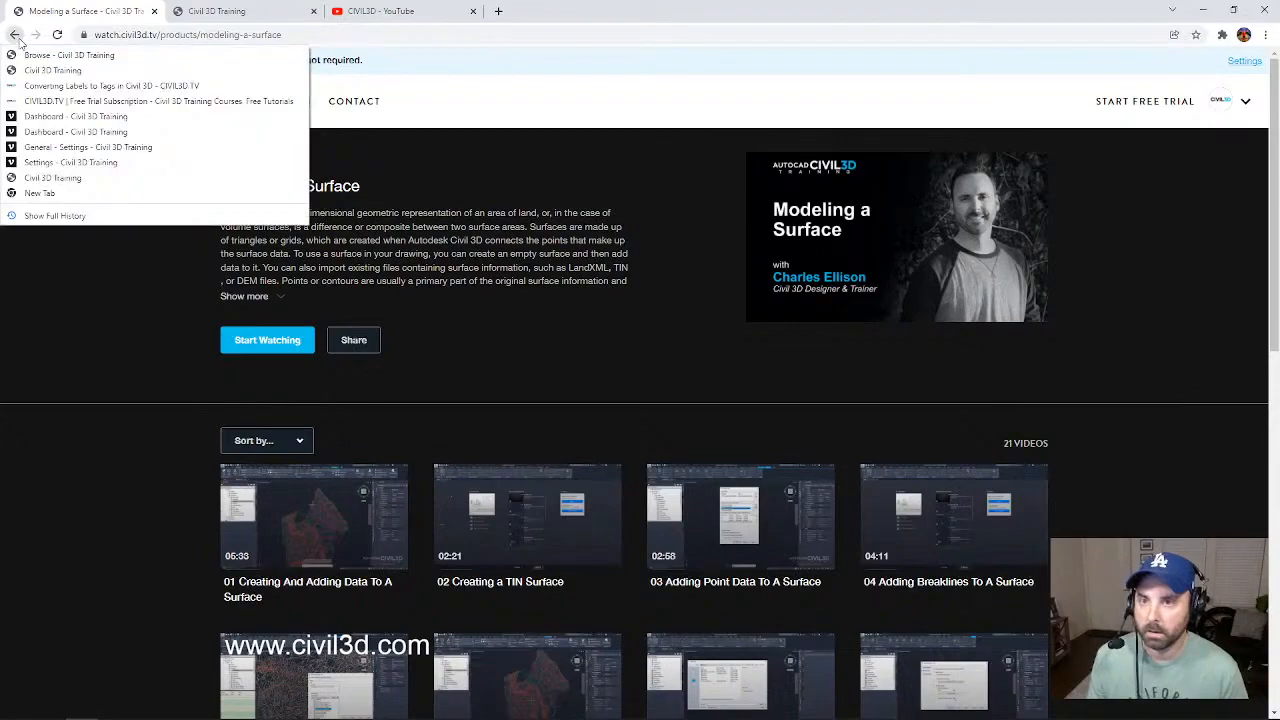
pyautogui.click(77, 86)
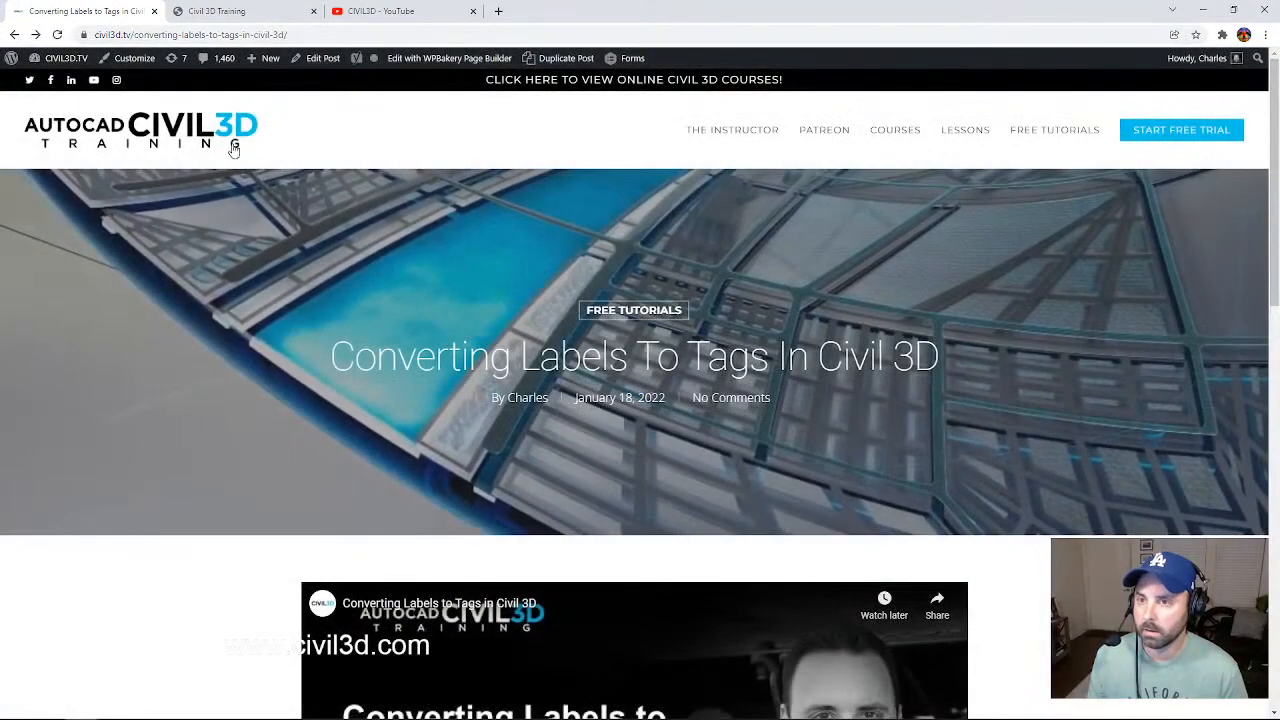
pyautogui.click(230, 137)
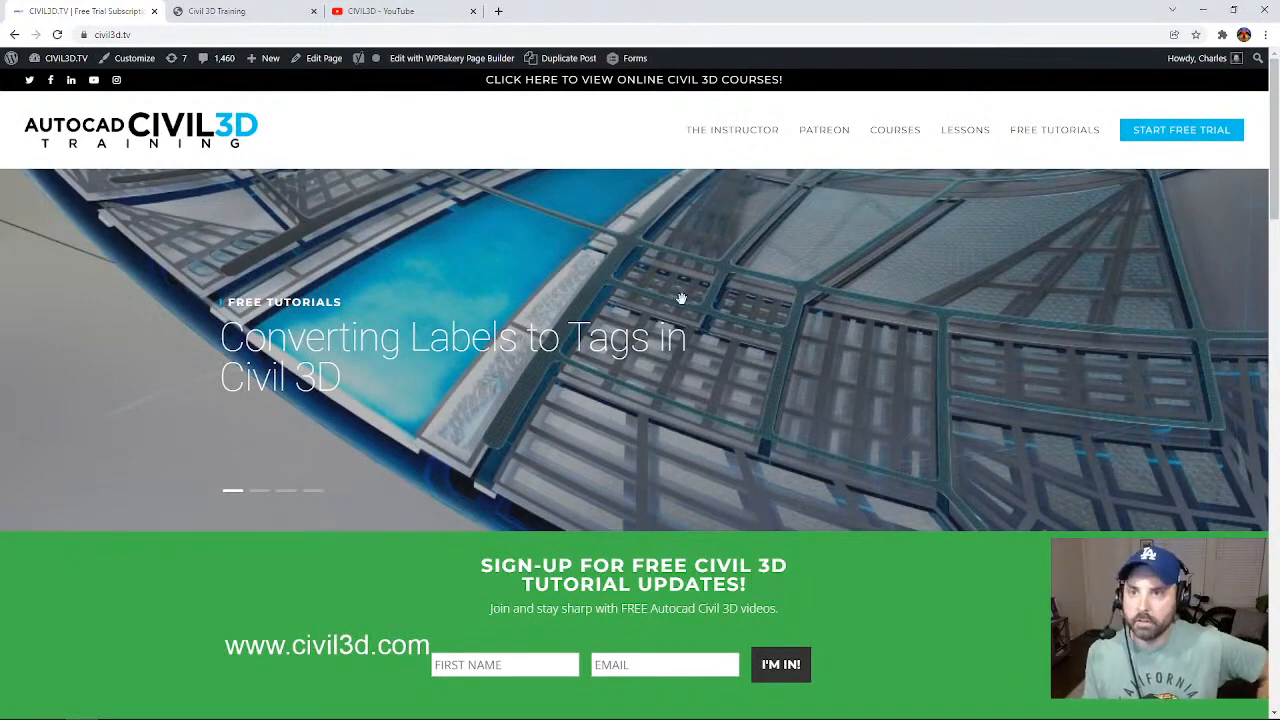
pyautogui.scroll(-3, 988, 437)
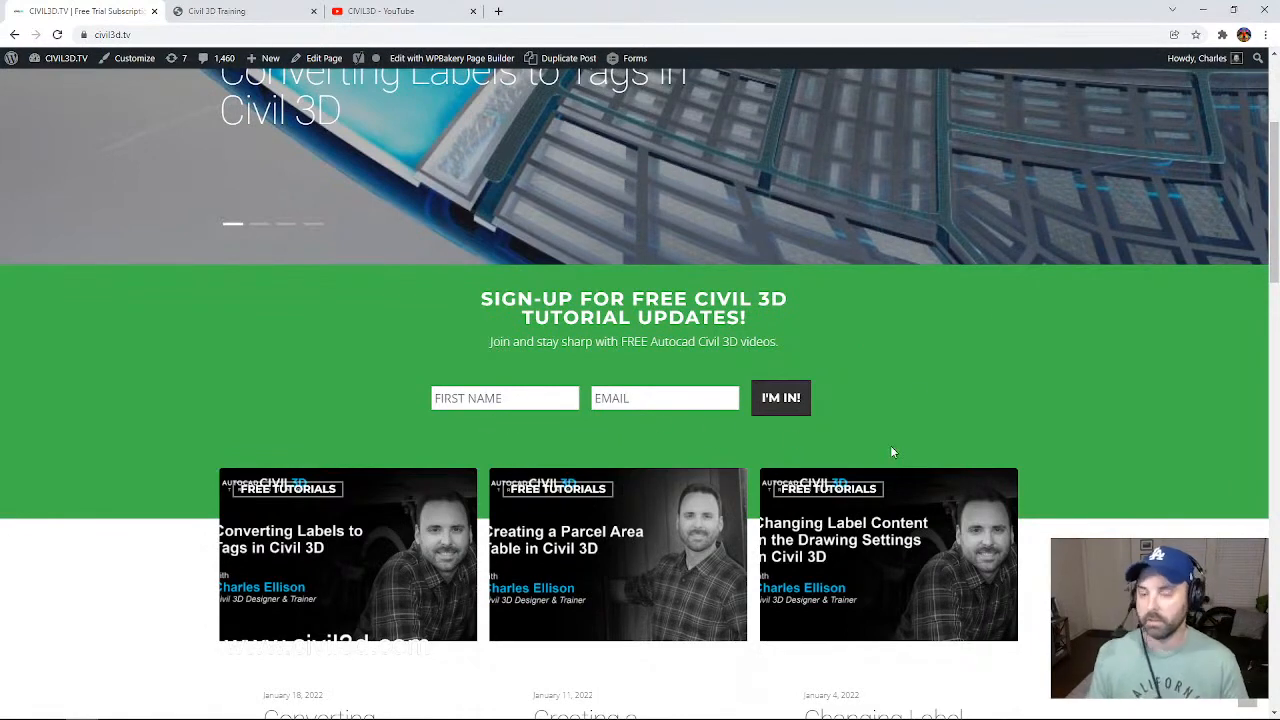
pyautogui.scroll(-8, 1100, 392)
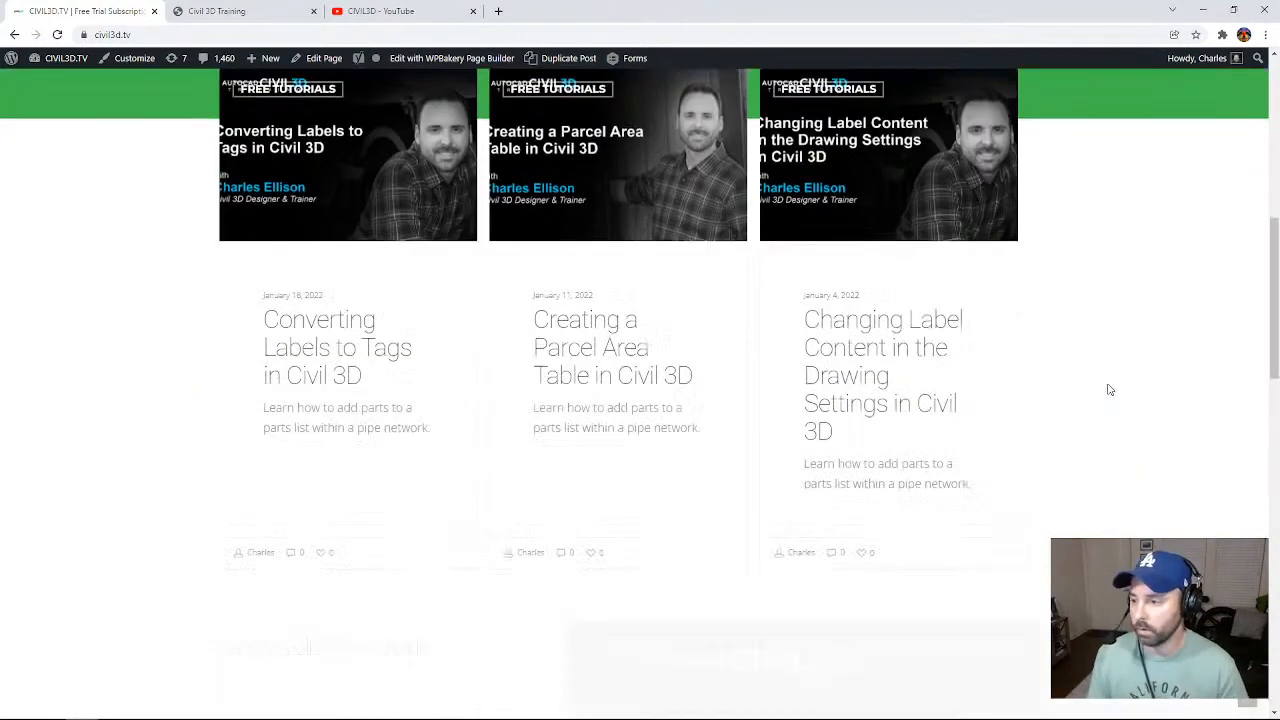
pyautogui.scroll(10, 1100, 395)
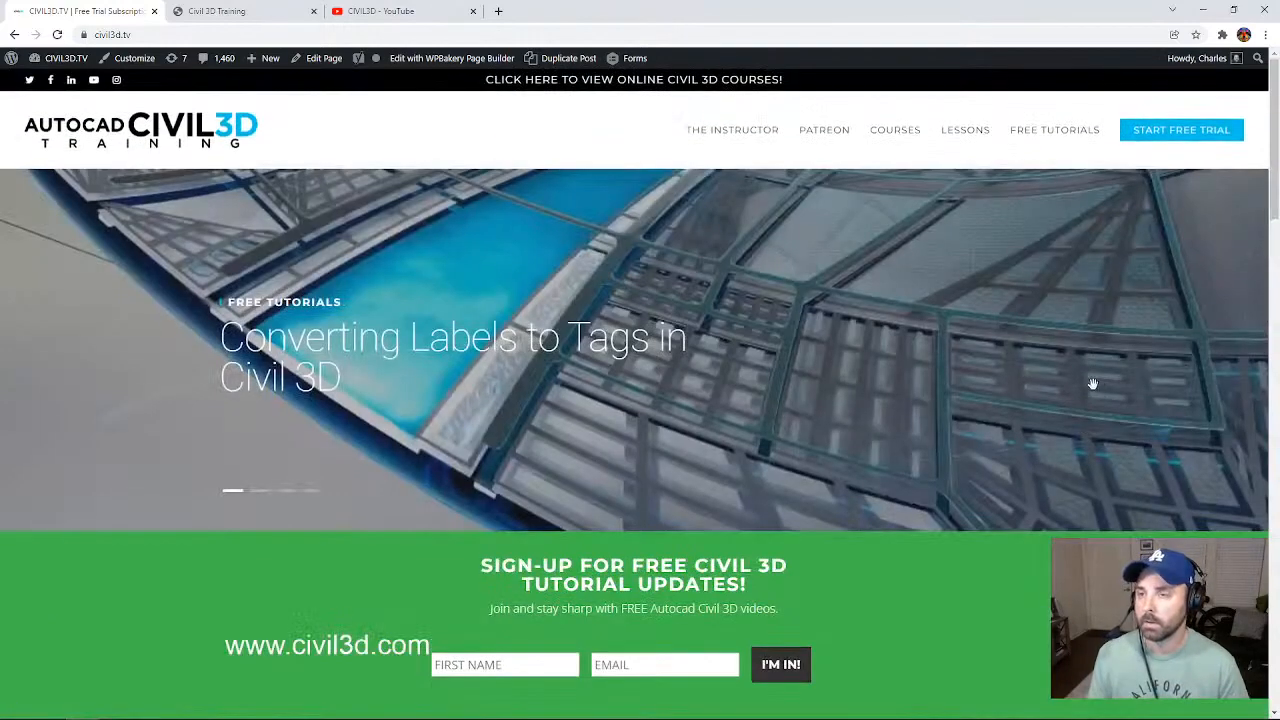
# - Switch to the Labels-5a drawing in Civil 3D and bring the labelled start of the West Street alignment into close view
pyautogui.moveTo(595, 716)
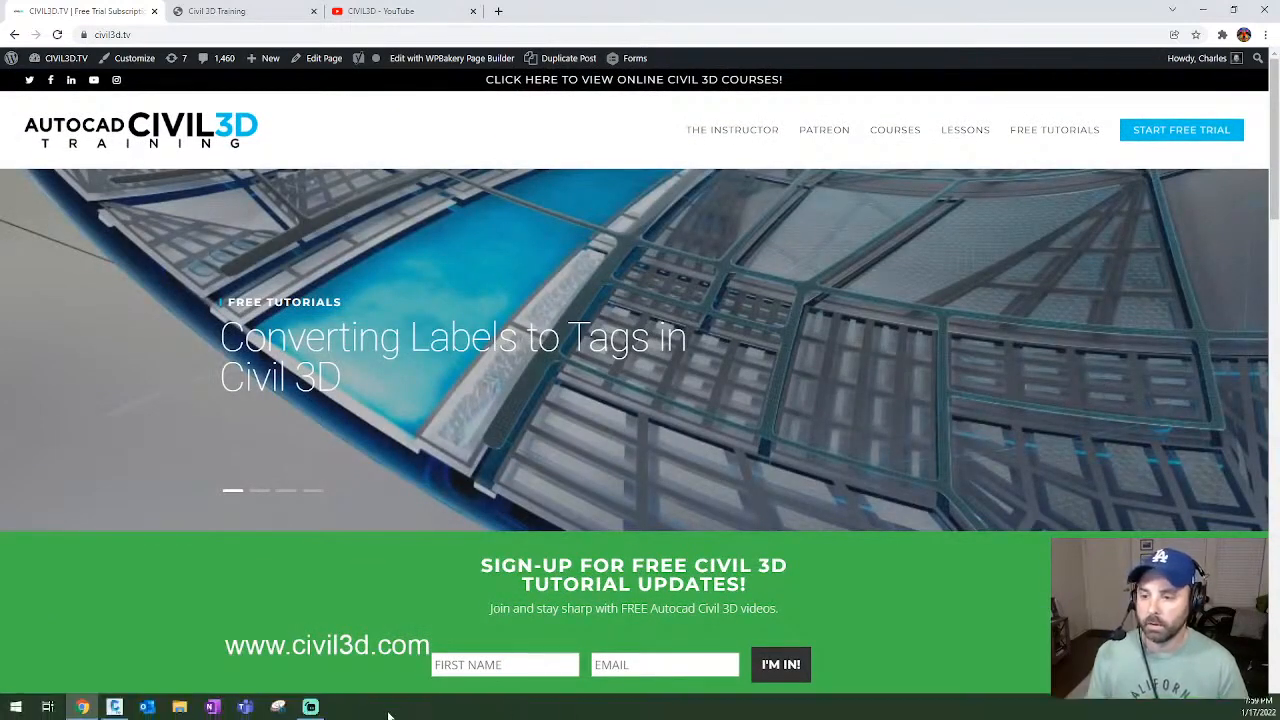
pyautogui.click(114, 707)
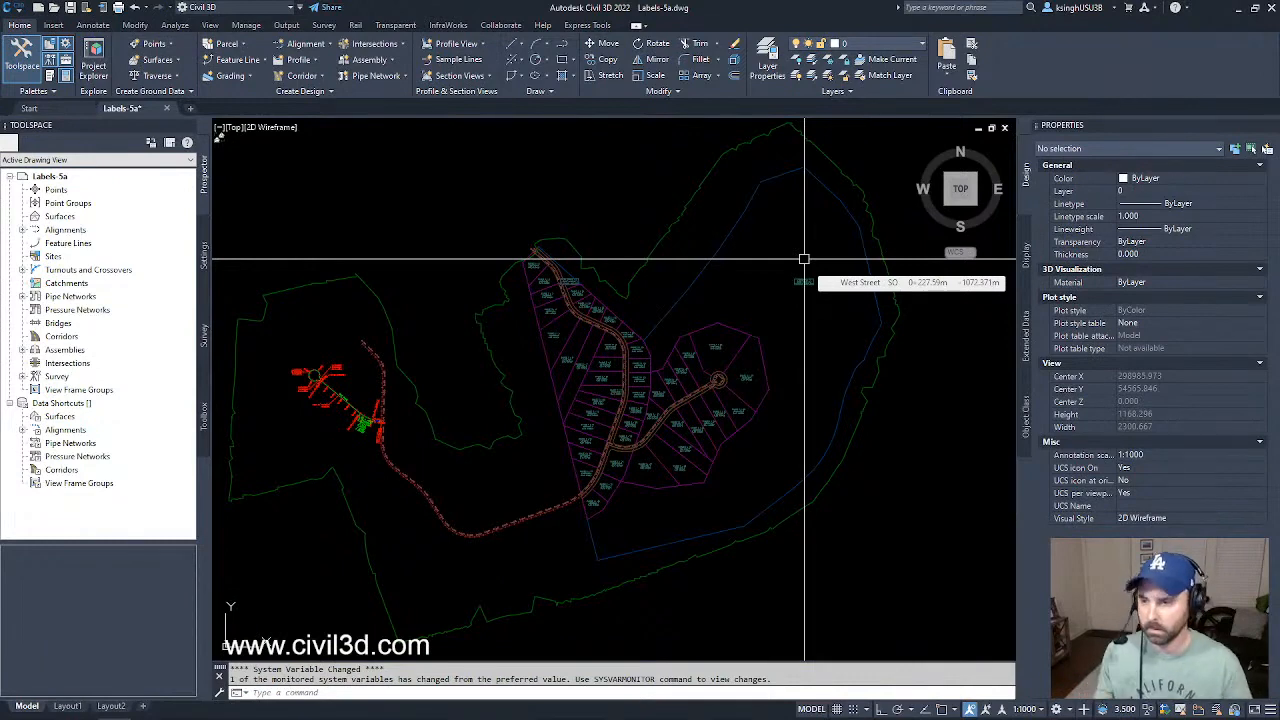
pyautogui.scroll(8, 520, 360)
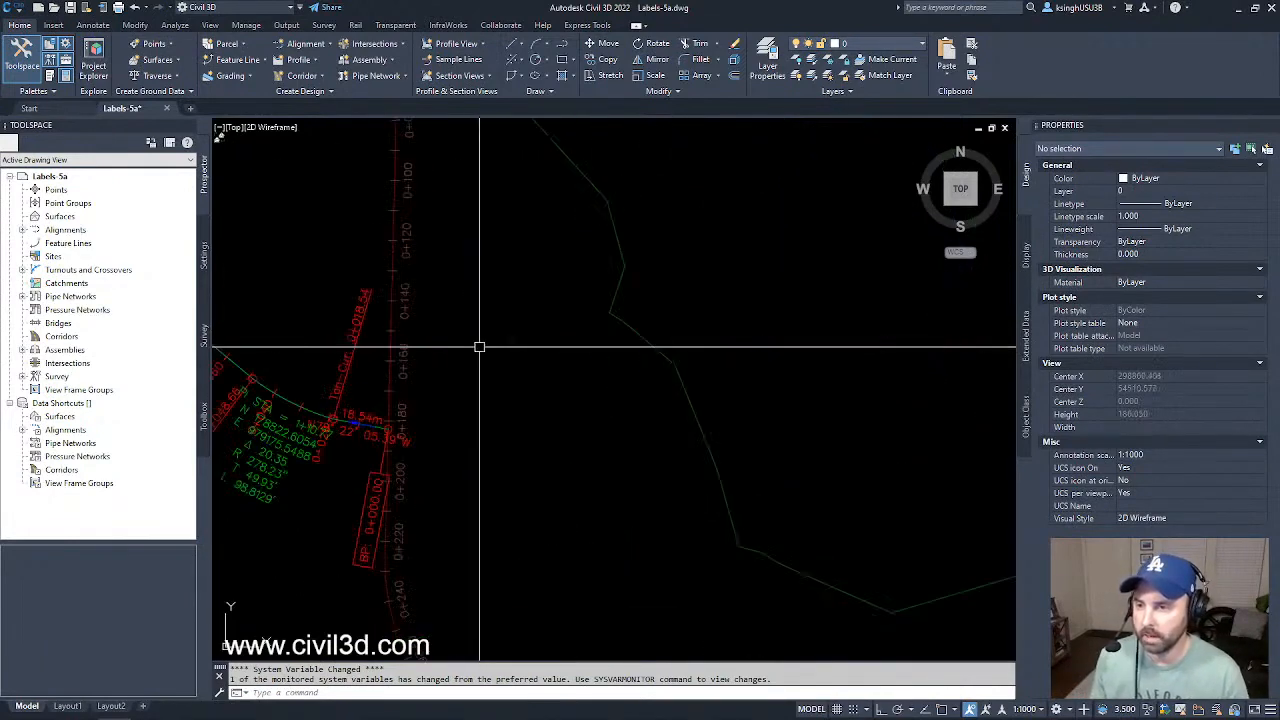
pyautogui.moveTo(479, 347); pyautogui.dragTo(640, 350, button='middle')
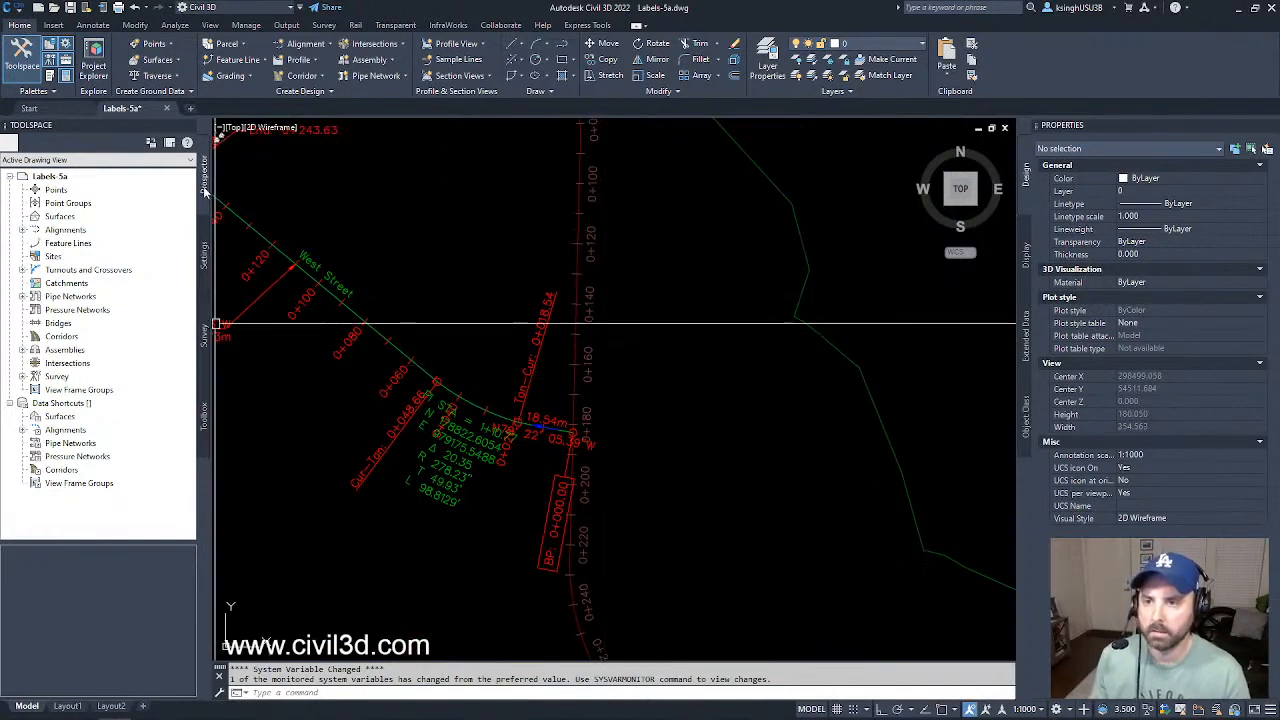
# - Expand the drawing's alignment collection down to the centerline alignments and check which ones it contains
pyautogui.click(64, 232)
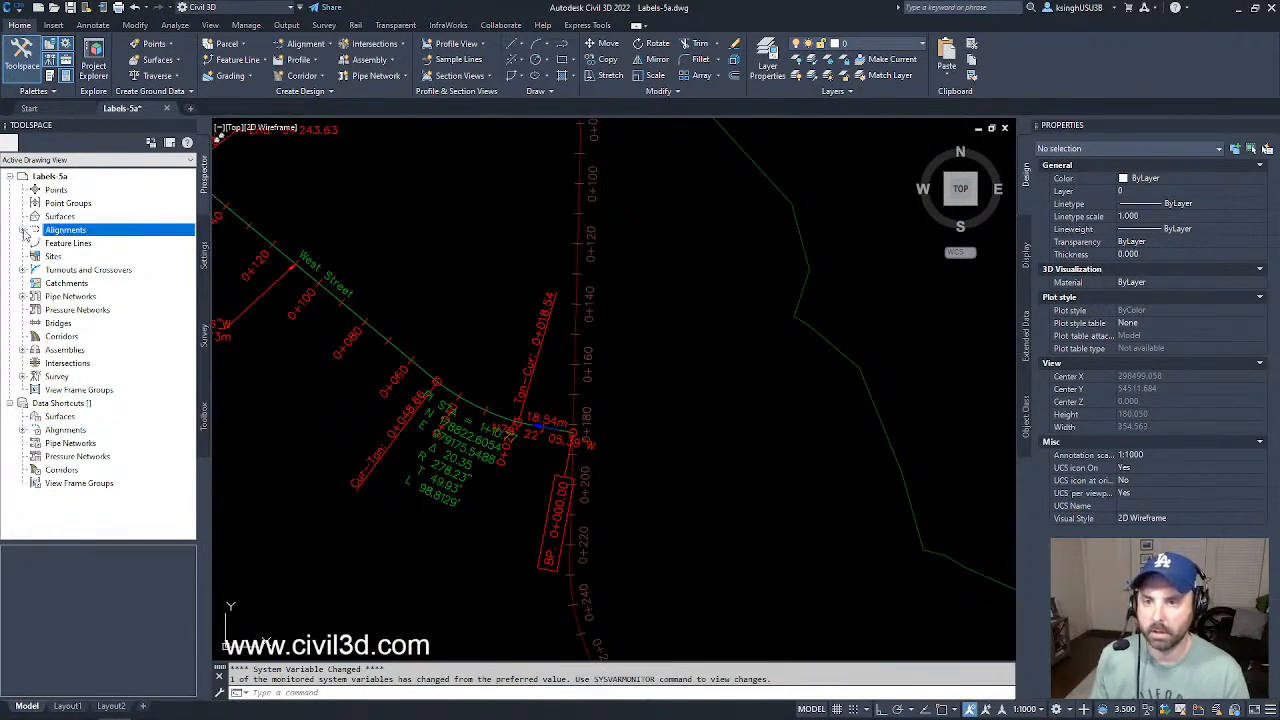
pyautogui.click(23, 231)
pyautogui.click(35, 243)
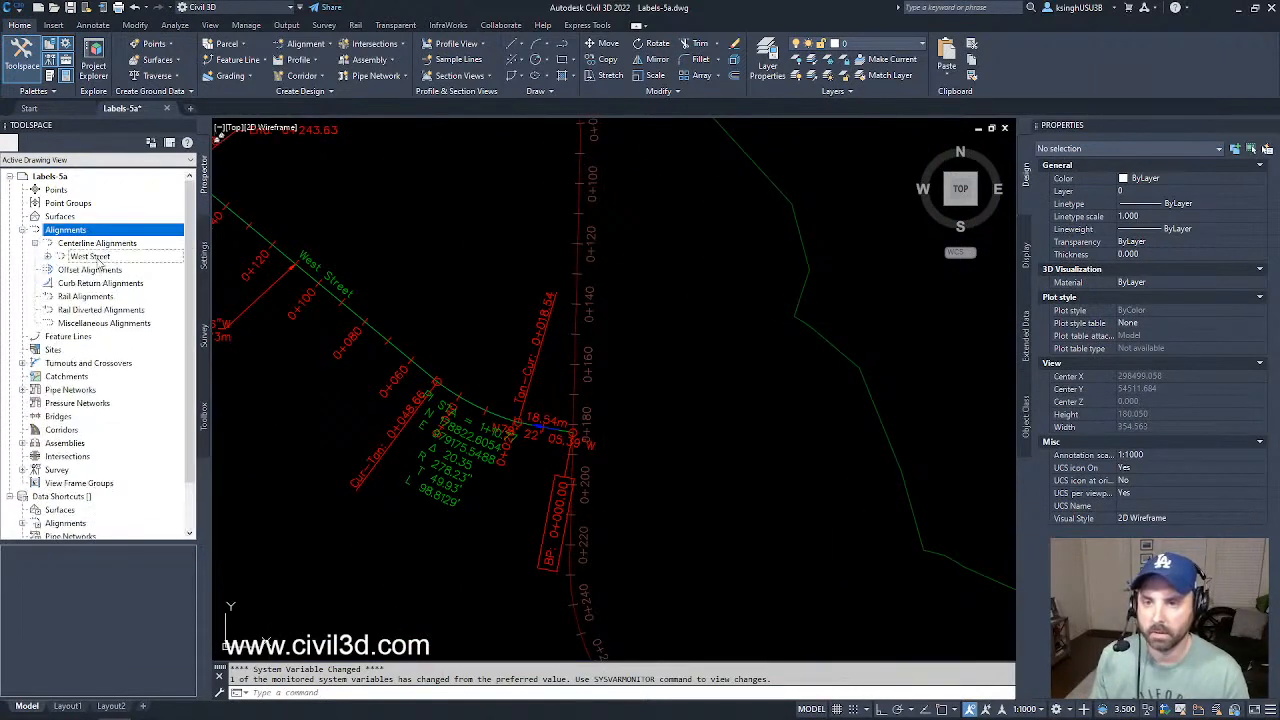
pyautogui.click(100, 258)
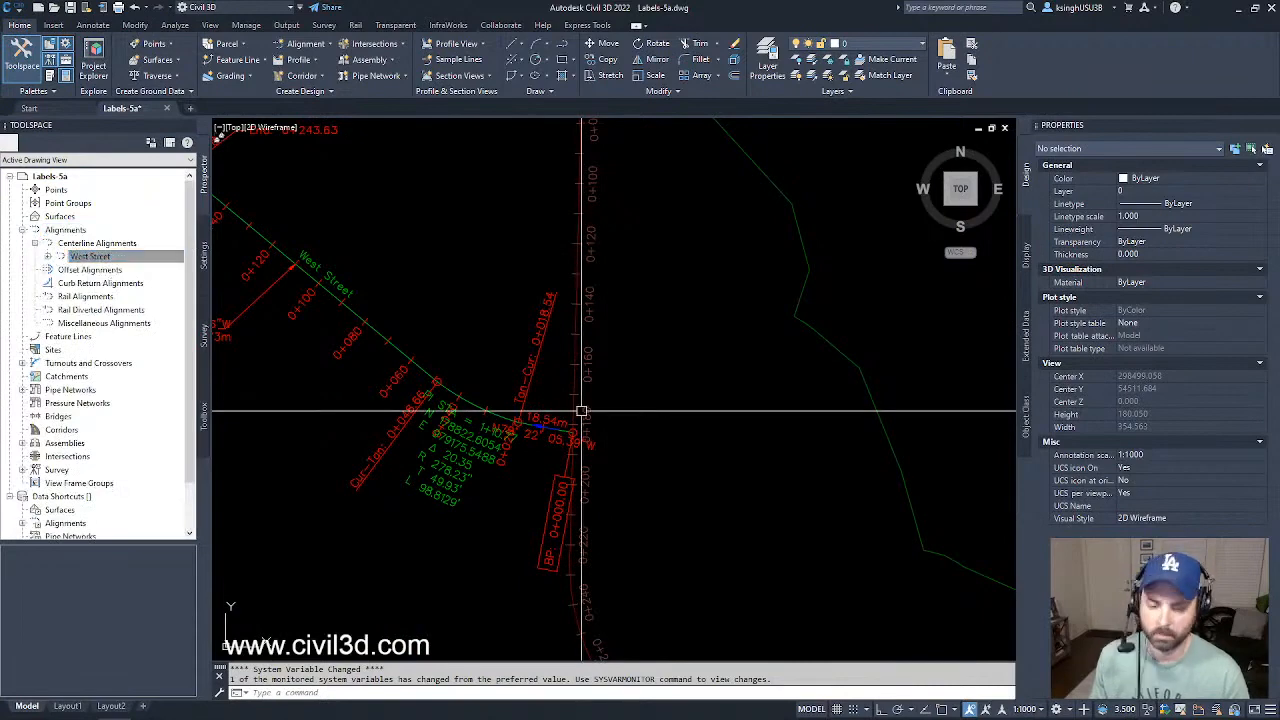
# - Bind the Labels-Alignments external reference into the drawing using the Insert option
pyautogui.scroll(-6, 590, 413)
pyautogui.scroll(2, 590, 413)
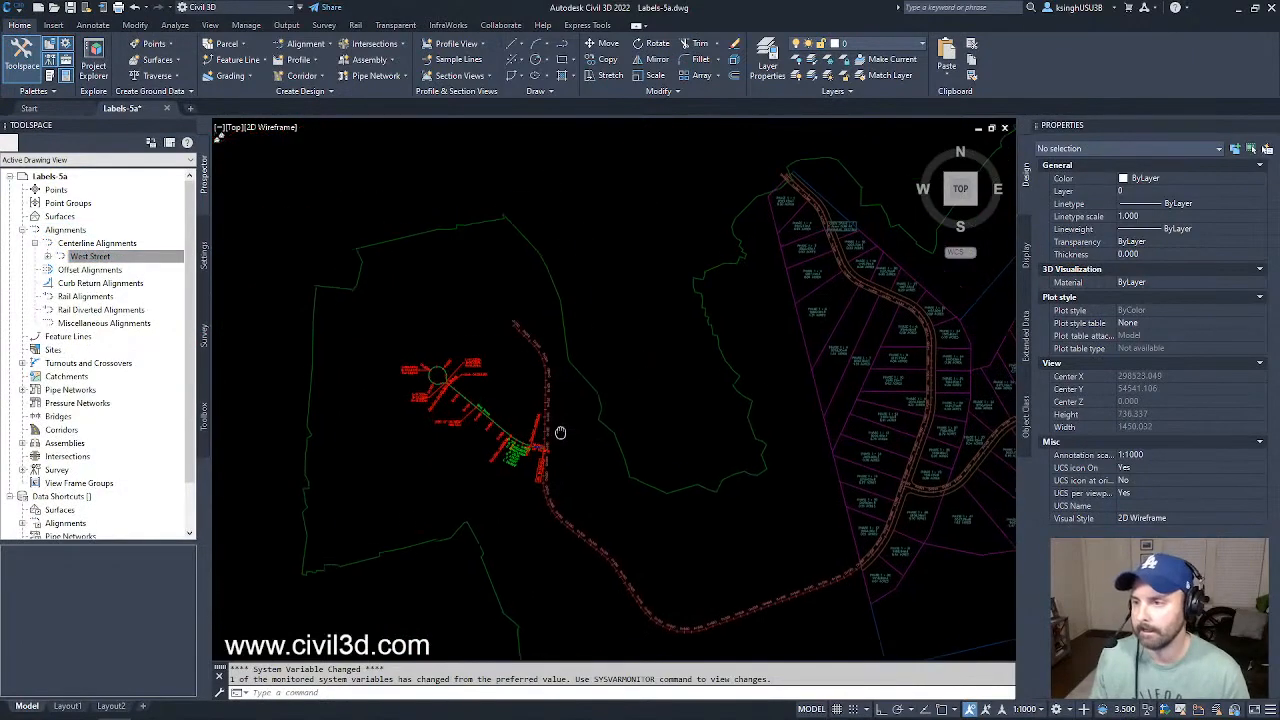
pyautogui.click(543, 374)
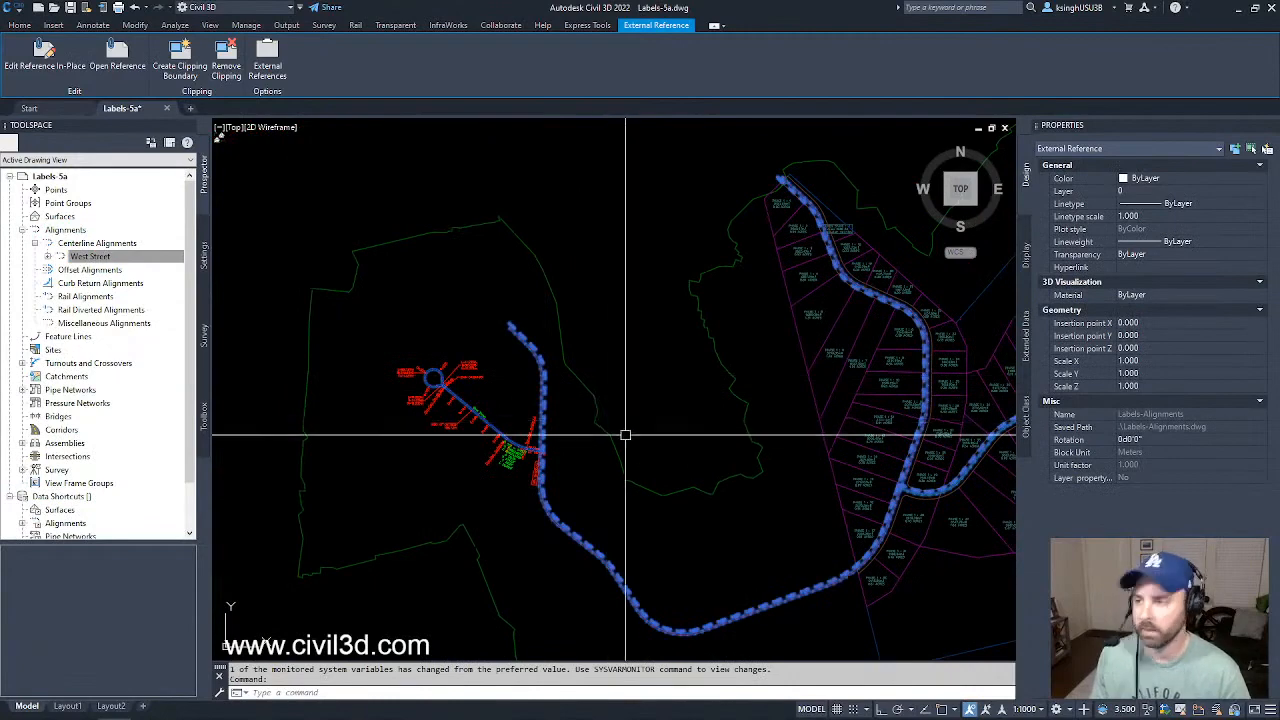
pyautogui.scroll(-2, 624, 432)
pyautogui.scroll(4, 575, 422)
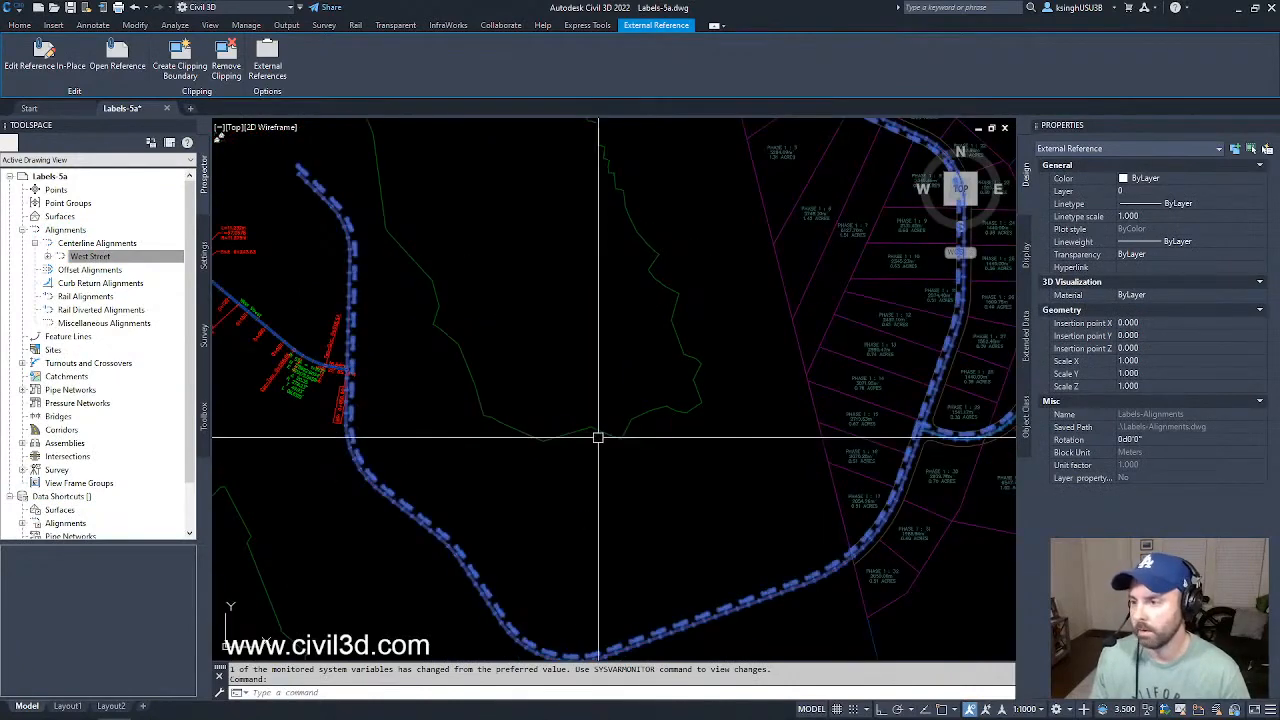
pyautogui.scroll(-3, 563, 437)
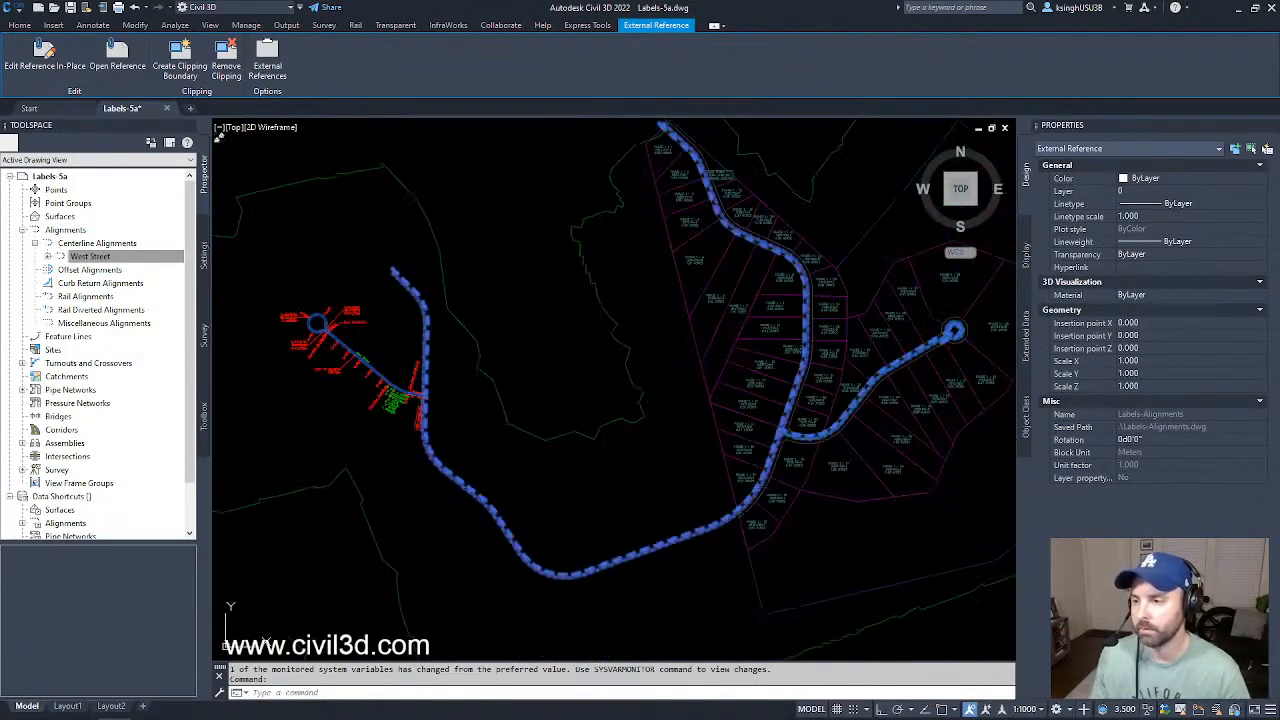
pyautogui.rightClick(599, 488)
pyautogui.moveTo(679, 355)
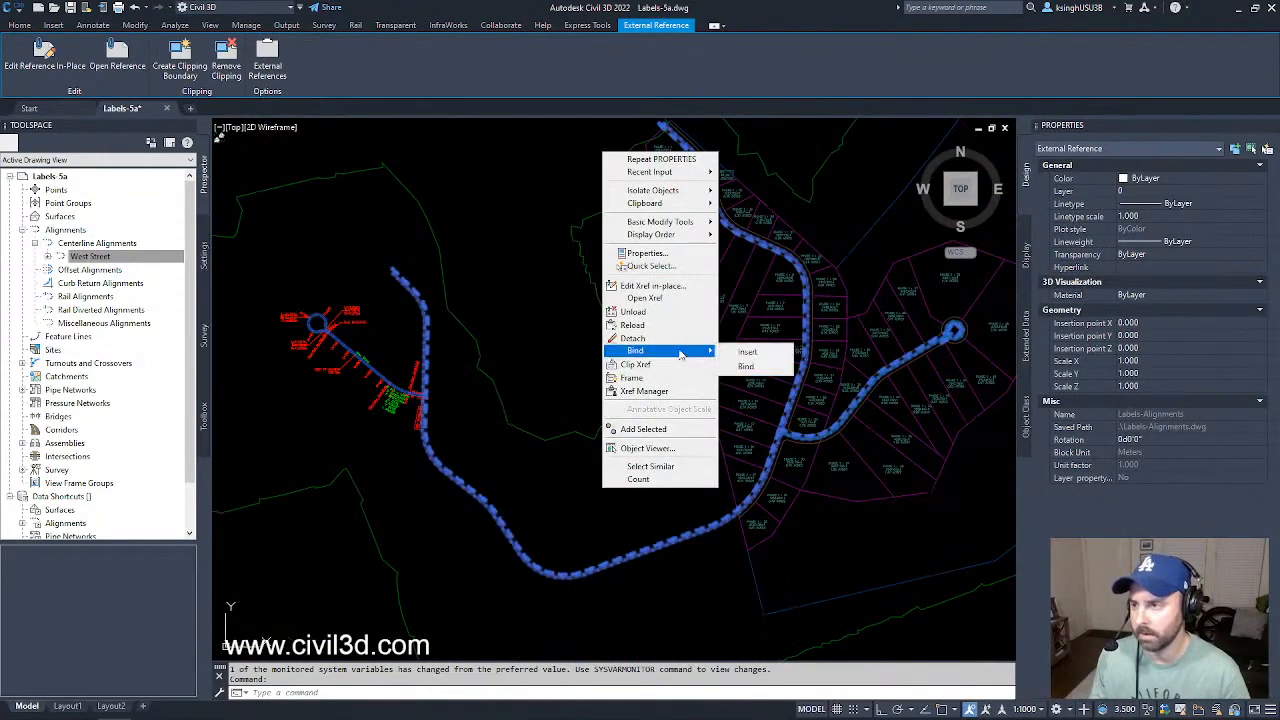
pyautogui.click(747, 351)
pyautogui.press('Escape')
pyautogui.press('Escape')
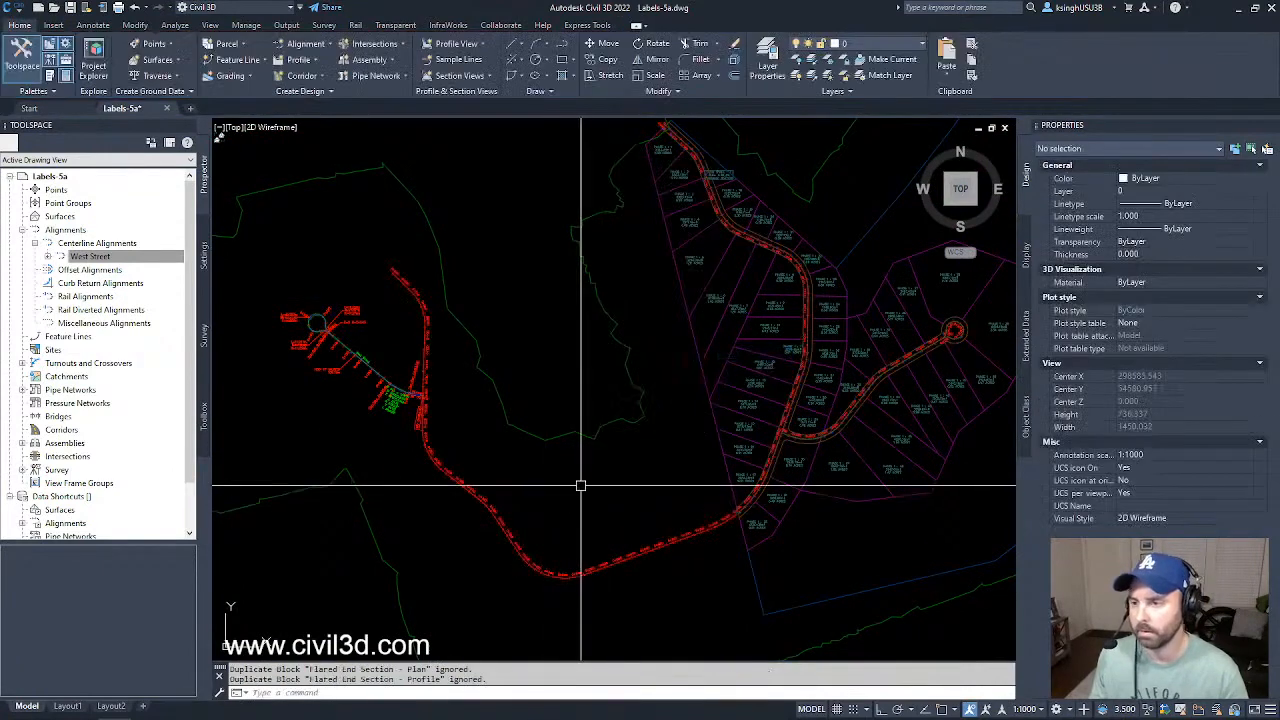
# - Explode the inserted Labels-Alignments block reference to turn its contents into individual alignments
pyautogui.moveTo(509, 472); pyautogui.dragTo(569, 444, button='middle')
pyautogui.scroll(5, 514, 457)
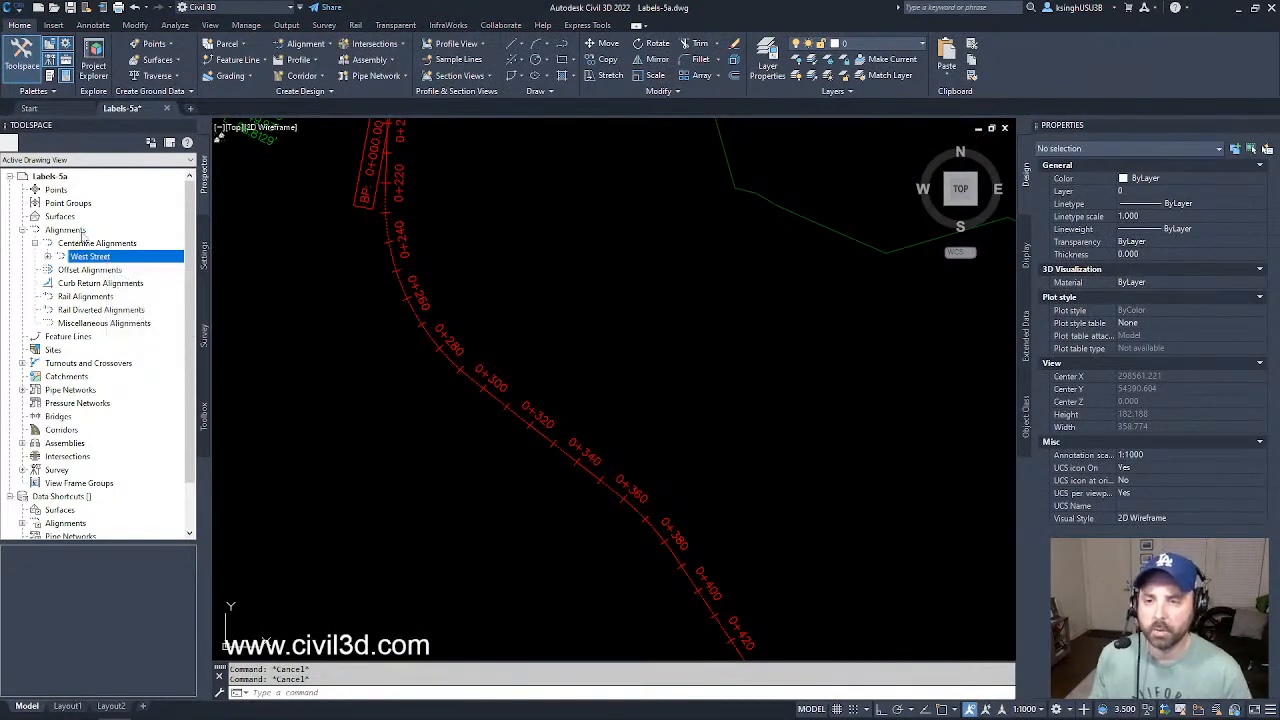
pyautogui.click(449, 361)
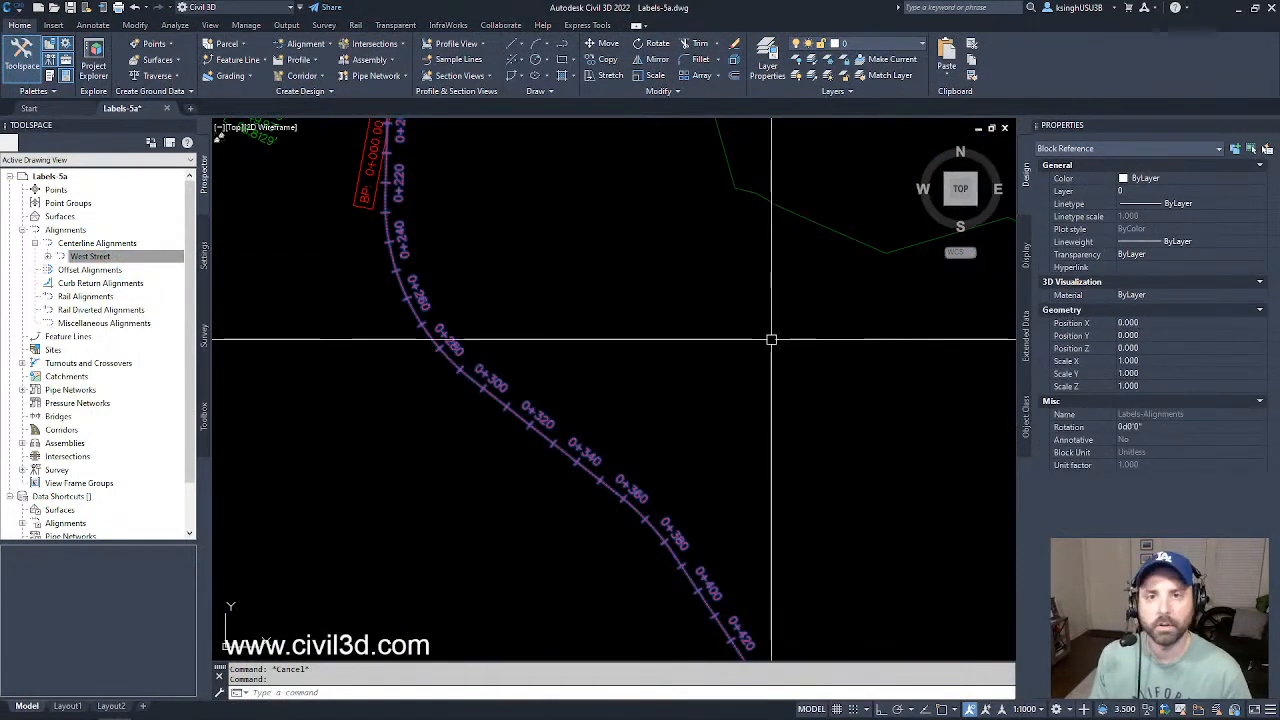
pyautogui.press('Escape')
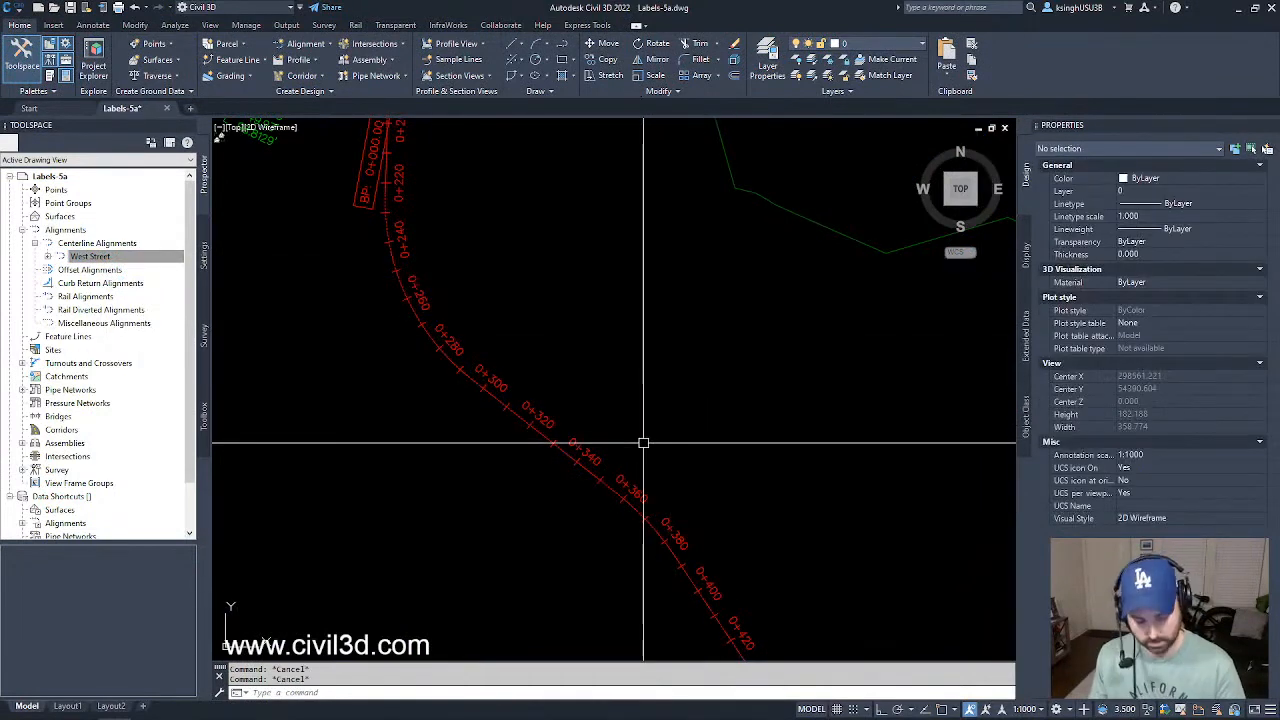
pyautogui.write('x')
pyautogui.press('Return')
pyautogui.click(553, 430)
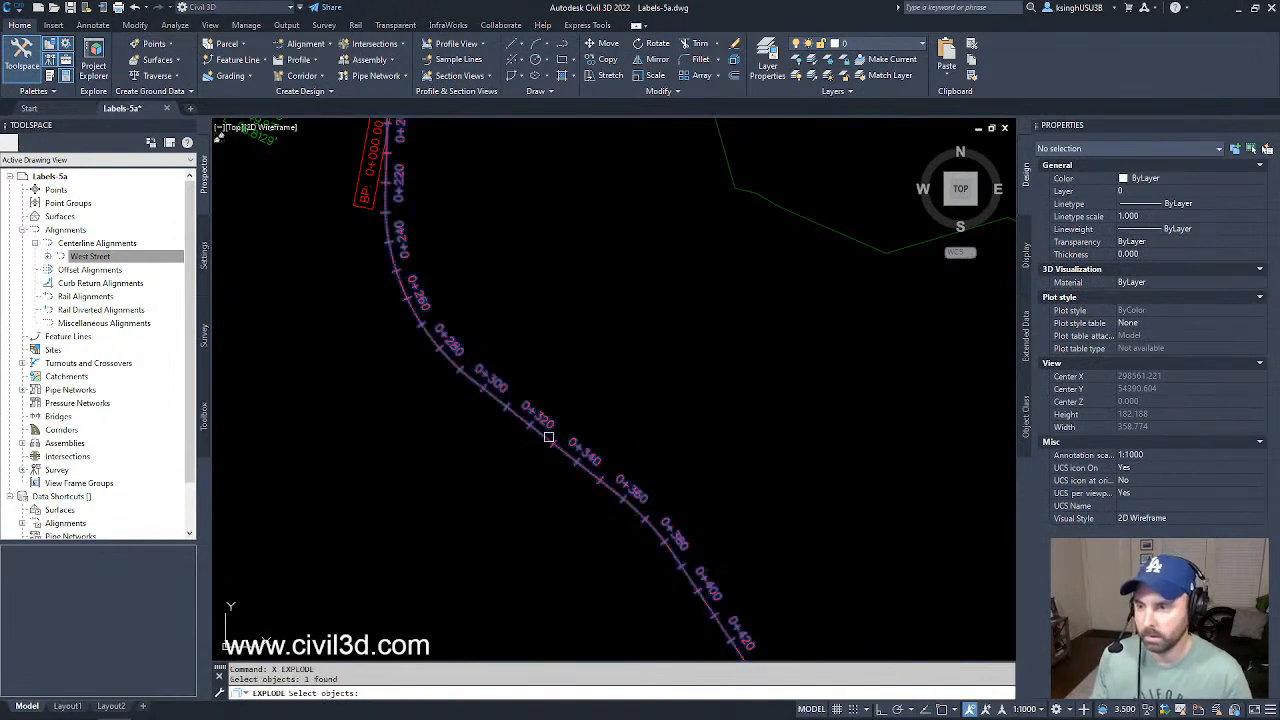
pyautogui.press('Return')
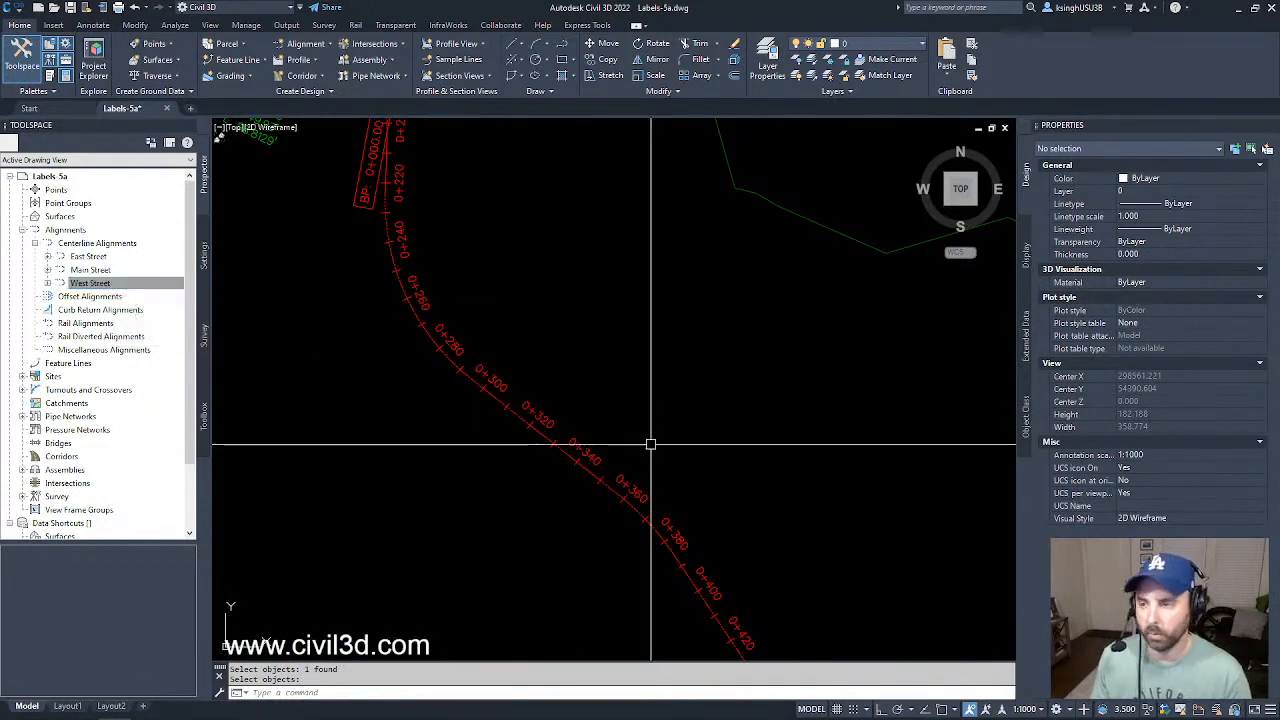
# - Select the Main Street alignment, examine its full extent across the site, and clear the selection
pyautogui.scroll(-5, 729, 411)
pyautogui.moveTo(784, 398); pyautogui.dragTo(713, 439, button='middle')
pyautogui.scroll(2, 713, 439)
pyautogui.scroll(6, 660, 483)
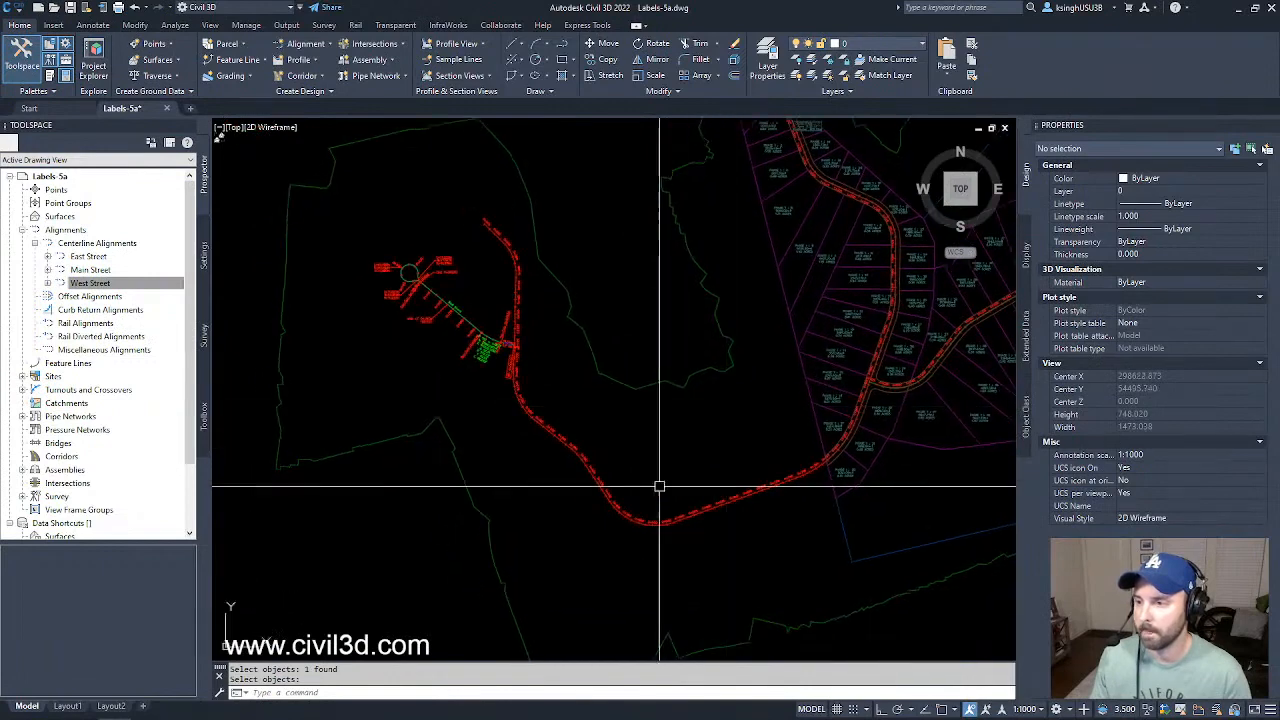
pyautogui.press('Escape')
pyautogui.click(492, 508)
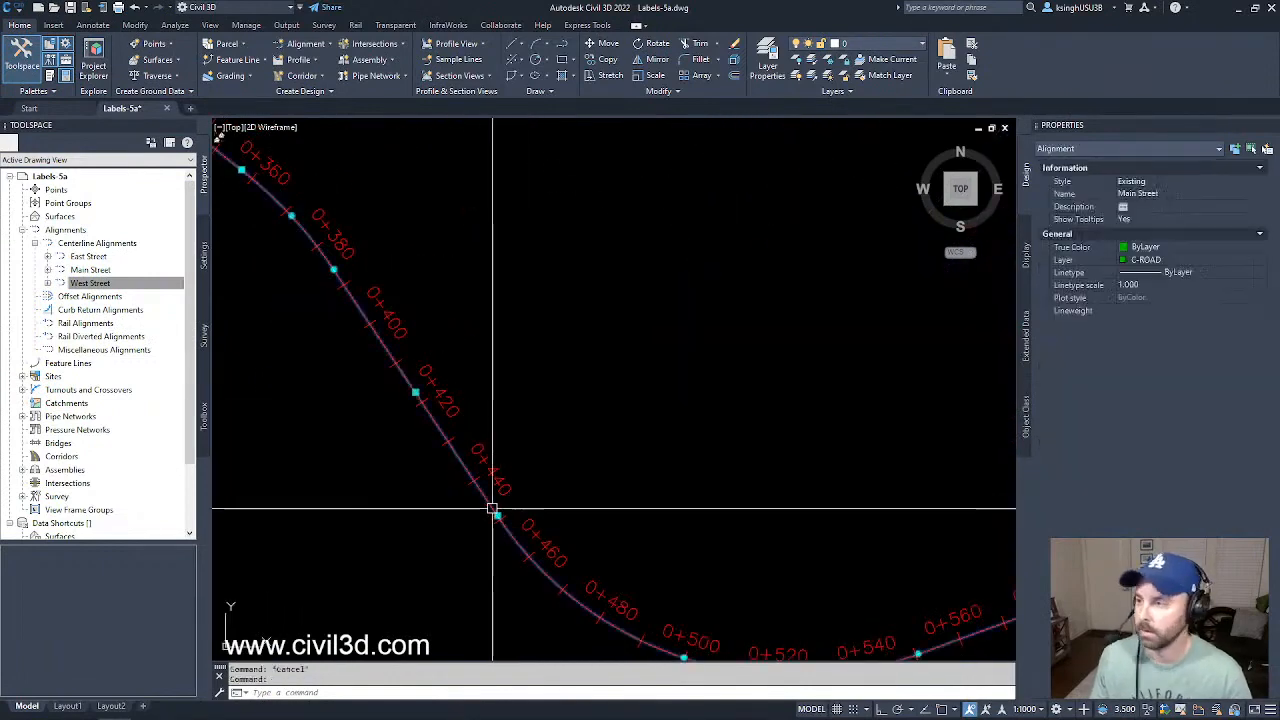
pyautogui.scroll(-5, 609, 504)
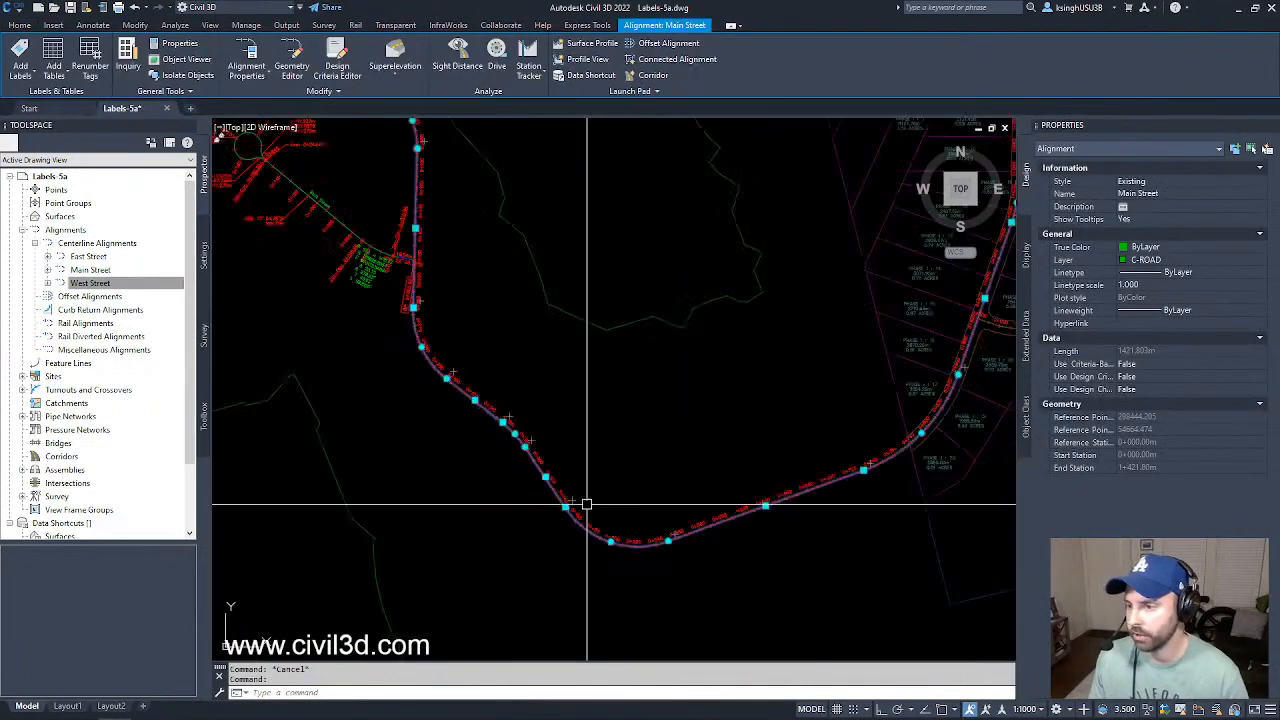
pyautogui.moveTo(580, 508)
pyautogui.mouseDown(button='middle')
pyautogui.moveTo(569, 523)
pyautogui.moveTo(579, 488)
pyautogui.moveTo(583, 503)
pyautogui.mouseUp(button='middle')
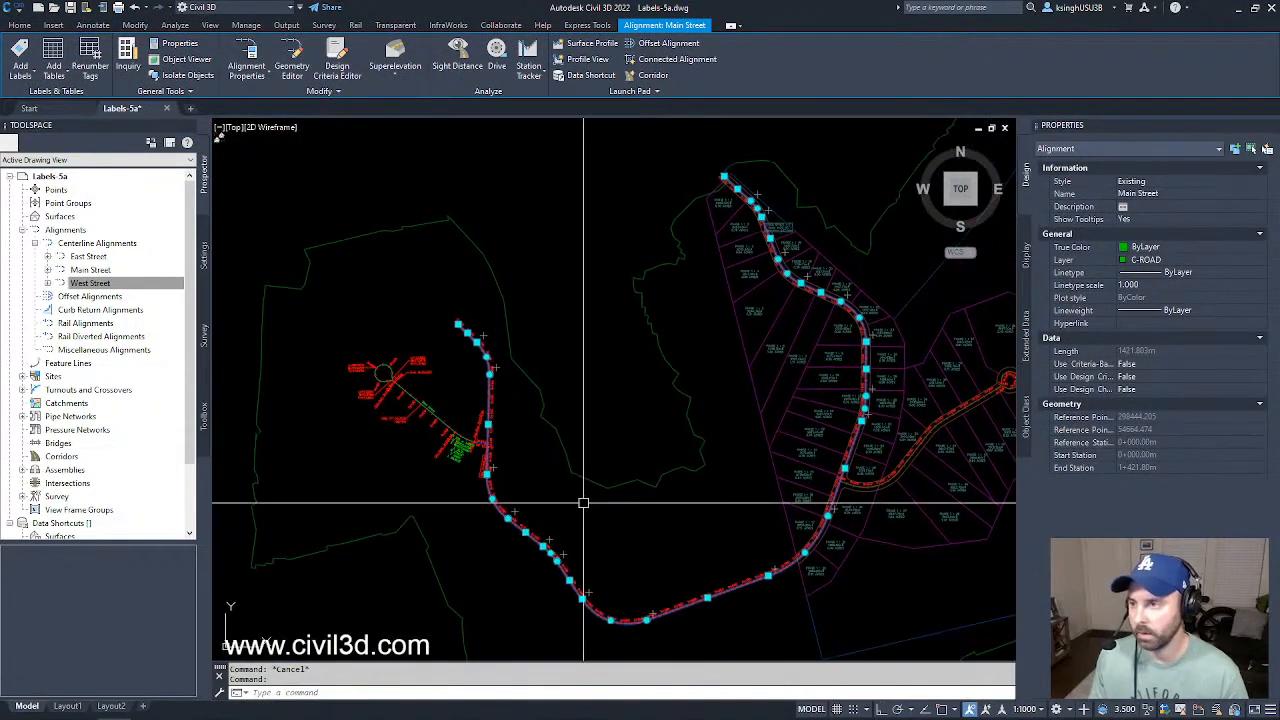
pyautogui.press('Escape')
# - Open the alignment labels of Main Street for editing from its start near station 0+000
pyautogui.scroll(8, 449, 363)
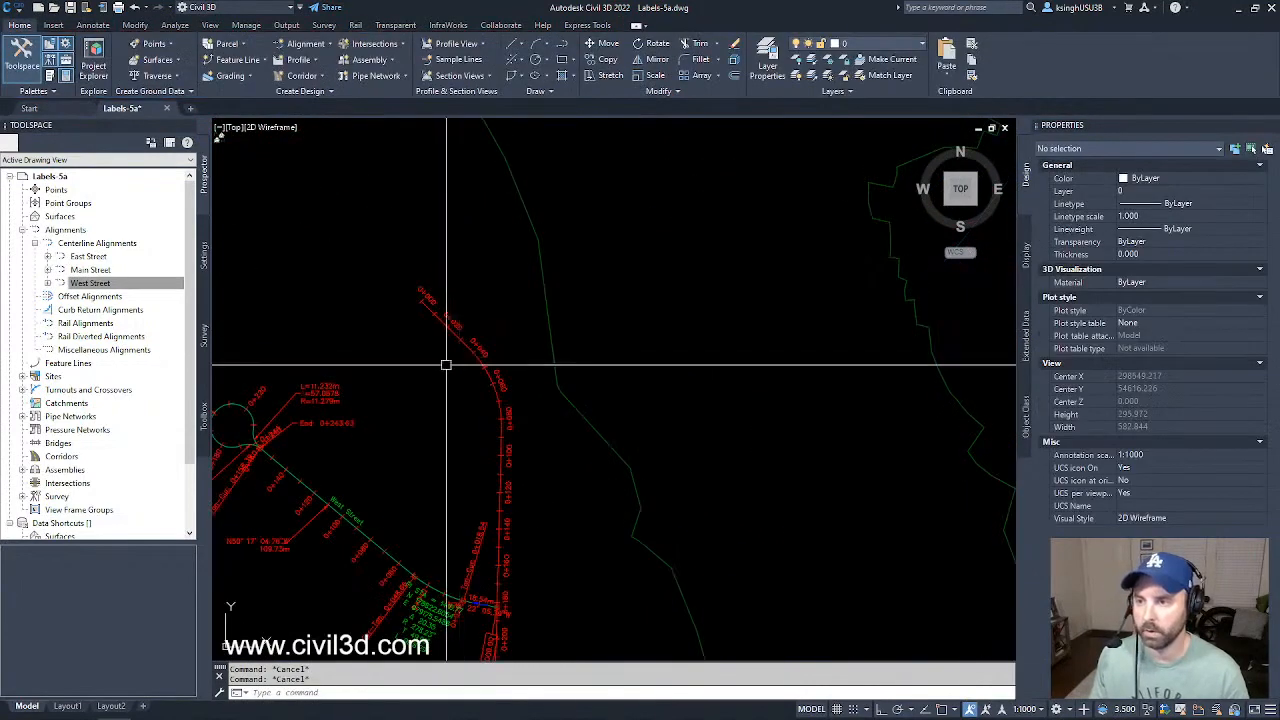
pyautogui.moveTo(440, 380); pyautogui.dragTo(503, 371, button='middle')
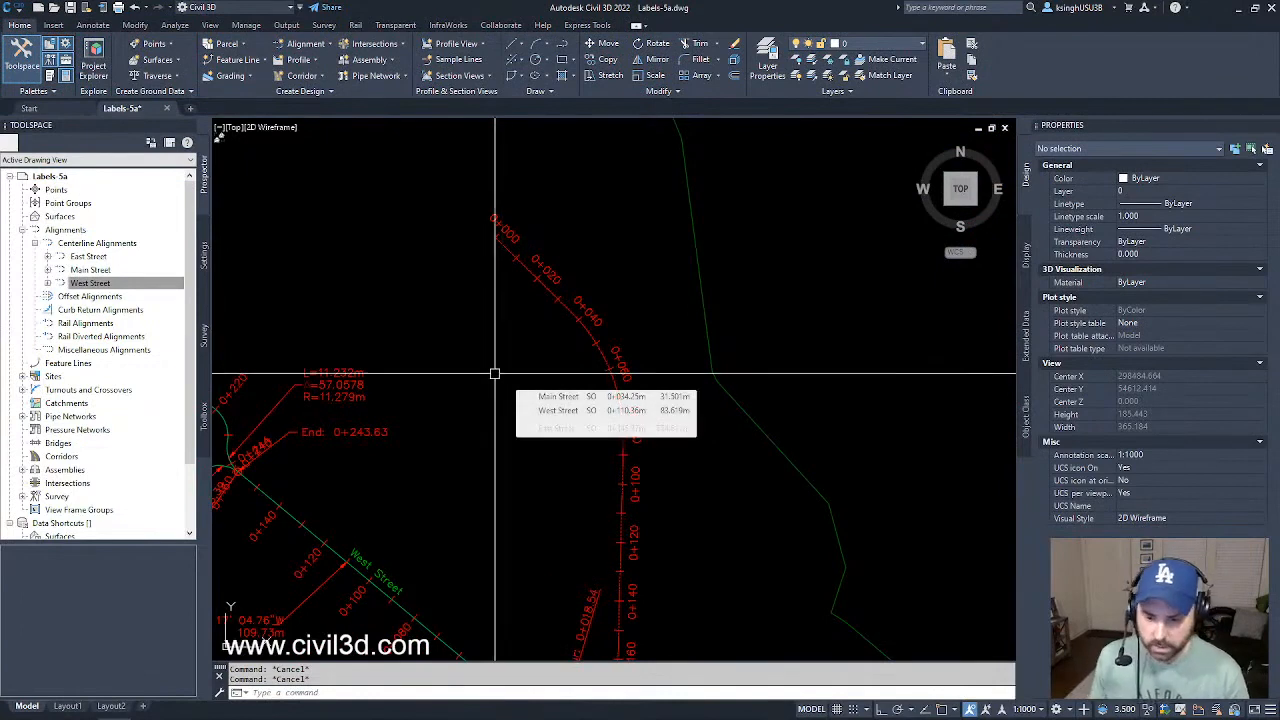
pyautogui.moveTo(446, 325); pyautogui.dragTo(460, 362, button='middle')
pyautogui.scroll(2, 516, 316)
pyautogui.moveTo(520, 327); pyautogui.dragTo(506, 343, button='middle')
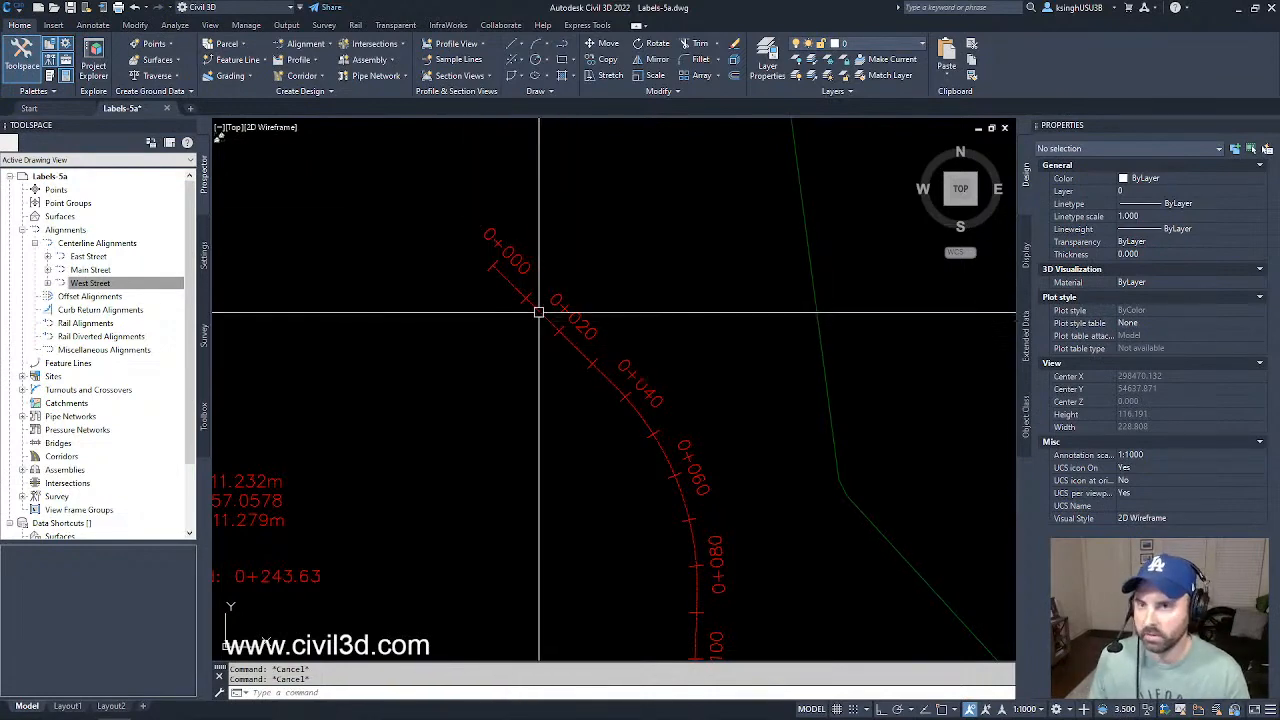
pyautogui.click(538, 313)
pyautogui.rightClick(517, 374)
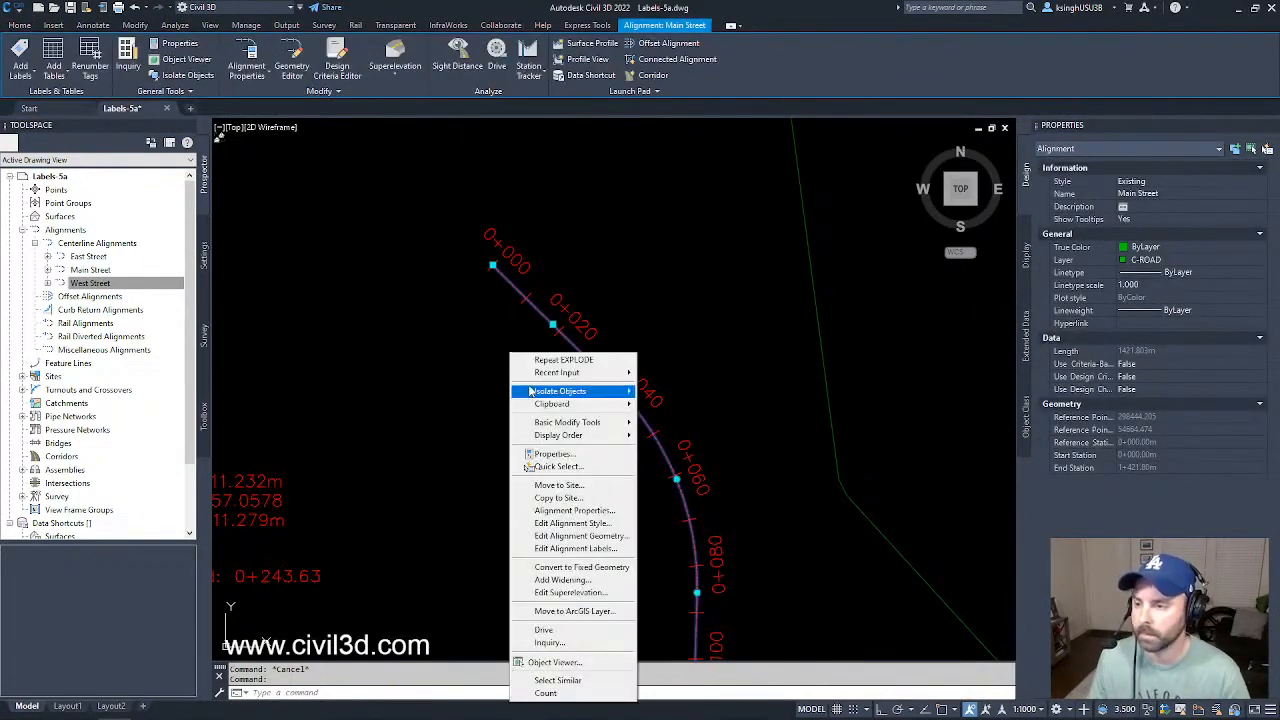
pyautogui.click(600, 549)
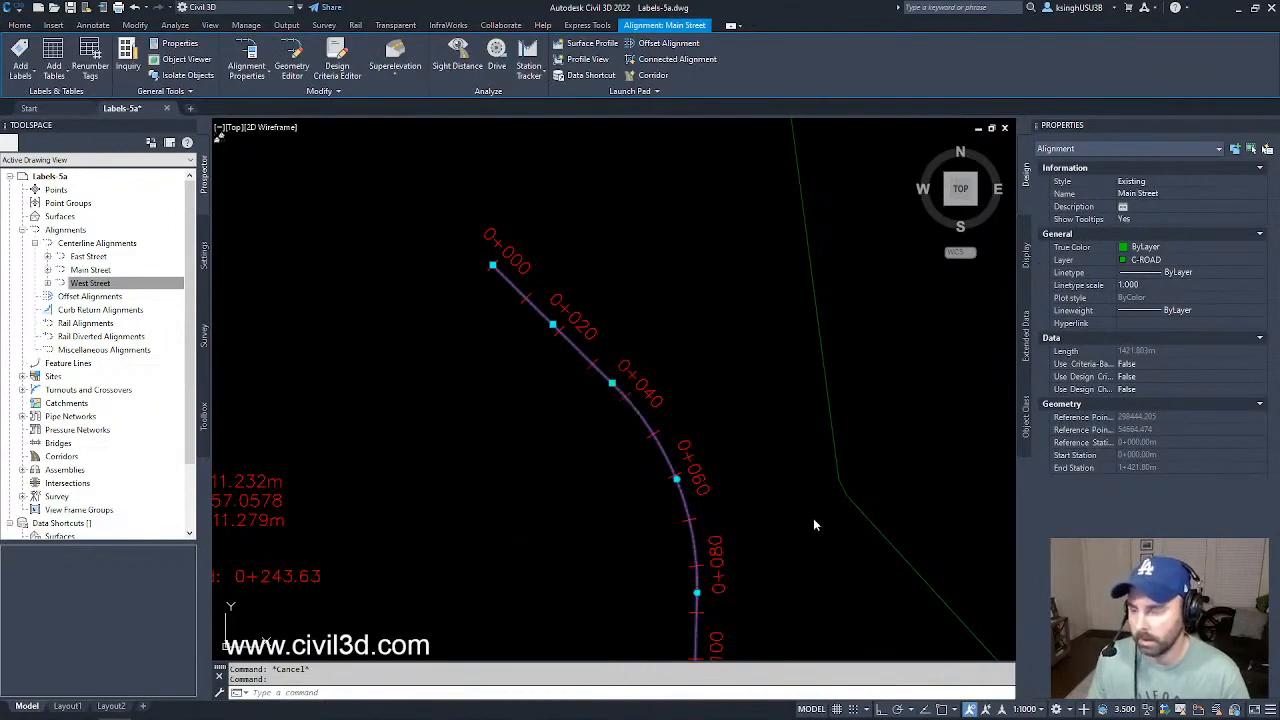
# - Add Design Speeds labels with the Station over Speed style to Main Street and apply the label set
pyautogui.click(708, 214)
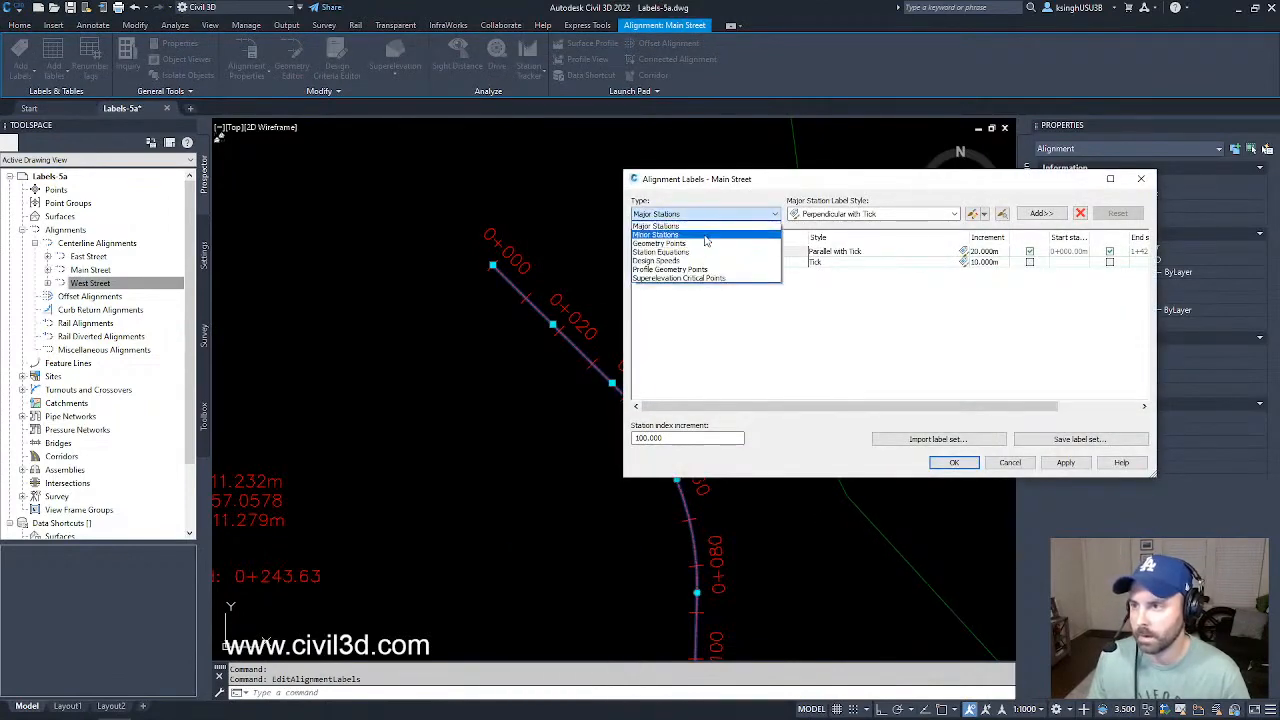
pyautogui.click(705, 260)
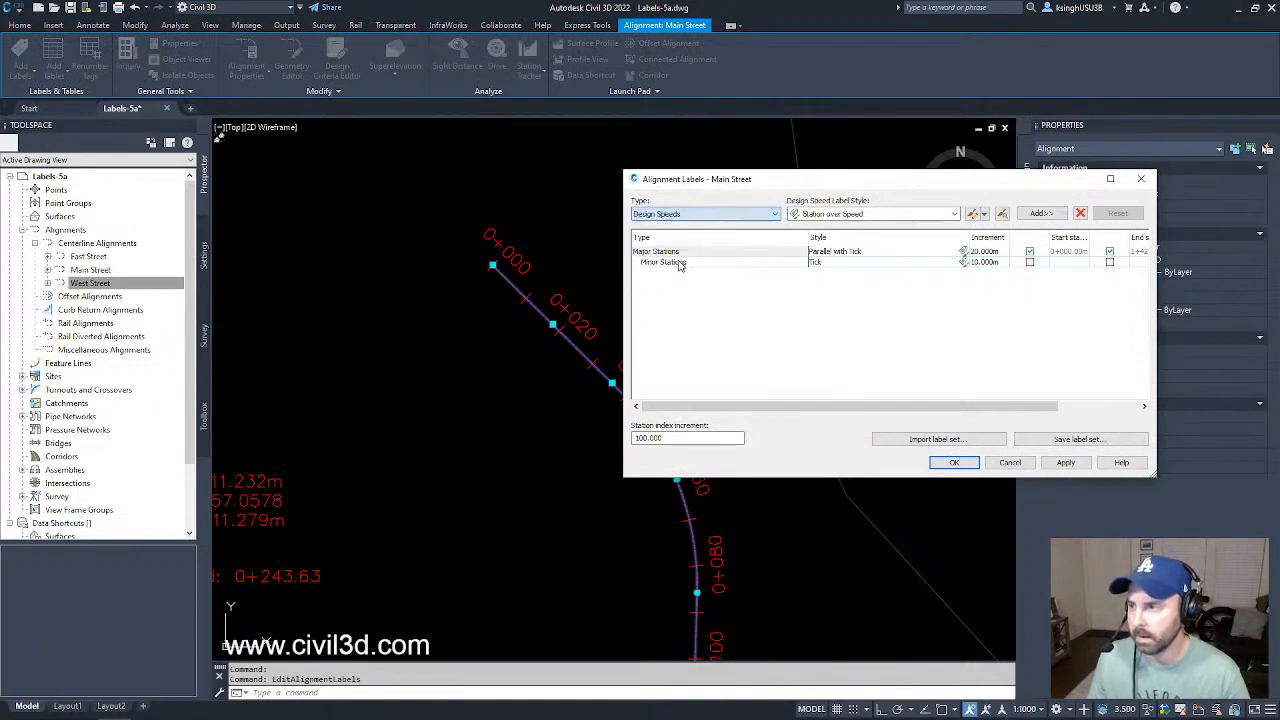
pyautogui.click(889, 215)
pyautogui.click(889, 228)
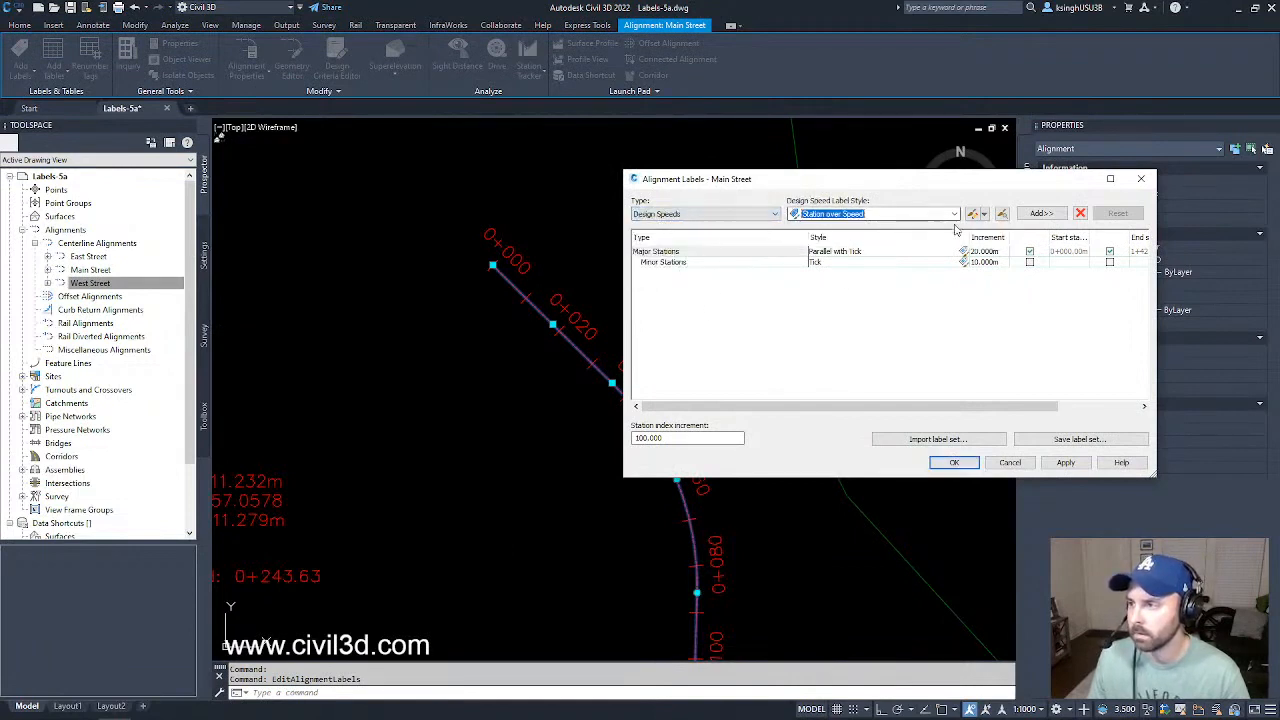
pyautogui.click(1041, 214)
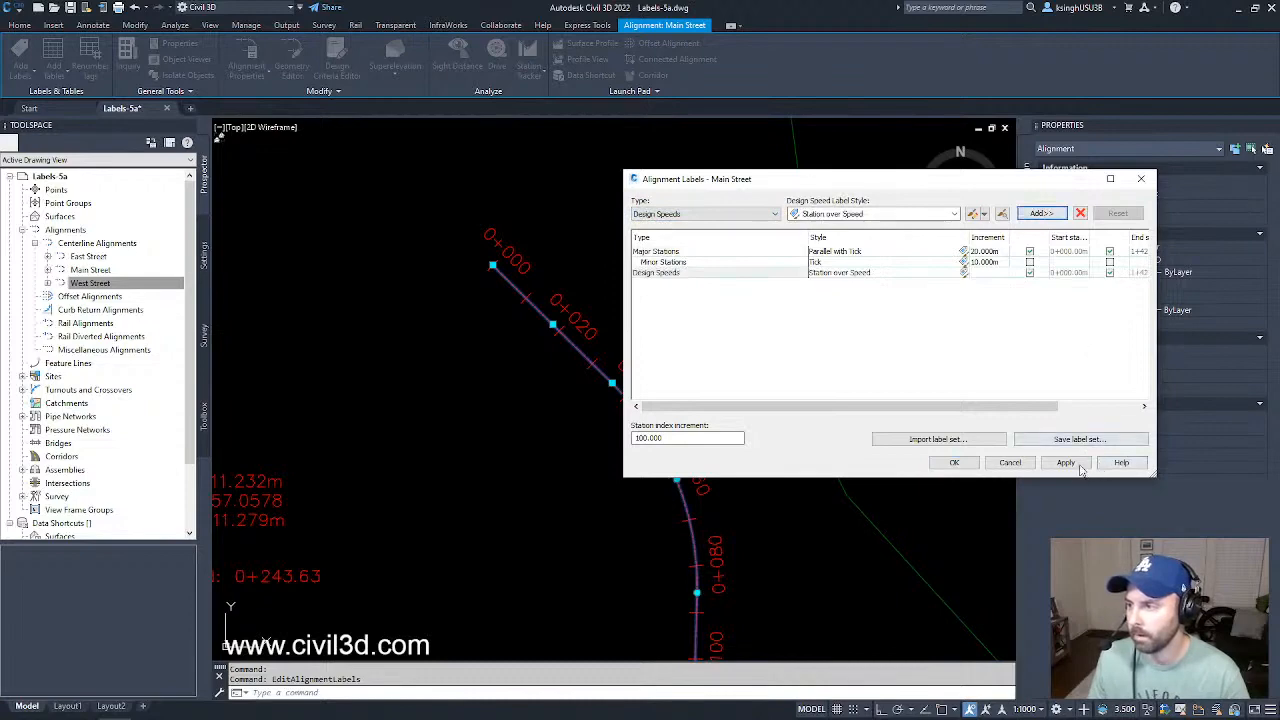
pyautogui.click(1066, 462)
pyautogui.click(955, 463)
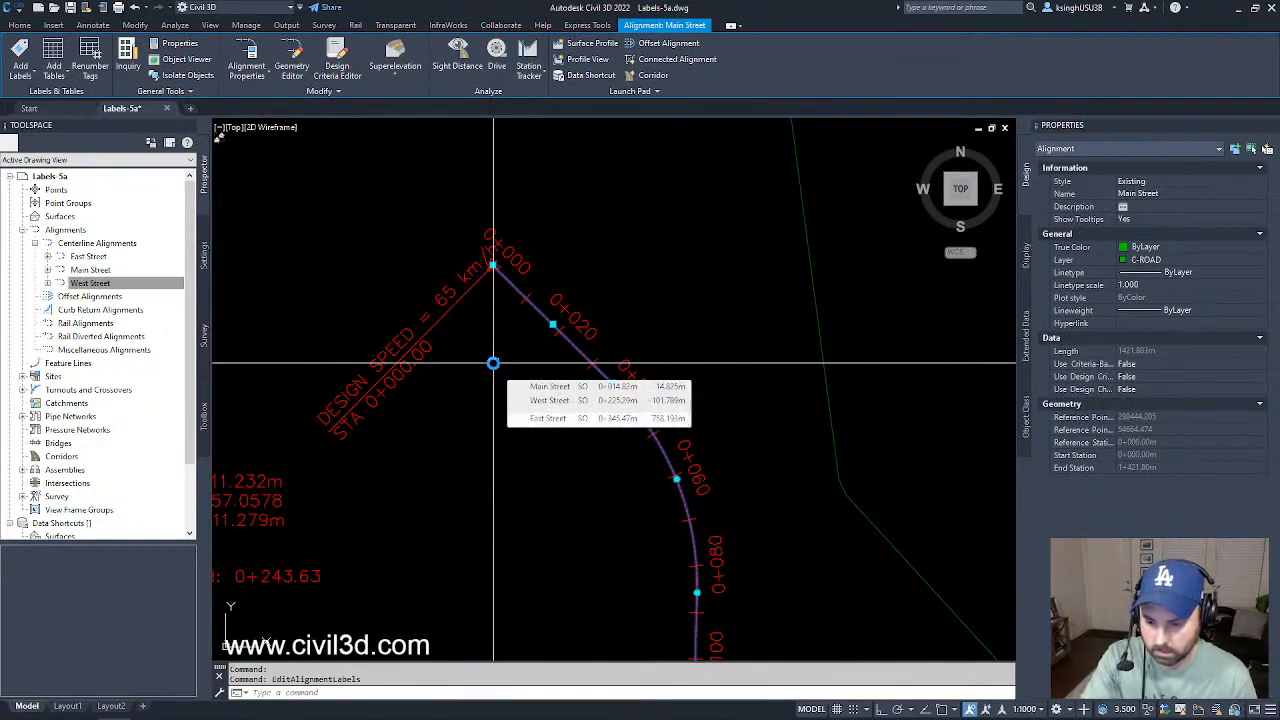
# - Reopen the alignment labels of Main Street for editing and bring up the label style choice for its Design Speeds entry
pyautogui.click(427, 354)
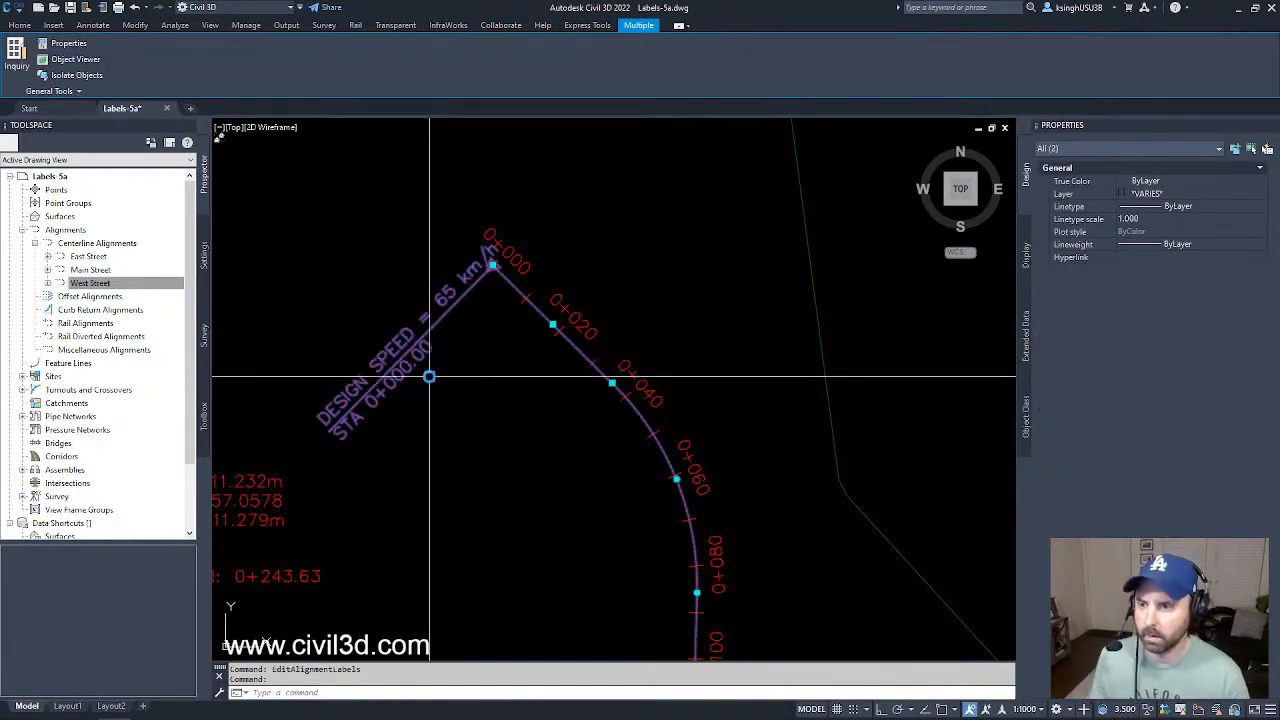
pyautogui.rightClick(424, 367)
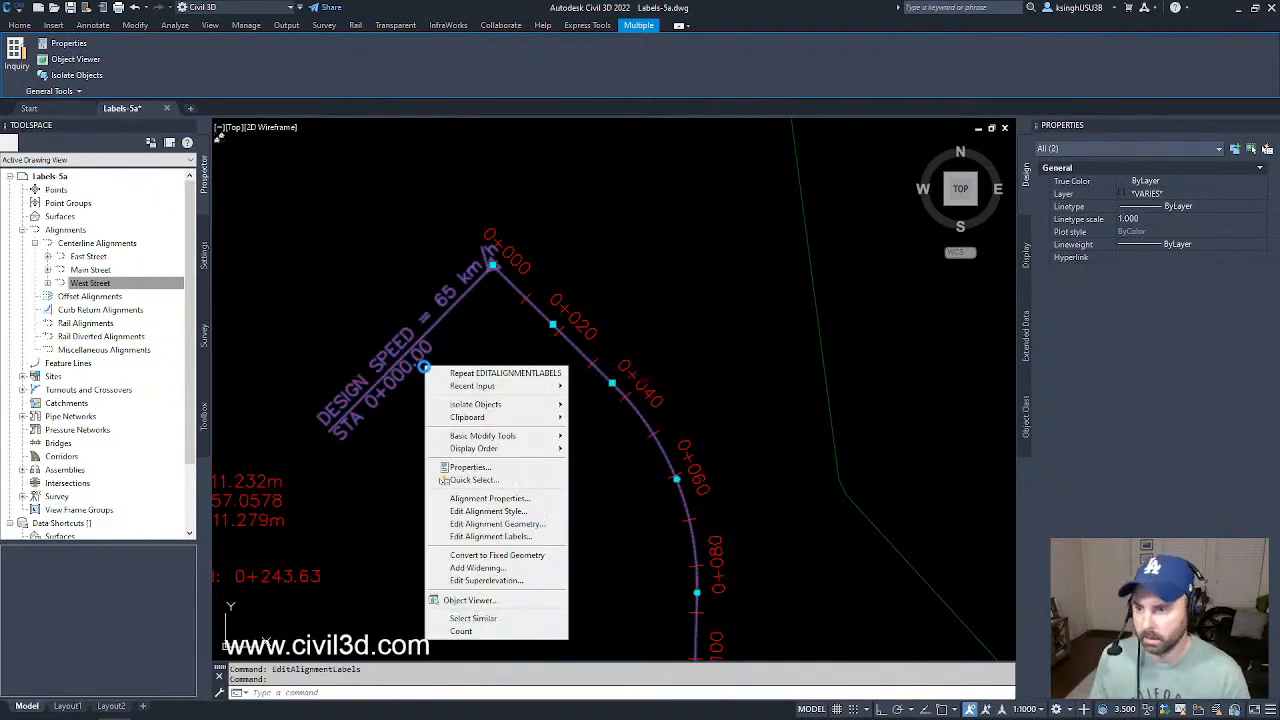
pyautogui.click(539, 537)
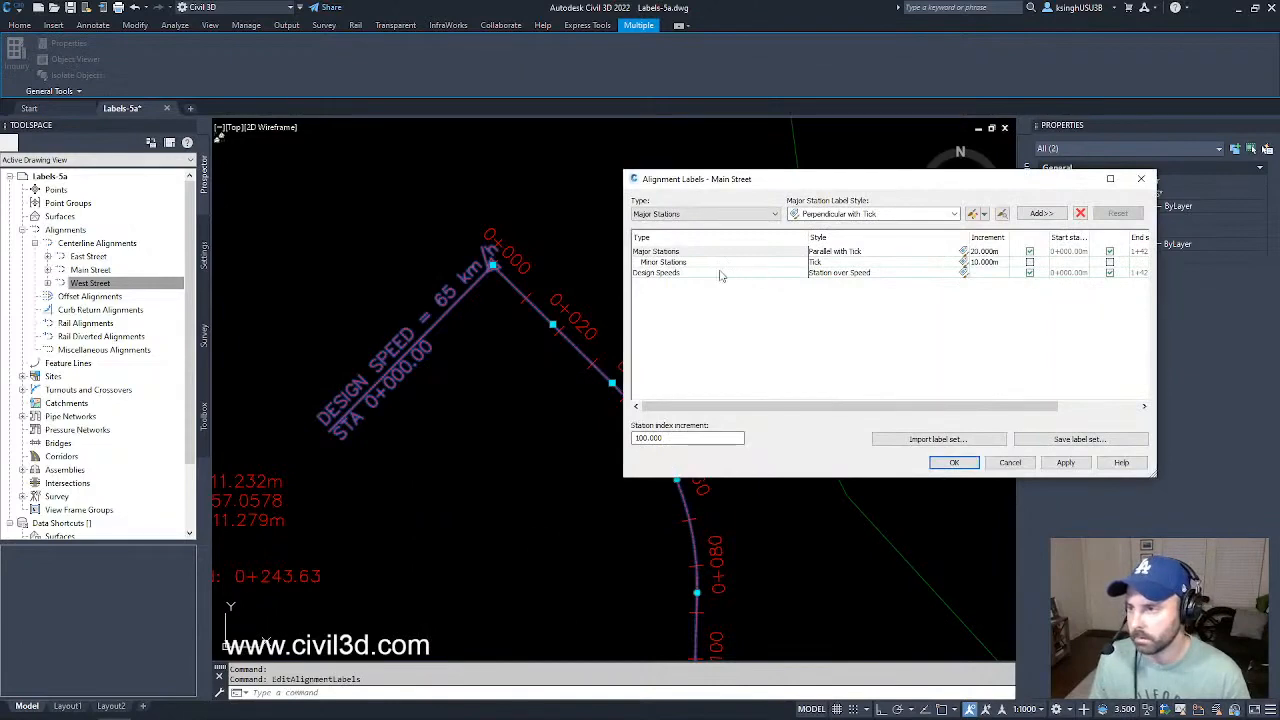
pyautogui.click(965, 274)
pyautogui.click(964, 272)
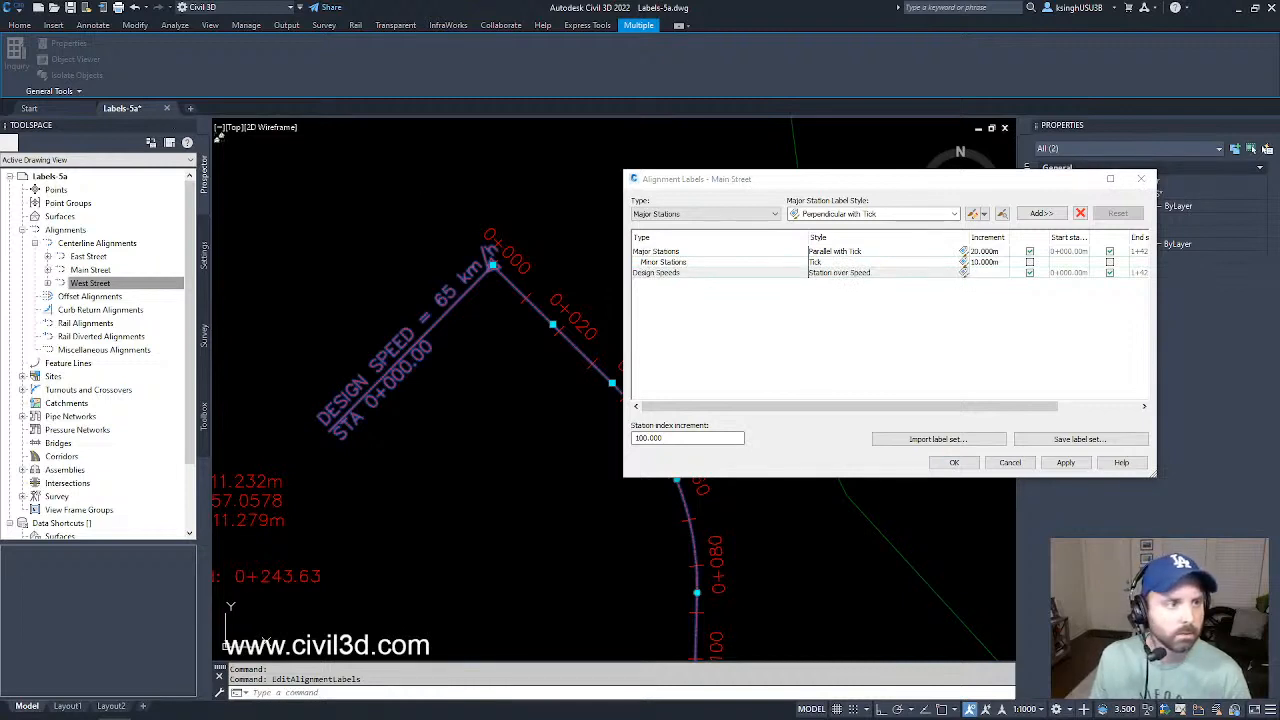
pyautogui.moveTo(524, 324)
pyautogui.mouseDown()
pyautogui.moveTo(762, 222)
pyautogui.moveTo(491, 274)
pyautogui.moveTo(405, 228)
pyautogui.moveTo(418, 163)
pyautogui.mouseUp()
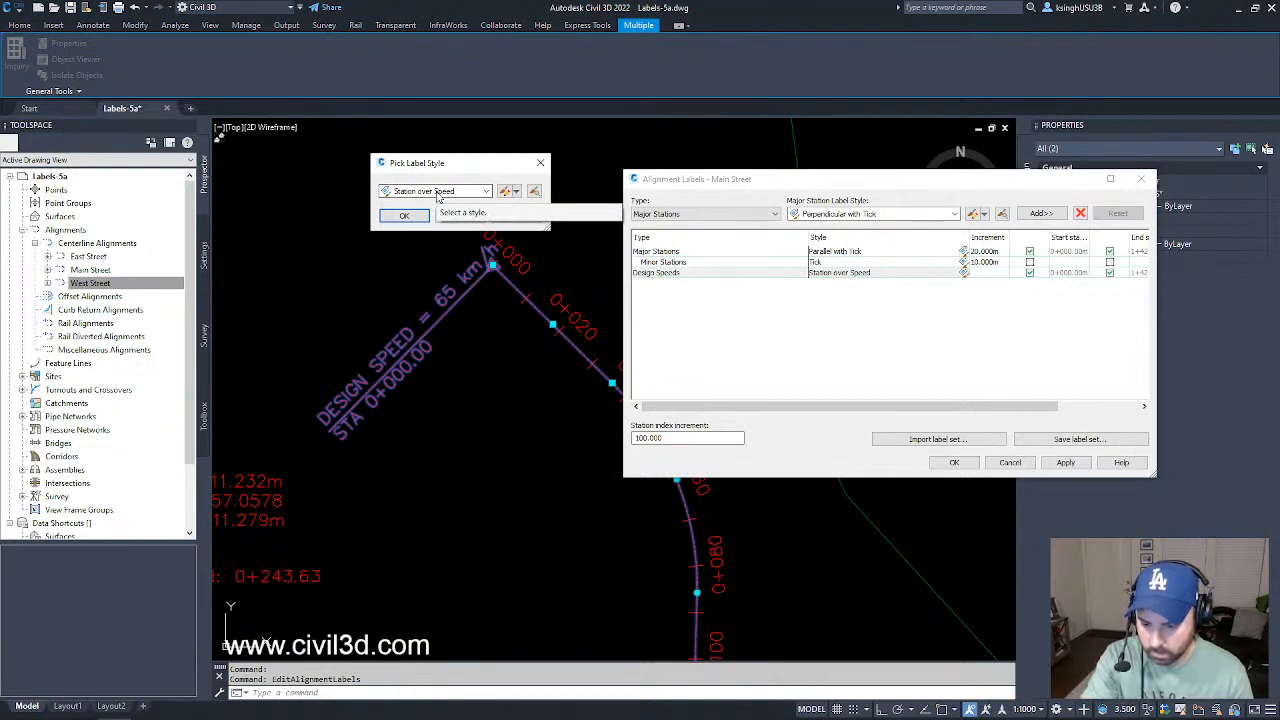
# - Create a new design speed label style named "Design Speeds - Inline"
pyautogui.click(516, 192)
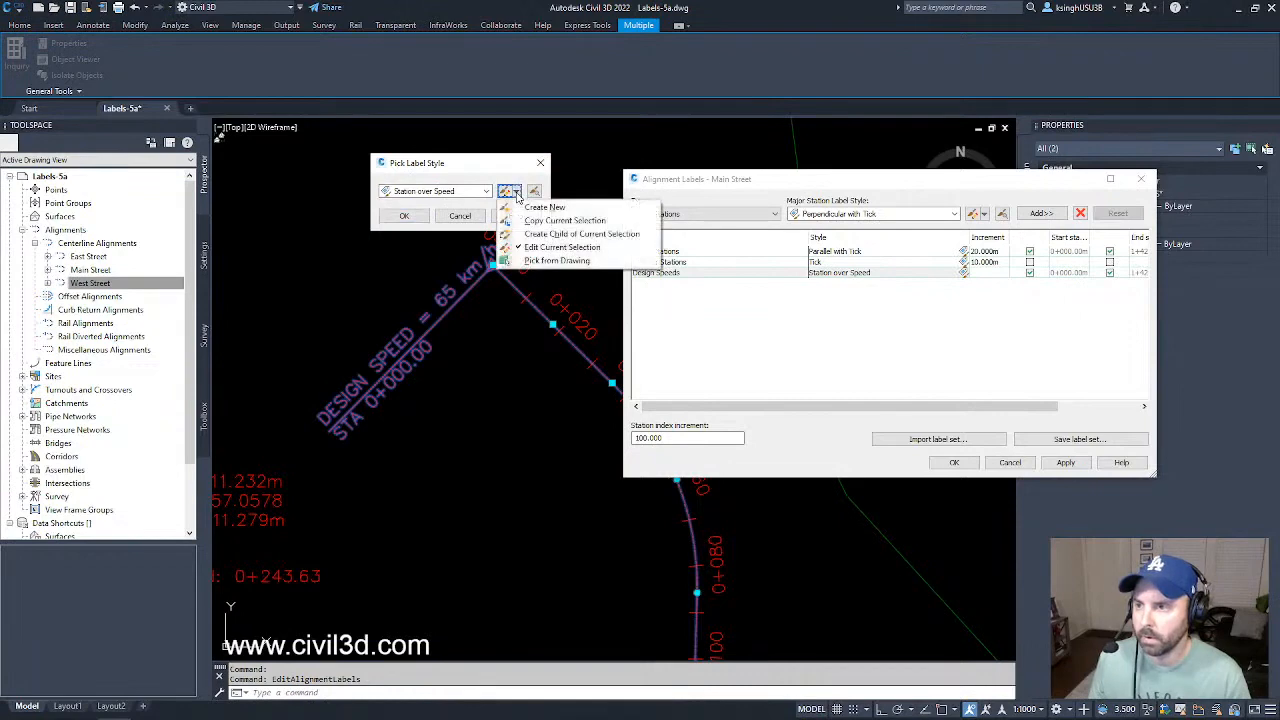
pyautogui.click(543, 207)
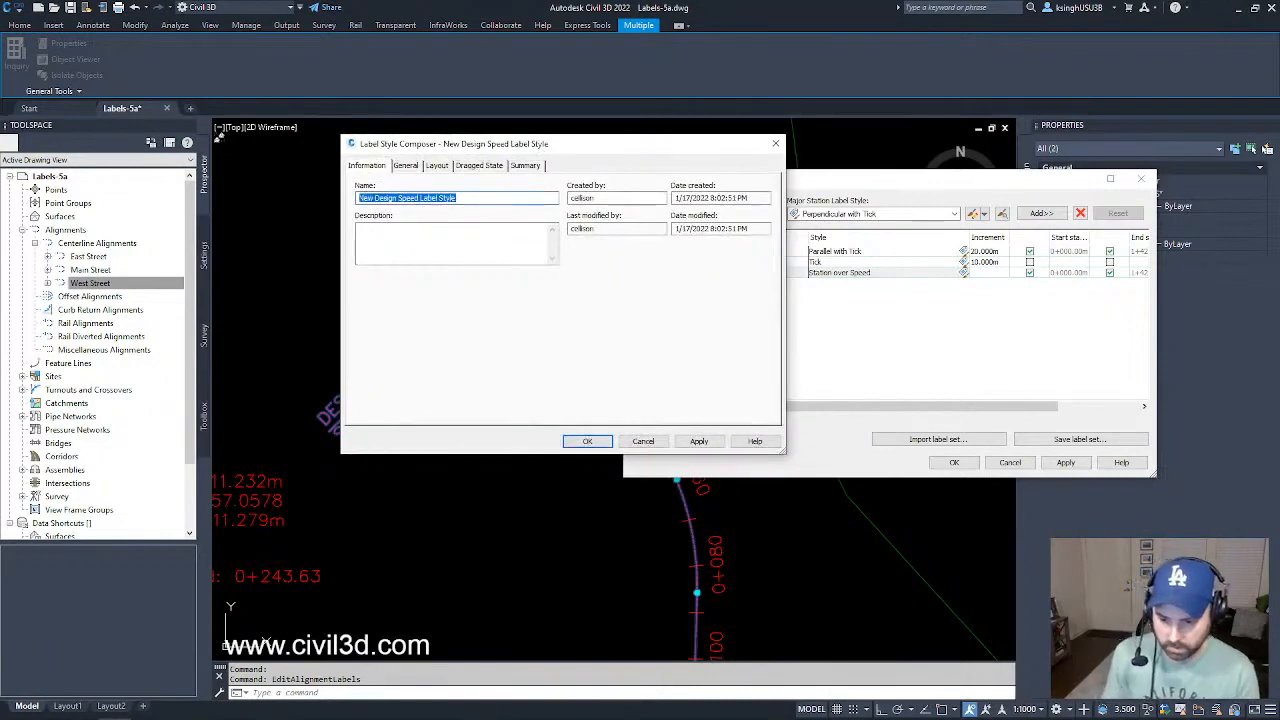
pyautogui.write('Design')
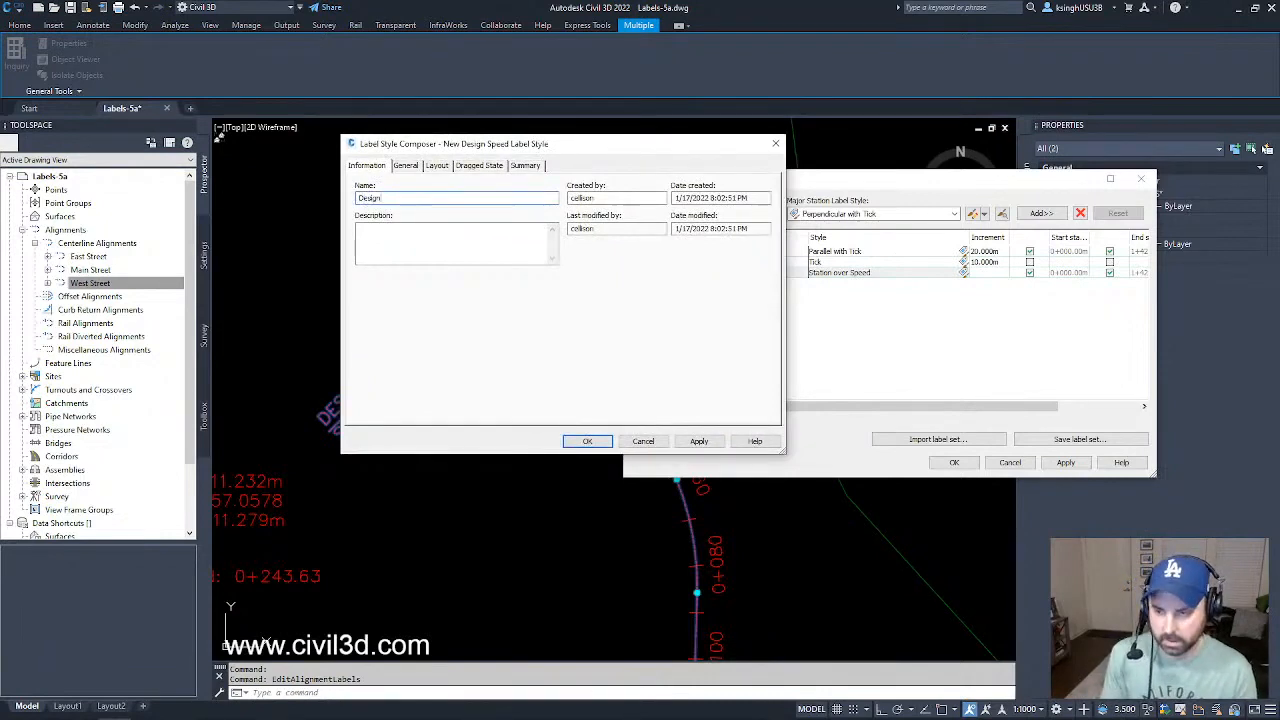
pyautogui.write(' Speed')
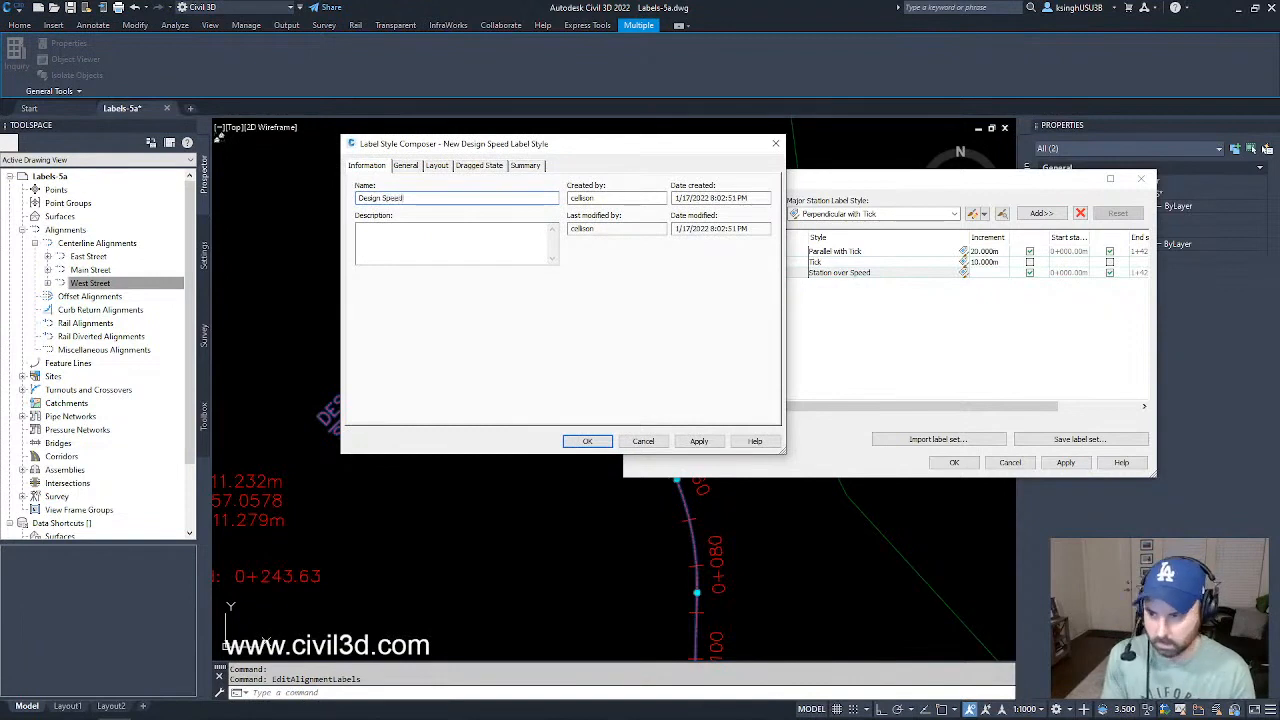
pyautogui.write('s - Lin')
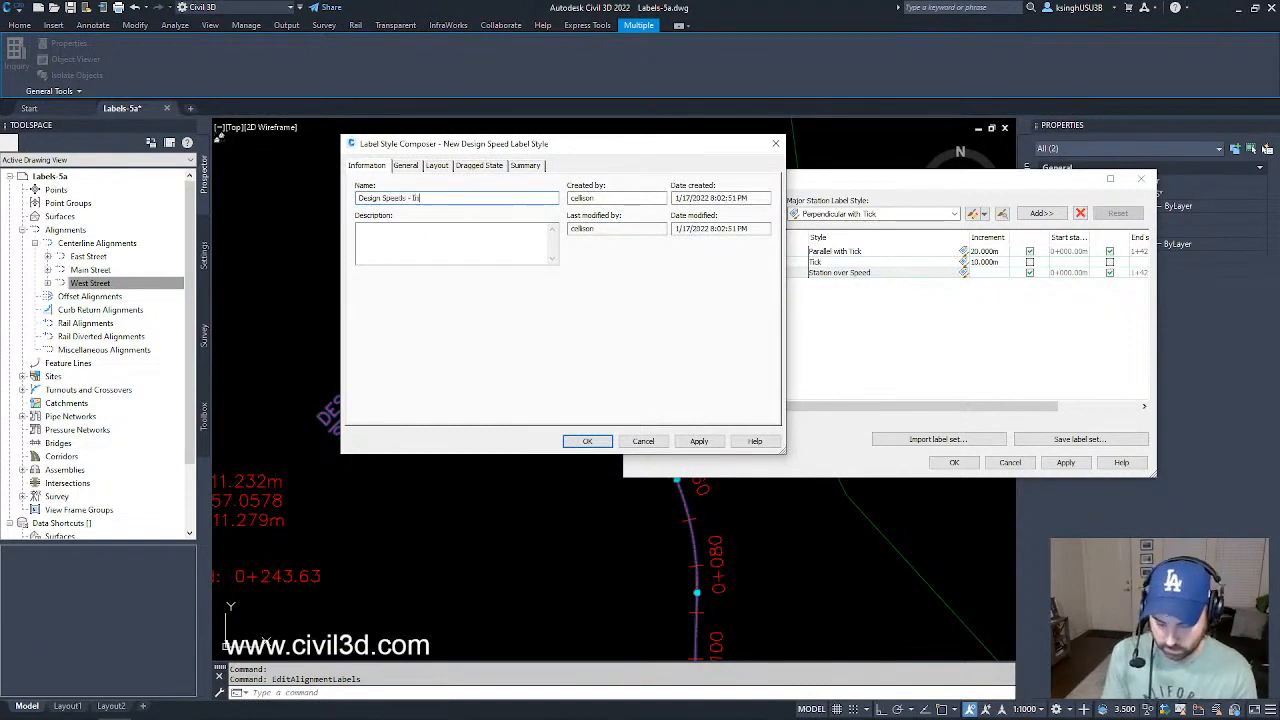
pyautogui.write('line')
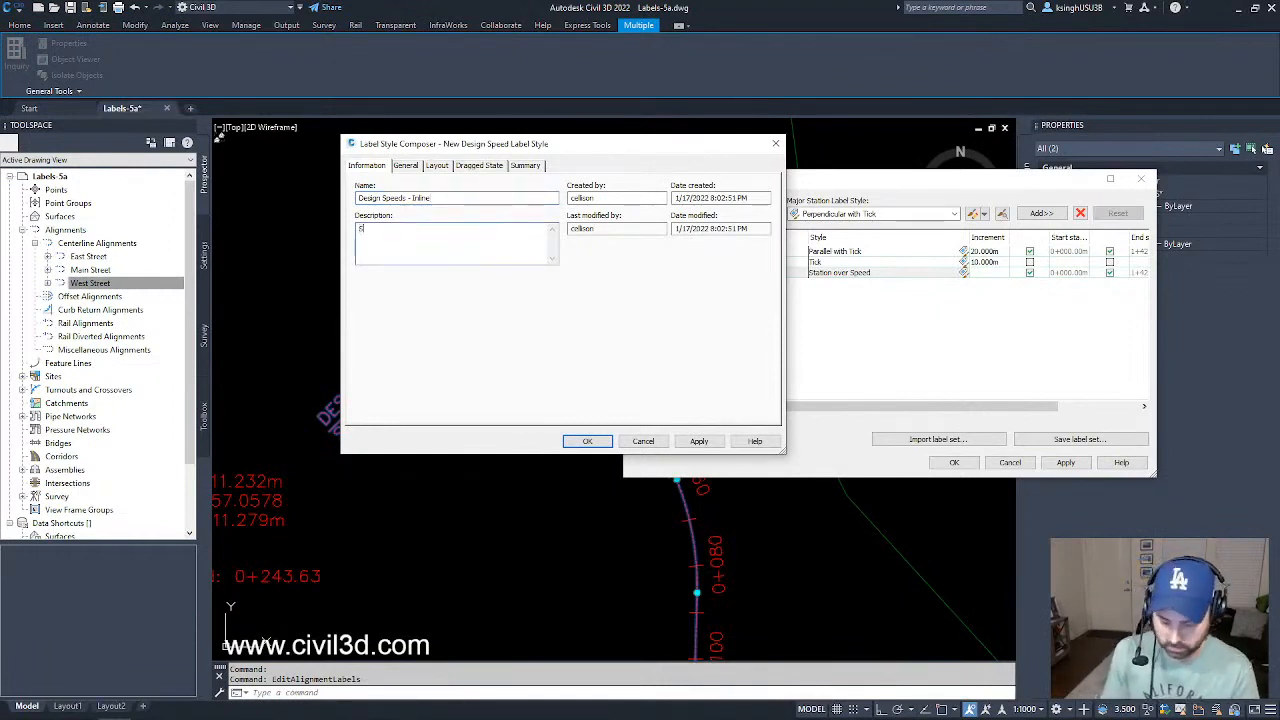
# - Enter "Small design speed label perpendicular to the alignment" as the description of the new label style
pyautogui.write('imi')
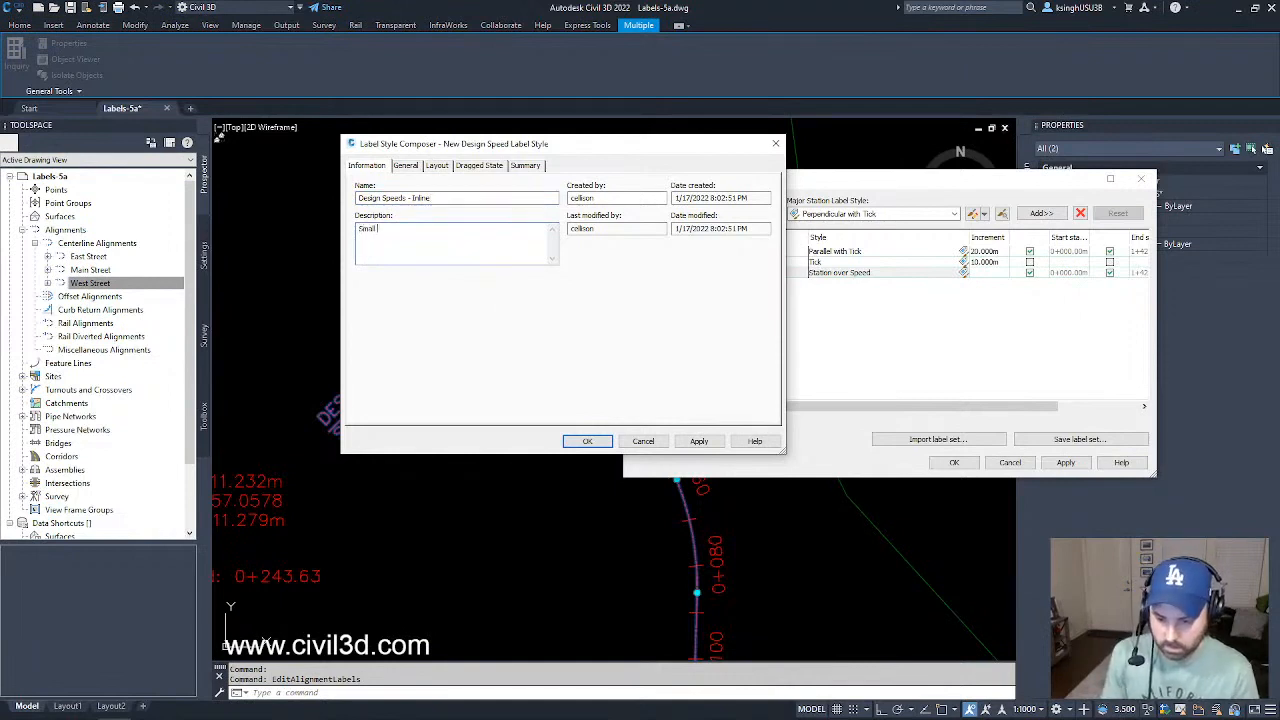
pyautogui.write('l design spee')
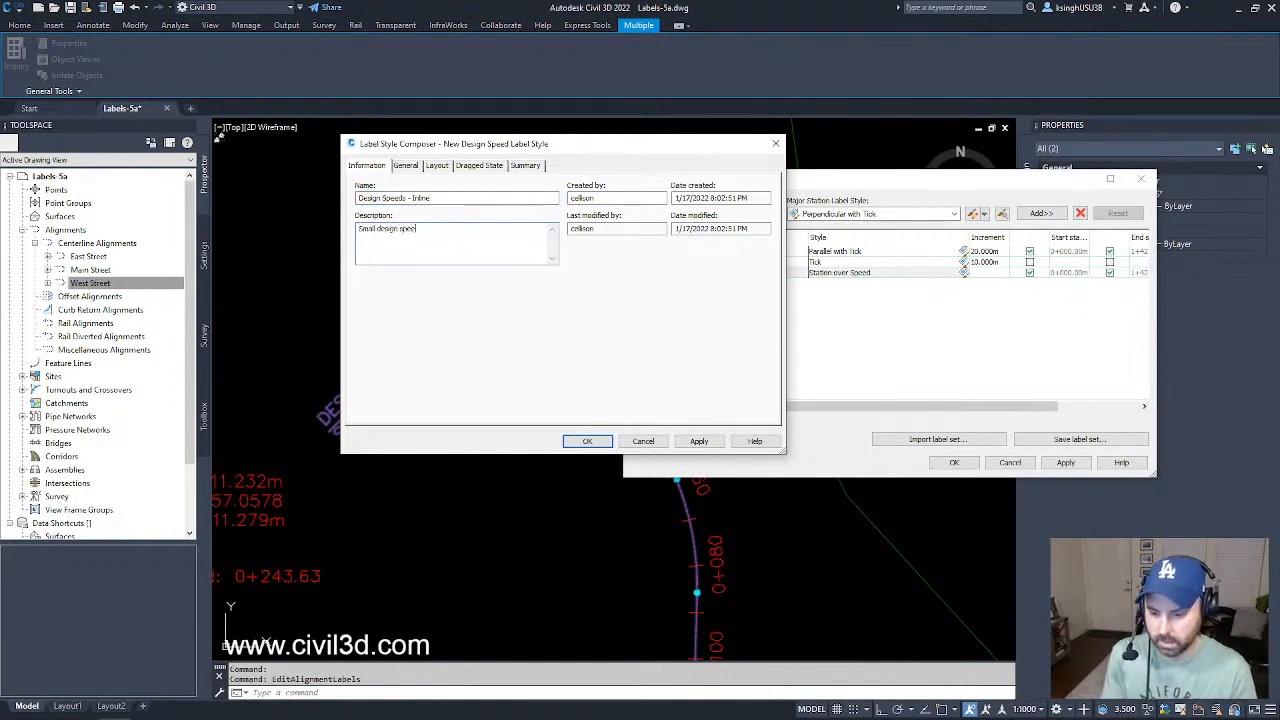
pyautogui.write('d label perpe')
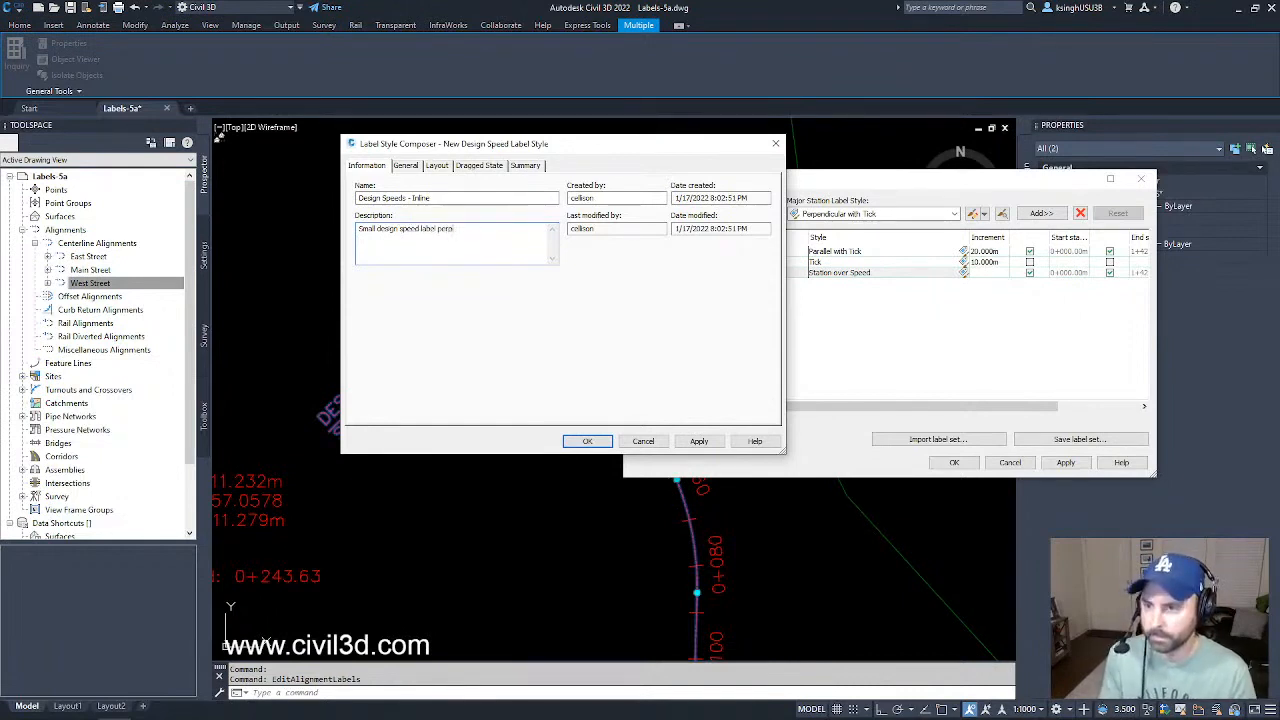
pyautogui.write('ndicular')
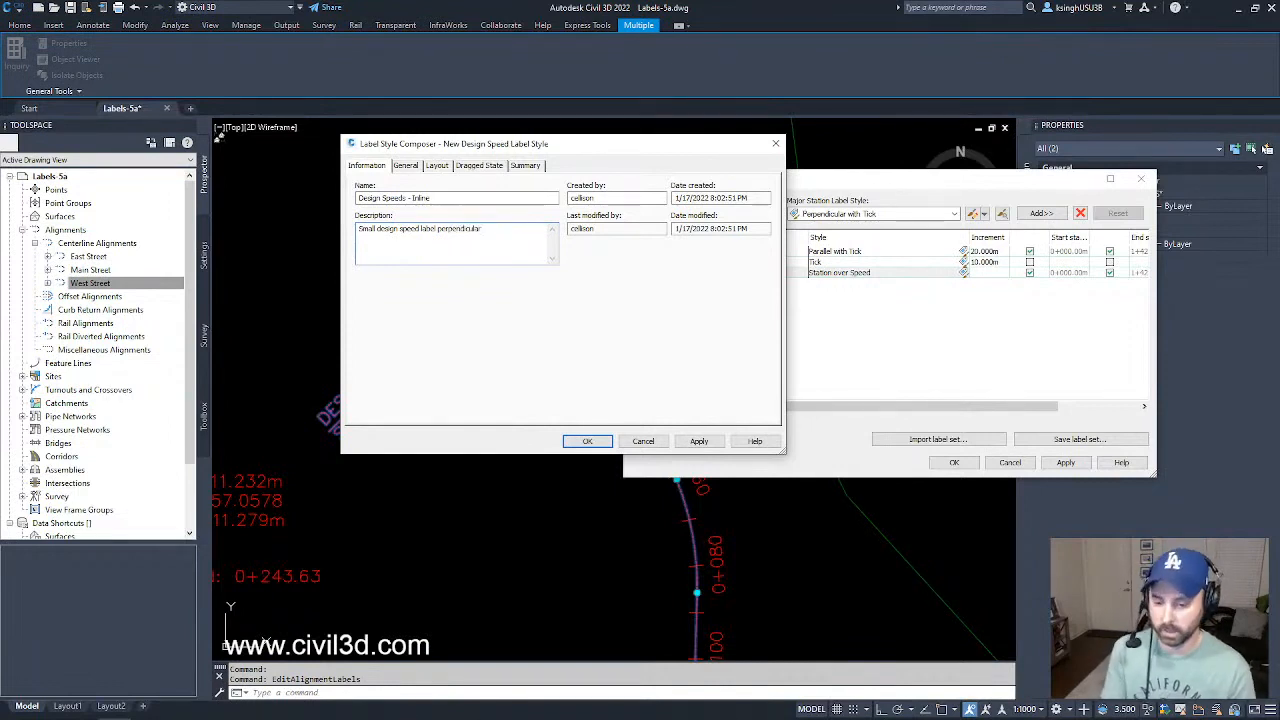
pyautogui.write('to t')
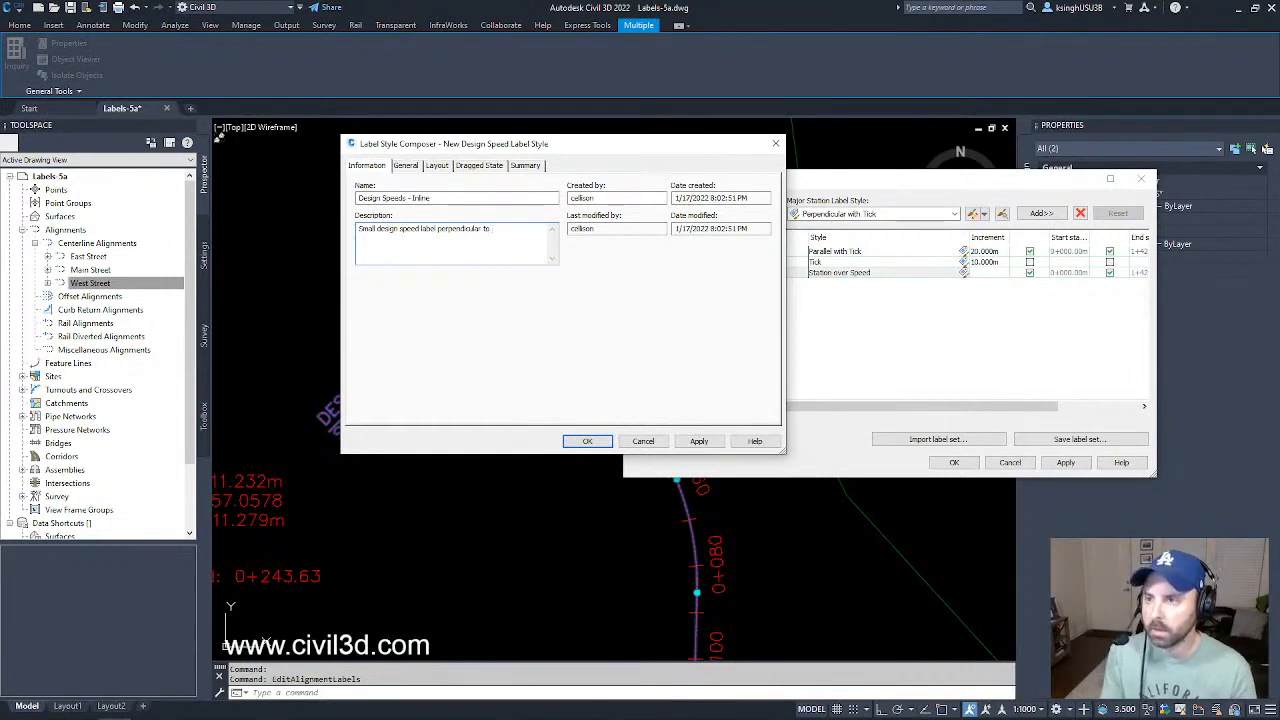
pyautogui.press('BackSpace')
pyautogui.press('BackSpace')
pyautogui.press('BackSpace')
pyautogui.write('t')
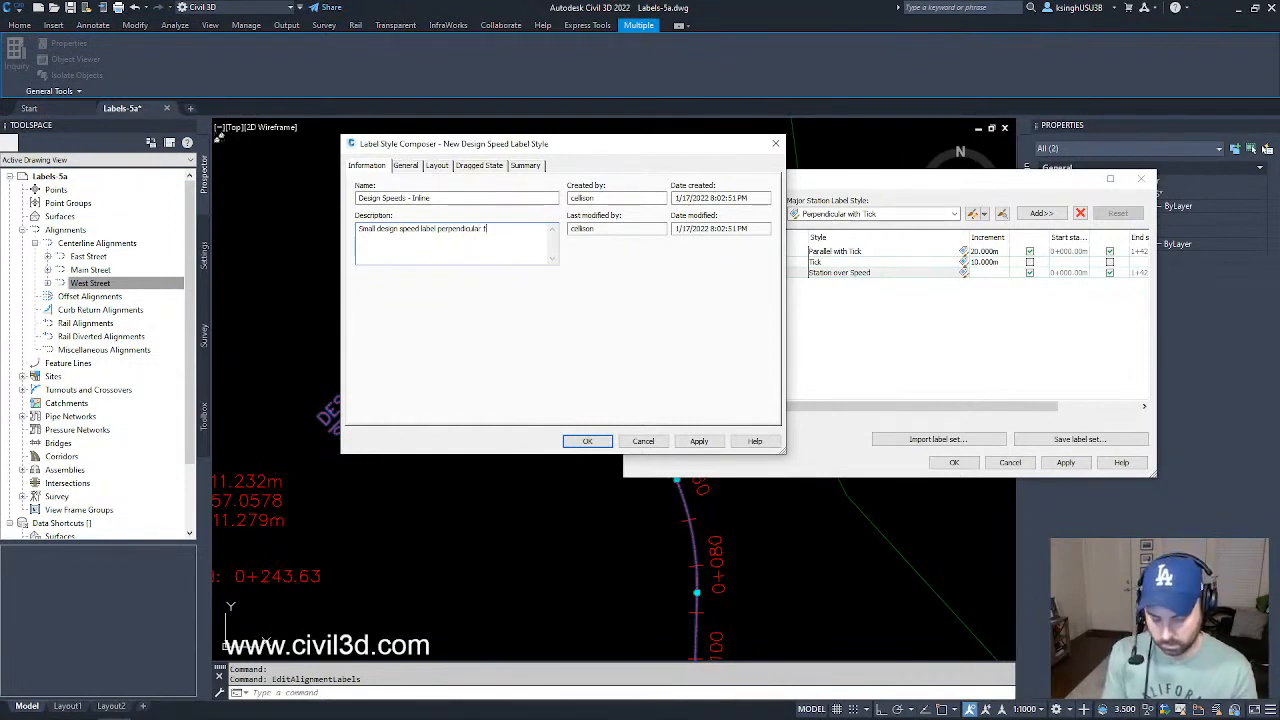
pyautogui.write('o the al')
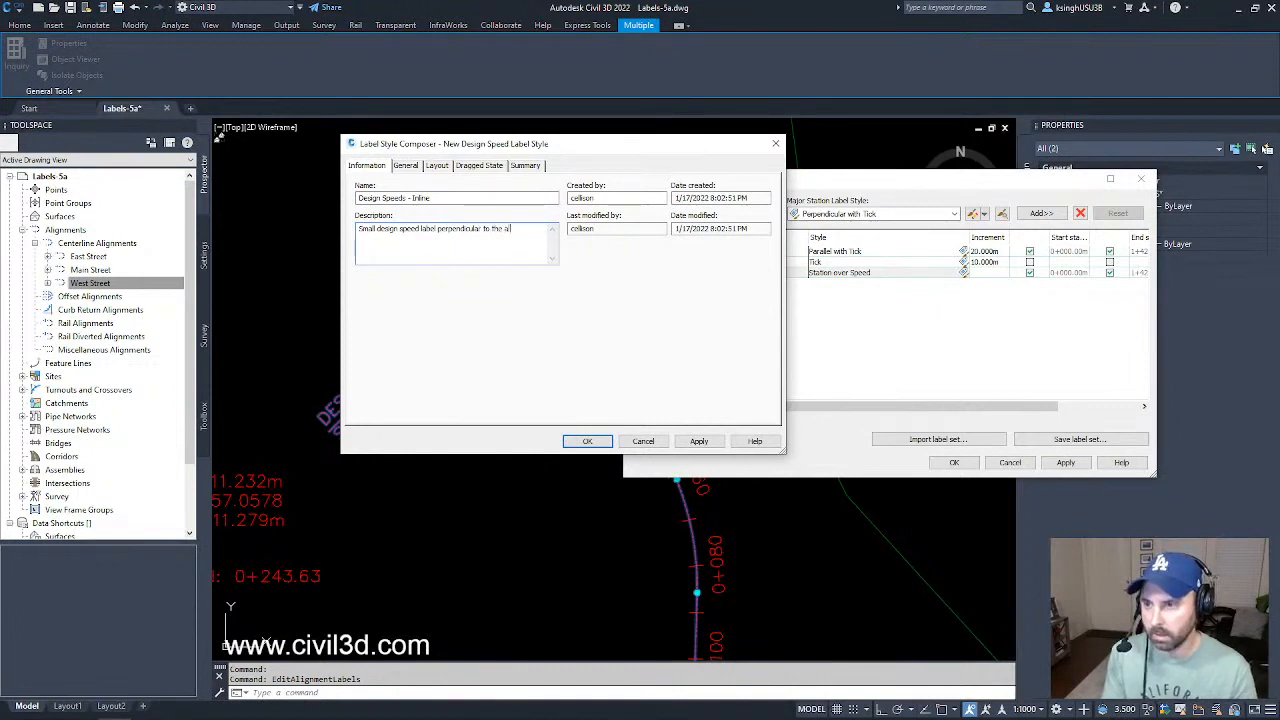
pyautogui.write('ignment')
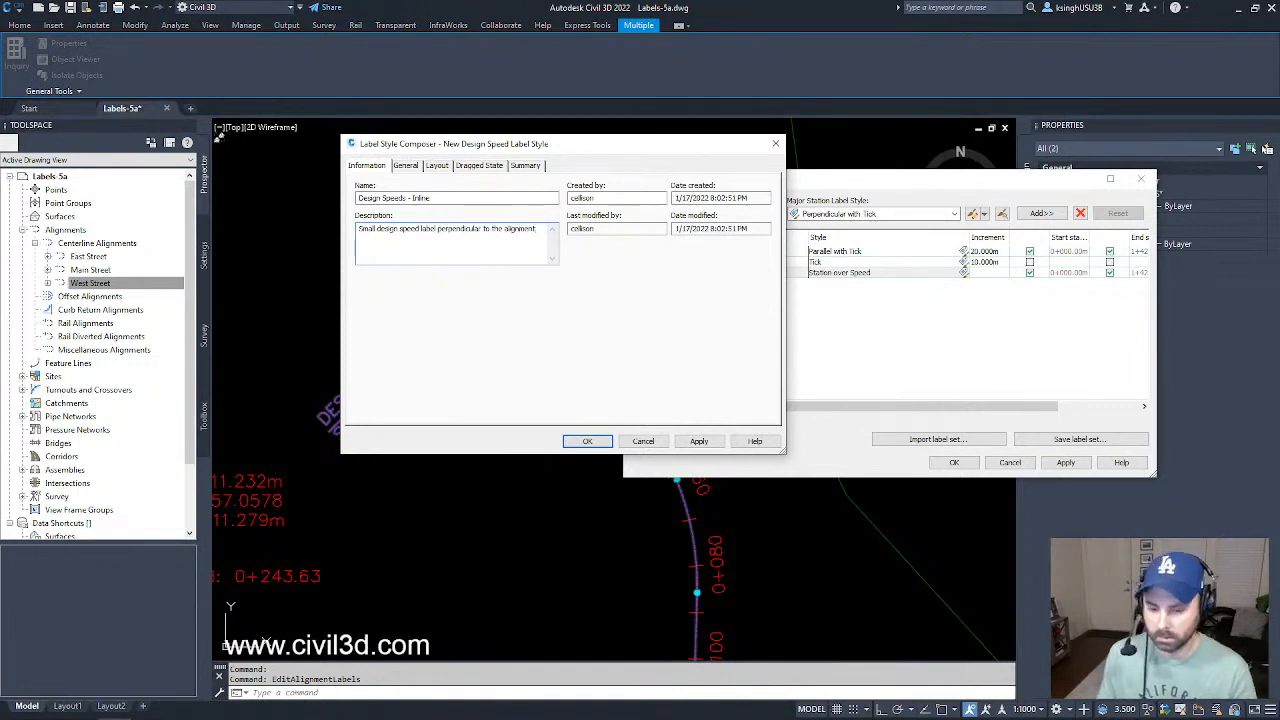
# - Review the new style's general settings and the text contents and available properties of its Station component
pyautogui.click(412, 167)
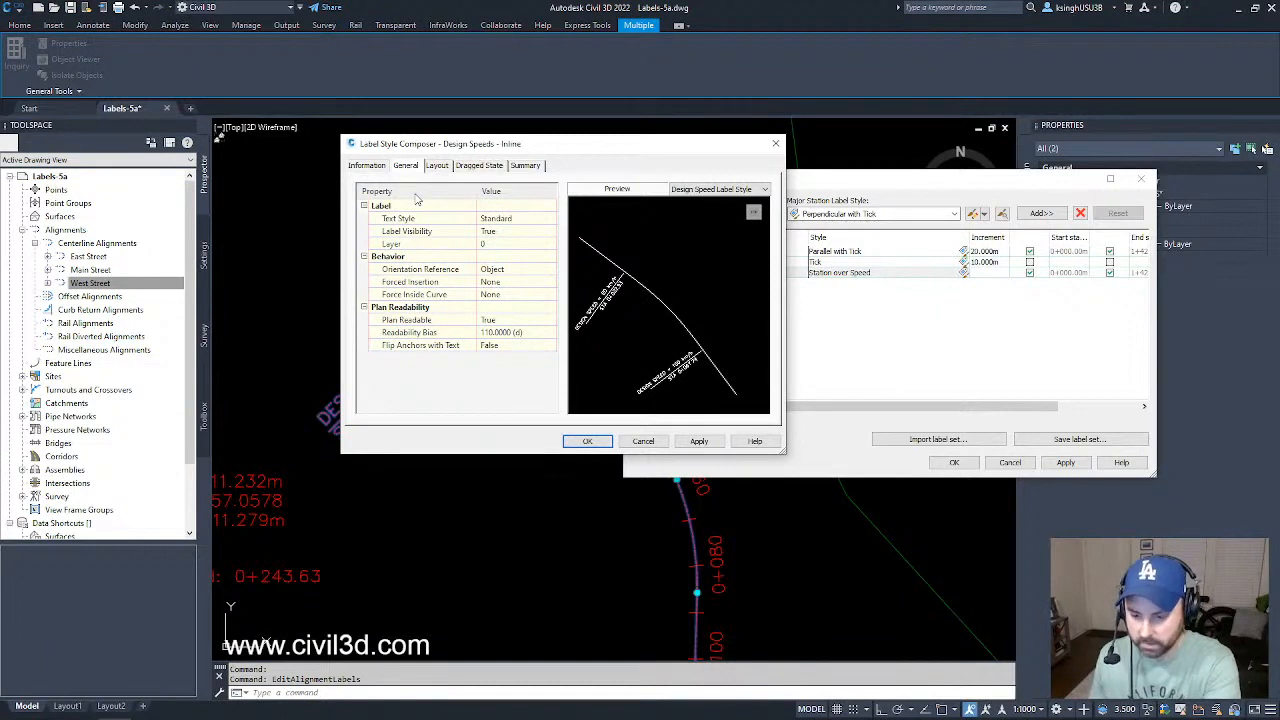
pyautogui.click(440, 167)
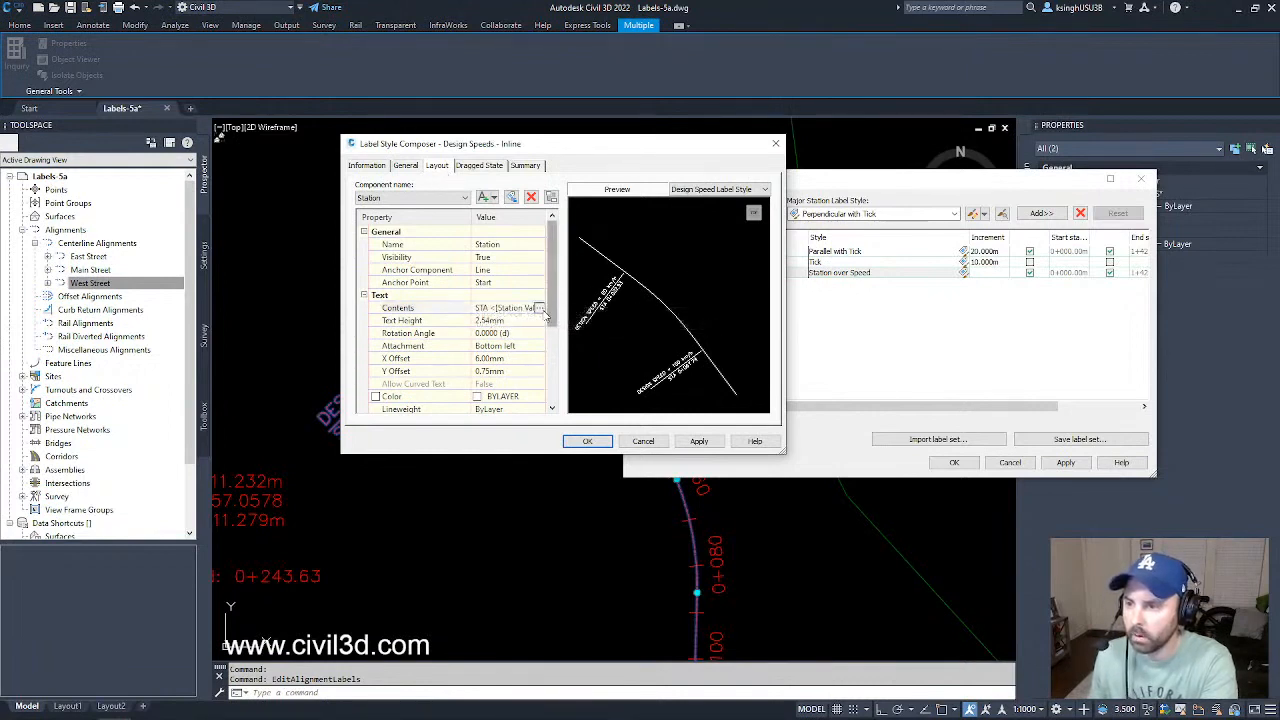
pyautogui.click(539, 308)
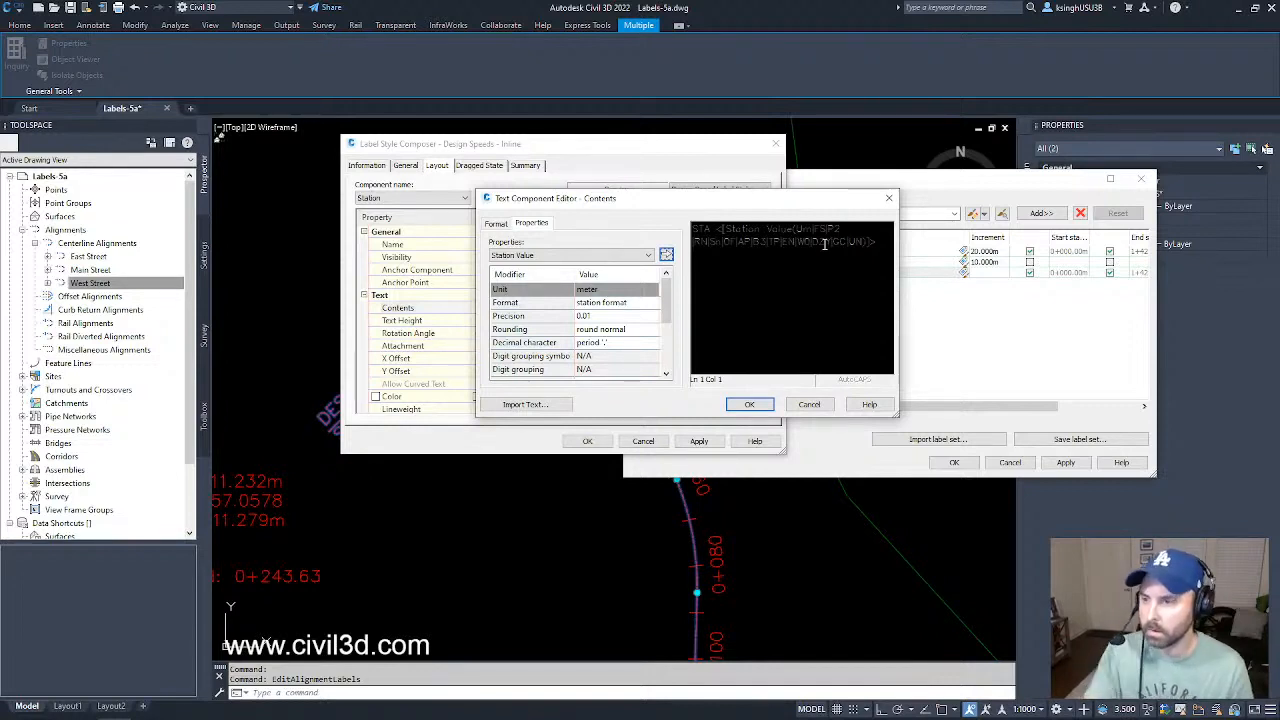
pyautogui.click(633, 258)
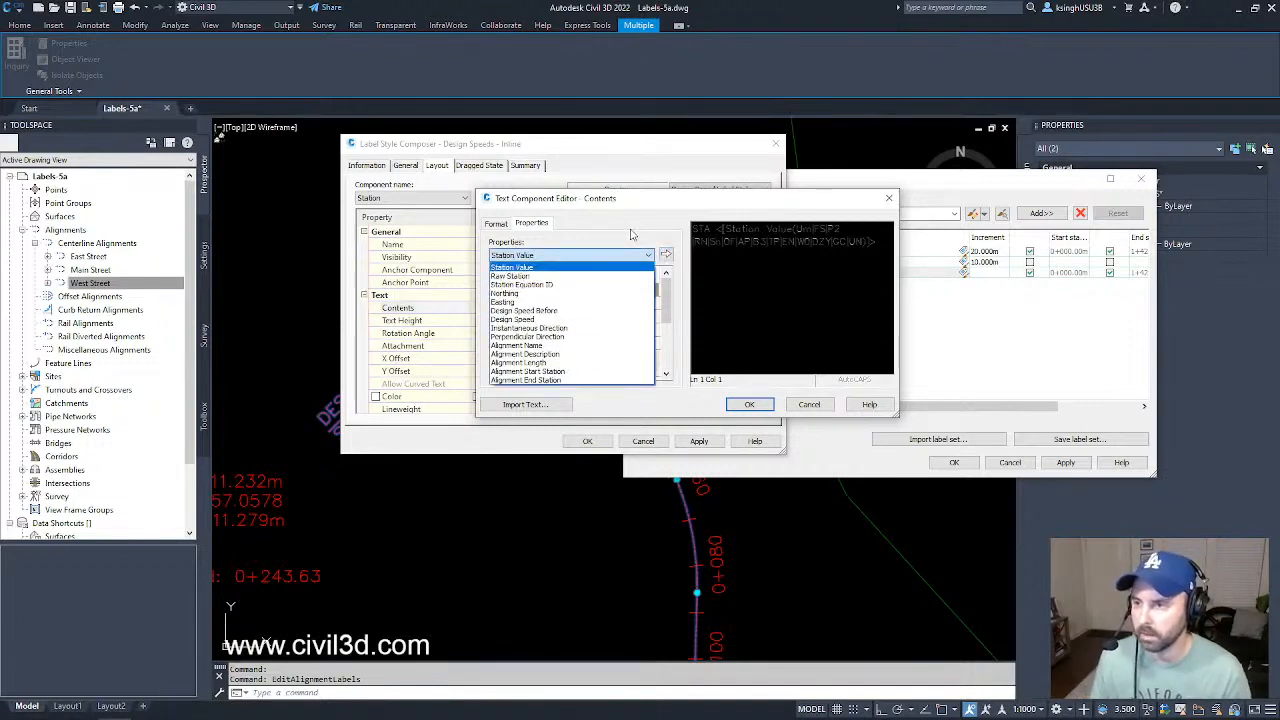
pyautogui.click(631, 234)
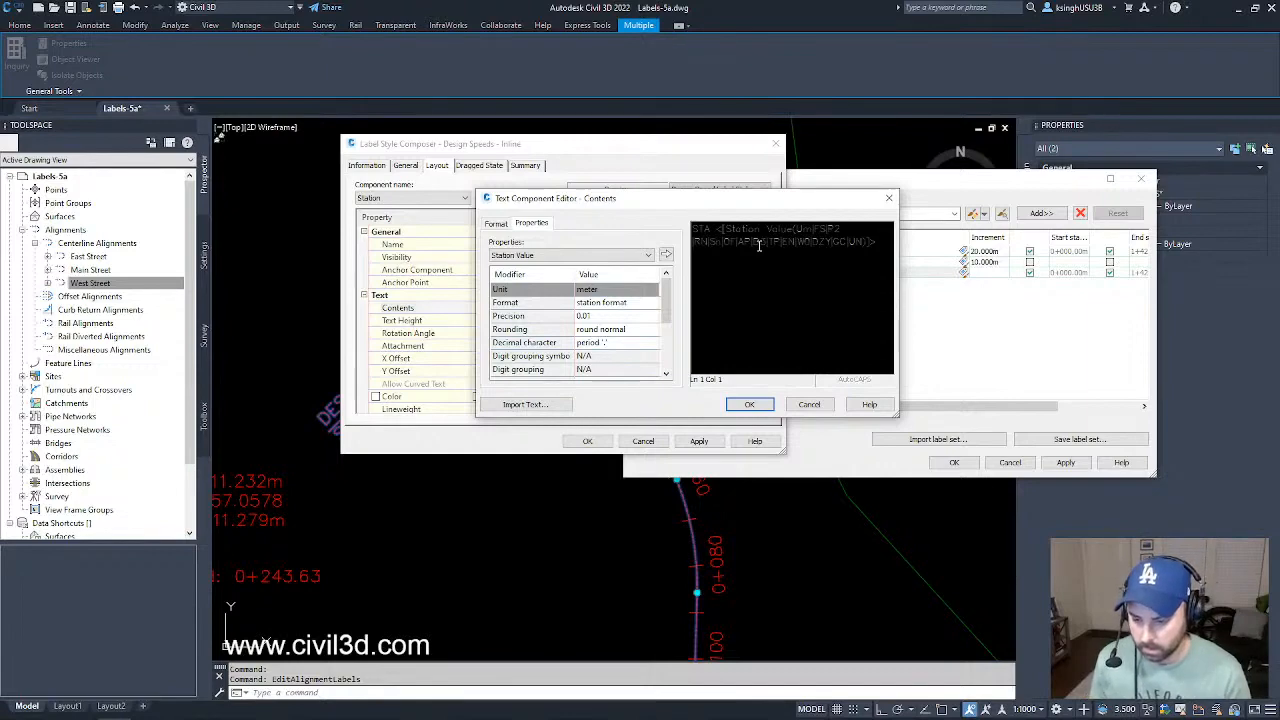
pyautogui.click(809, 404)
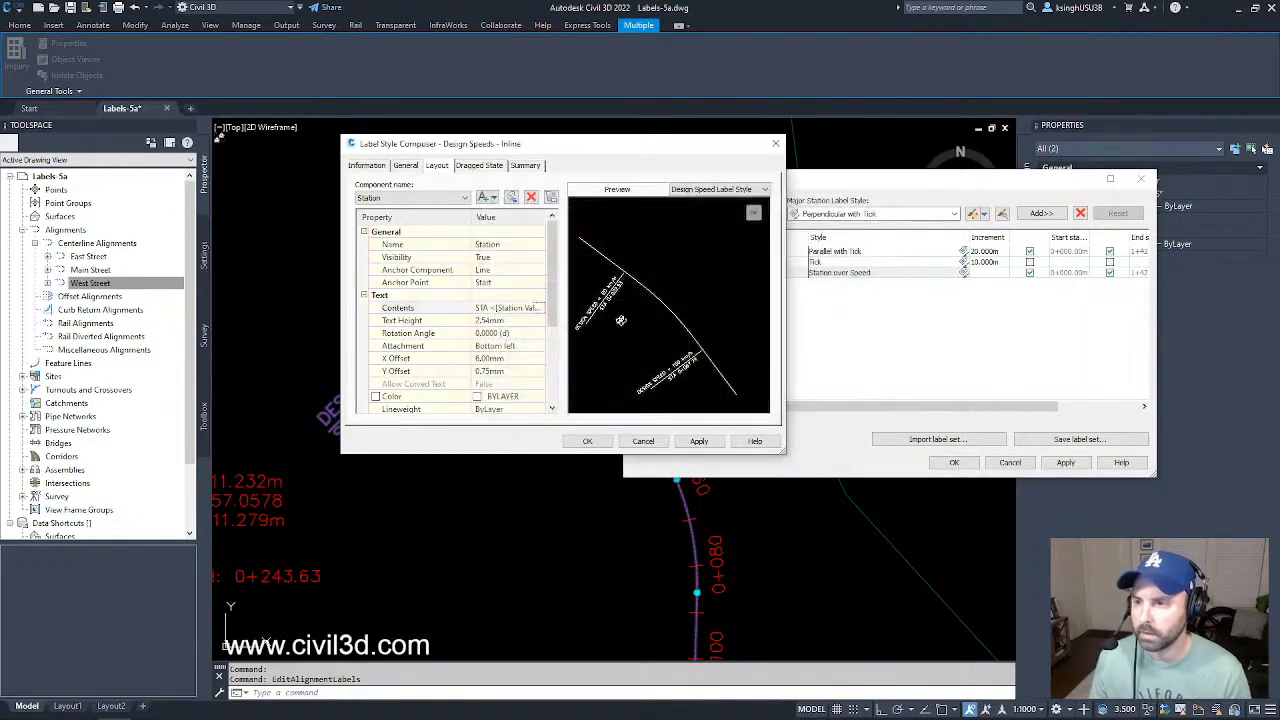
# - Hide the Station component of the label style by setting its visibility to False
pyautogui.click(491, 260)
pyautogui.click(501, 260)
pyautogui.click(495, 282)
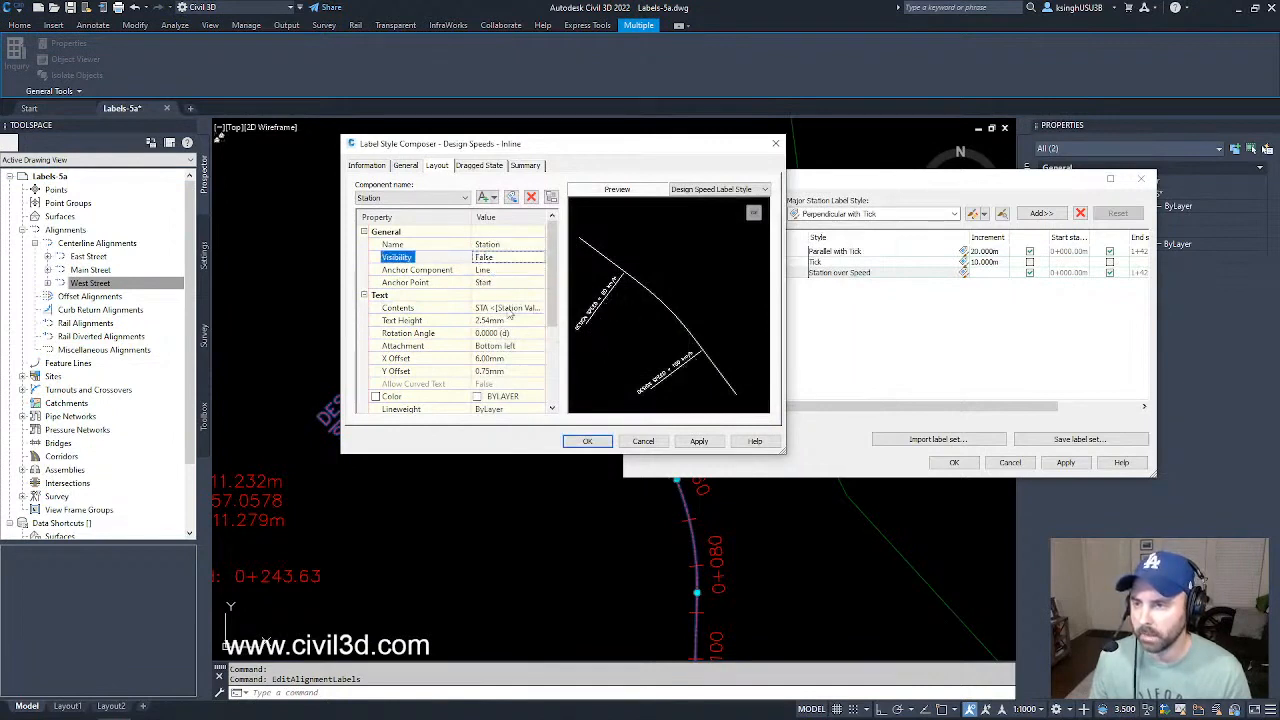
# - Check the text contents of the Design Speed component and set its anchor point on the line to End
pyautogui.click(401, 197)
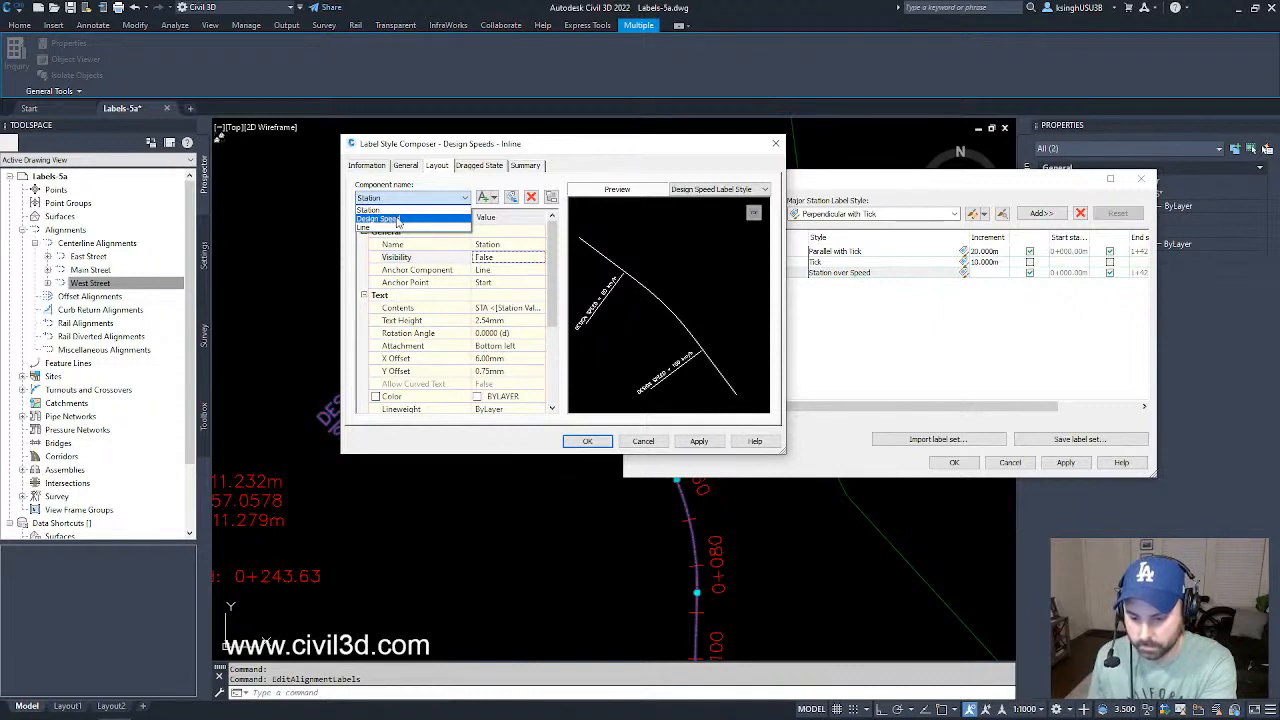
pyautogui.click(398, 219)
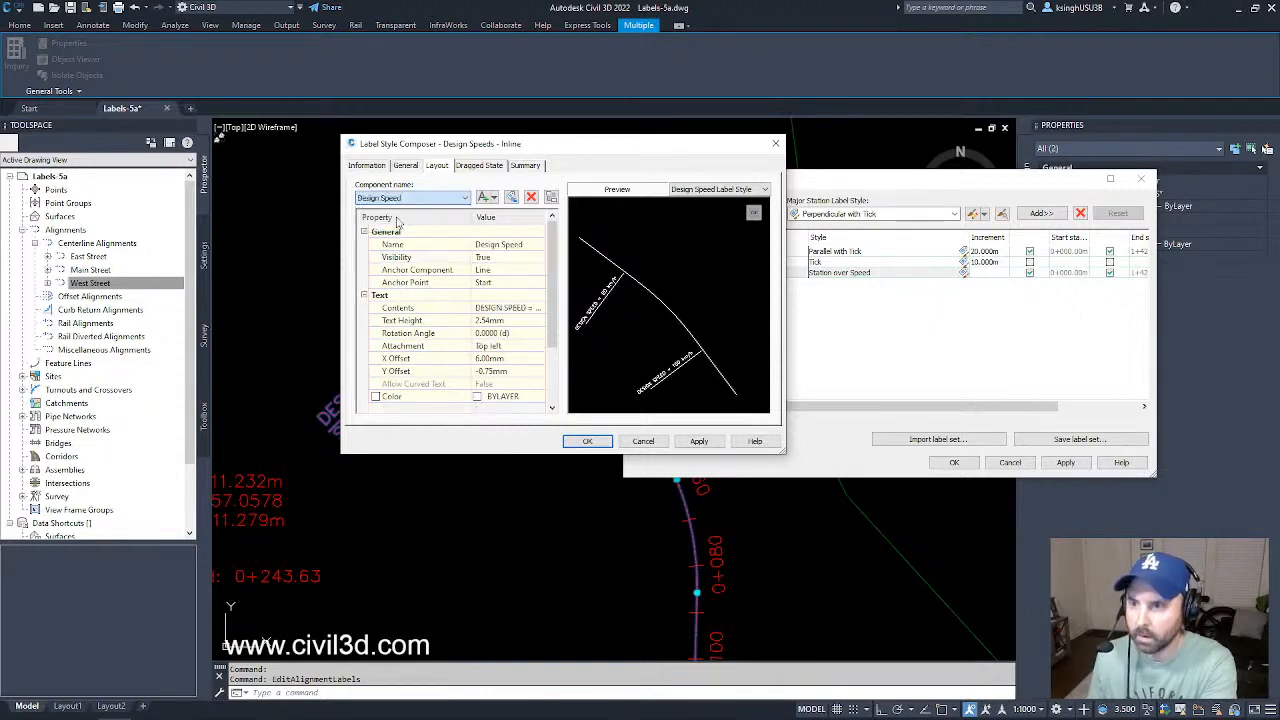
pyautogui.click(539, 308)
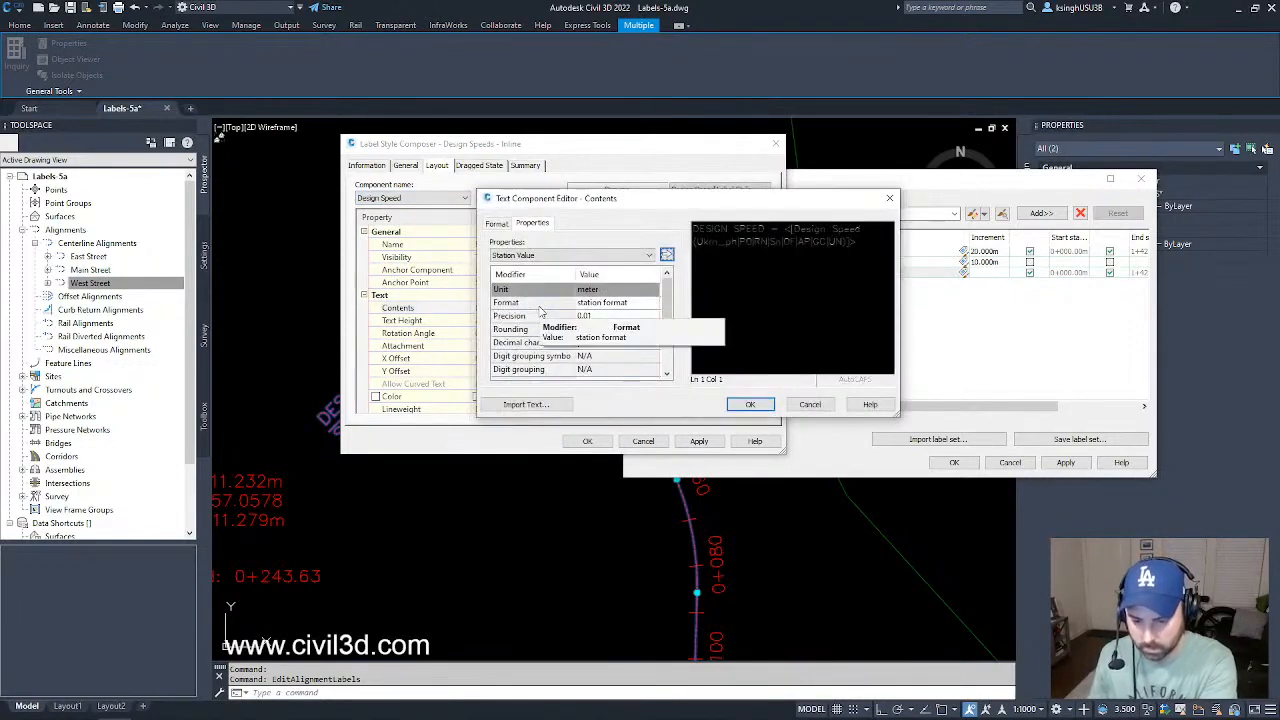
pyautogui.click(810, 404)
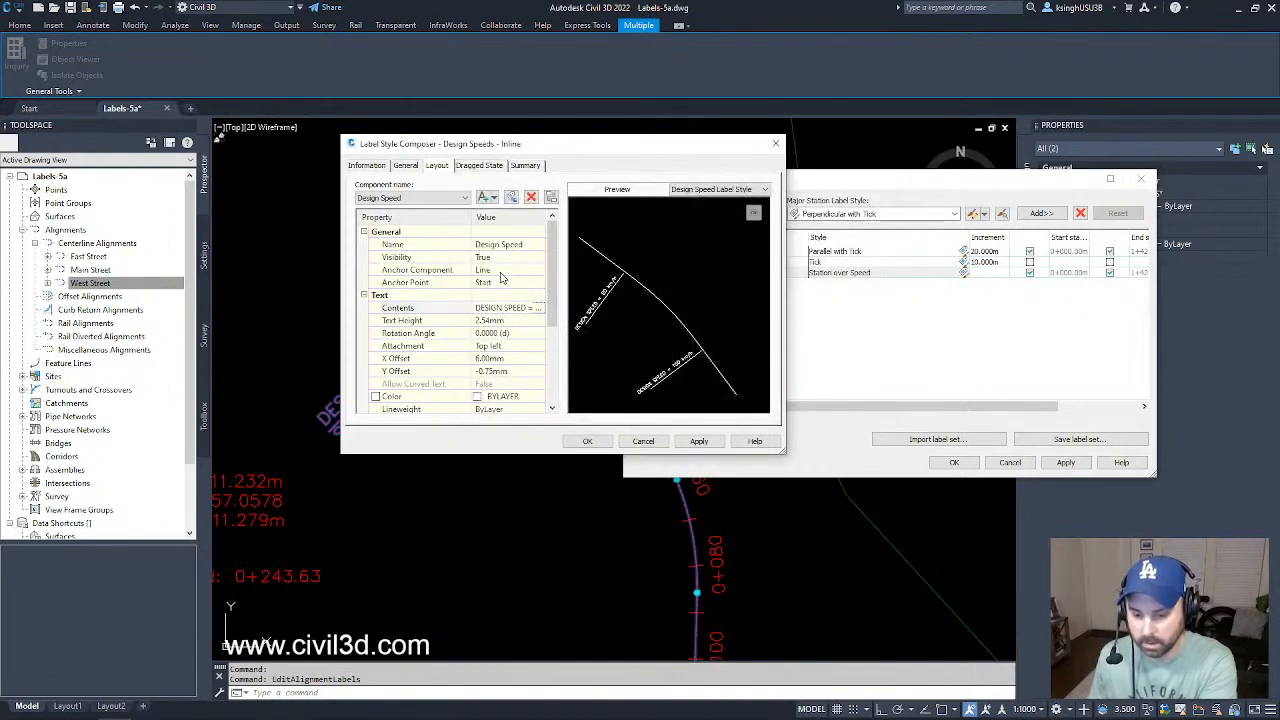
pyautogui.click(496, 285)
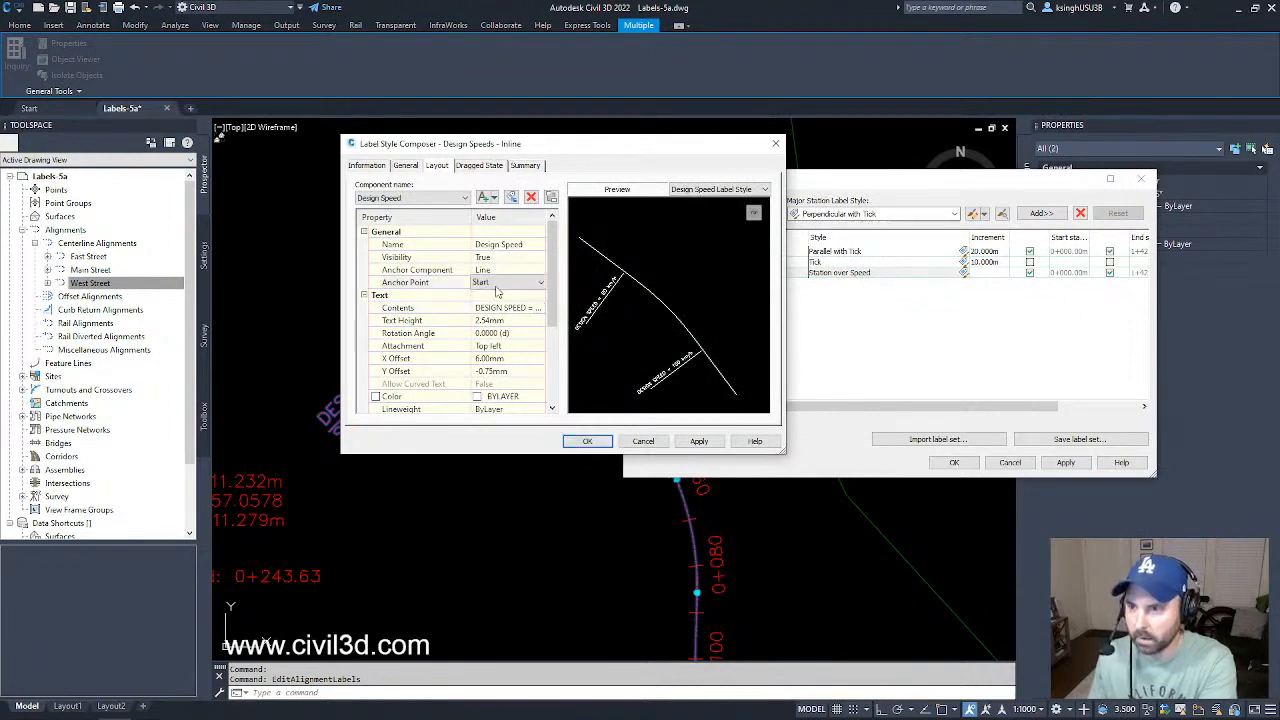
pyautogui.click(496, 288)
pyautogui.click(496, 319)
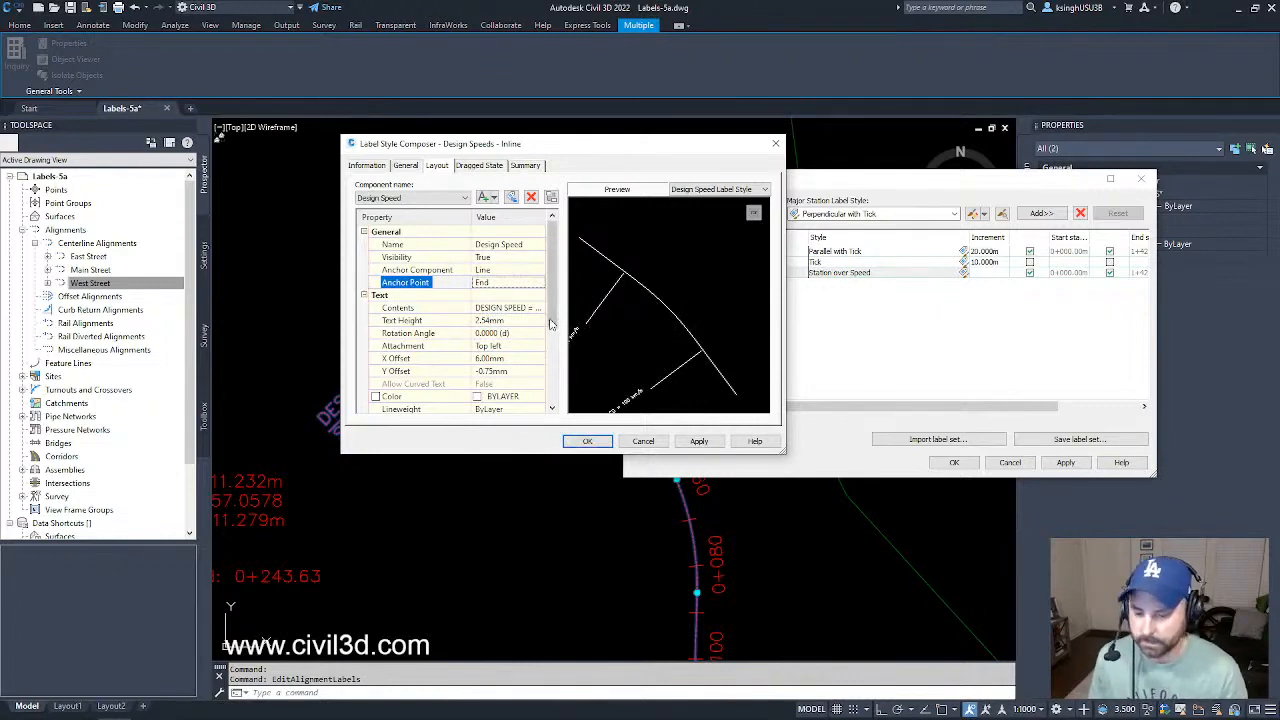
# - Set the text attachment of the Design Speed component to Bottom right
pyautogui.moveTo(554, 296); pyautogui.dragTo(557, 318)
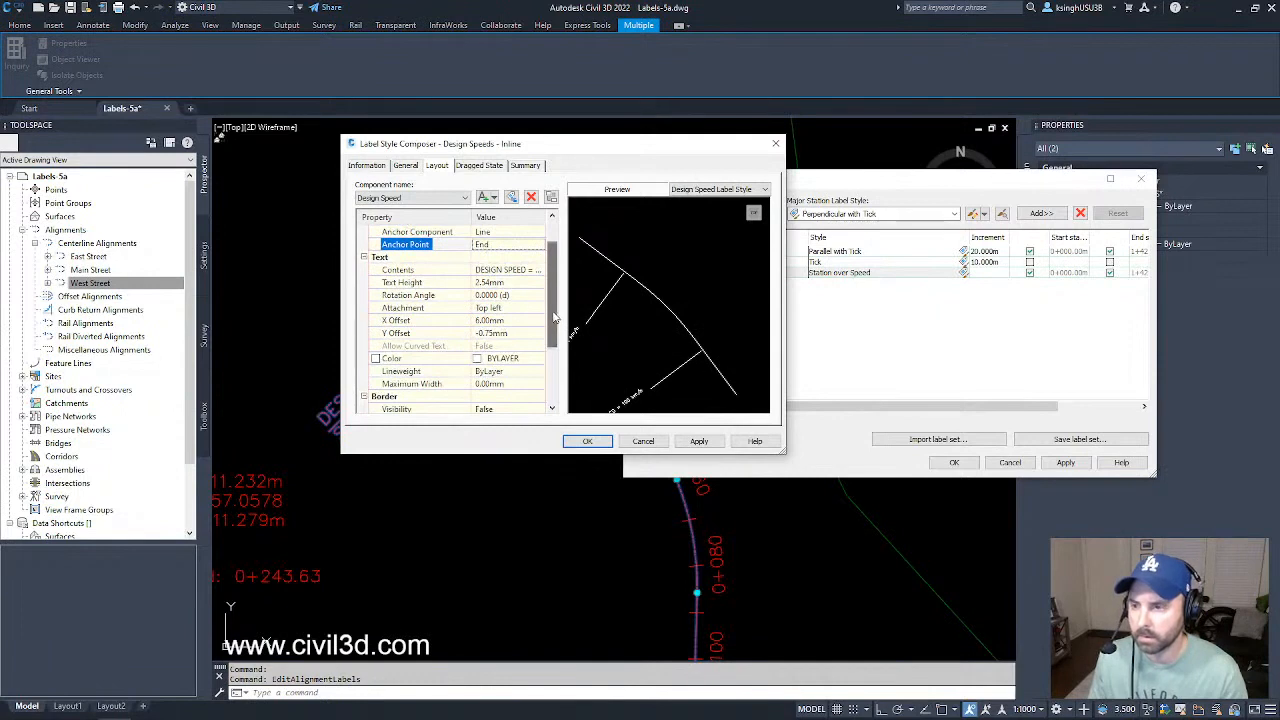
pyautogui.click(522, 308)
pyautogui.click(529, 313)
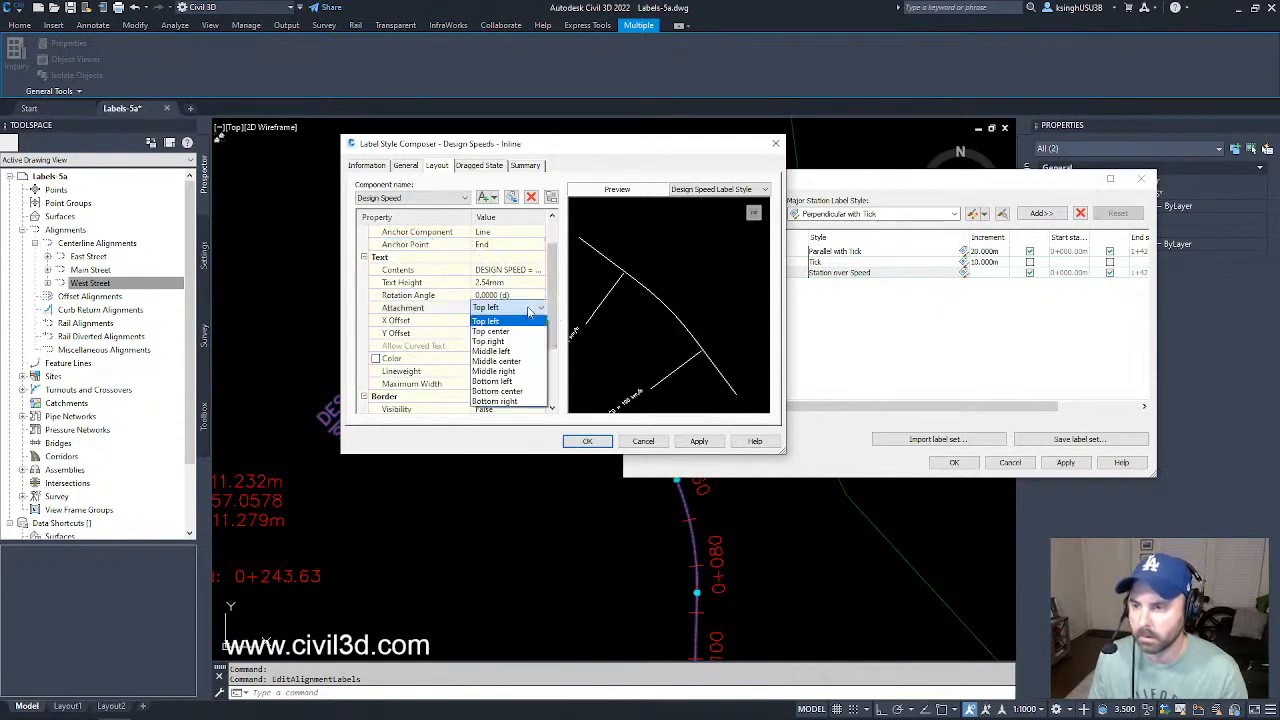
pyautogui.click(517, 401)
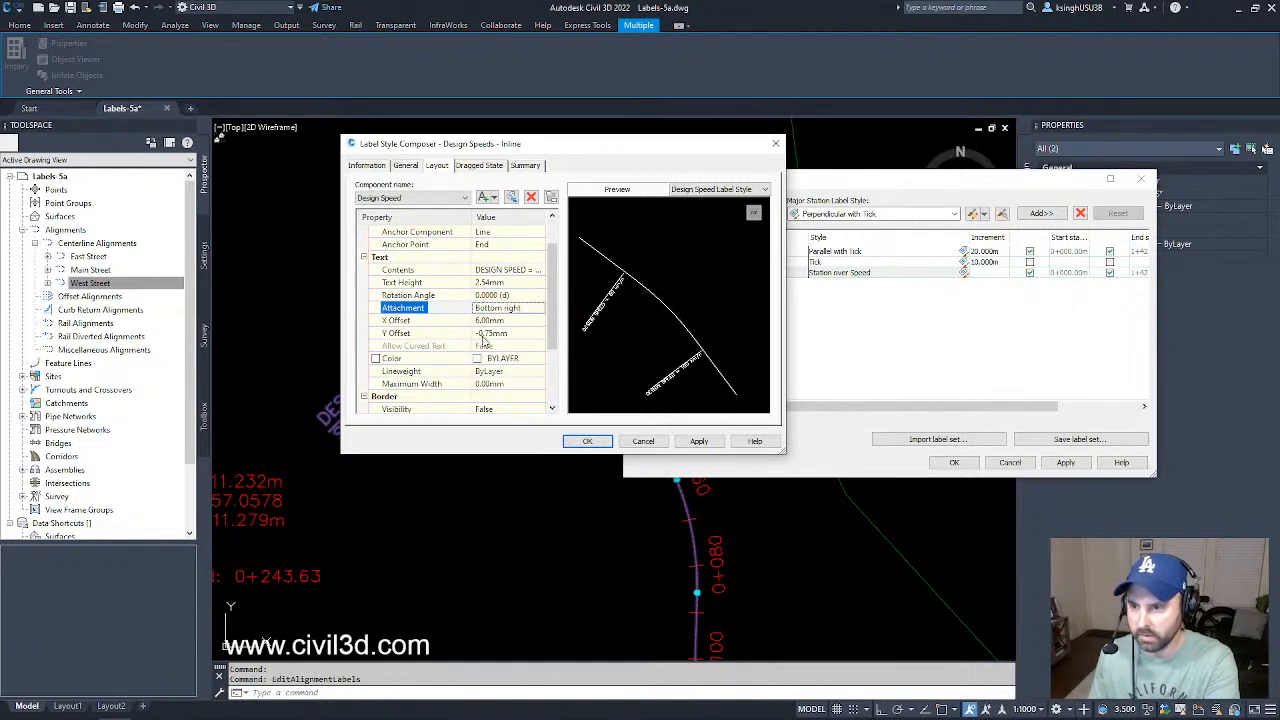
# - Set the Design Speed component's text X offset to 0 mm and its Y offset to 1 mm
pyautogui.click(502, 322)
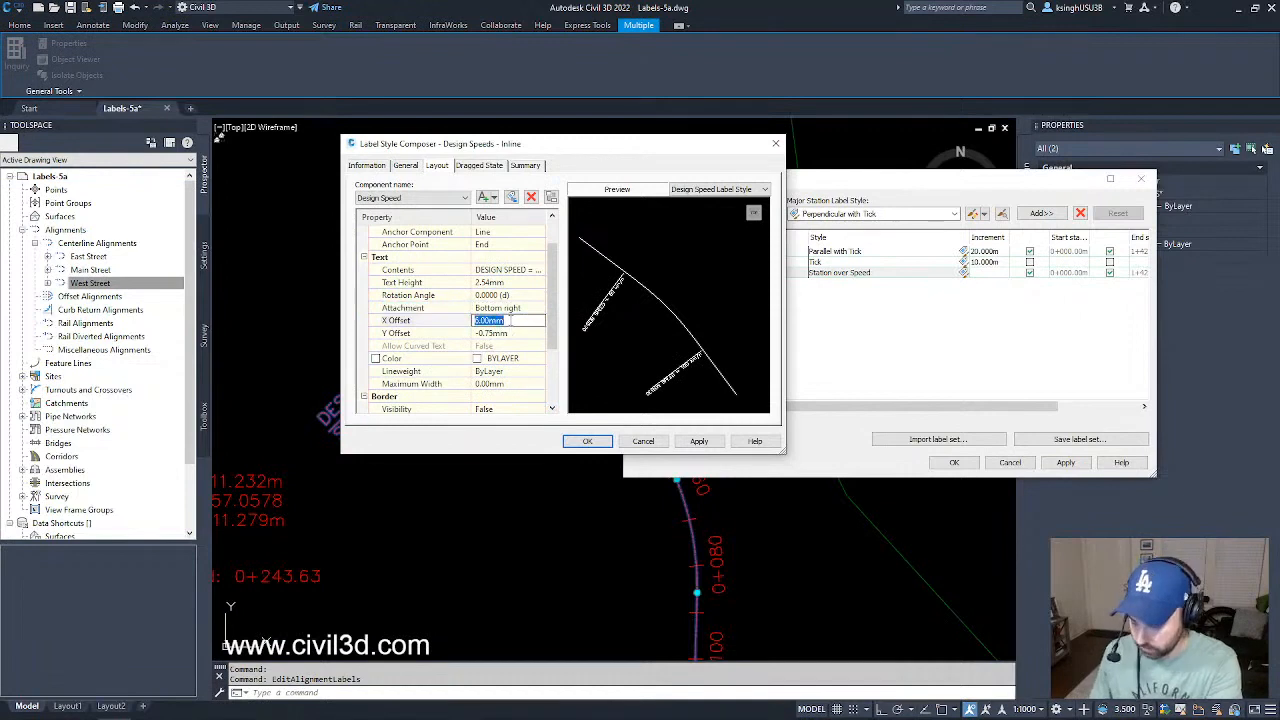
pyautogui.write('0')
pyautogui.click(524, 333)
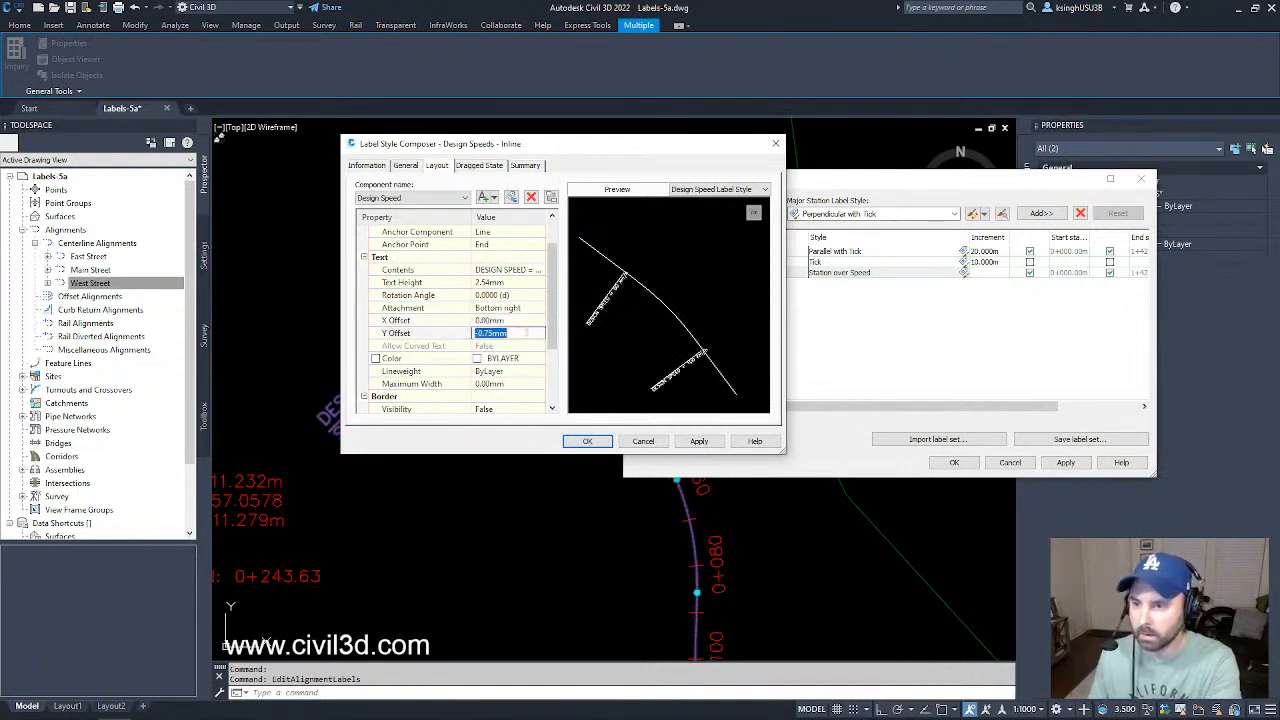
pyautogui.write('0')
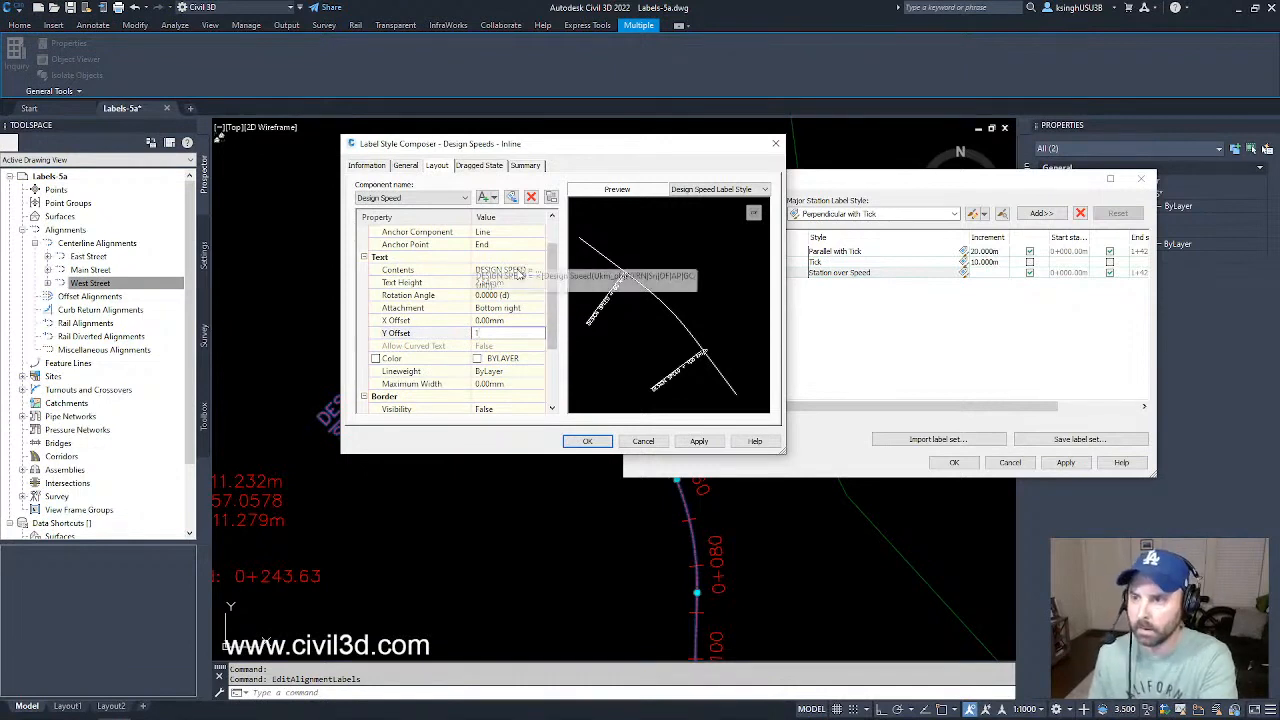
pyautogui.click(368, 321)
# - Remove the word DESIGN from the Design Speed component's text contents, so the text starts with SPEED
pyautogui.click(396, 199)
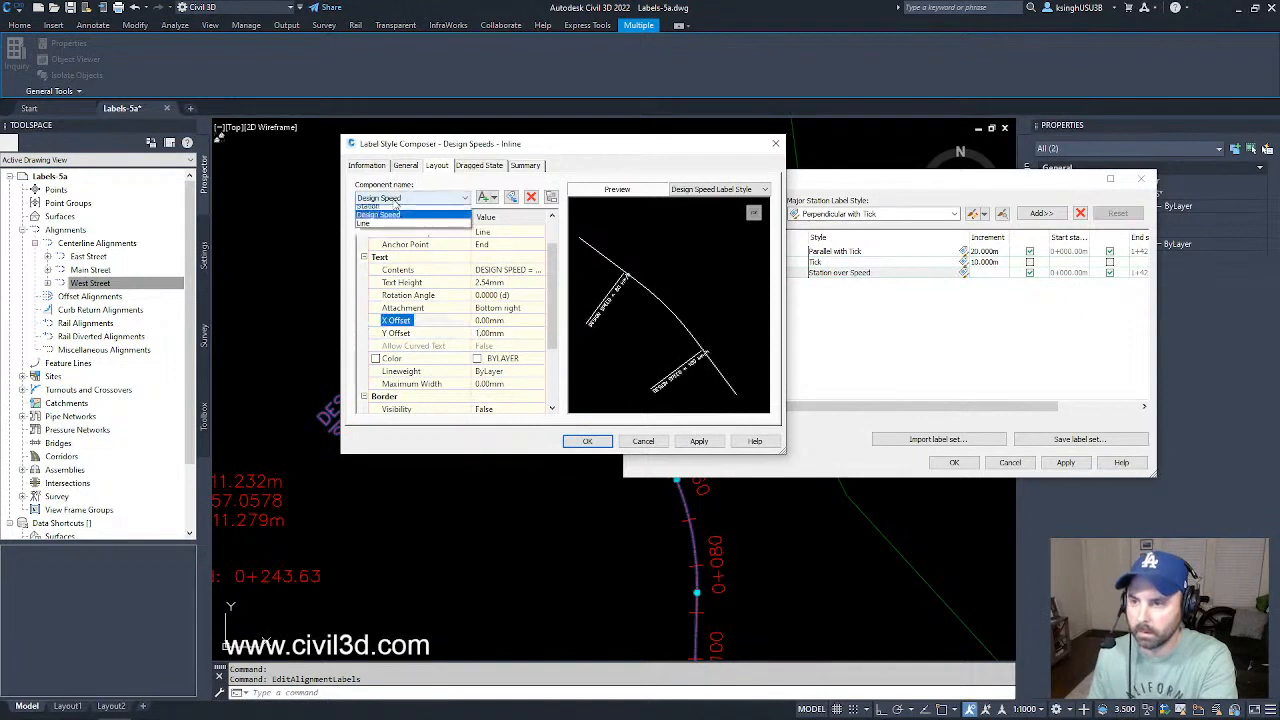
pyautogui.click(395, 214)
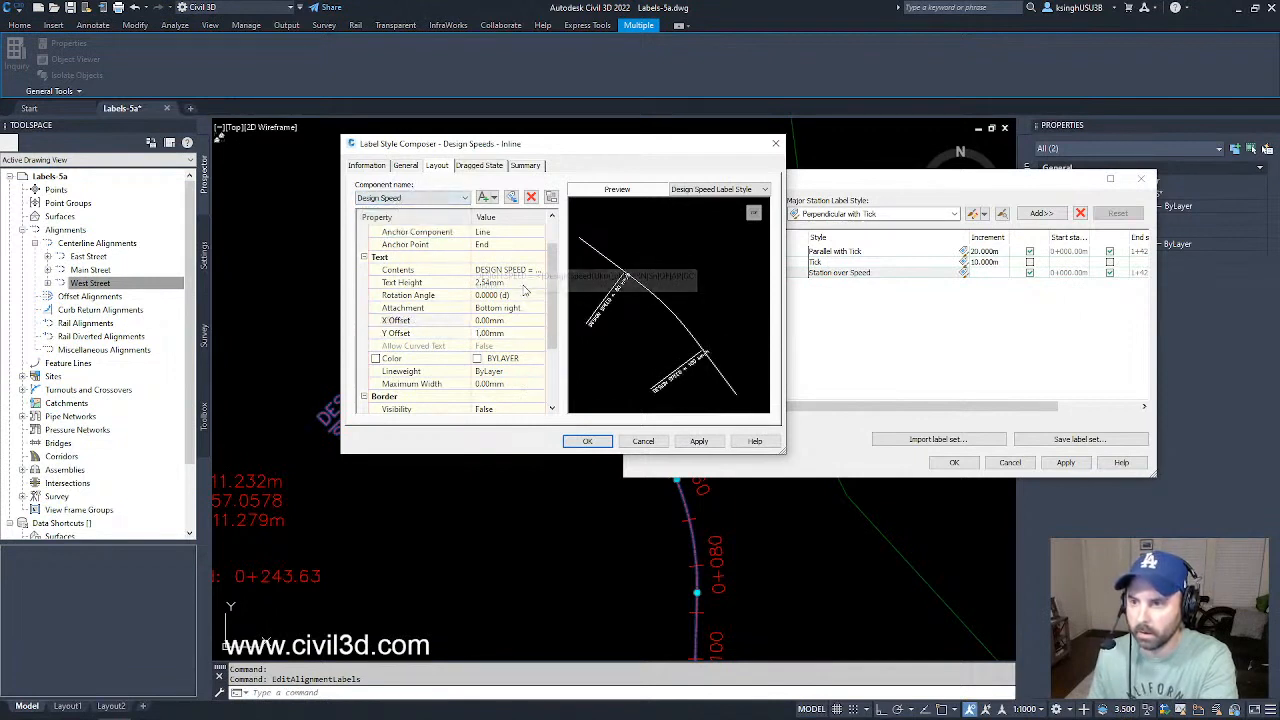
pyautogui.click(531, 271)
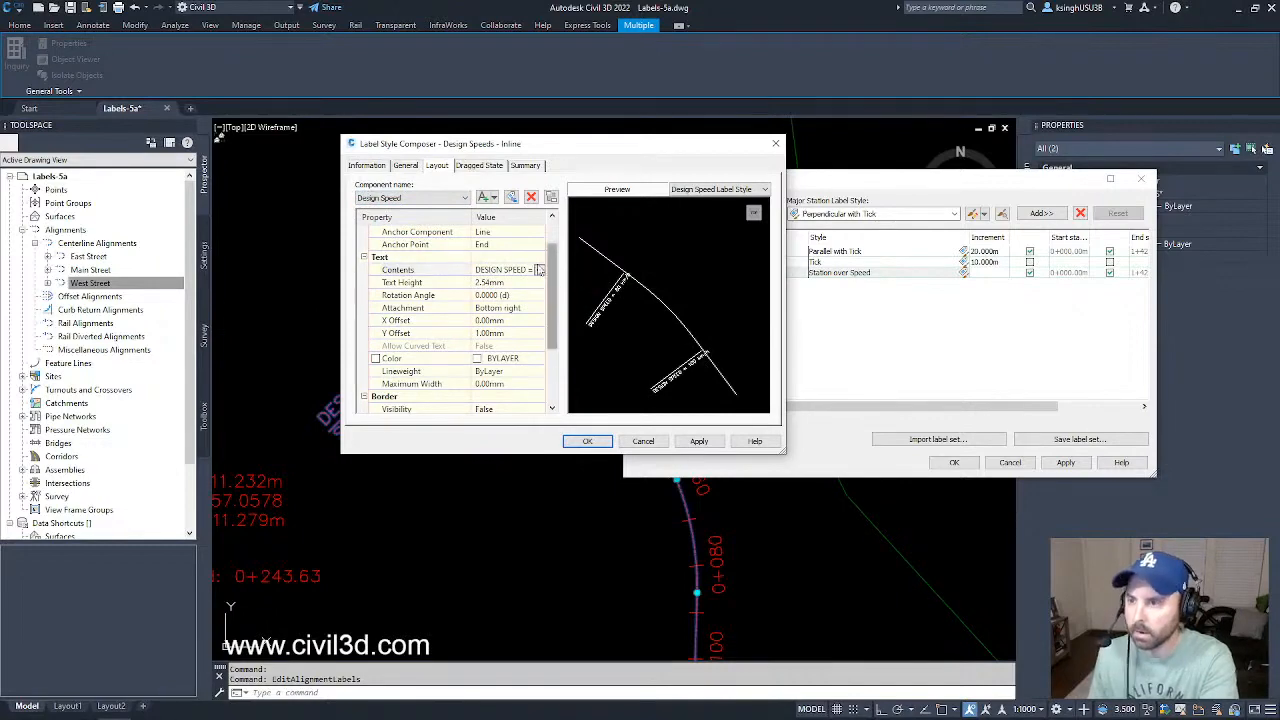
pyautogui.click(538, 270)
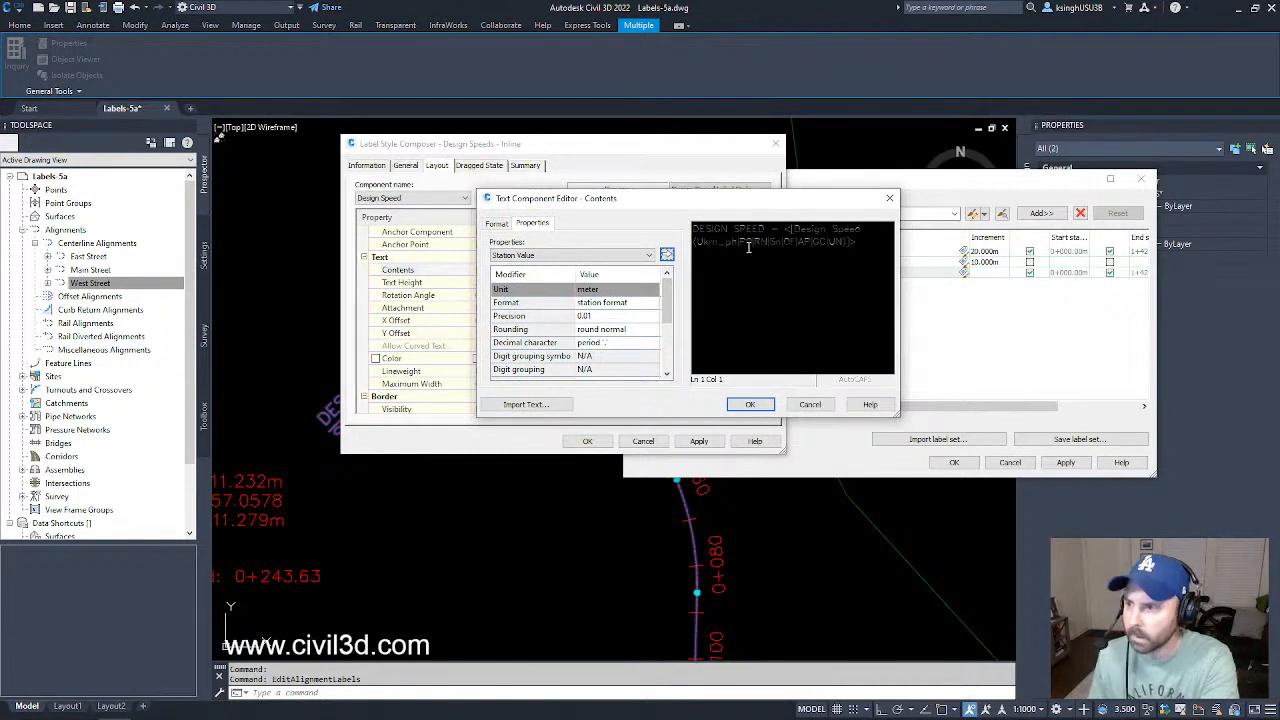
pyautogui.moveTo(728, 229); pyautogui.dragTo(673, 215)
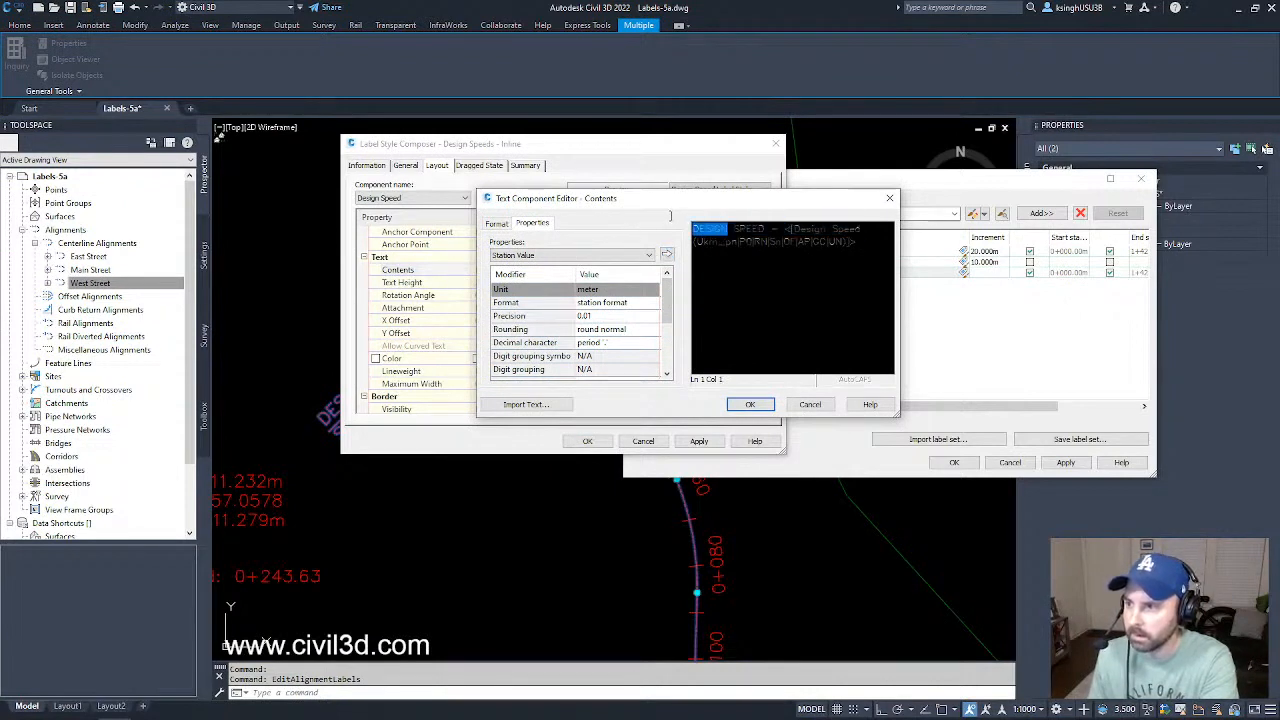
pyautogui.press('Delete')
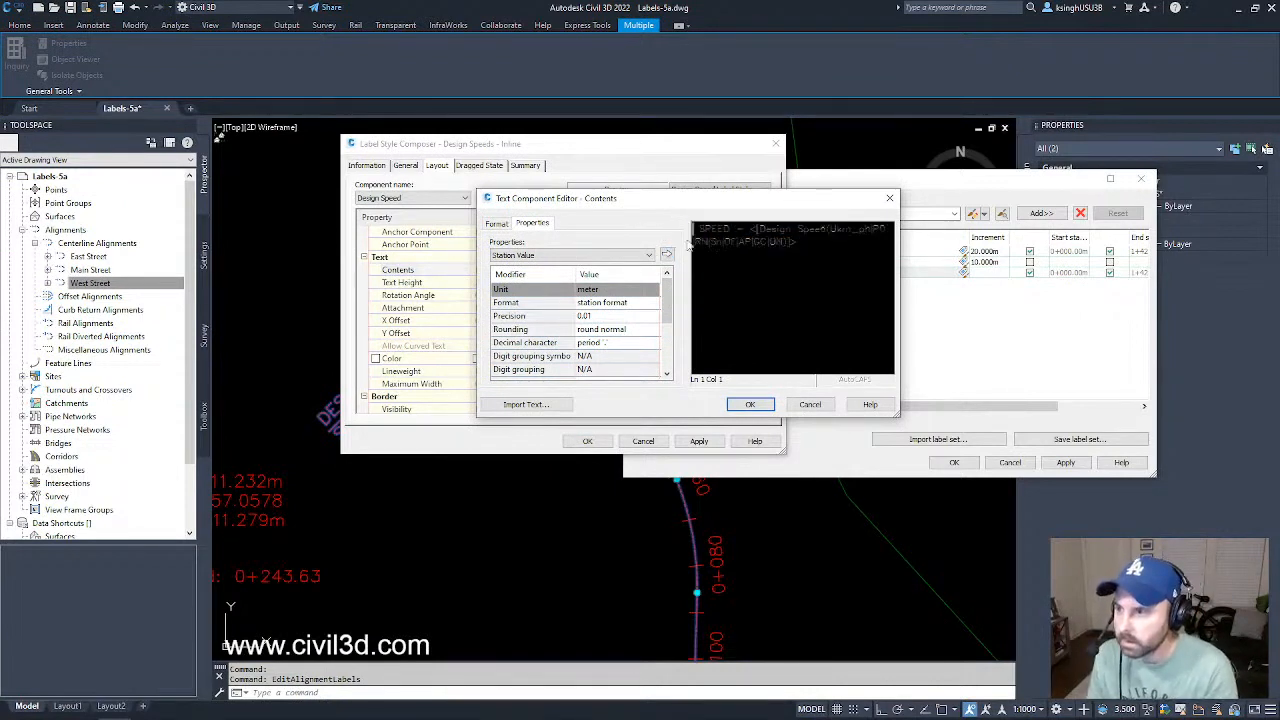
pyautogui.press('BackSpace')
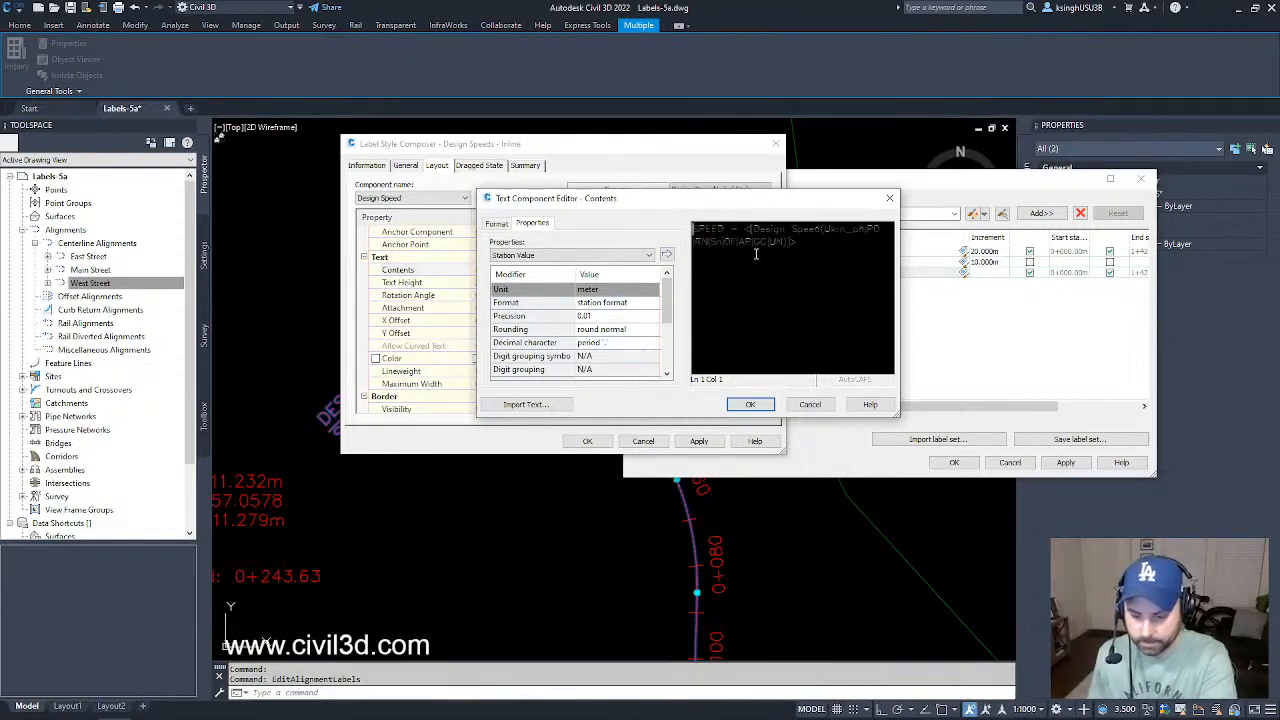
# - Set the precision of the Design Speed property field to 0.1 and update the field in the text contents
pyautogui.click(785, 241)
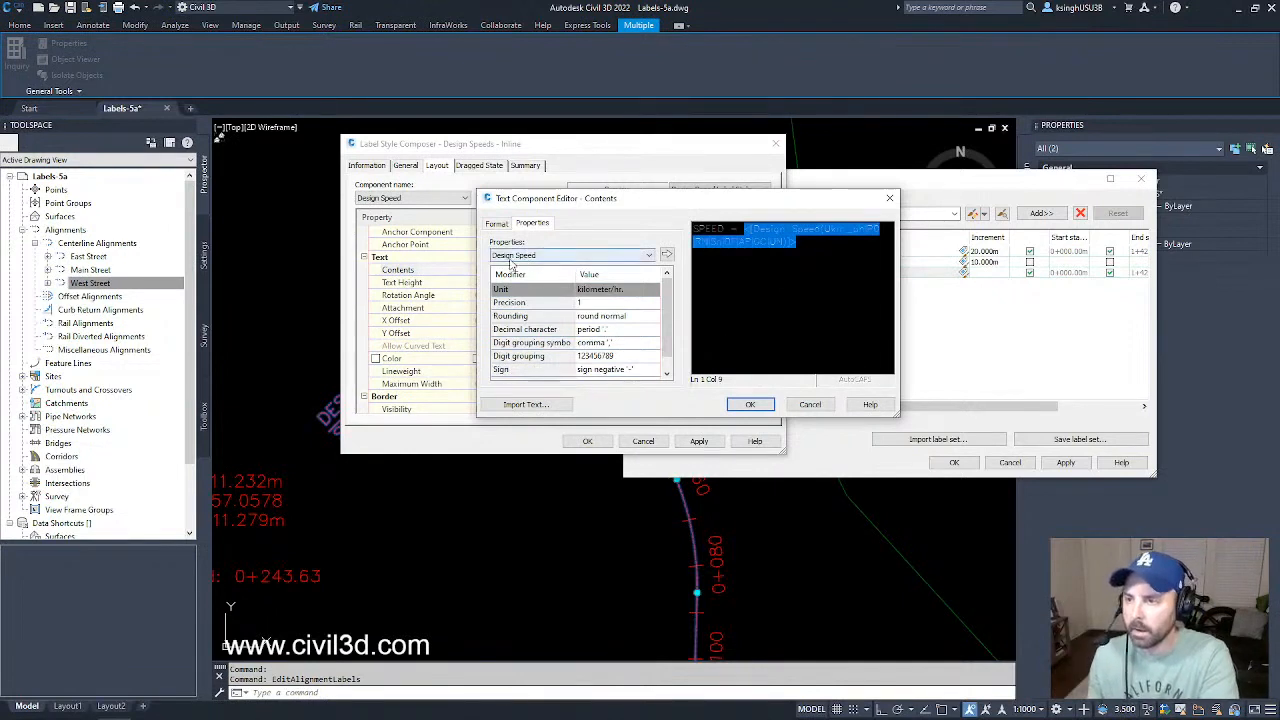
pyautogui.click(594, 302)
pyautogui.click(628, 302)
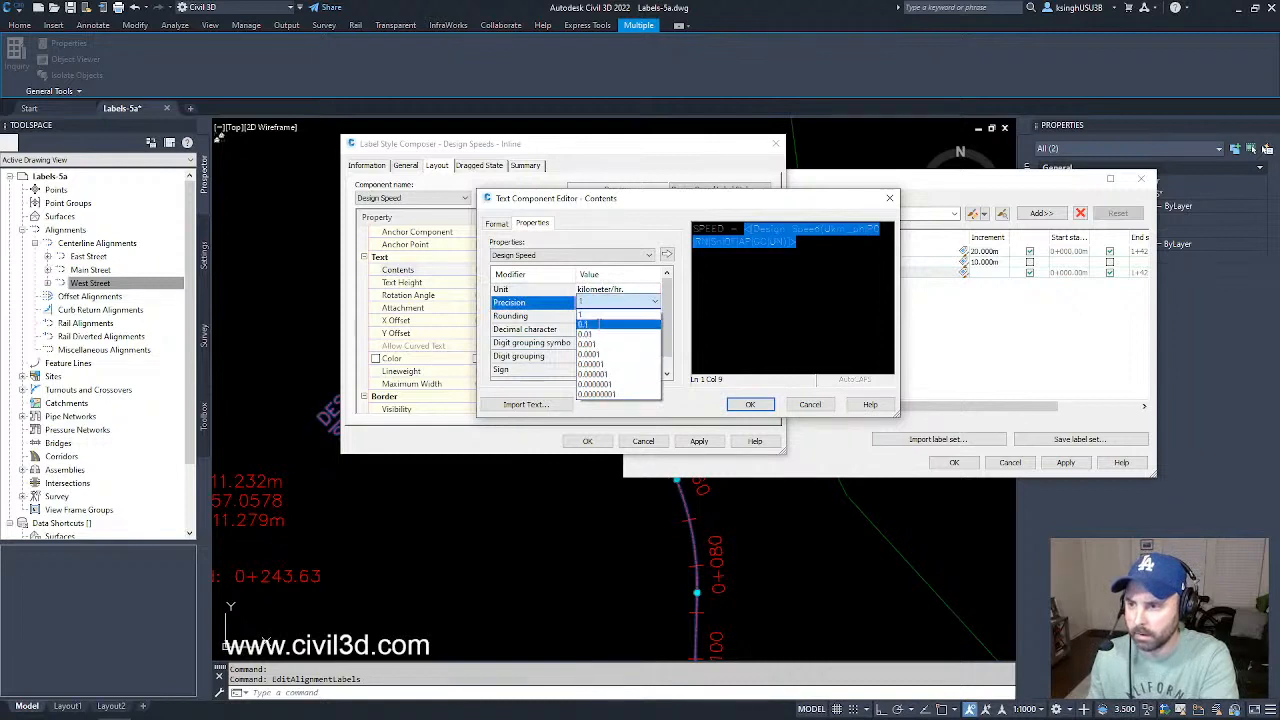
pyautogui.click(618, 324)
pyautogui.click(667, 255)
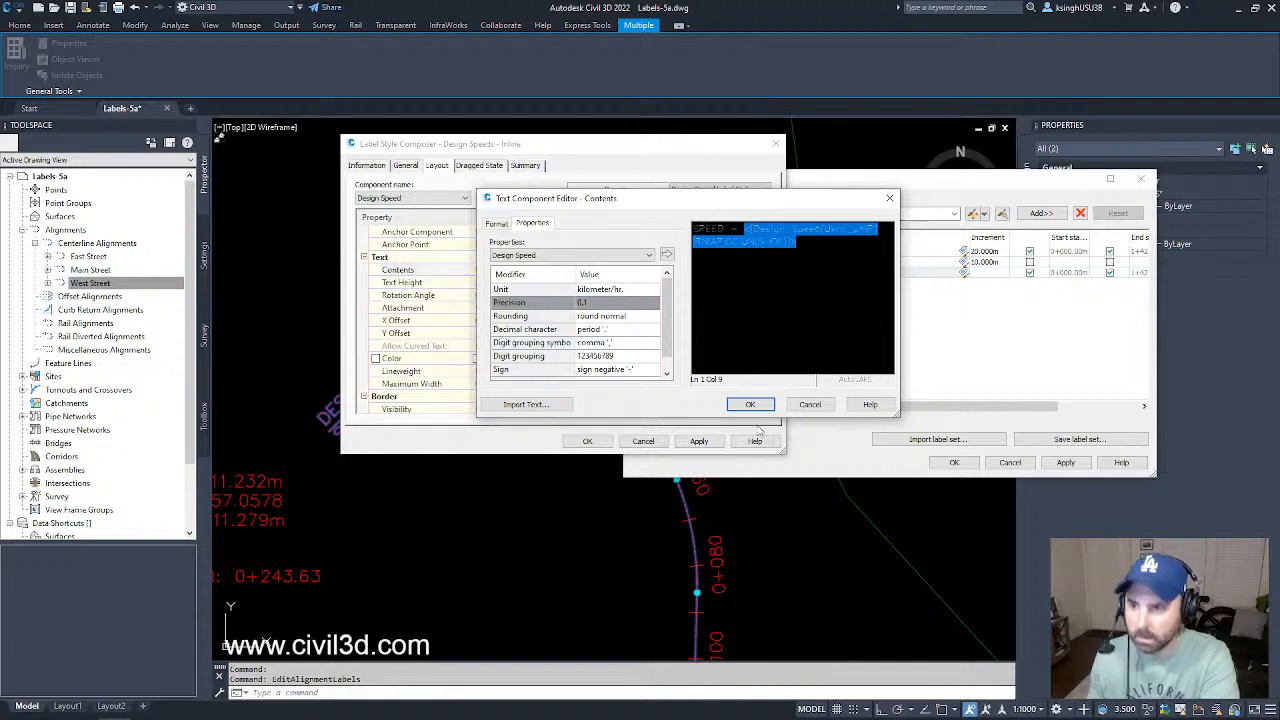
# - Change the font of the word SPEED to Times New Roman and accept the edited text contents
pyautogui.click(498, 223)
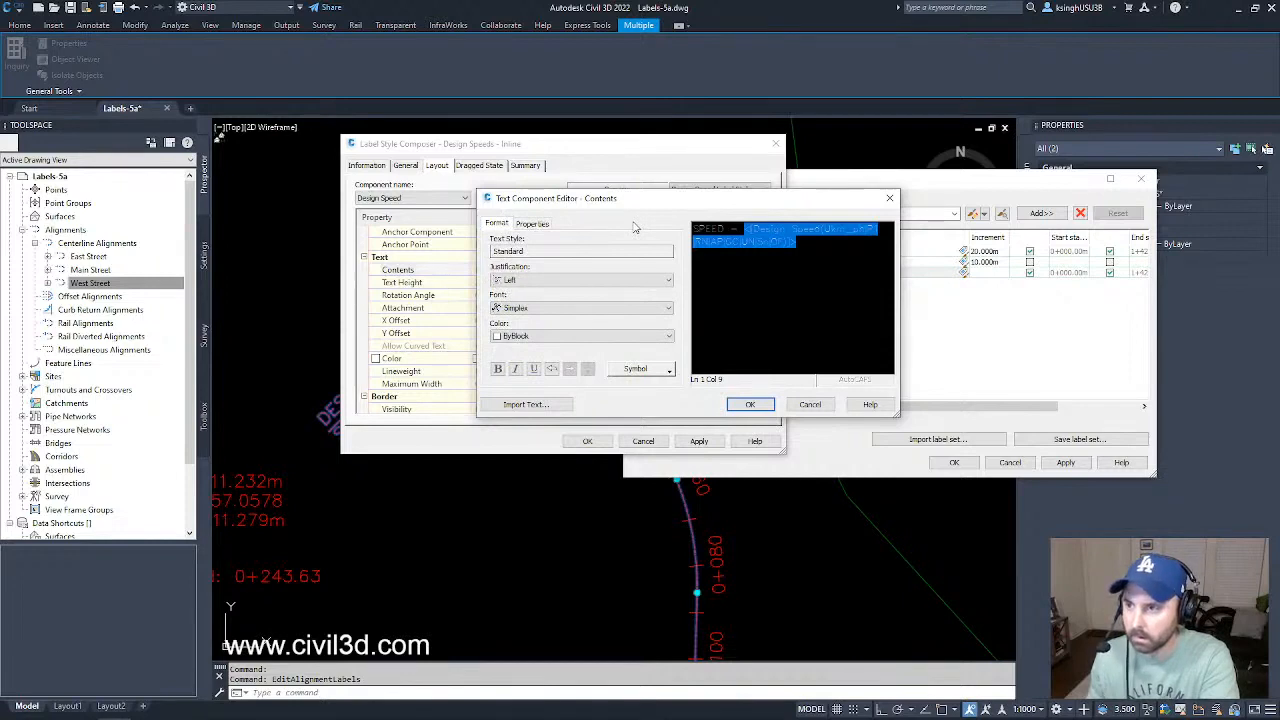
pyautogui.click(716, 229)
pyautogui.moveTo(725, 230); pyautogui.dragTo(655, 235)
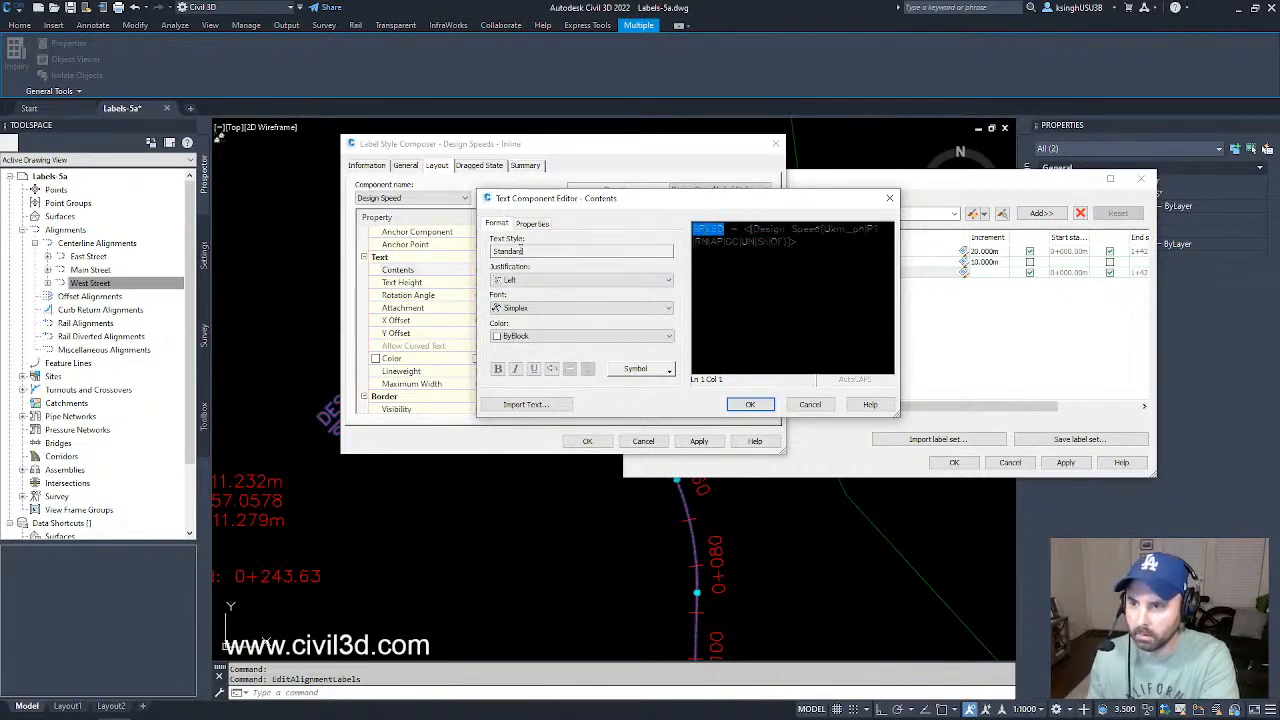
pyautogui.click(540, 309)
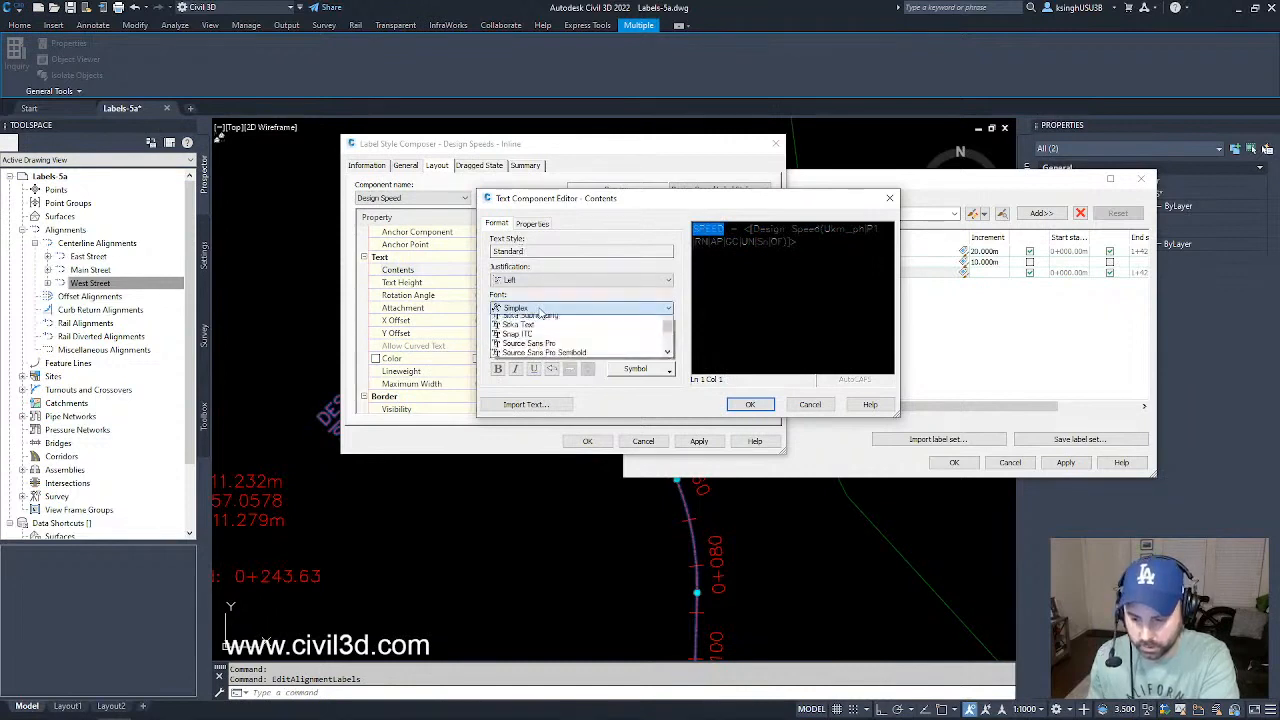
pyautogui.scroll(-3, 591, 374)
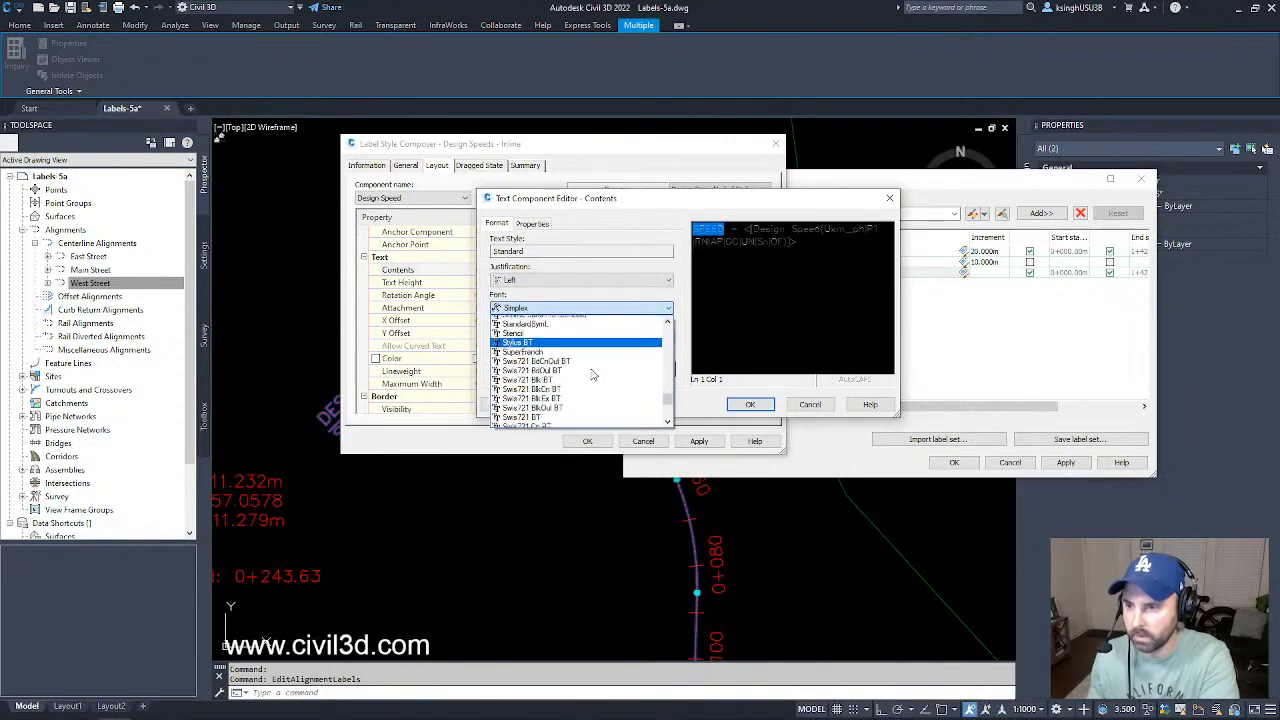
pyautogui.scroll(-6, 591, 374)
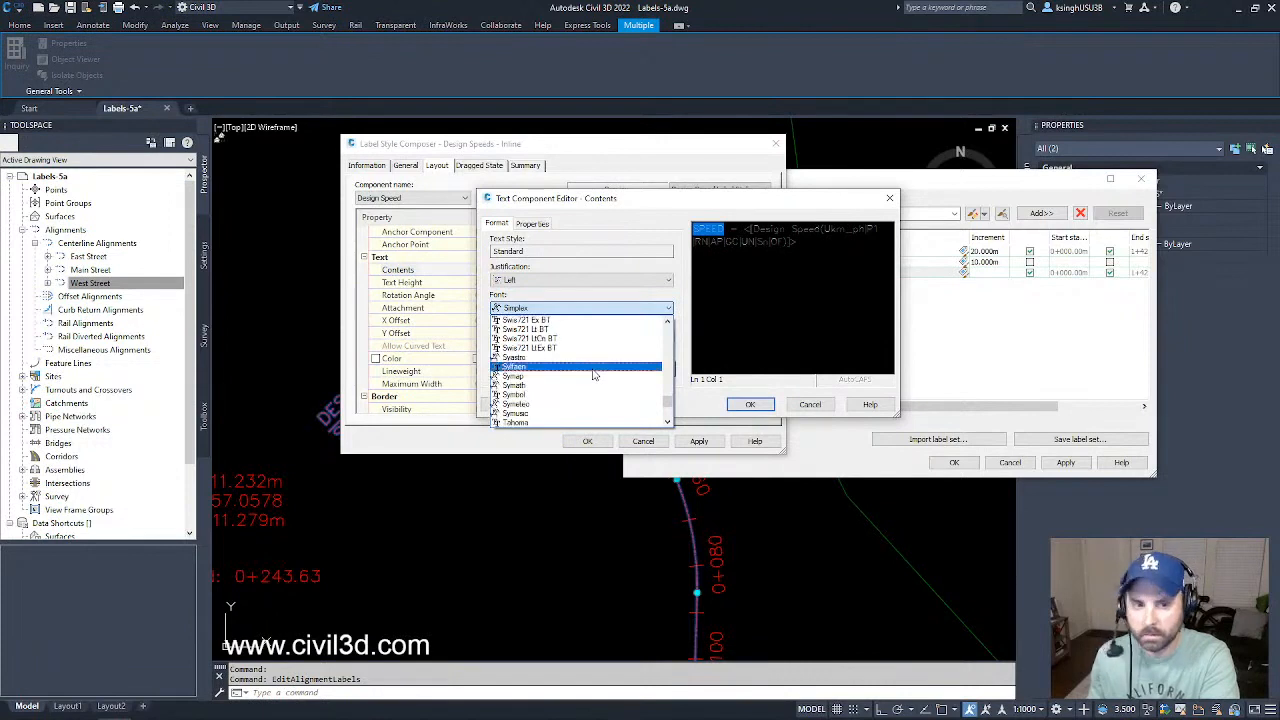
pyautogui.scroll(-3, 593, 374)
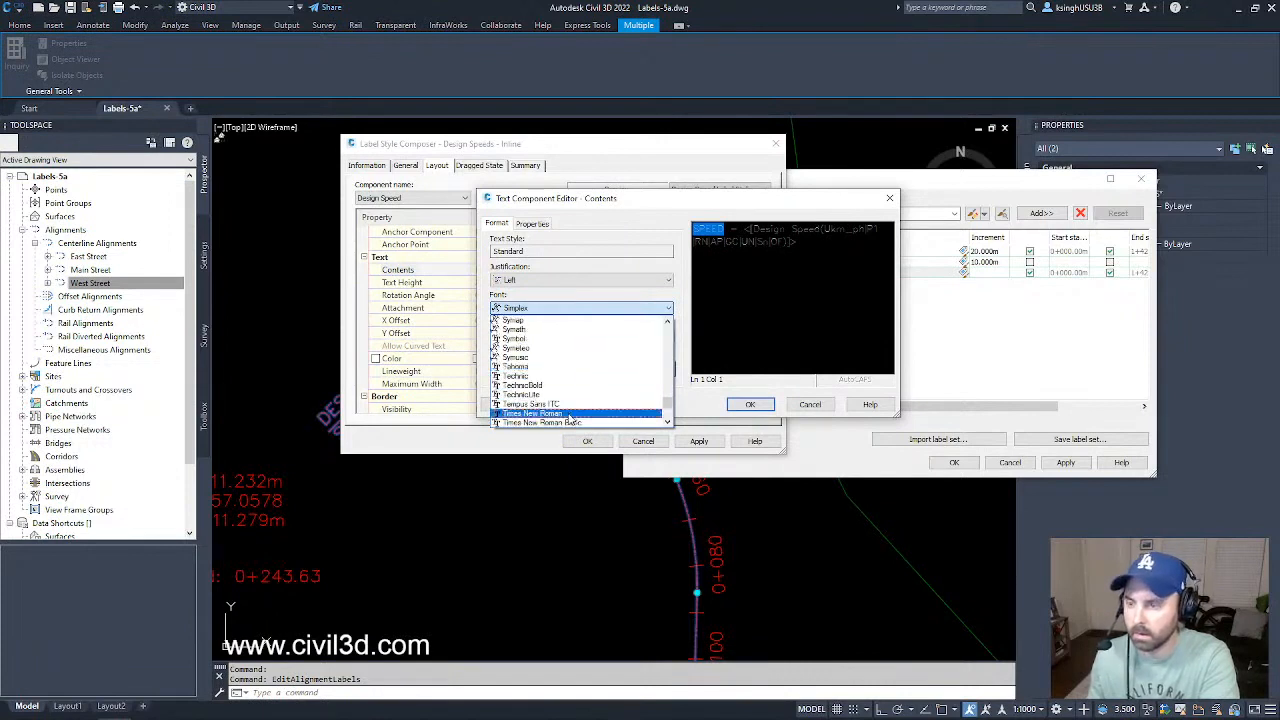
pyautogui.click(570, 413)
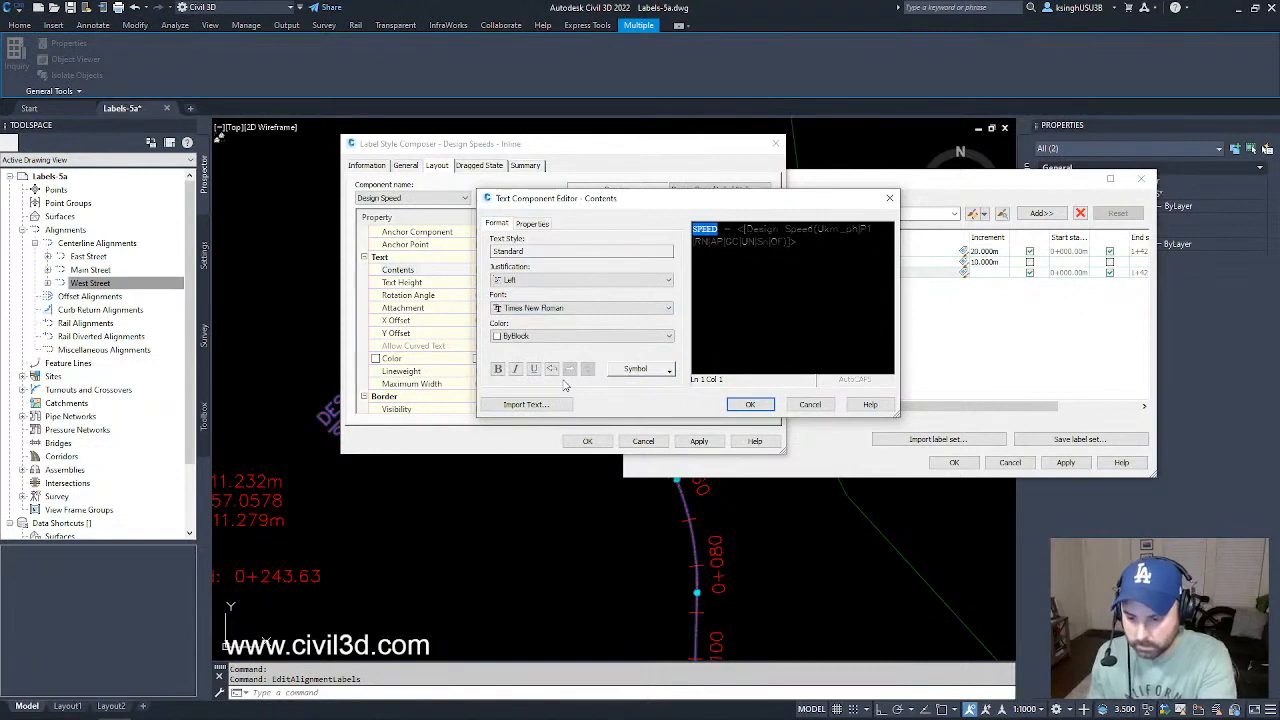
pyautogui.click(750, 404)
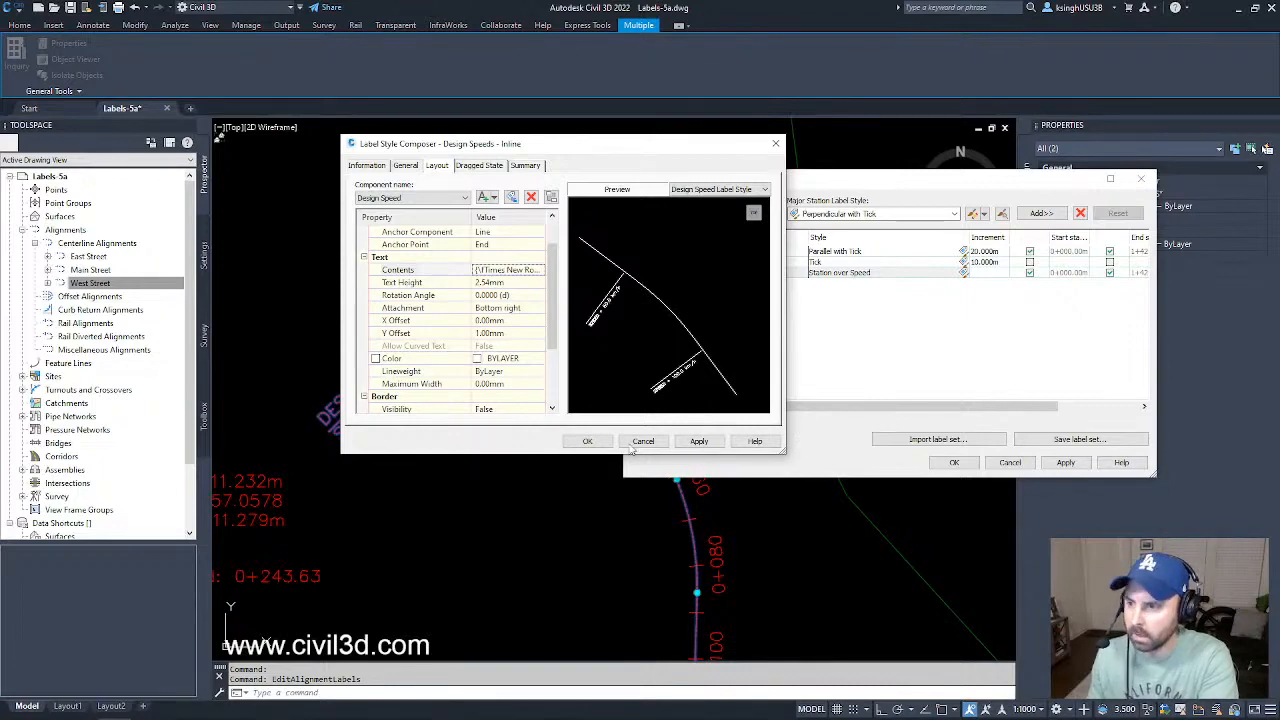
# - Accept the Design Speeds - Inline style, assign it to the Design Speeds labels and apply it to the Main Street alignment
pyautogui.click(591, 440)
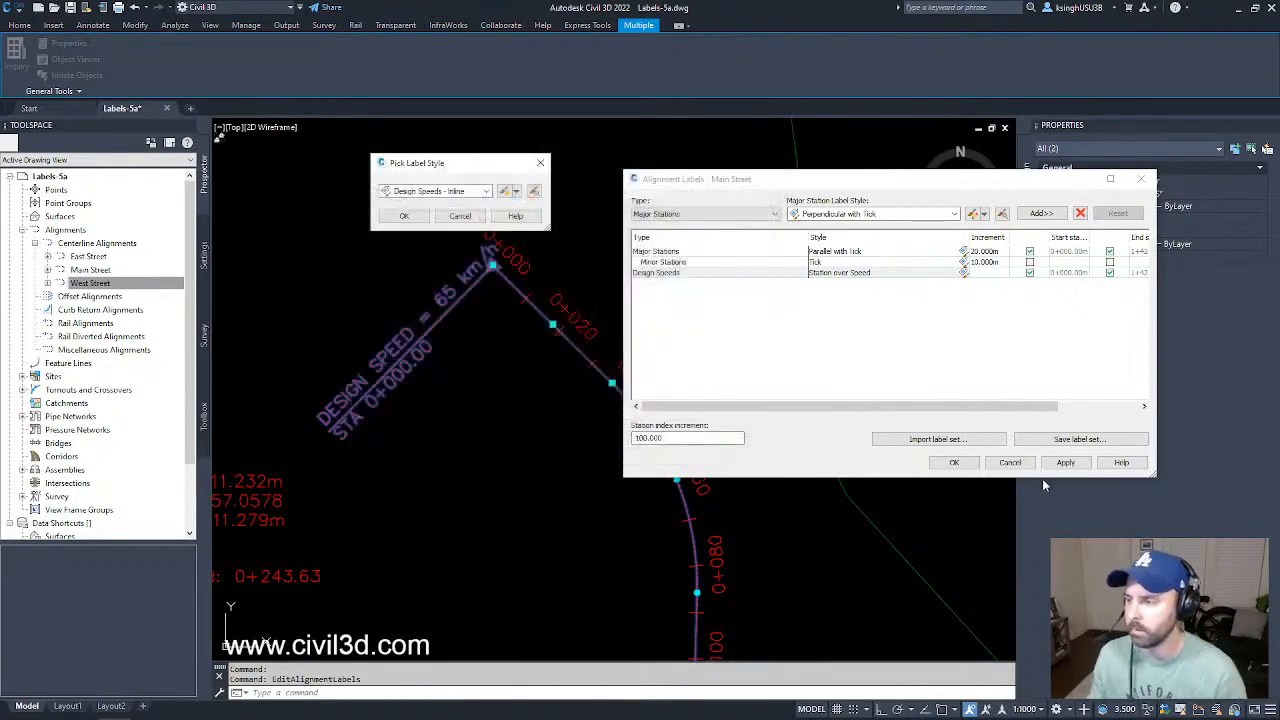
pyautogui.click(408, 216)
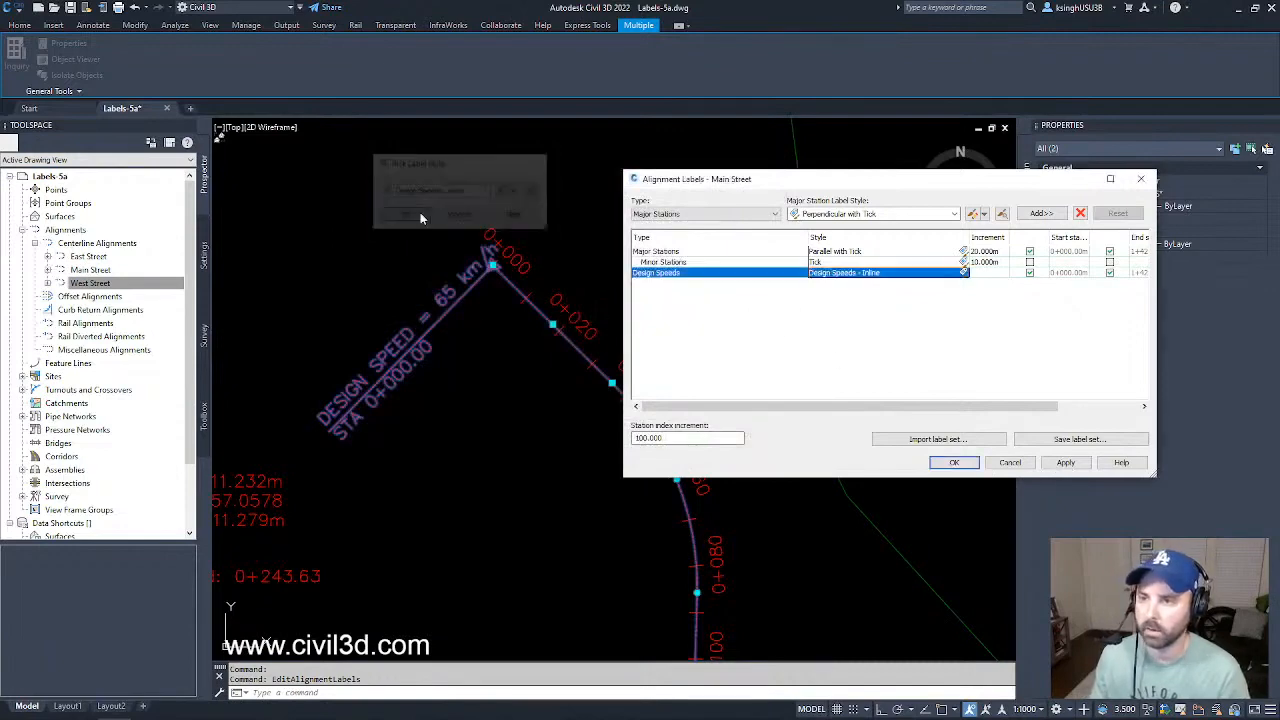
pyautogui.click(1066, 462)
pyautogui.click(941, 467)
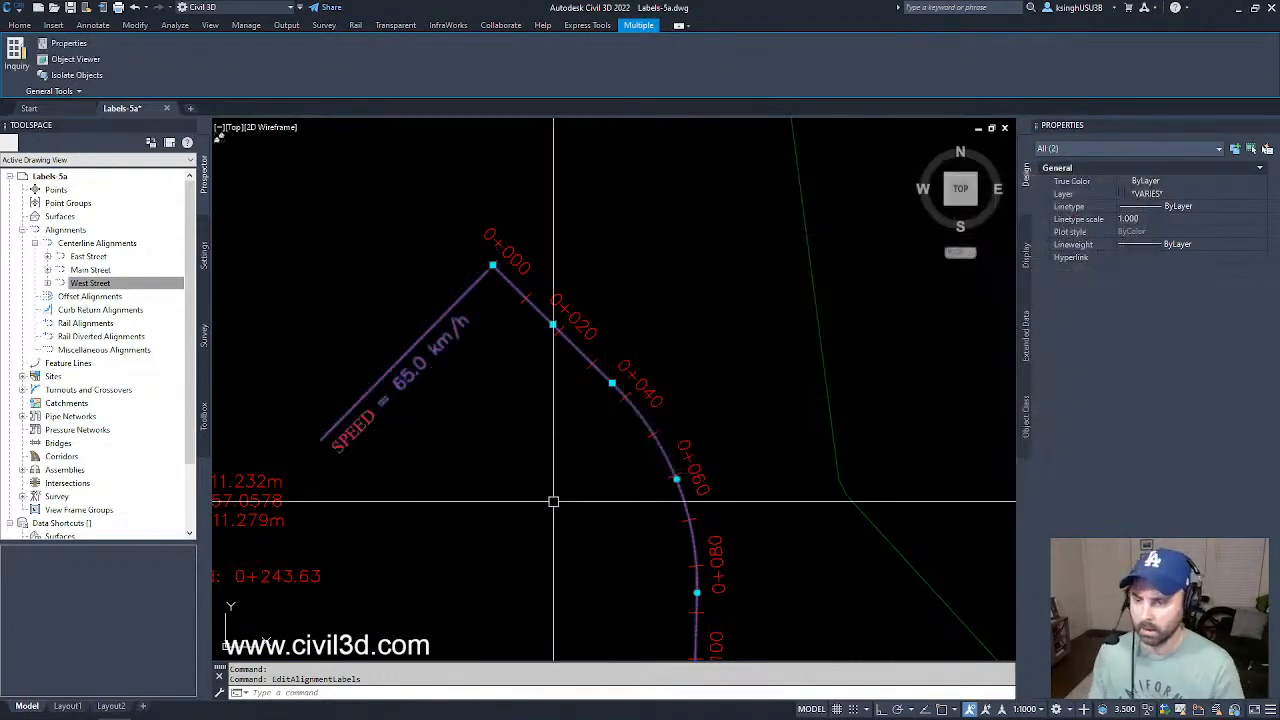
# - Deselect the alignment and examine the design speed labels along the whole length of Main Street
pyautogui.scroll(-3, 514, 391)
pyautogui.press('Escape')
pyautogui.scroll(-2, 477, 366)
pyautogui.moveTo(508, 428); pyautogui.dragTo(491, 318, button='middle')
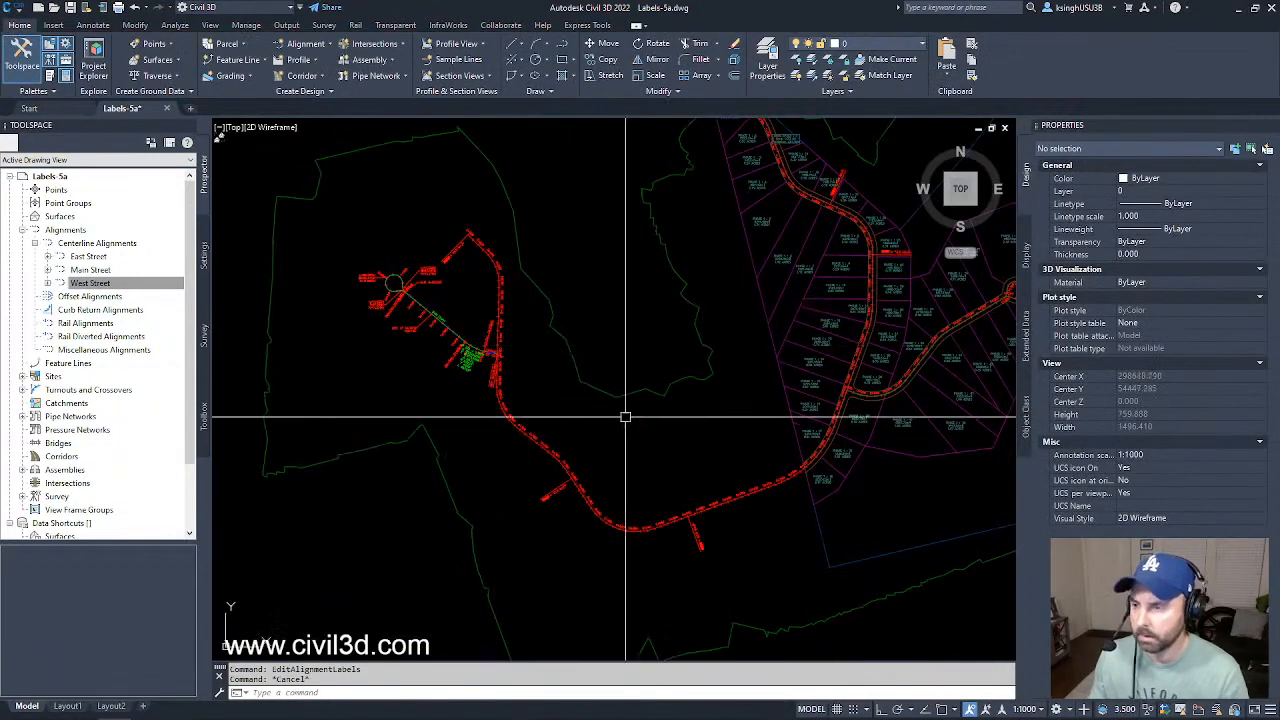
pyautogui.moveTo(628, 420); pyautogui.dragTo(493, 489, button='middle')
pyautogui.scroll(-1, 563, 409)
pyautogui.scroll(1, 580, 429)
pyautogui.scroll(2, 580, 429)
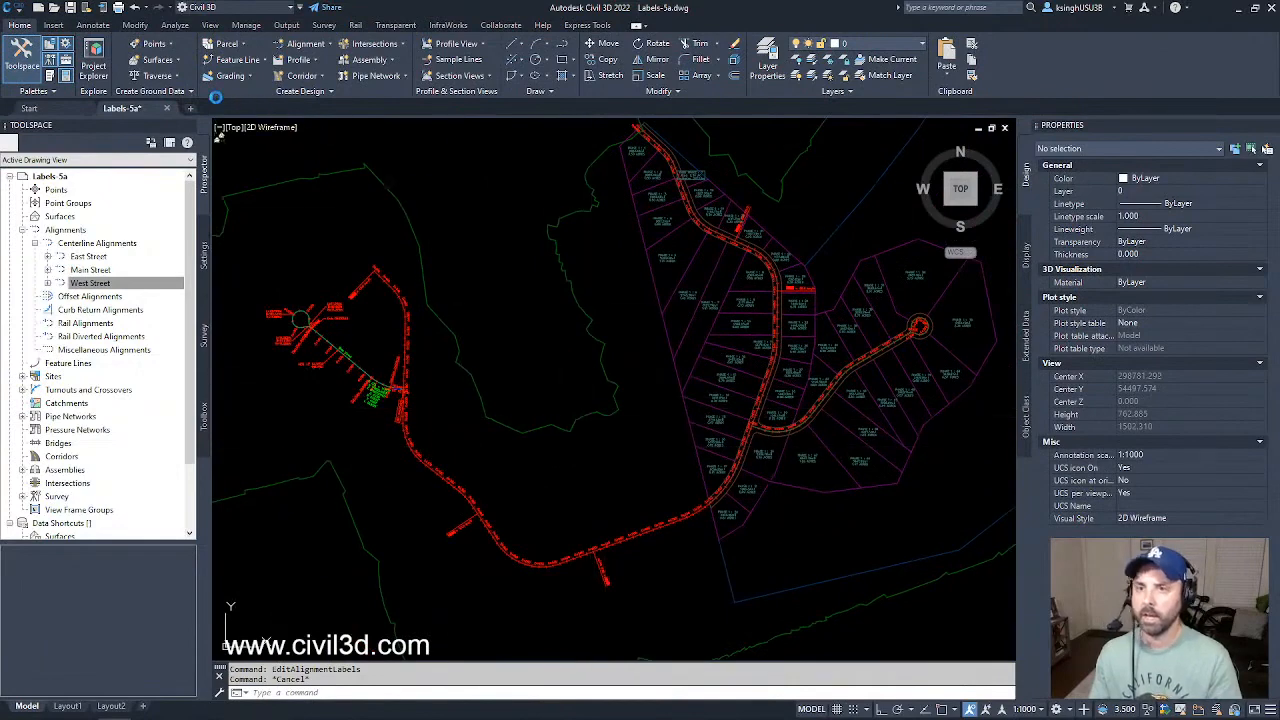
# - Save the Labels-5a drawing with Save As
pyautogui.click(15, 11)
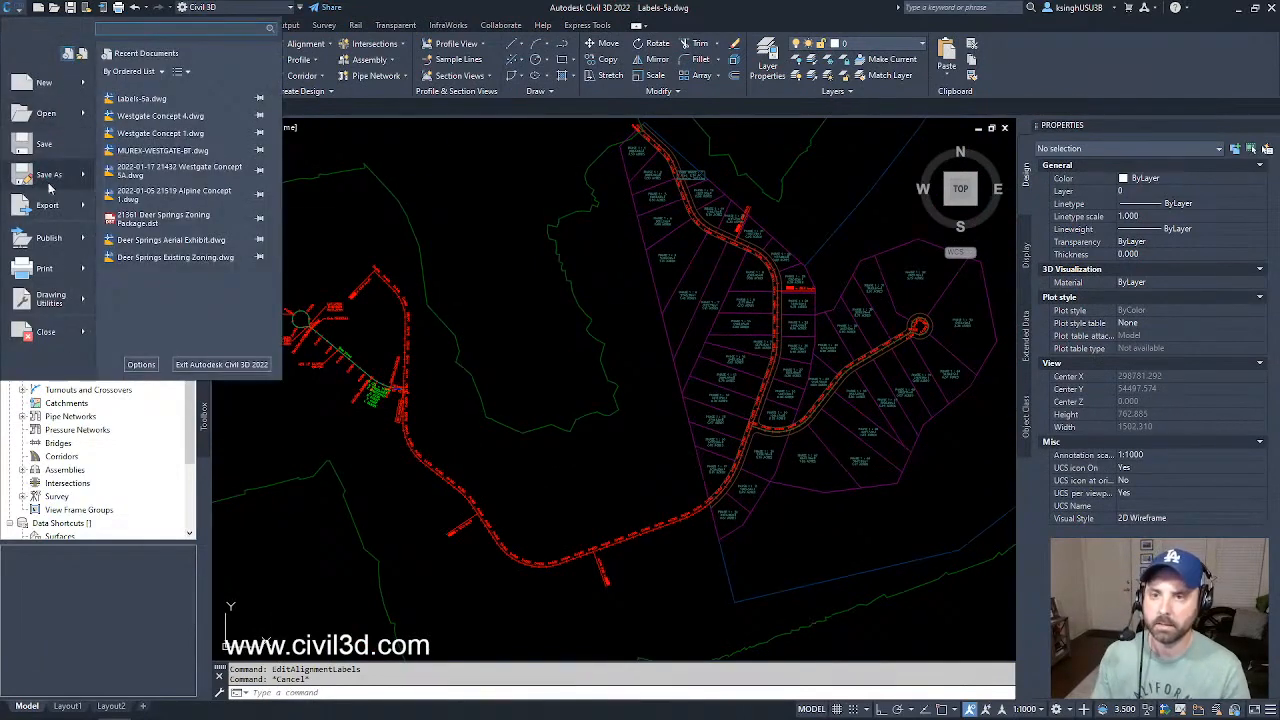
pyautogui.click(47, 182)
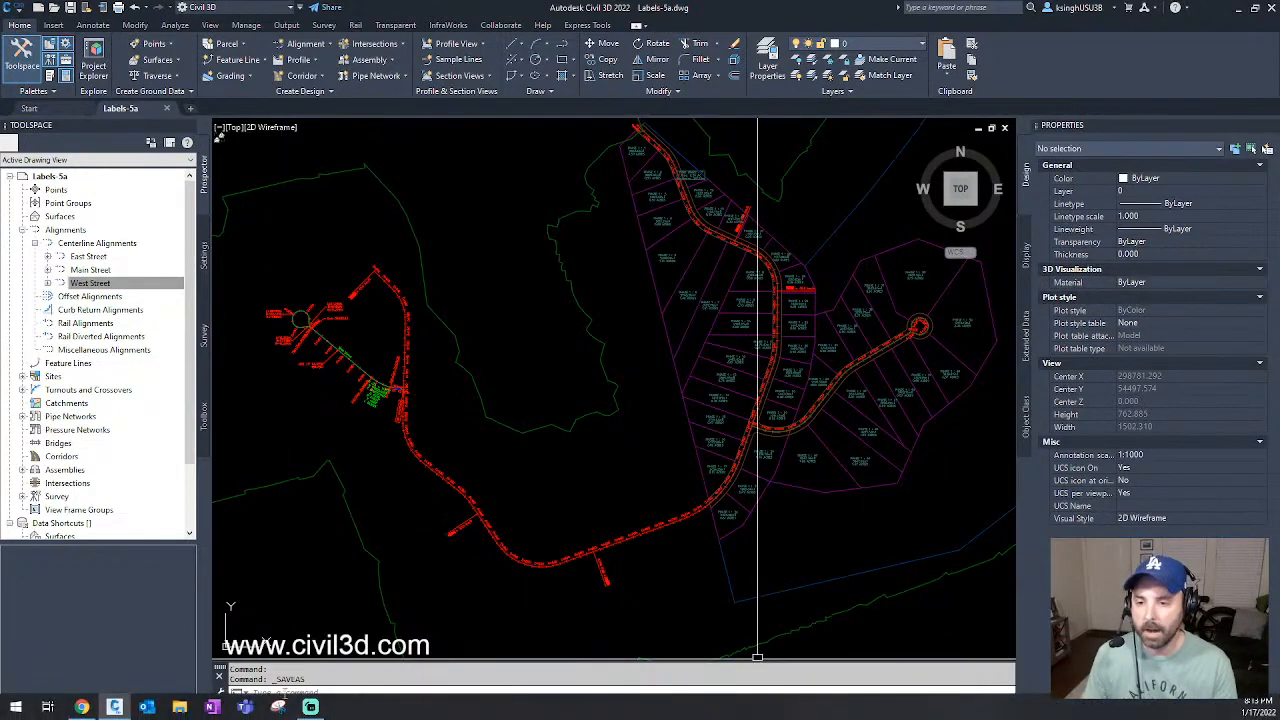
# - Switch to Chrome, search for "inspirational nomad youtube" in a new tab and open the Inspirational Nomad channel's videos page
pyautogui.click(114, 707)
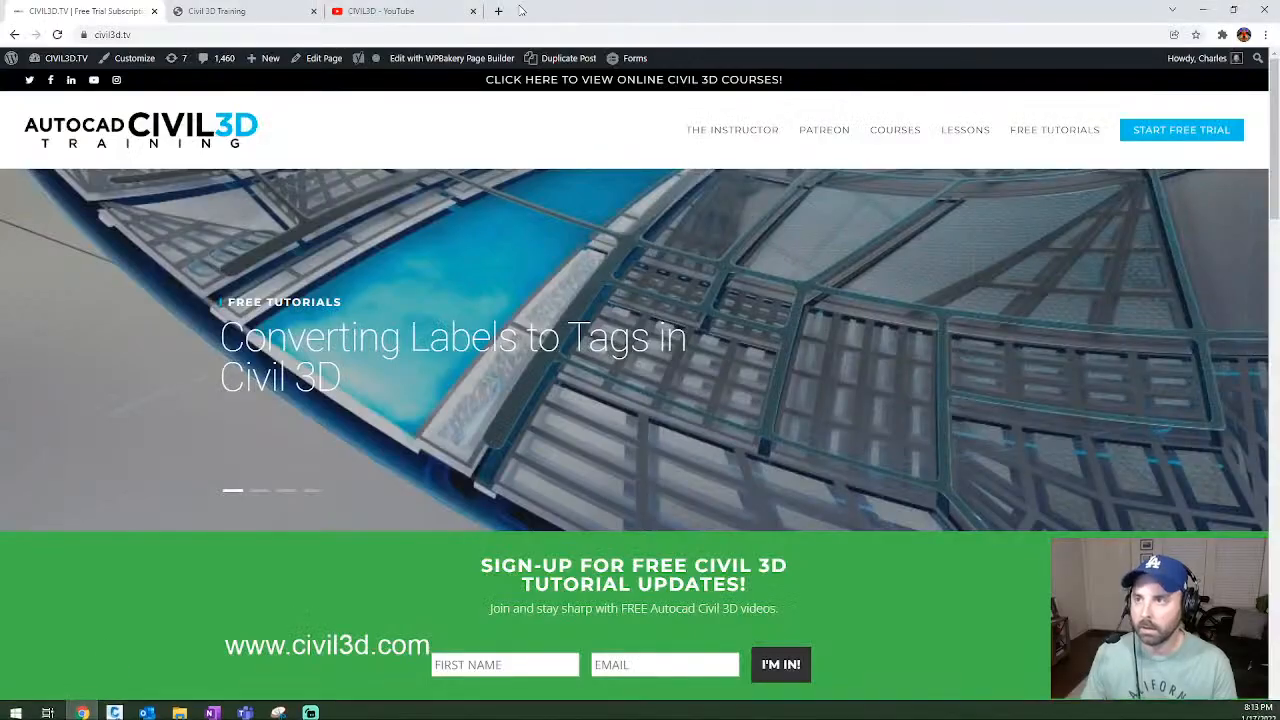
pyautogui.click(498, 11)
pyautogui.write('insp')
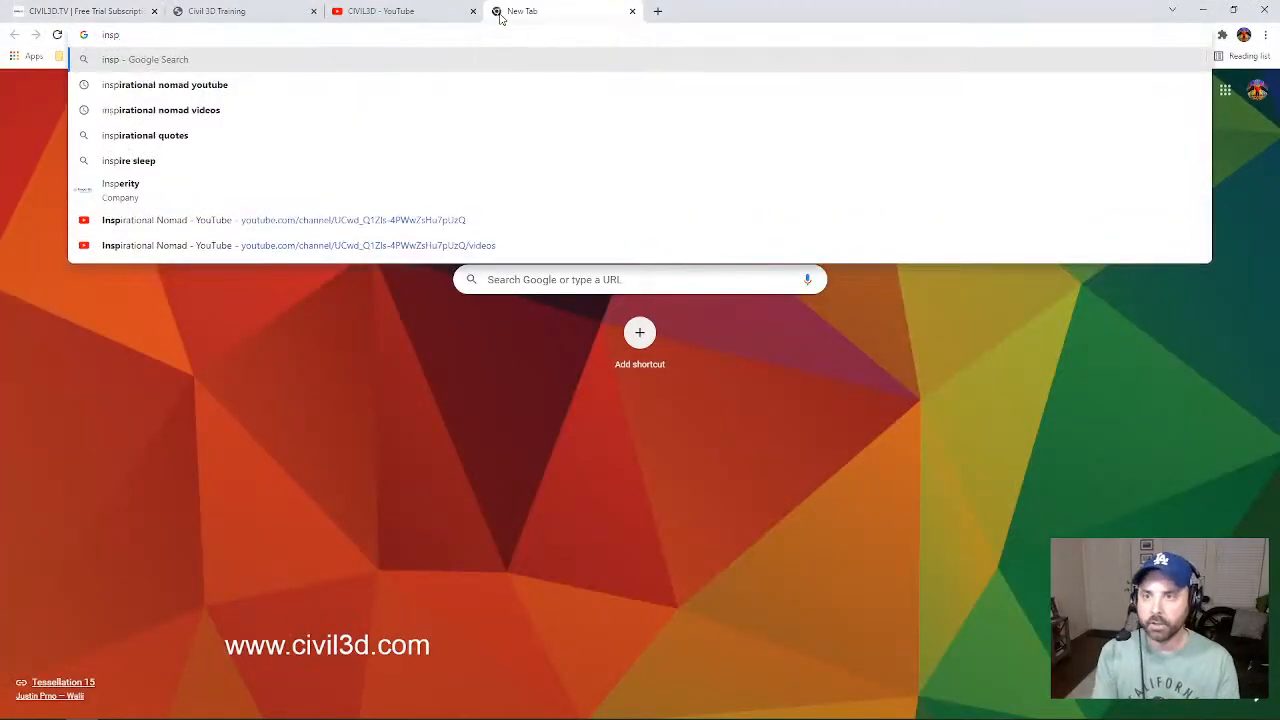
pyautogui.press('Down')
pyautogui.press('Return')
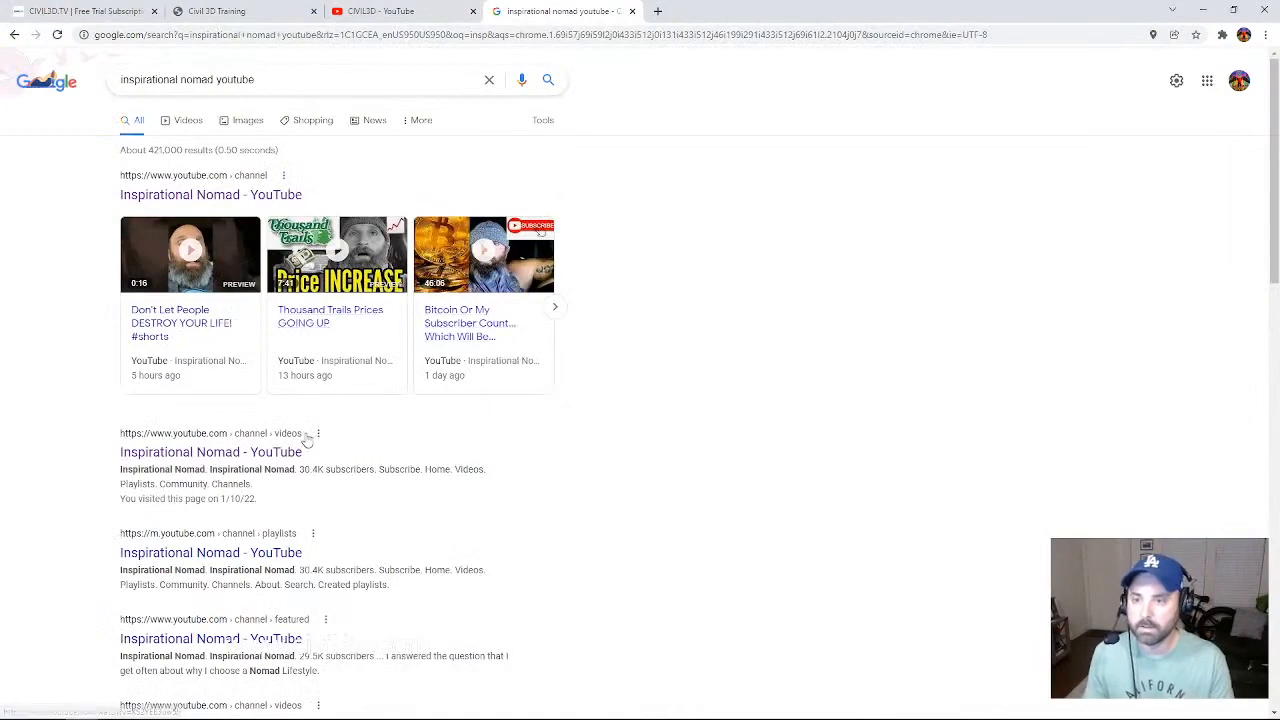
pyautogui.click(285, 458)
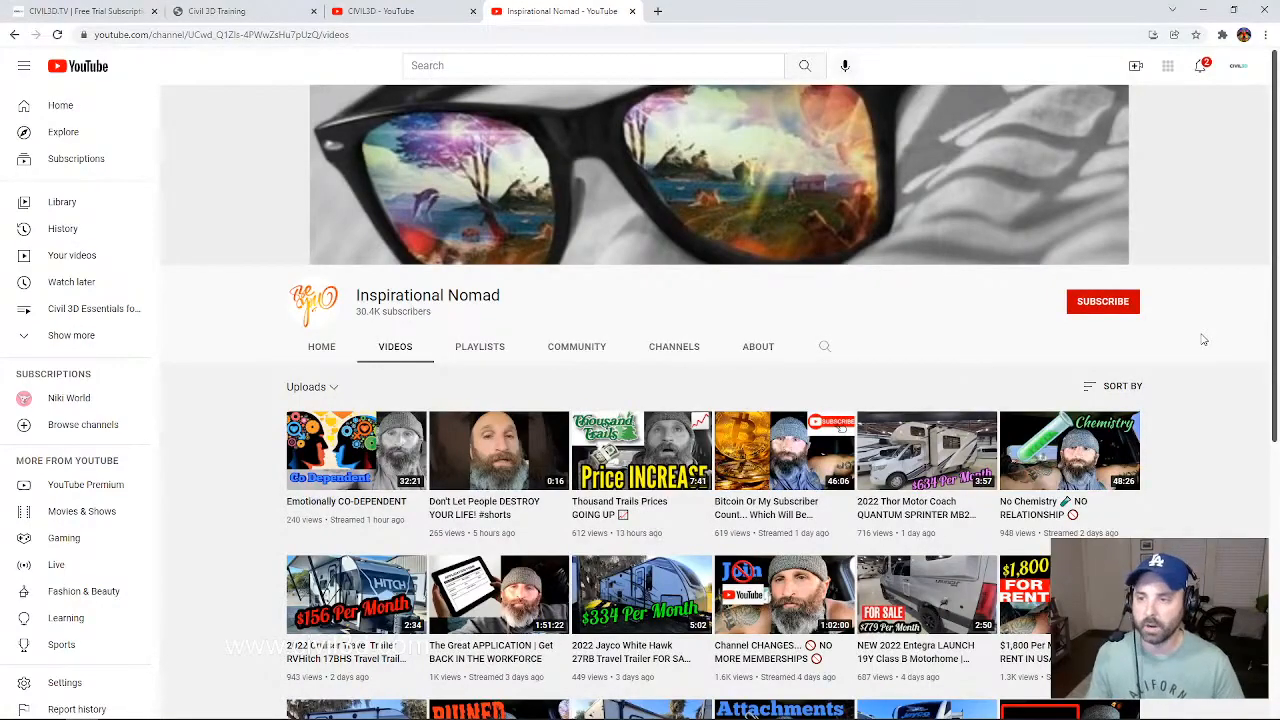
# - Look through the channel's uploaded videos and open the YouTube notifications
pyautogui.scroll(-10, 1203, 340)
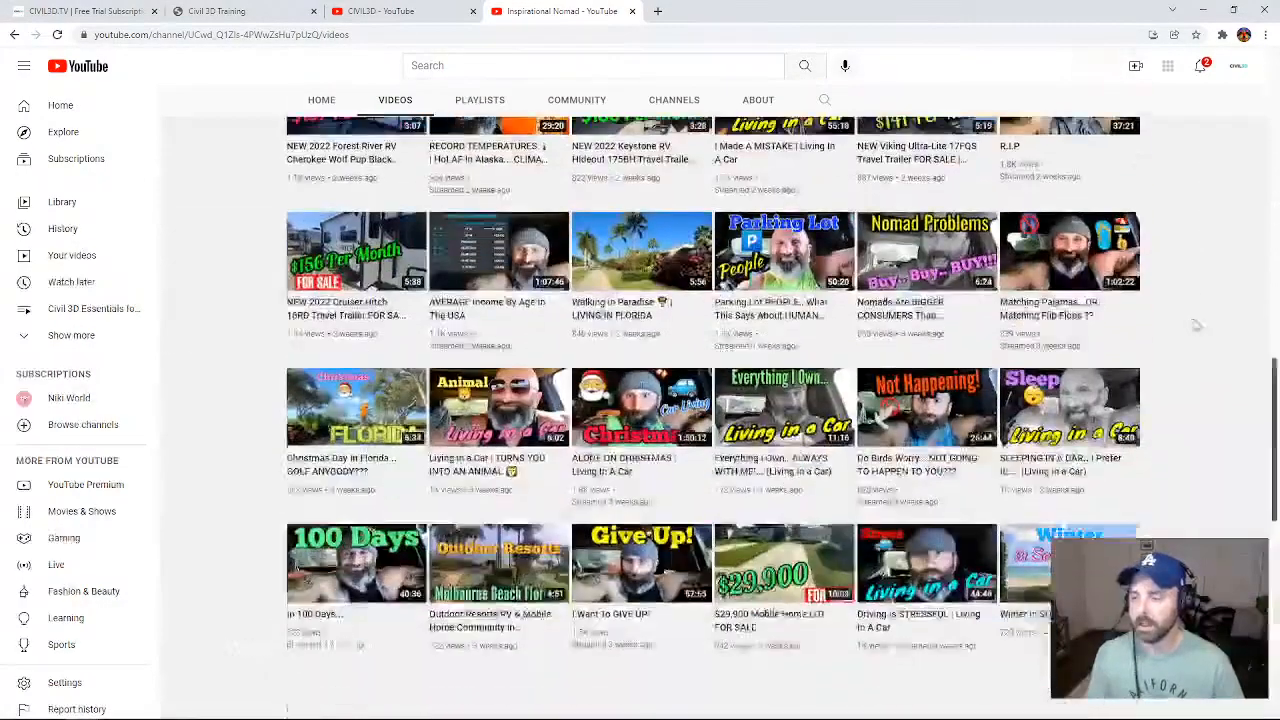
pyautogui.scroll(10, 1197, 325)
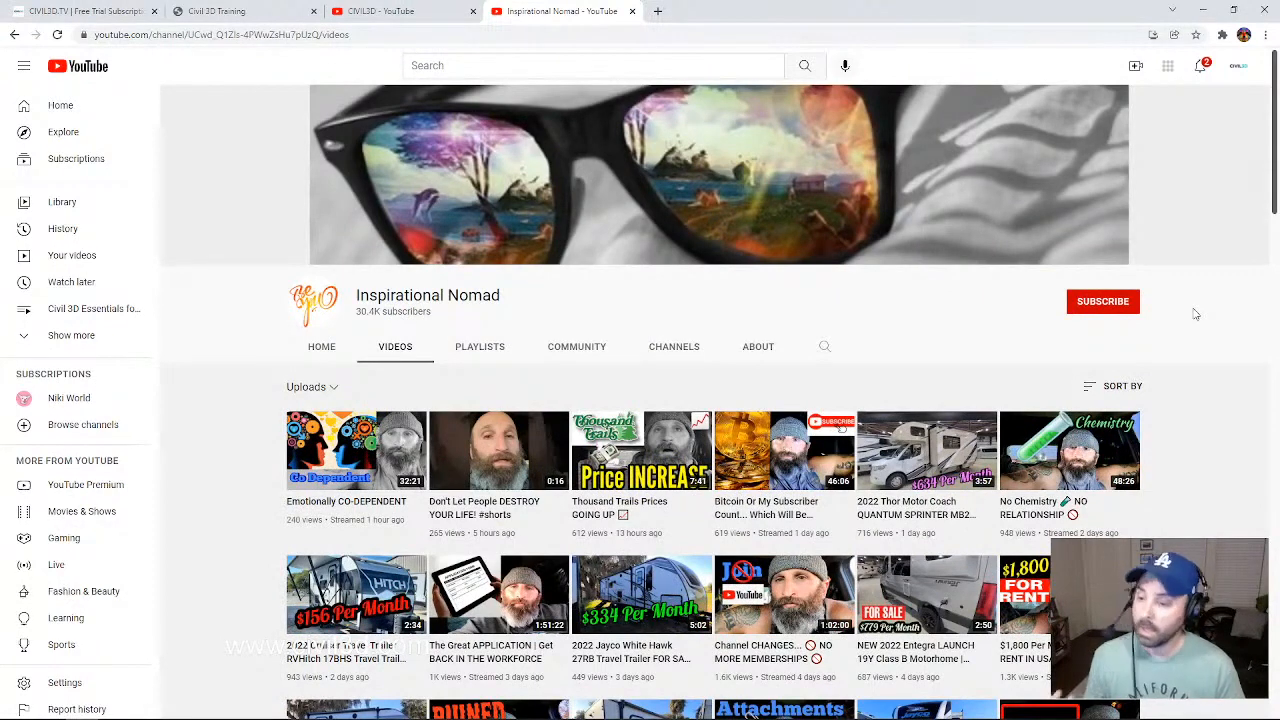
pyautogui.click(1200, 67)
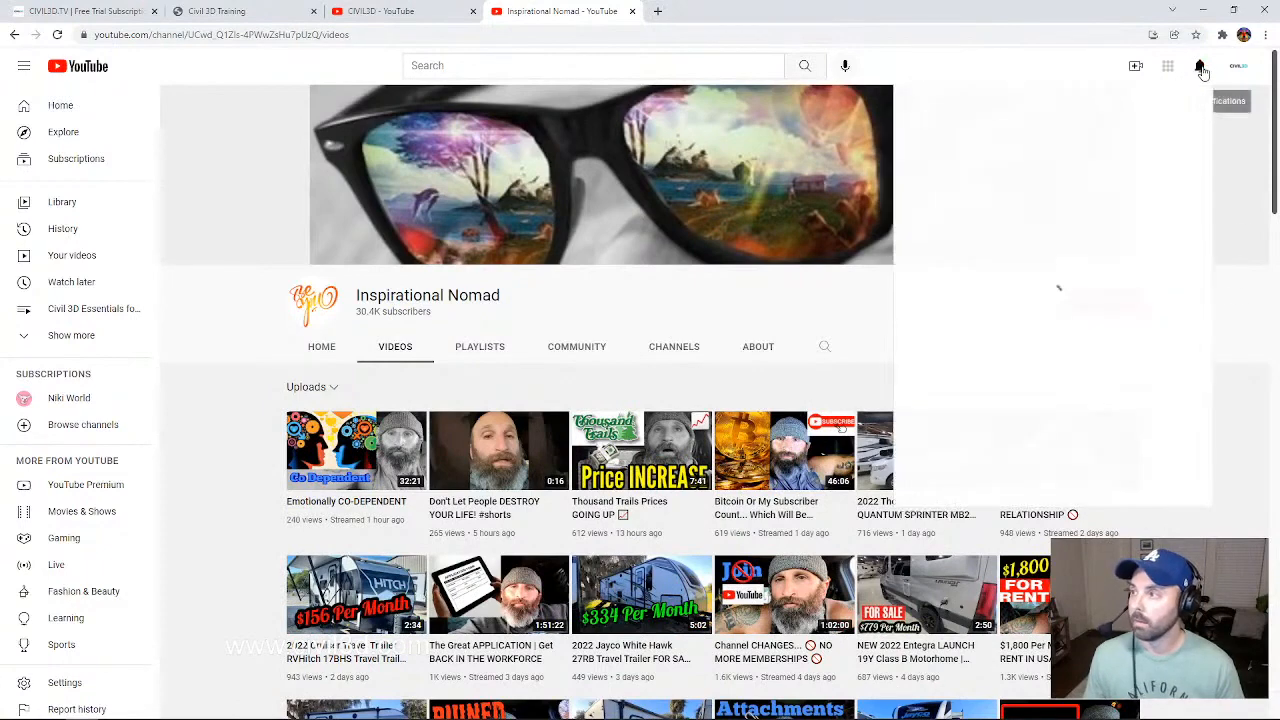
# - Close the YouTube notifications and switch from Chrome back to the Labels-5a drawing in Civil 3D
pyautogui.click(1248, 354)
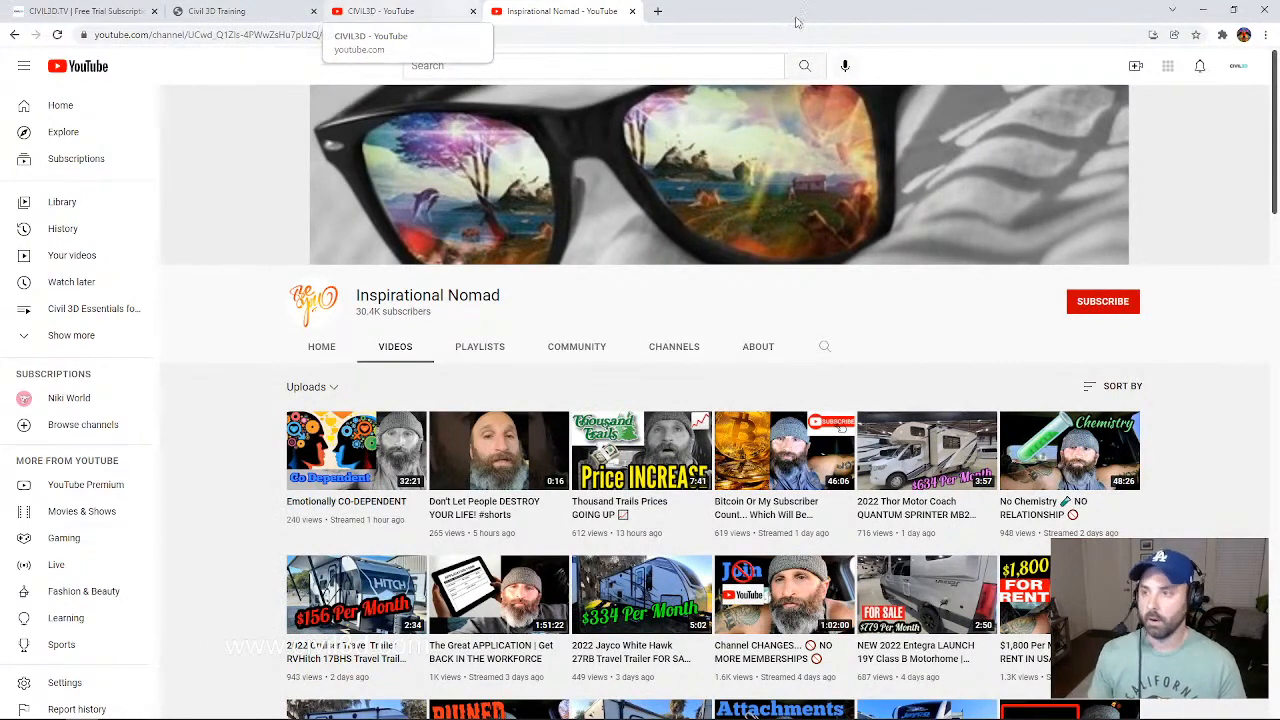
pyautogui.click(1202, 11)
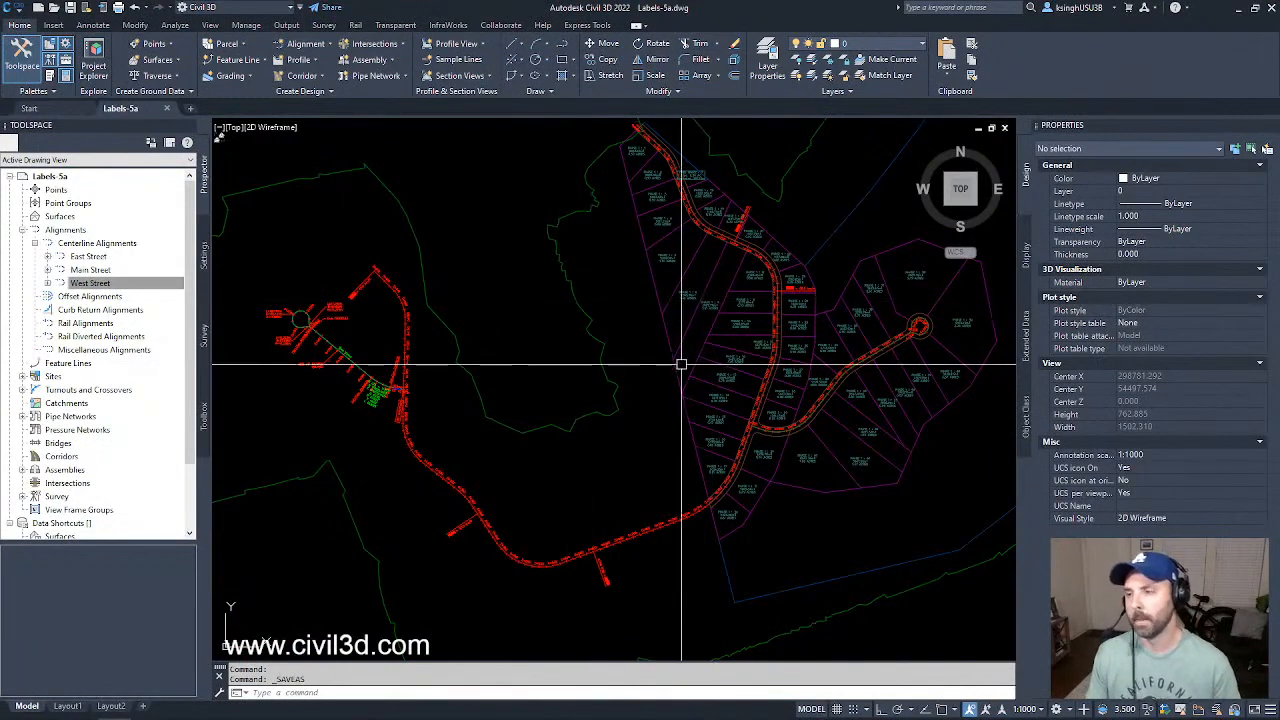
pyautogui.moveTo(688, 329); pyautogui.dragTo(702, 373, button='middle')
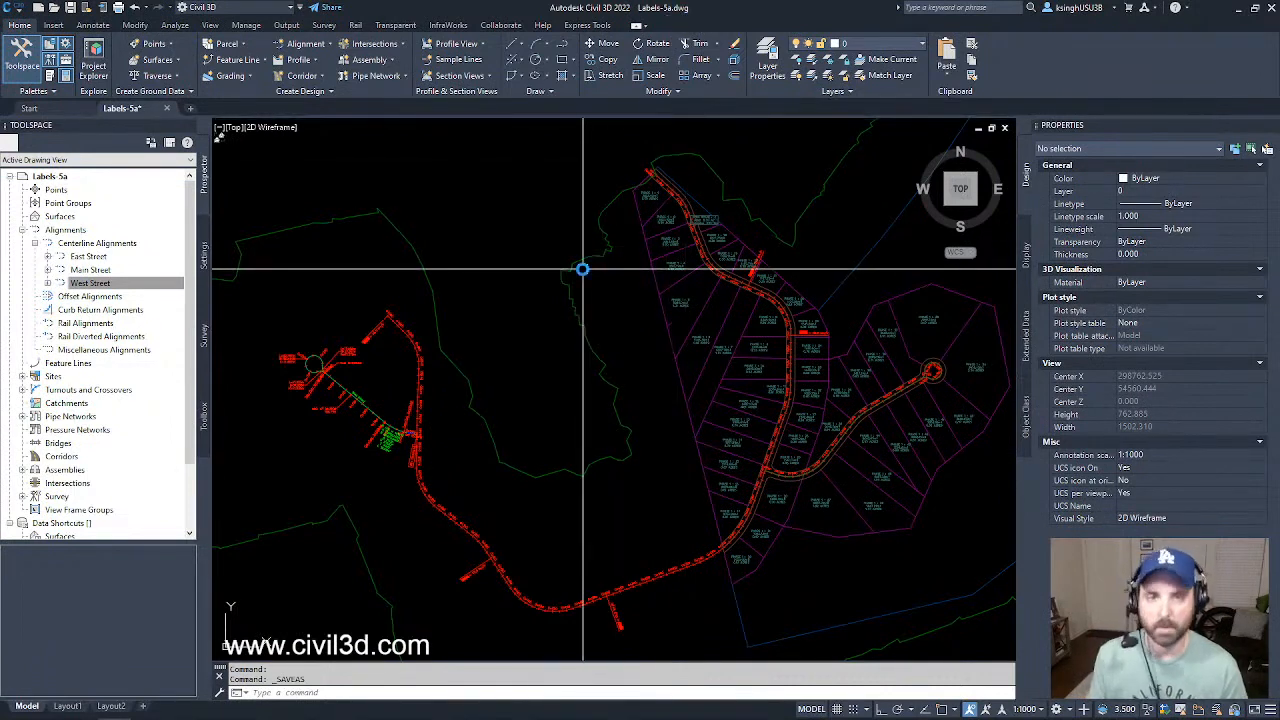
# - Zoom to the West Street alignment and examine its station labels from the beginning point up to station 0+080
pyautogui.moveTo(582, 269)
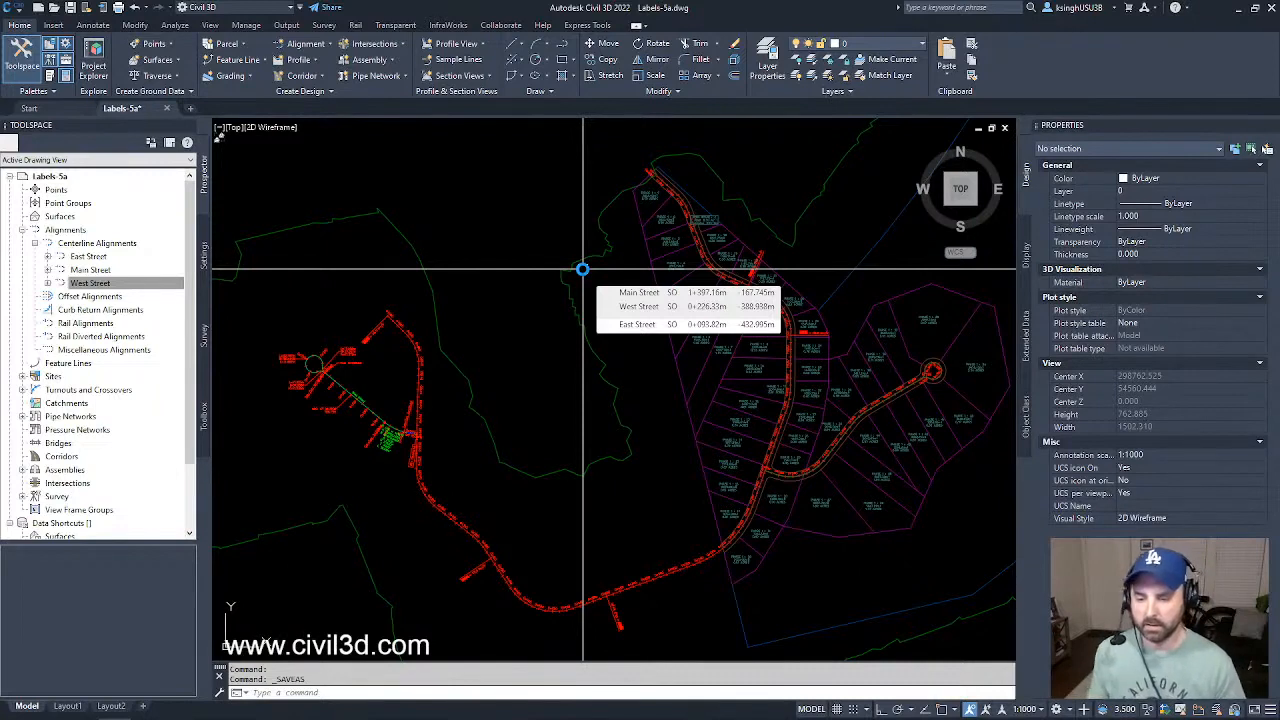
pyautogui.click(120, 285)
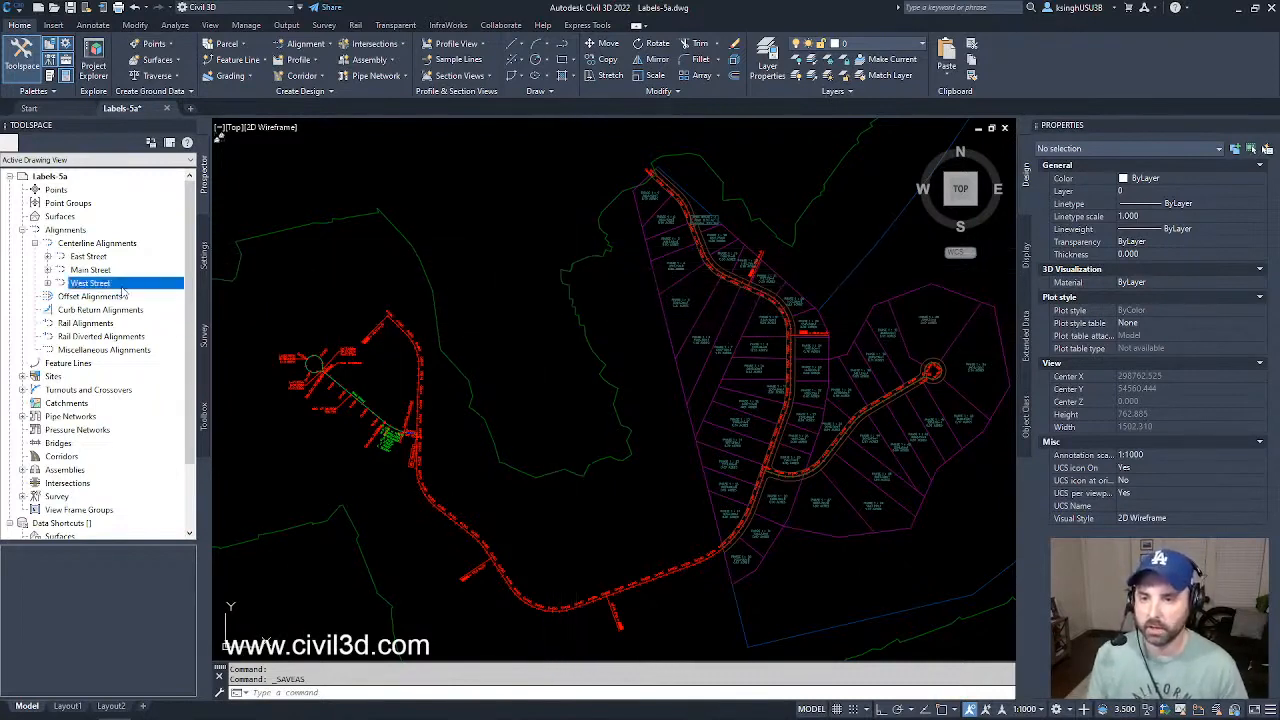
pyautogui.rightClick(90, 283)
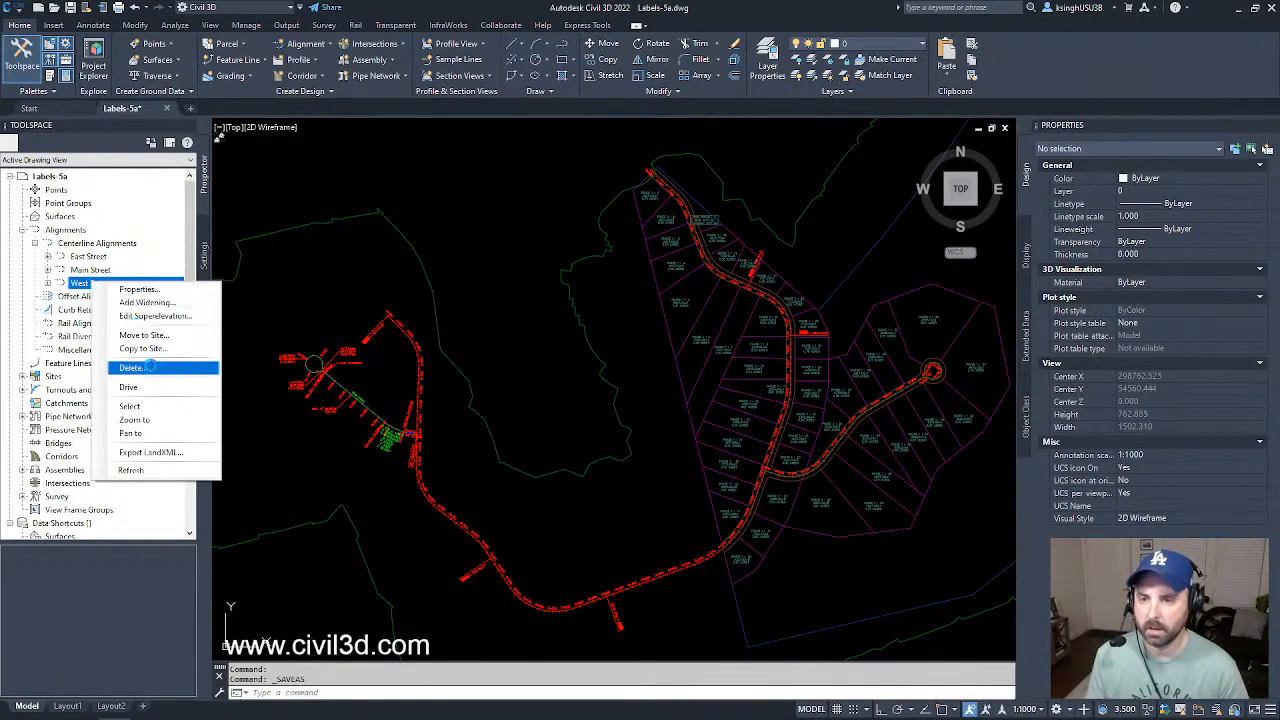
pyautogui.click(134, 419)
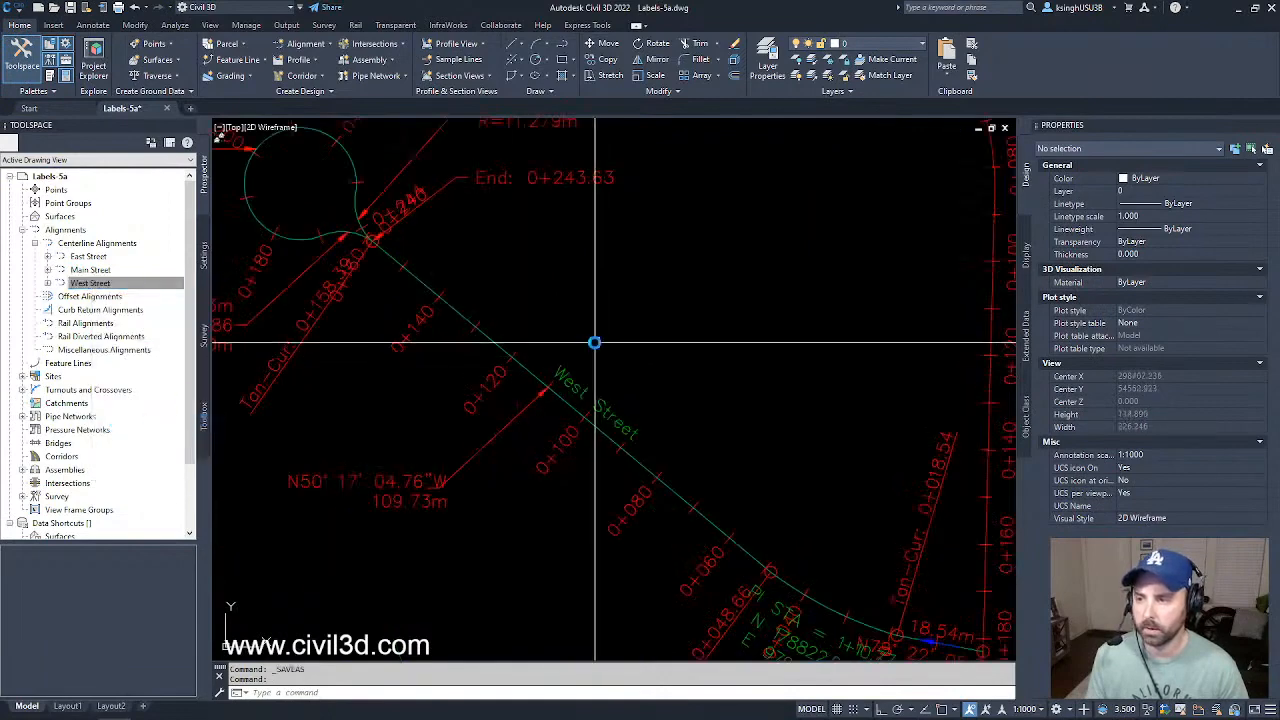
pyautogui.scroll(-5, 594, 343)
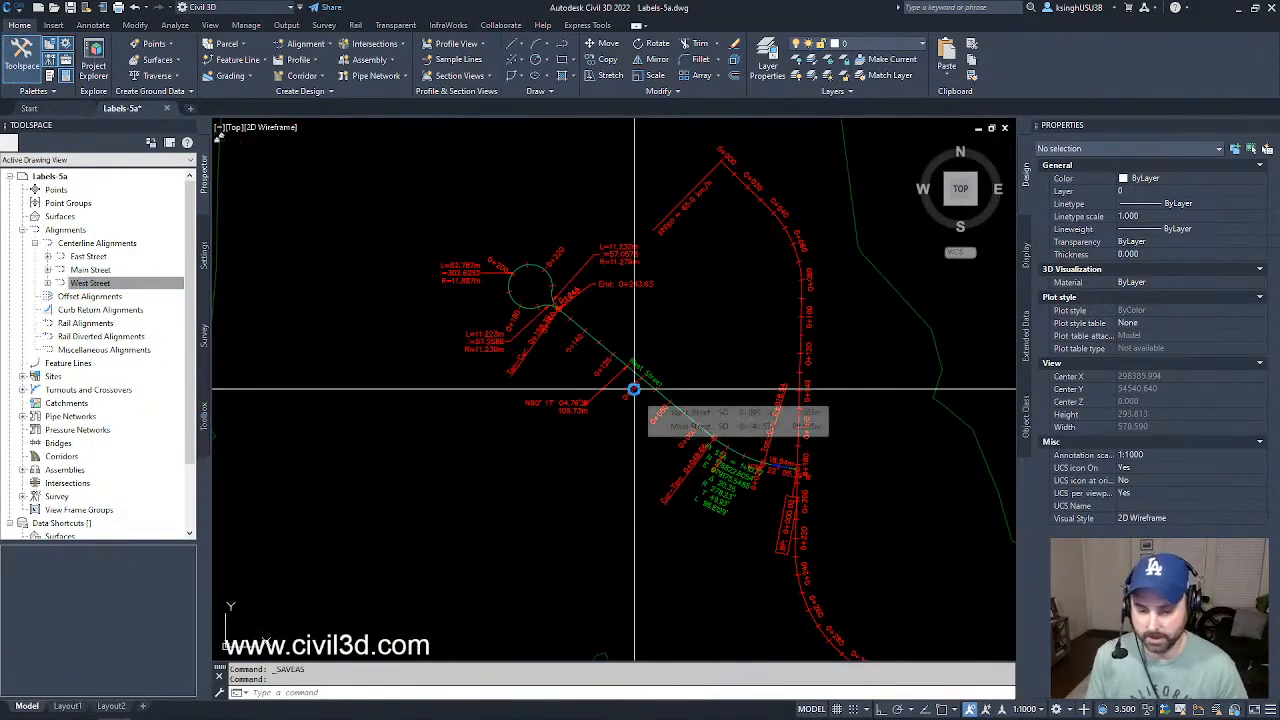
pyautogui.scroll(5, 814, 540)
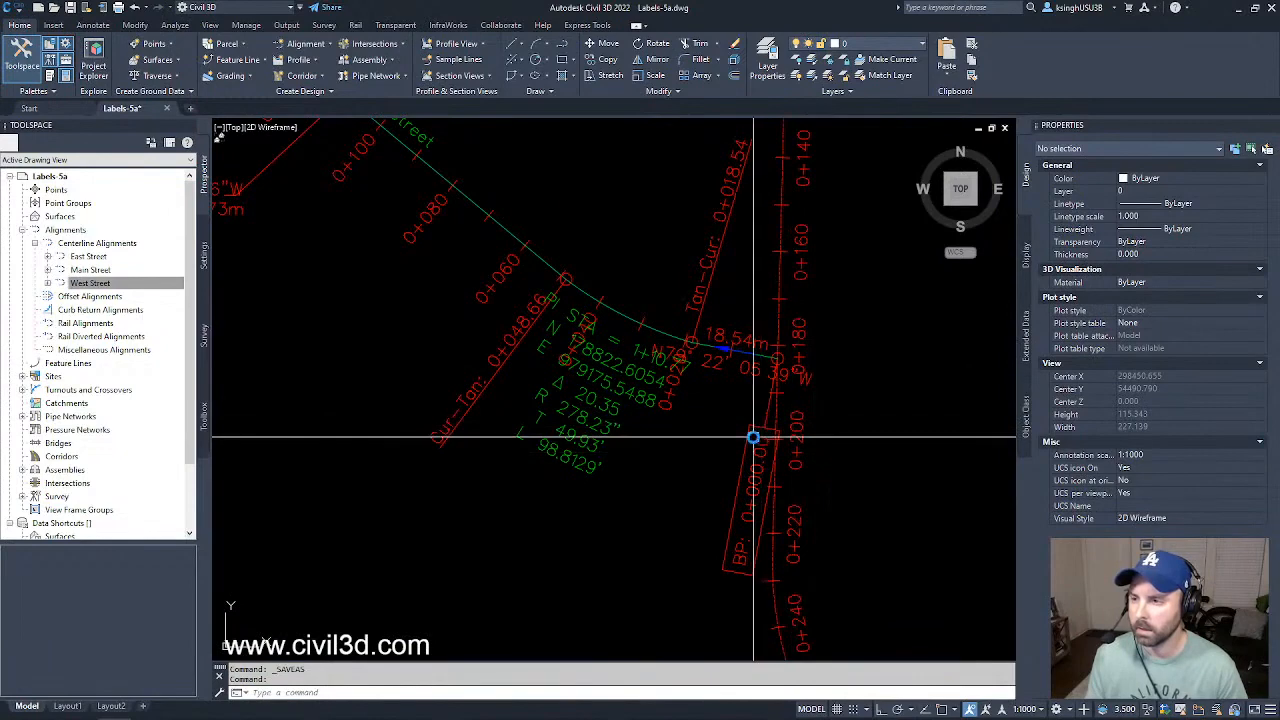
pyautogui.moveTo(814, 426); pyautogui.dragTo(803, 460, button='middle')
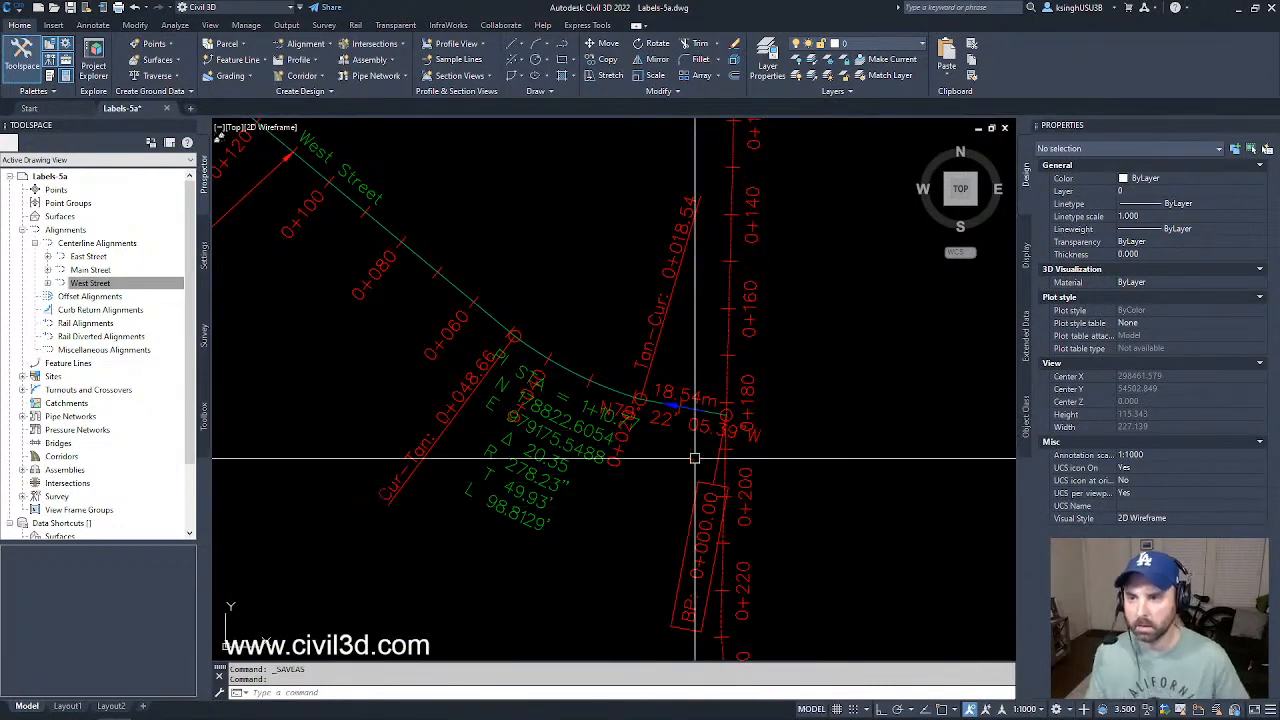
pyautogui.scroll(6, 417, 314)
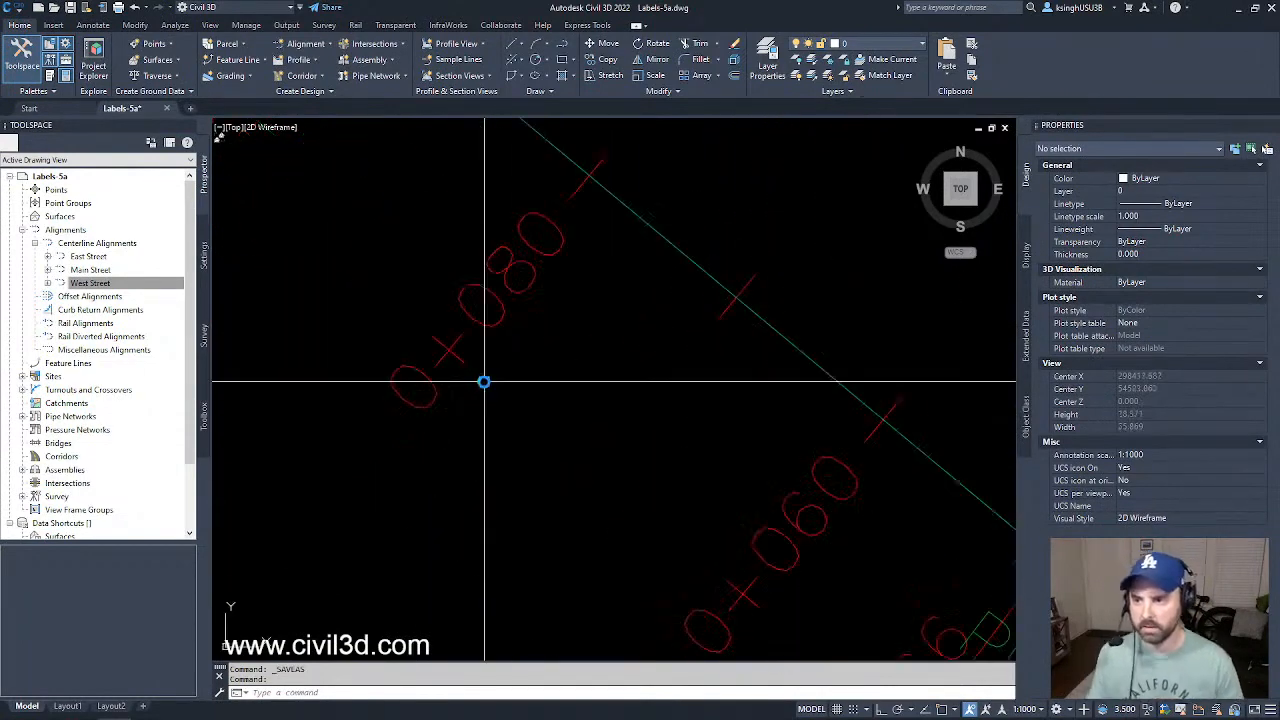
pyautogui.scroll(-2, 629, 379)
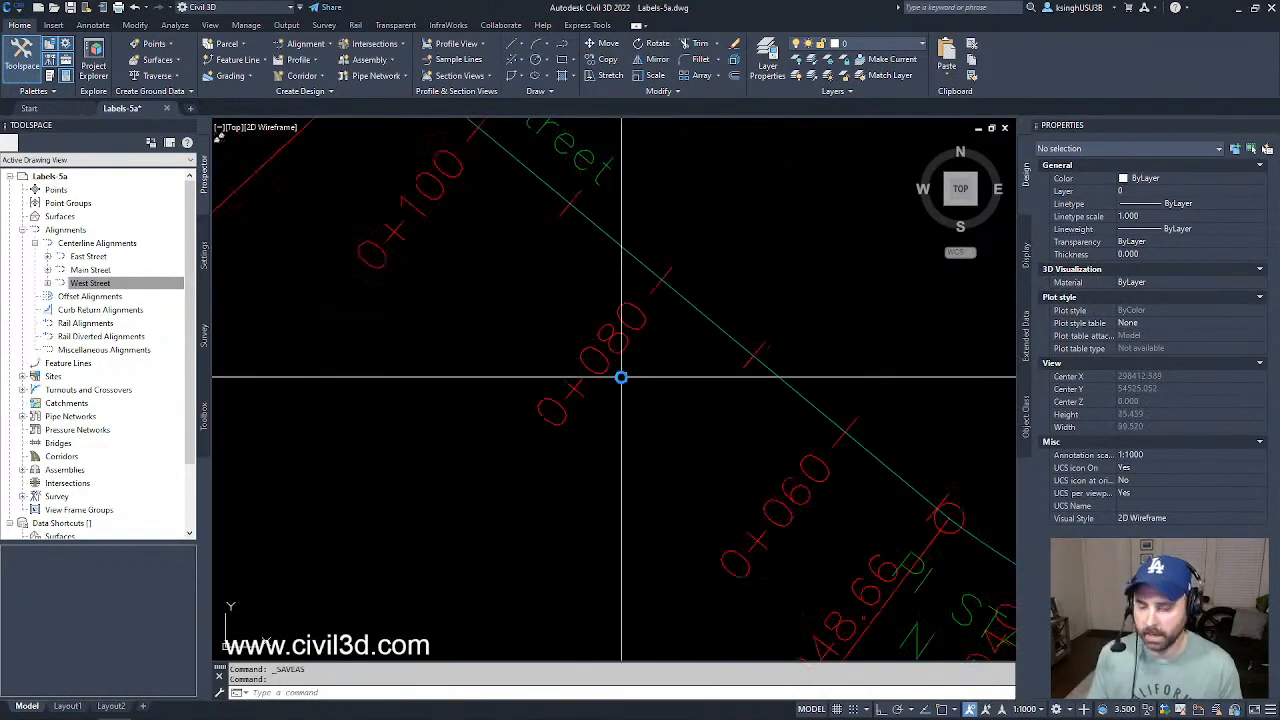
pyautogui.moveTo(621, 378)
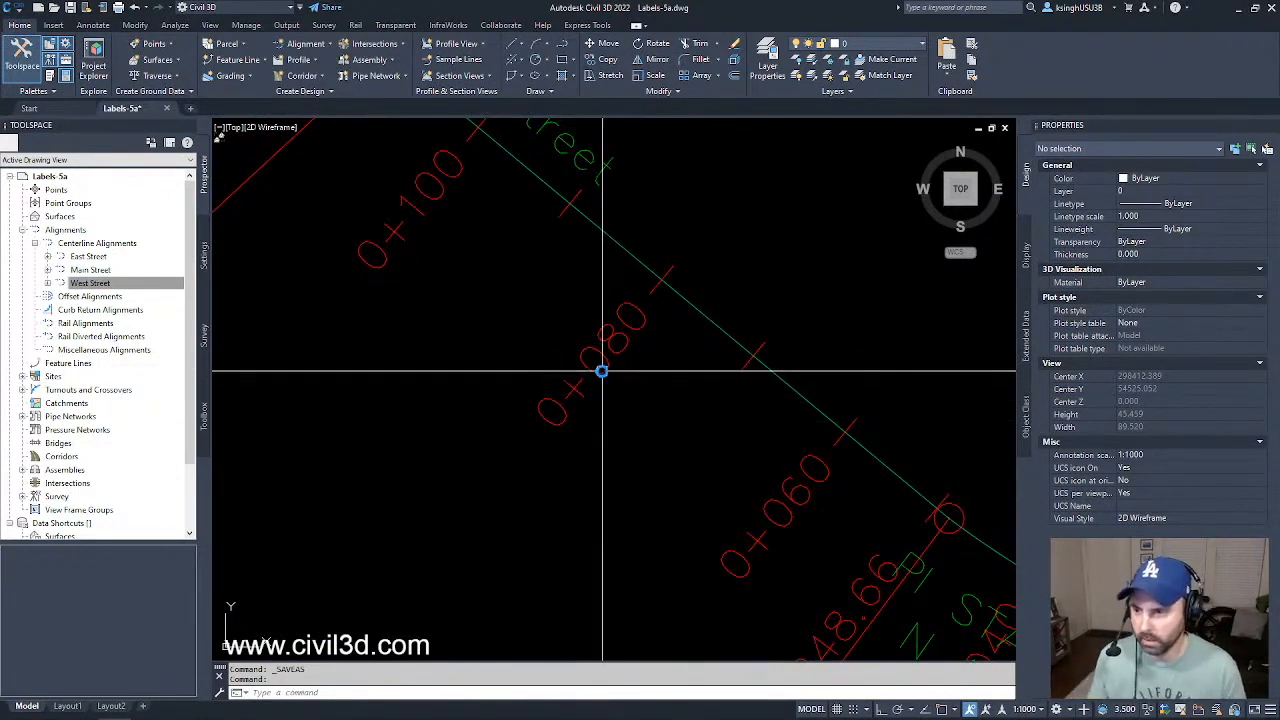
pyautogui.click(601, 371)
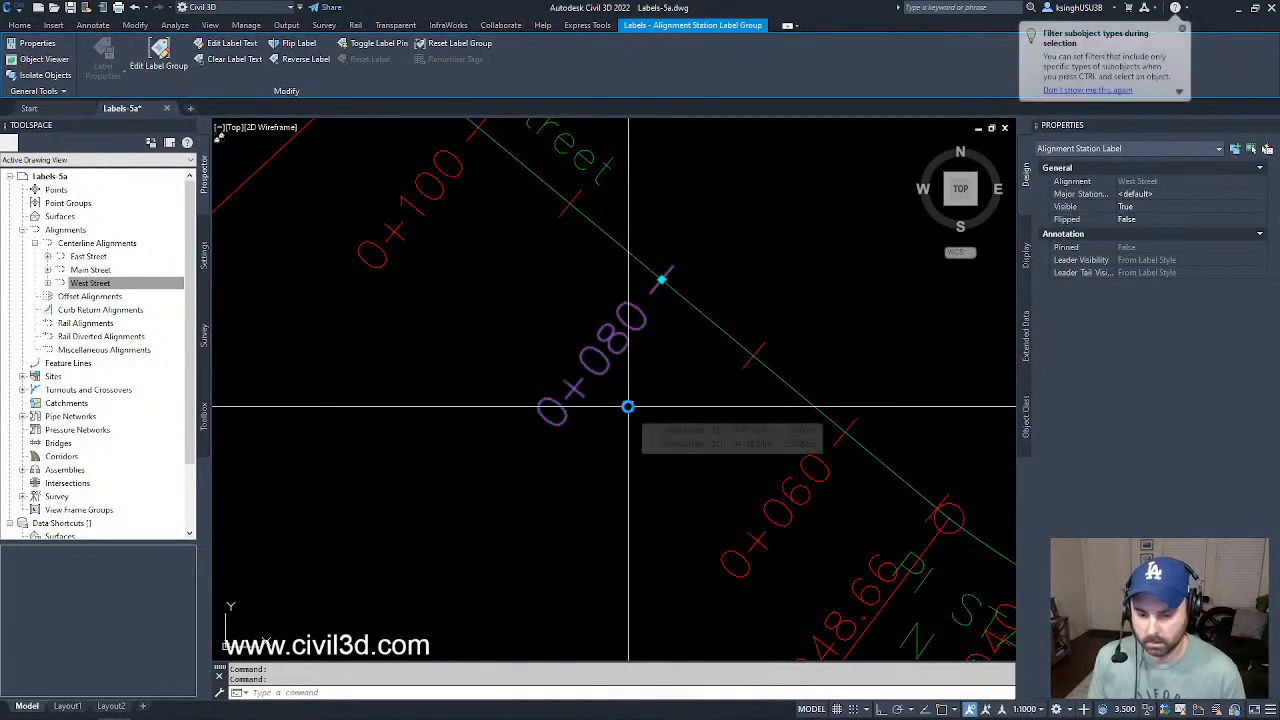
pyautogui.rightClick(606, 382)
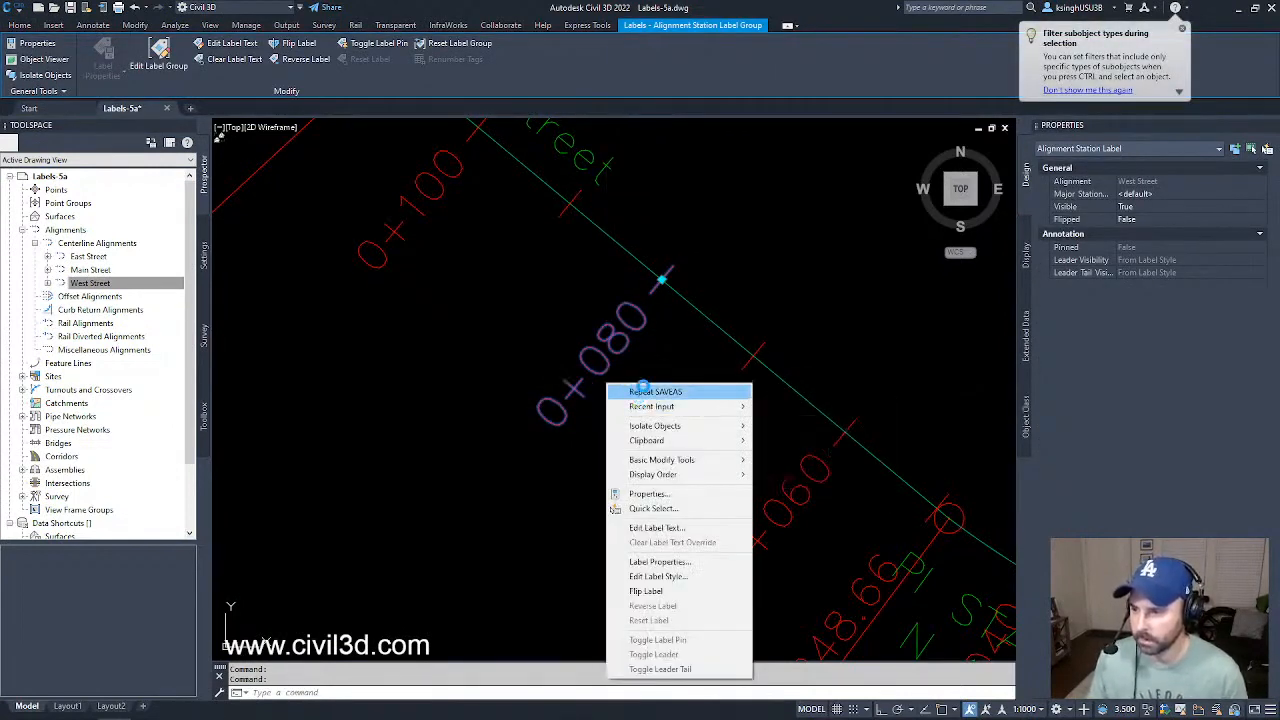
pyautogui.click(689, 564)
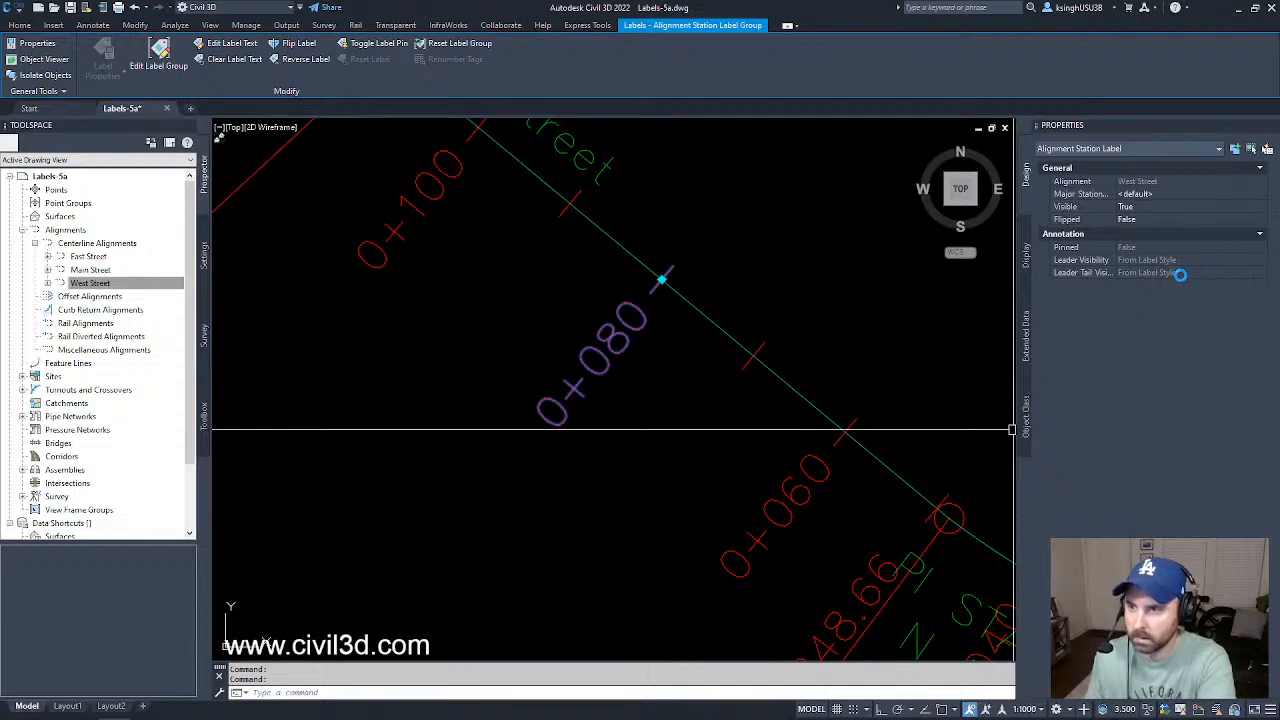
pyautogui.press('Escape')
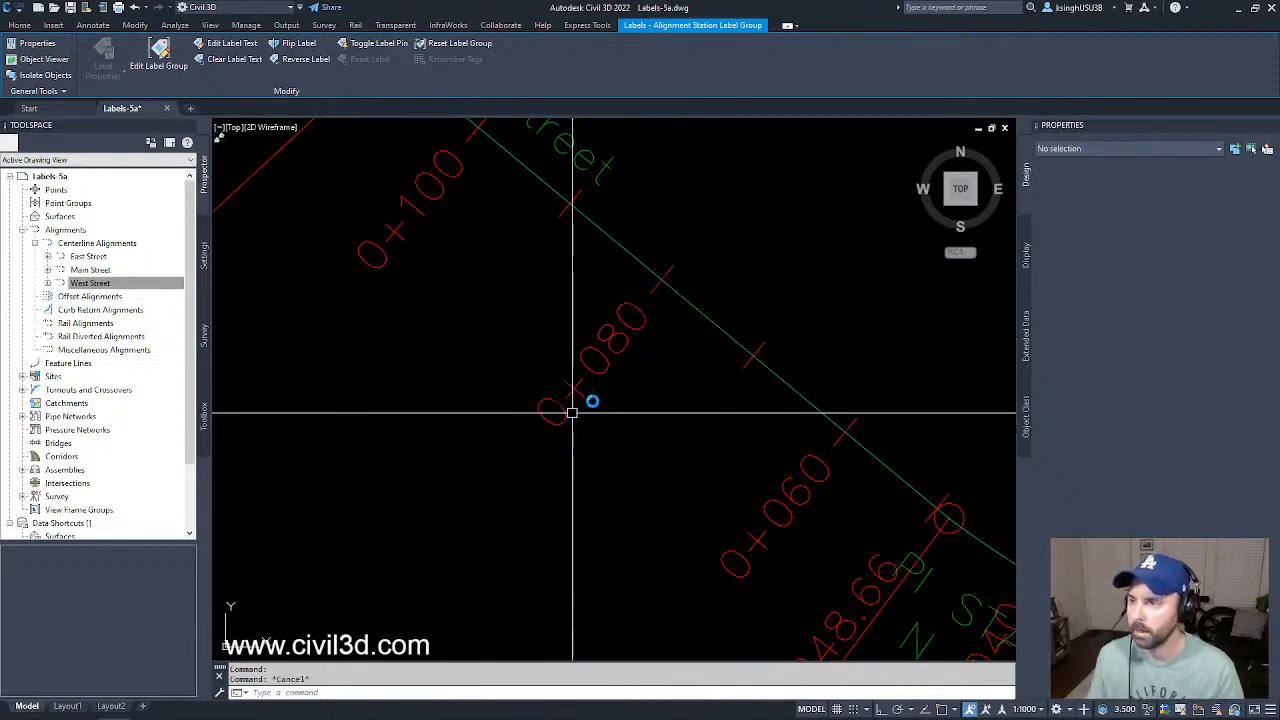
# - Change the major station label style of West Street's single 0+080 label to Perpendicular with Line
pyautogui.click(606, 376)
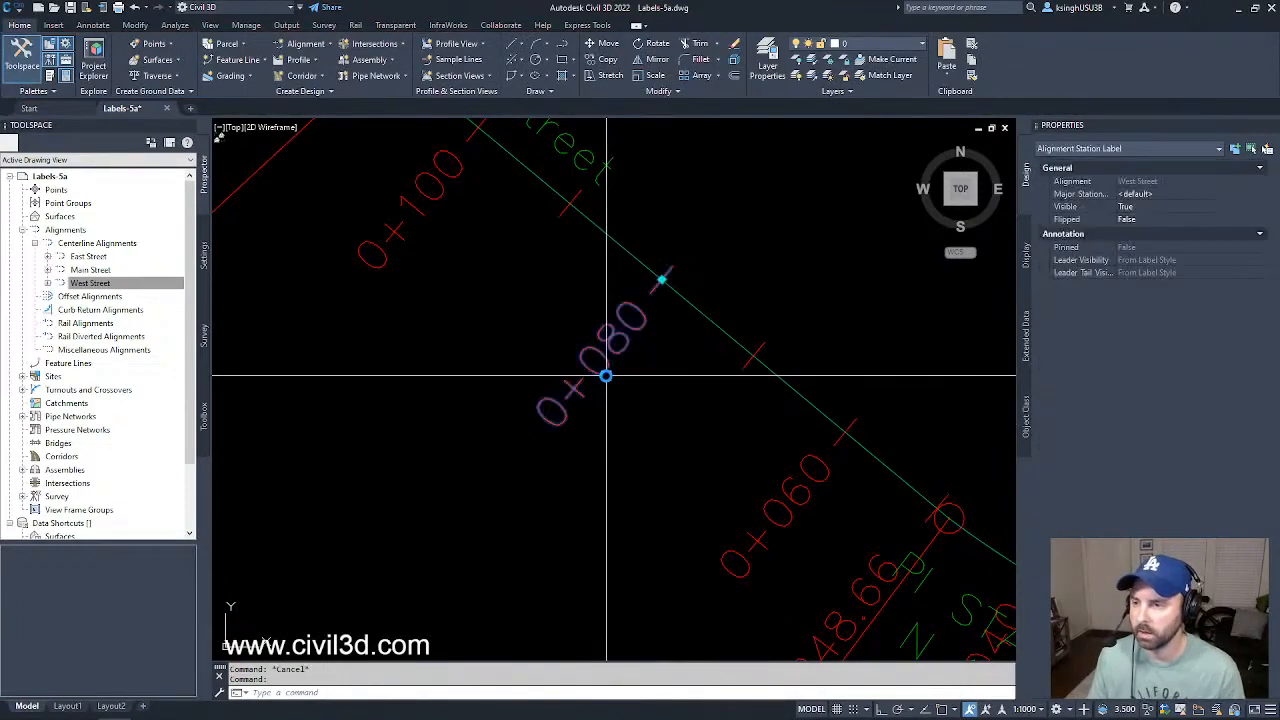
pyautogui.rightClick(606, 376)
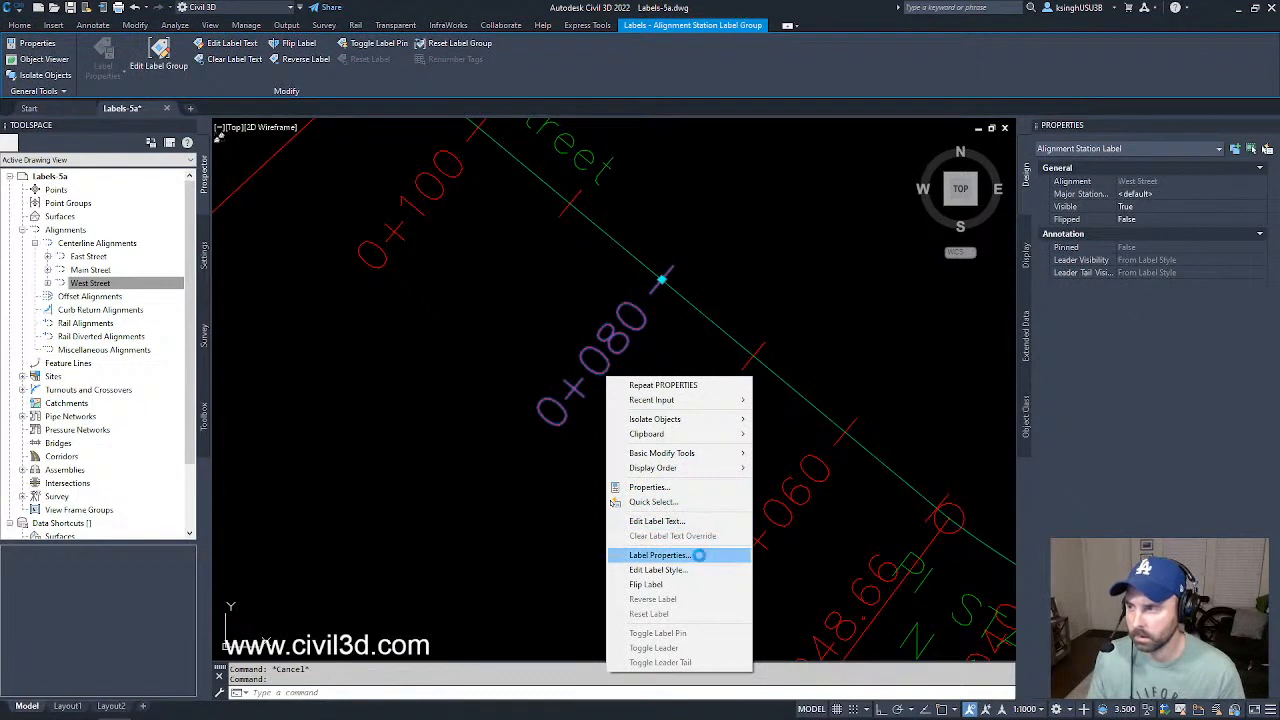
pyautogui.click(699, 555)
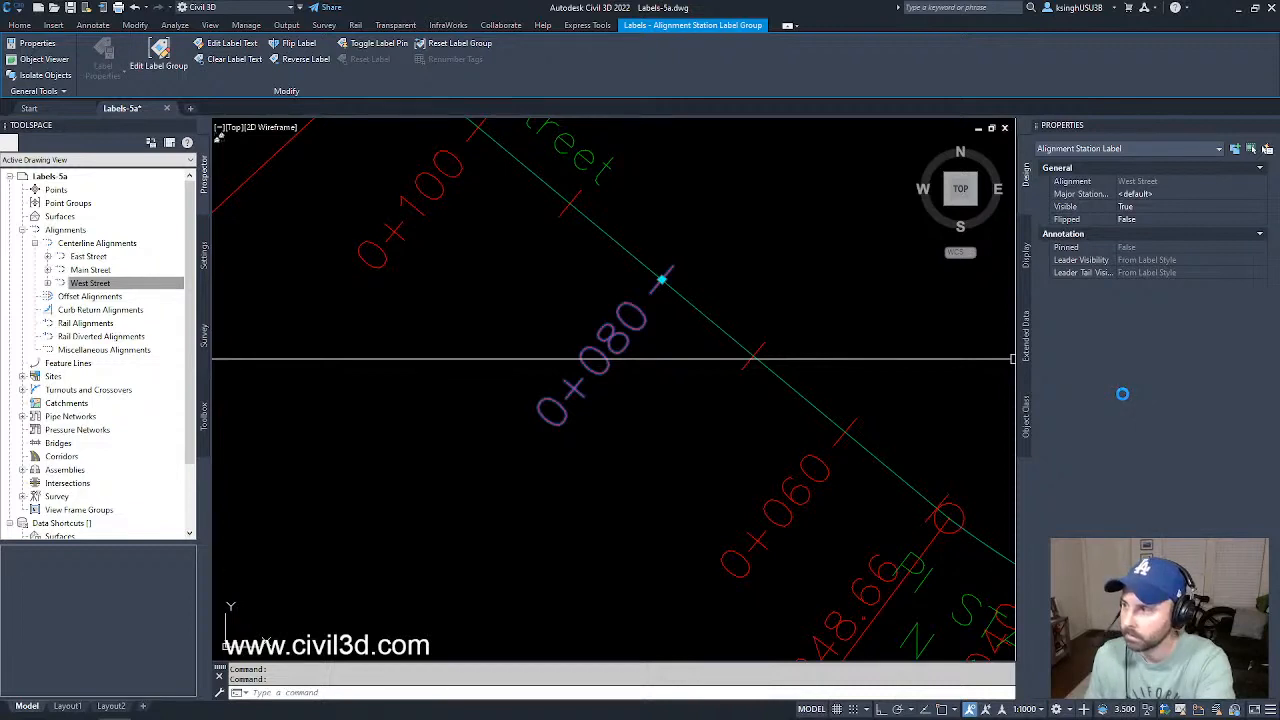
pyautogui.click(1143, 193)
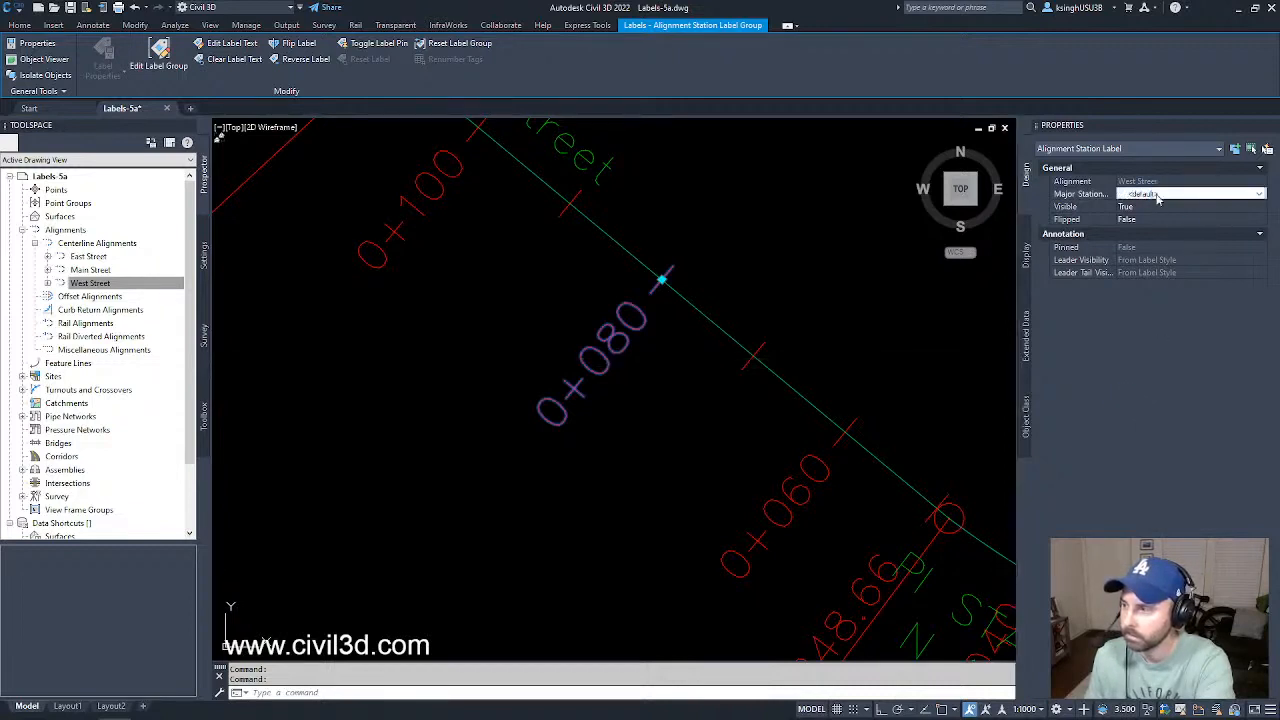
pyautogui.click(1156, 194)
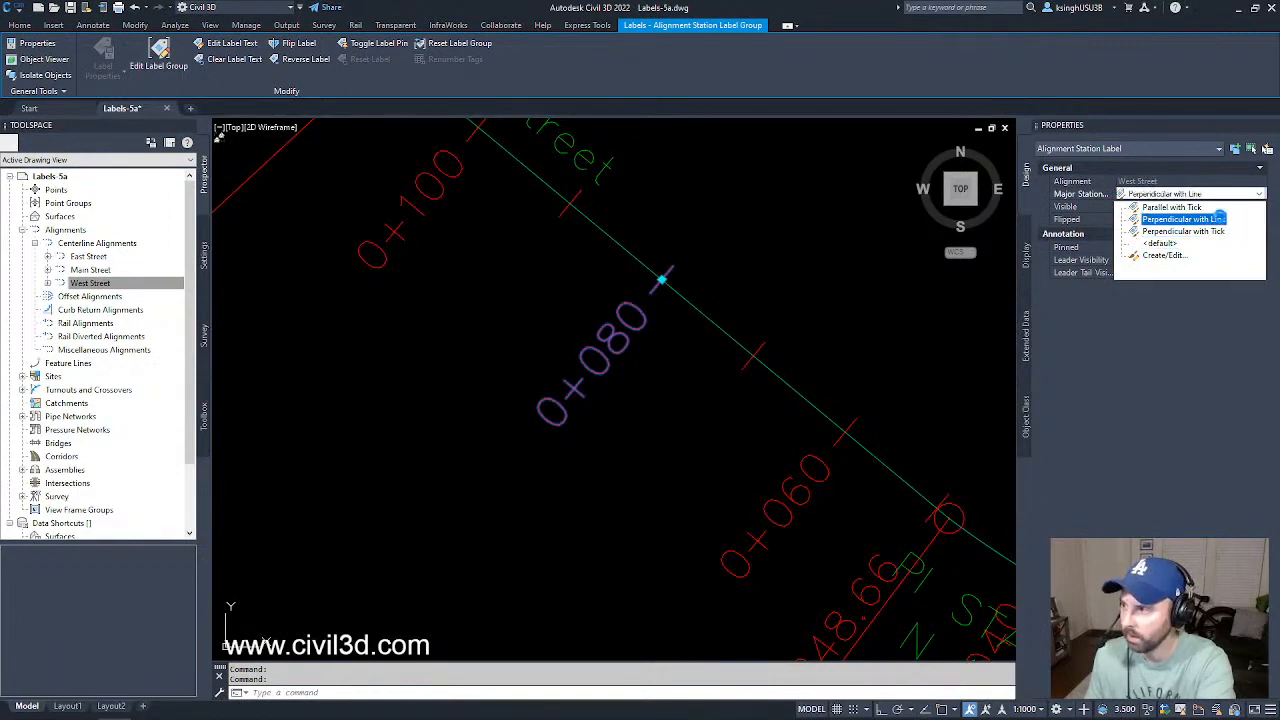
pyautogui.click(1217, 218)
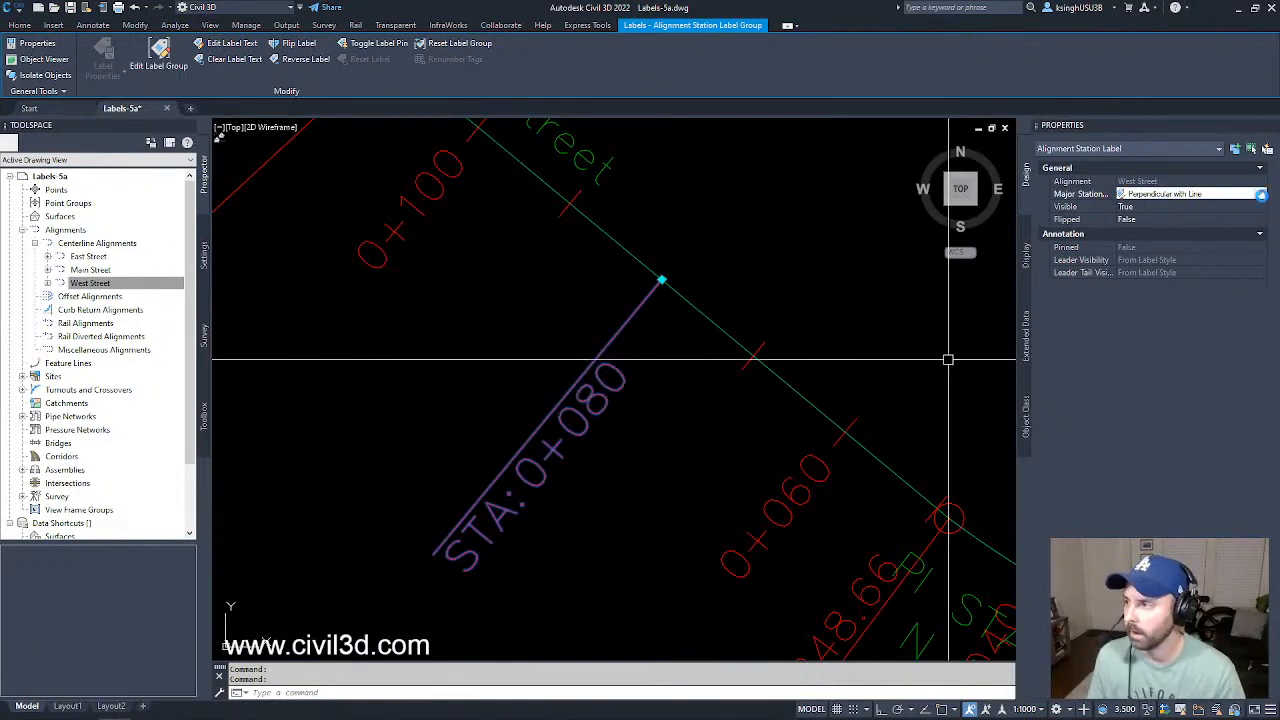
# - Start a child label style based on Perpendicular with Line for the 0+080 major station label
pyautogui.click(1260, 194)
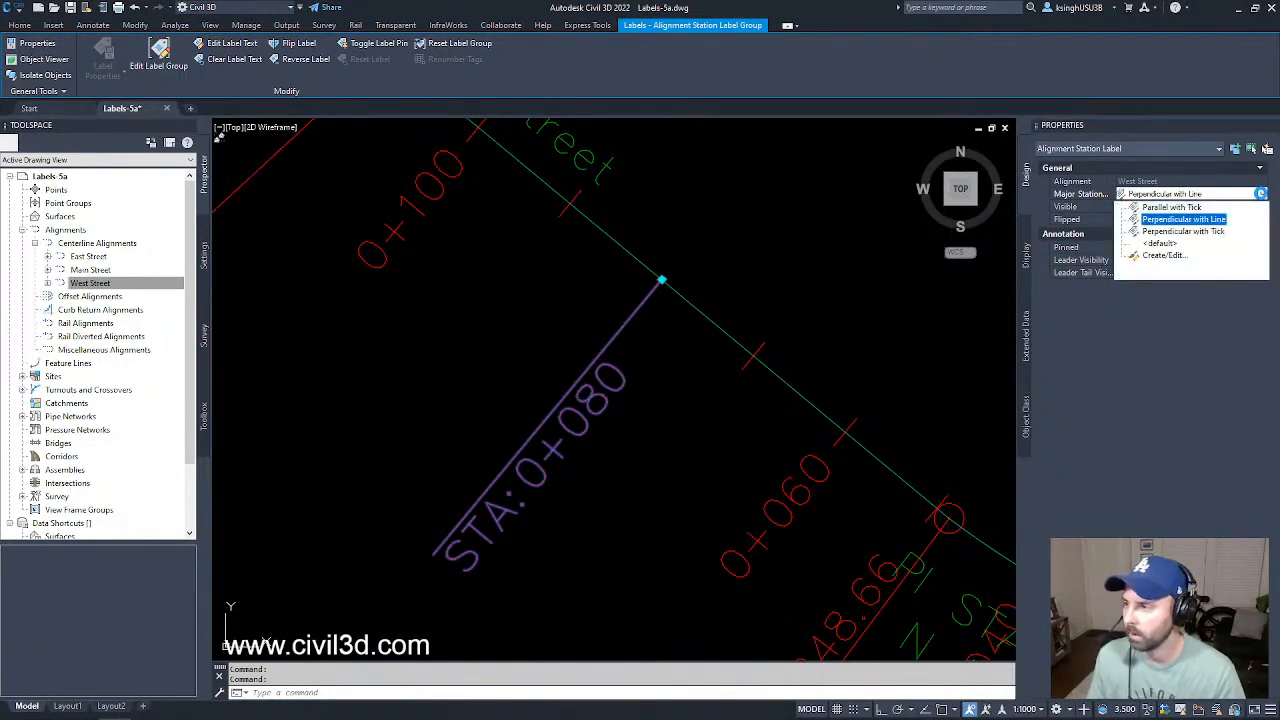
pyautogui.click(1170, 255)
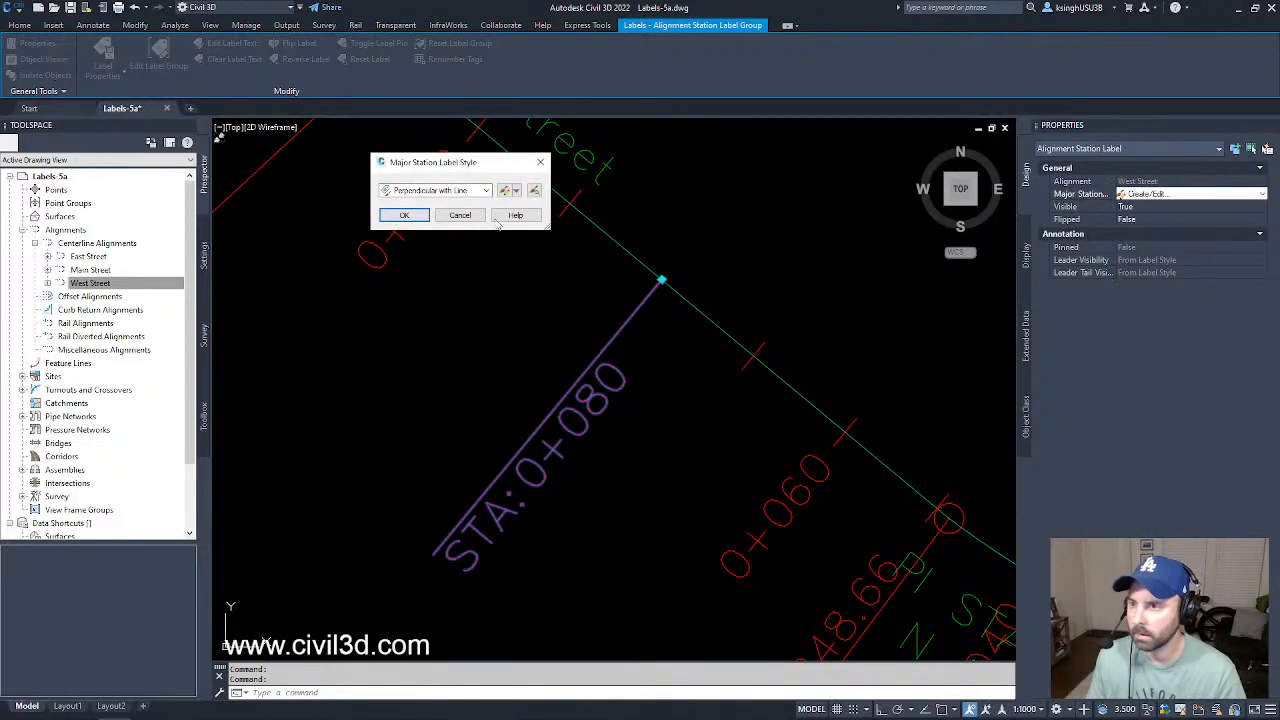
pyautogui.click(515, 191)
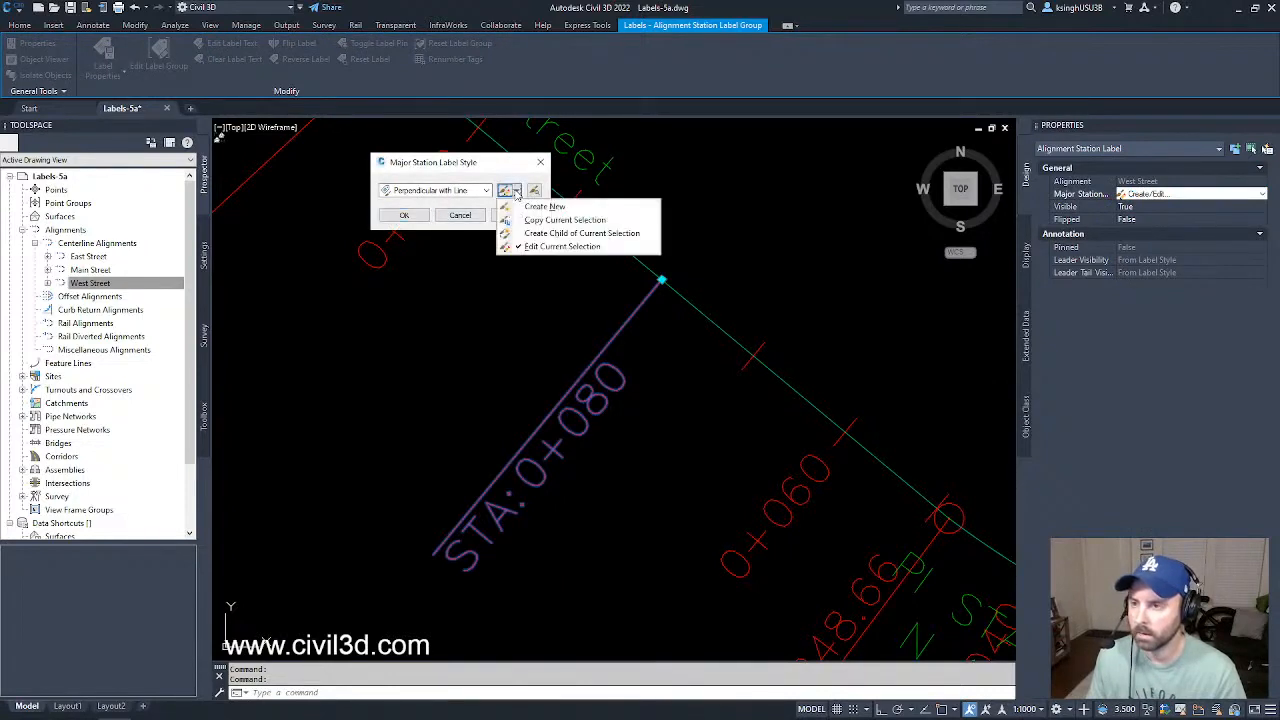
pyautogui.click(638, 236)
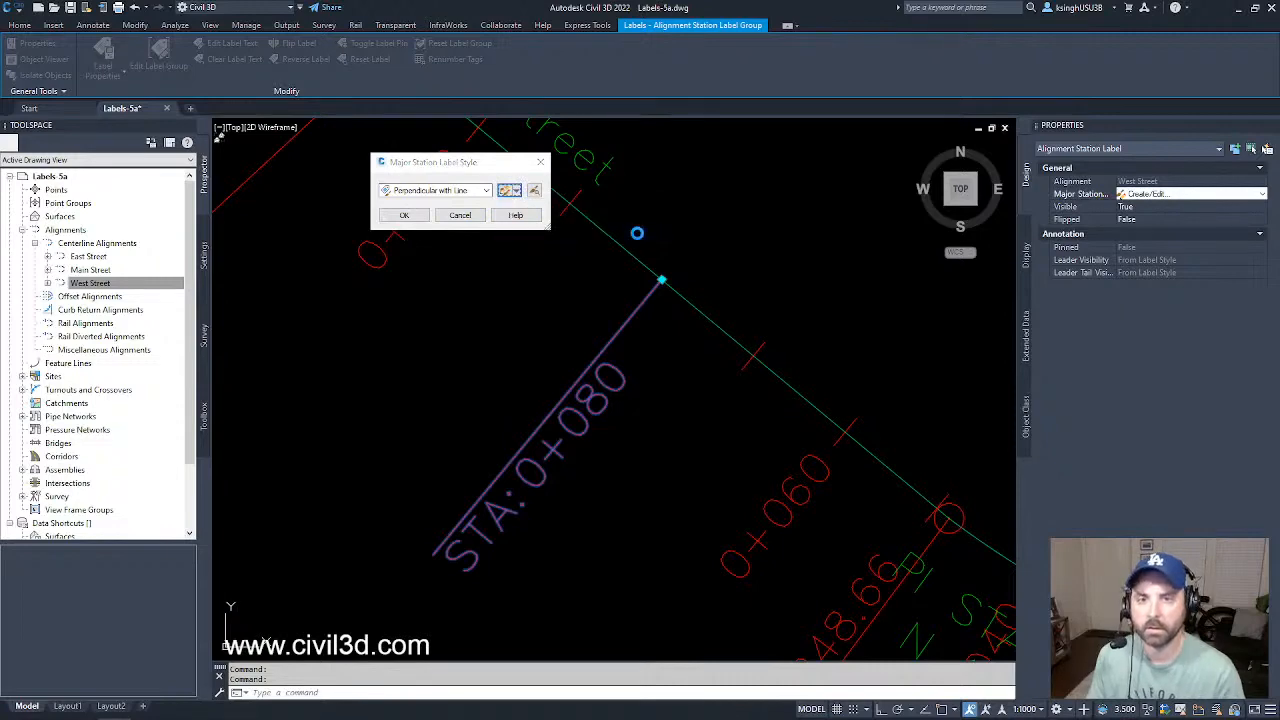
# - Name the child label style Station Emphasis and open its component layout settings
pyautogui.moveTo(614, 147); pyautogui.dragTo(720, 193)
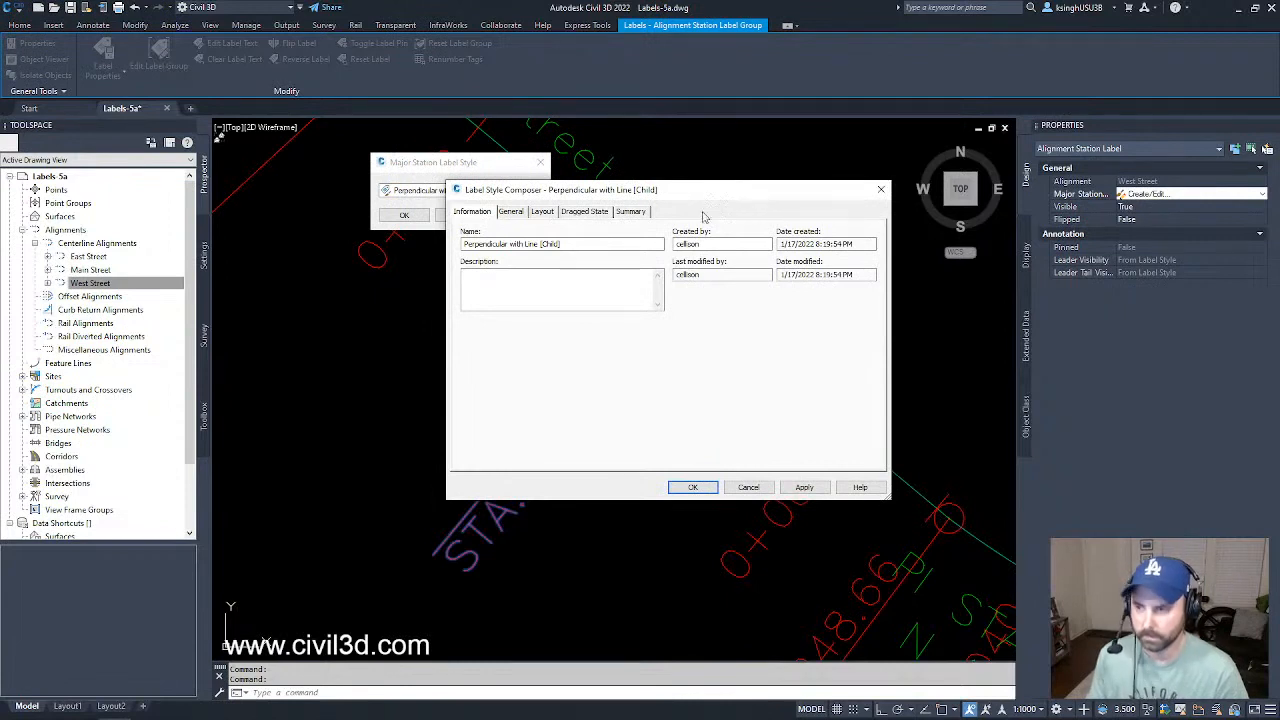
pyautogui.moveTo(580, 244); pyautogui.dragTo(372, 259)
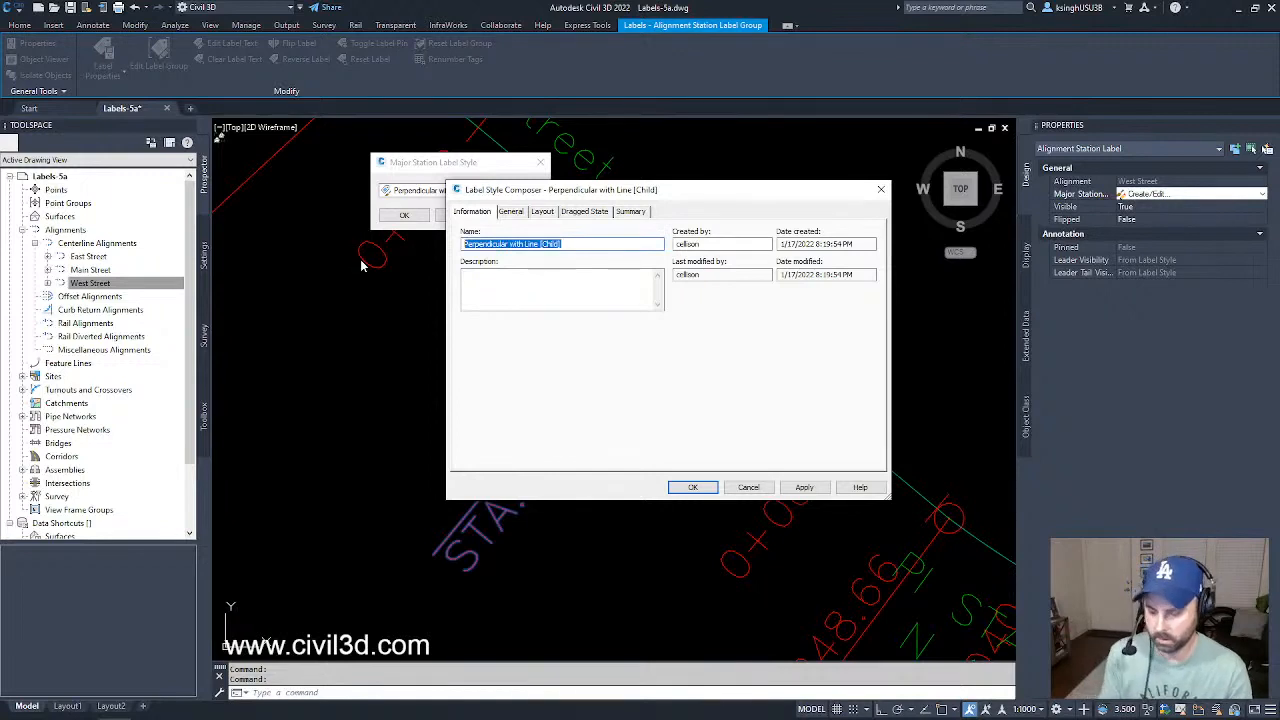
pyautogui.write('Statio')
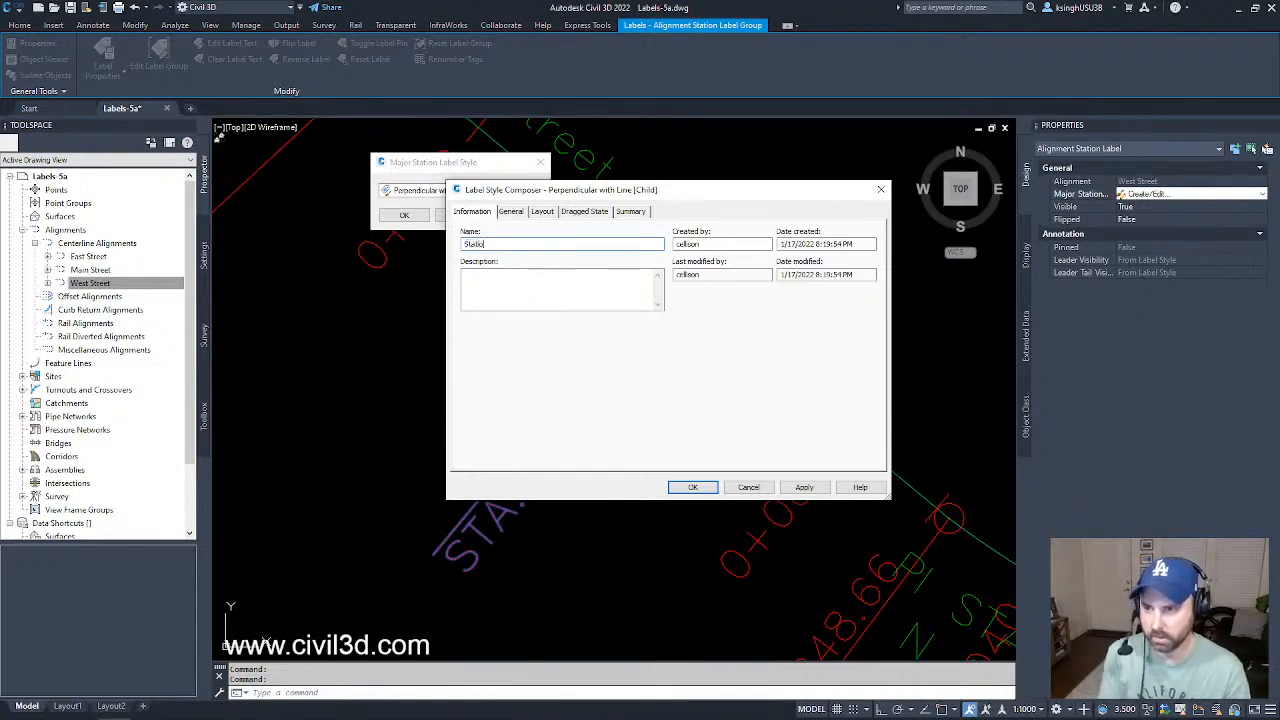
pyautogui.write('n E')
pyautogui.write('mpl')
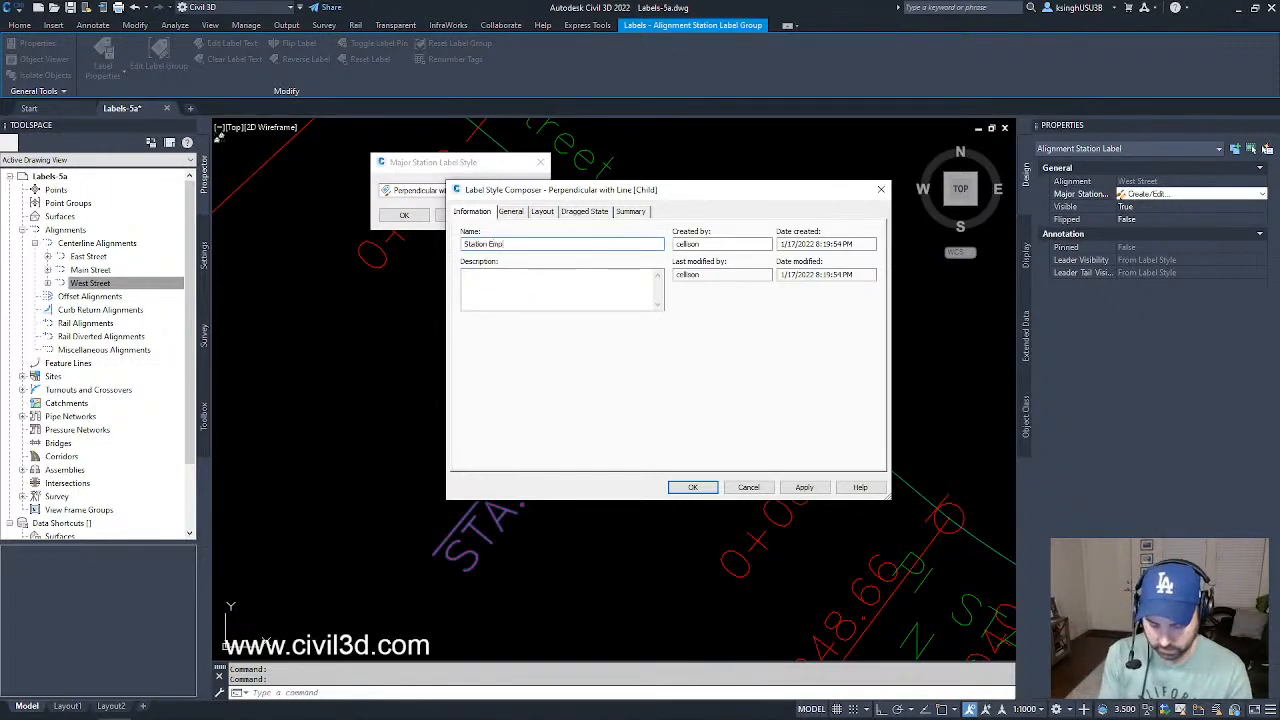
pyautogui.write('a')
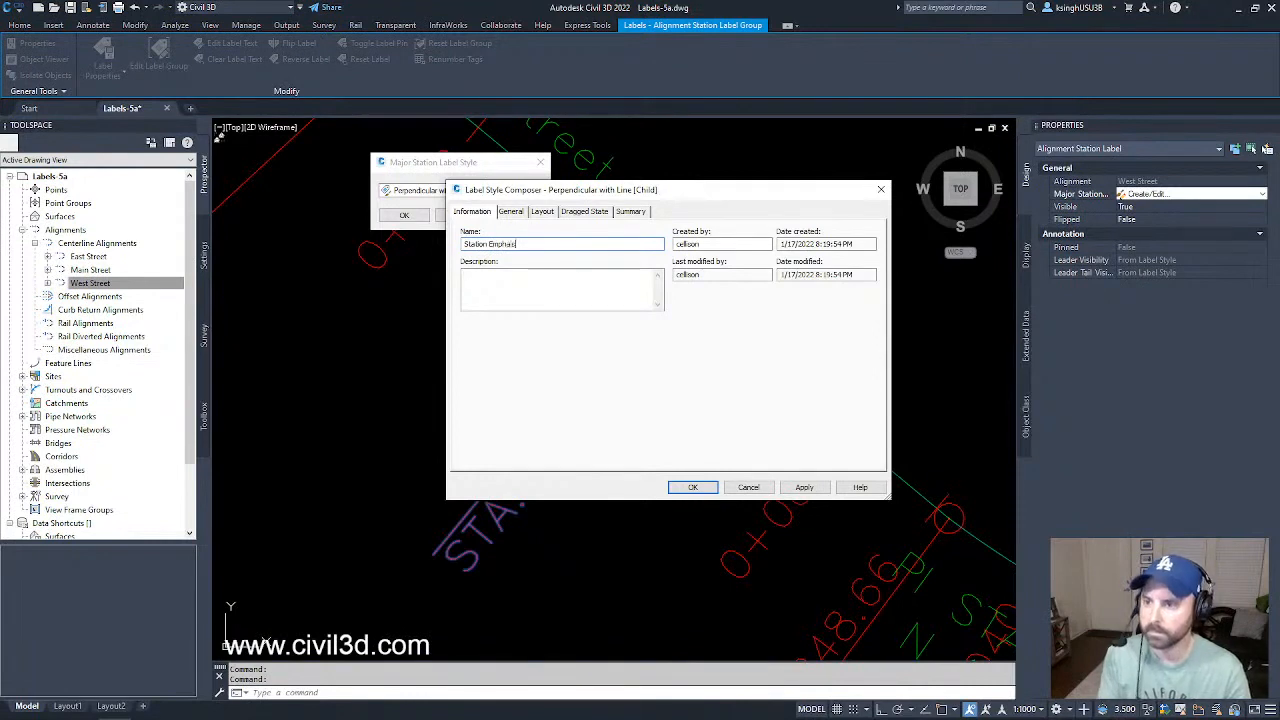
pyautogui.write('s')
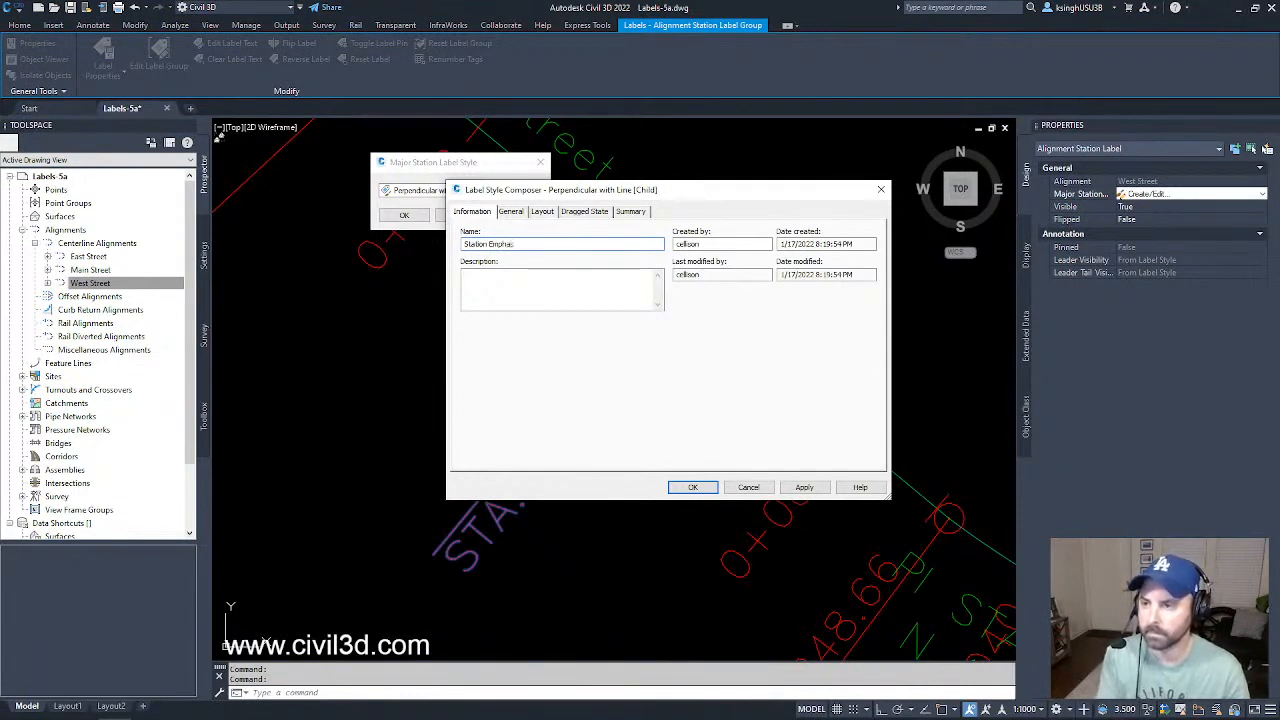
pyautogui.write('is')
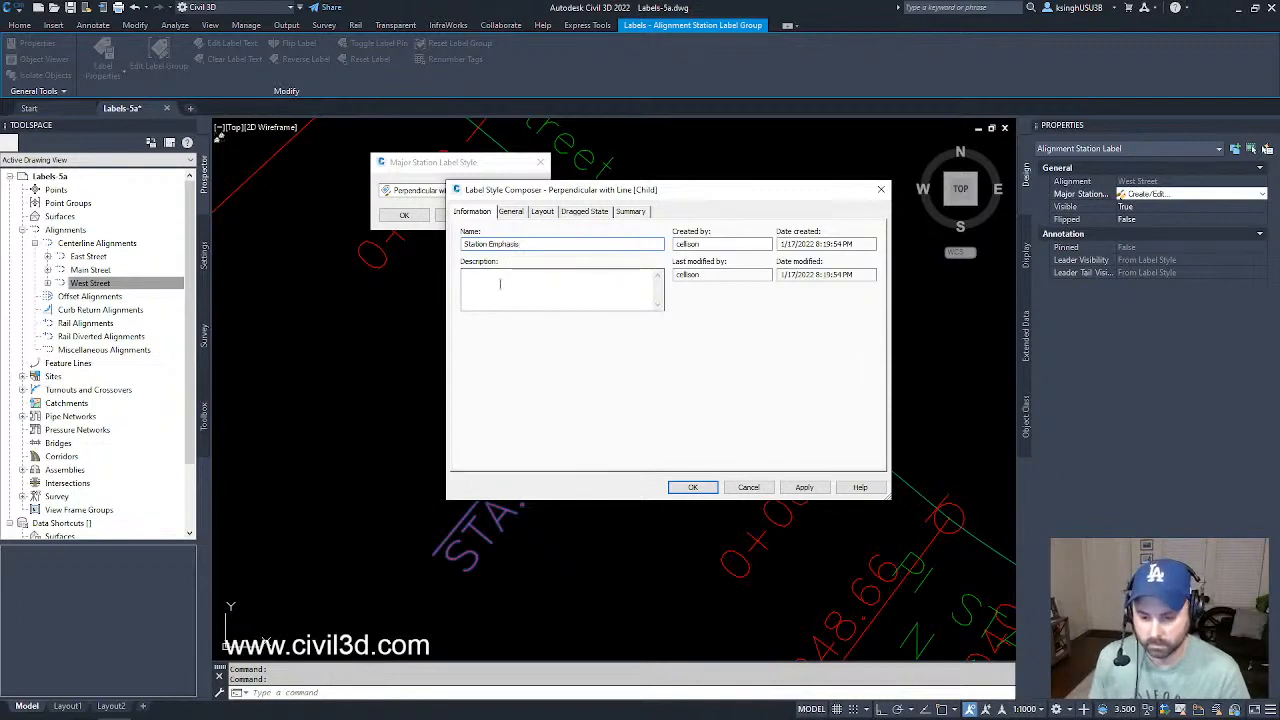
pyautogui.click(548, 213)
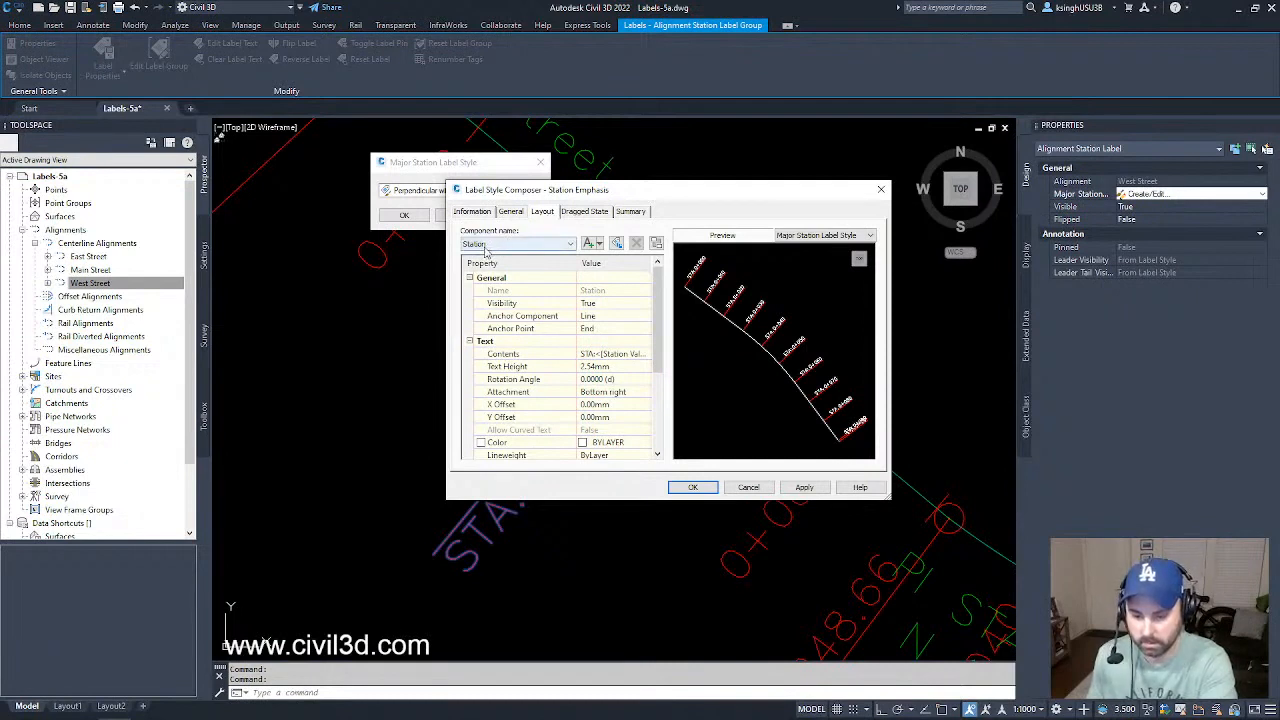
# - Set the Station component's text height to 5 mm and attachment to Middle left, and apply Station Emphasis to the 0+080 label
pyautogui.click(604, 368)
pyautogui.write('5')
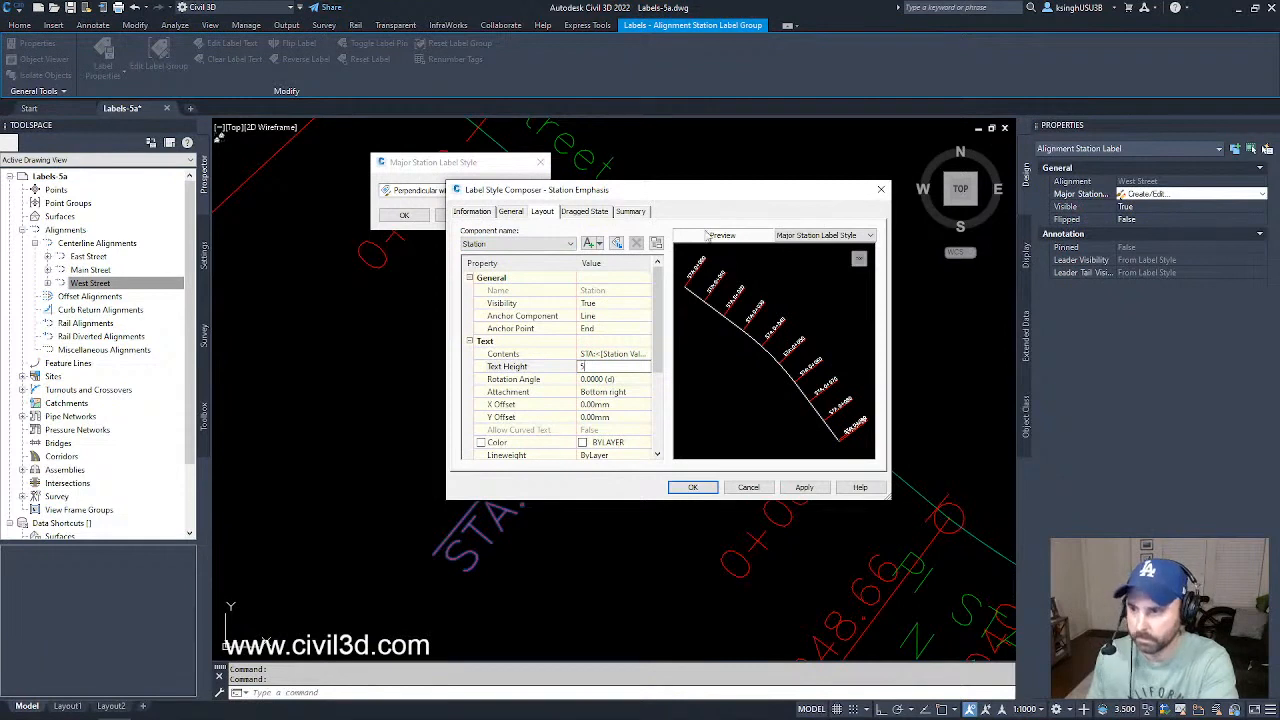
pyautogui.click(614, 393)
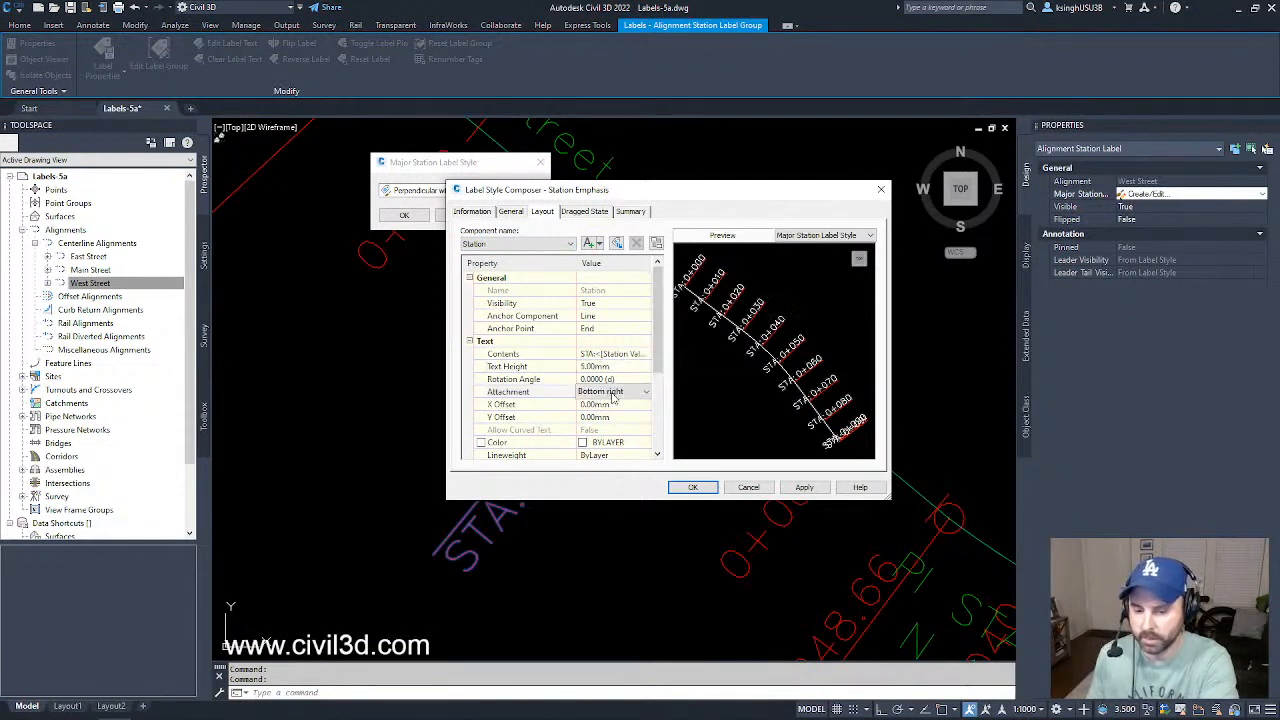
pyautogui.click(620, 392)
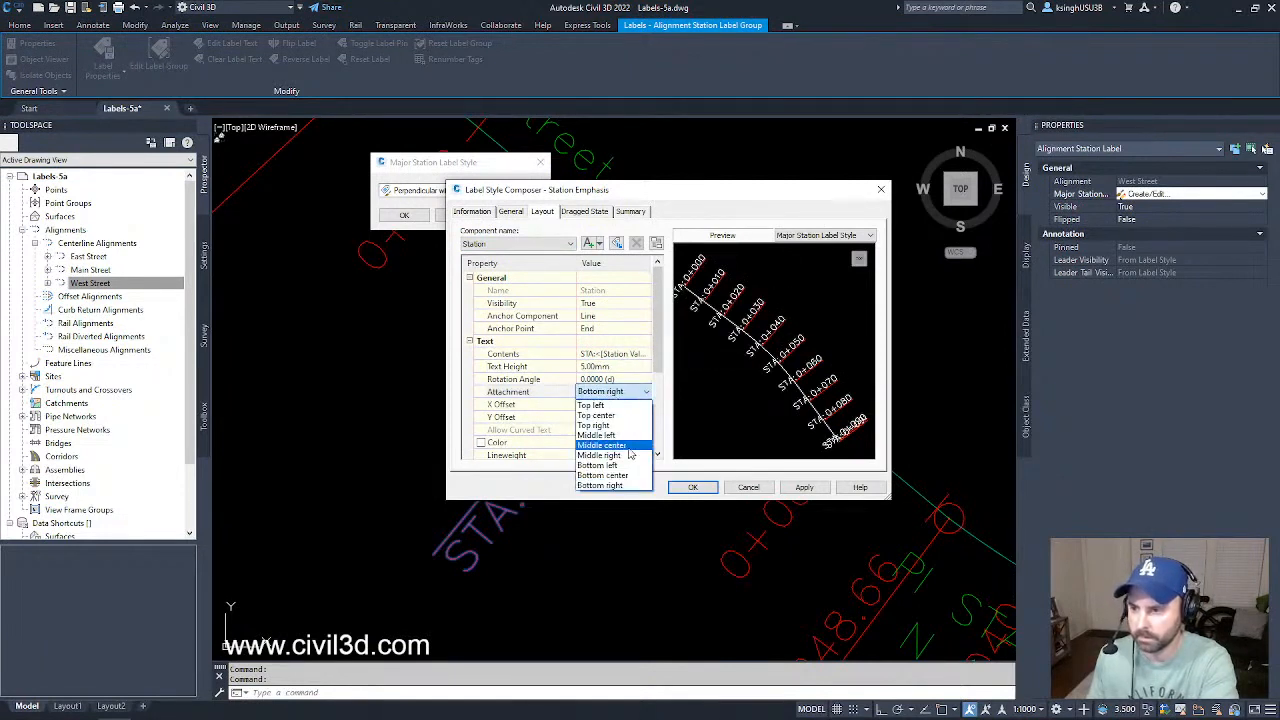
pyautogui.click(617, 436)
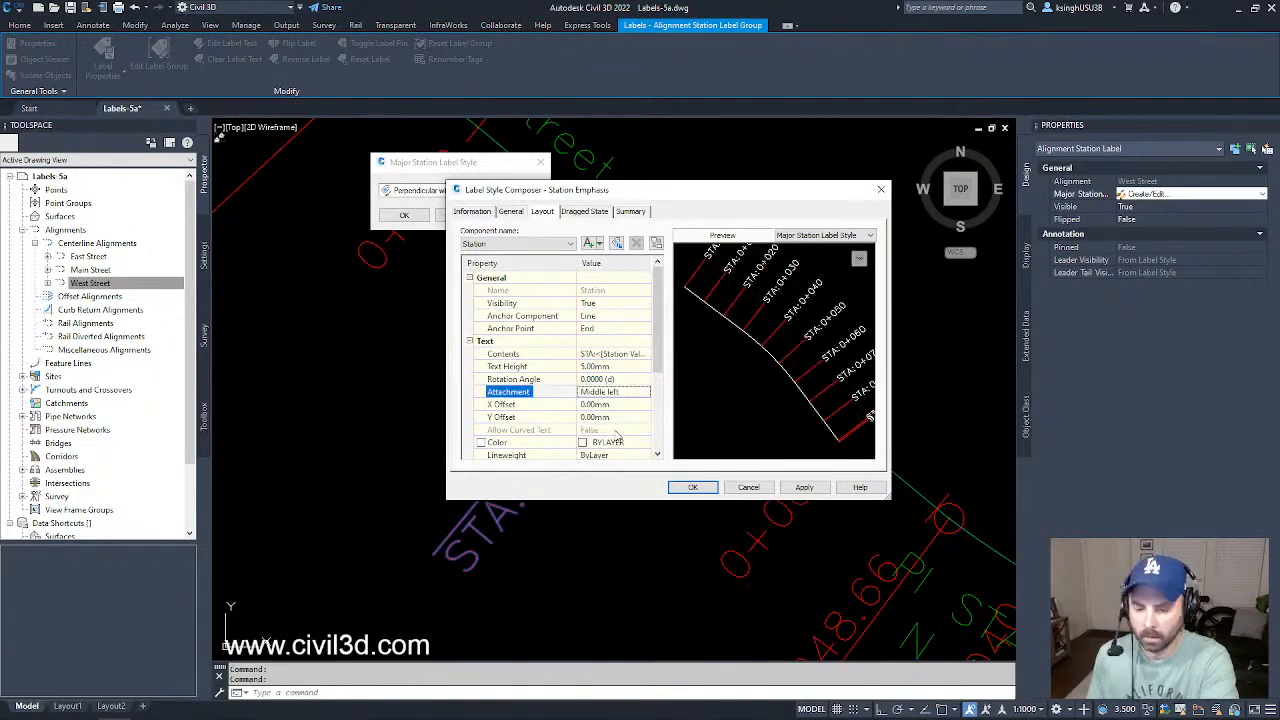
pyautogui.click(693, 488)
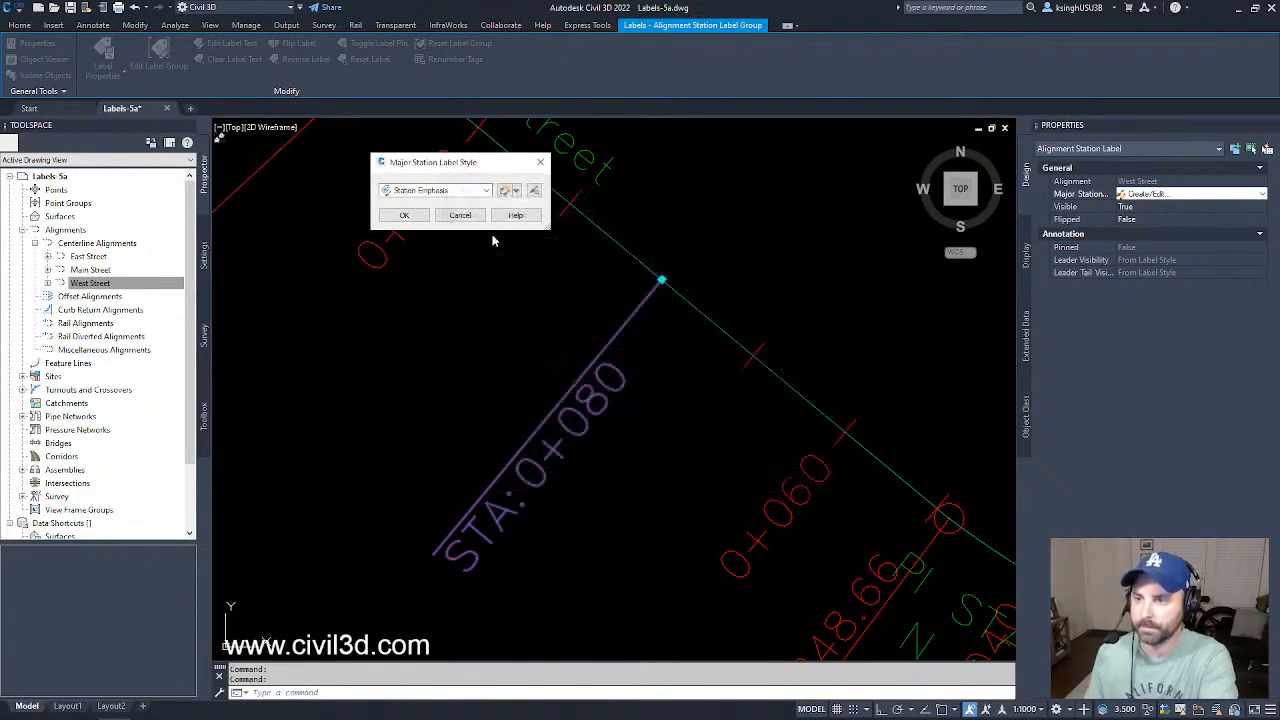
pyautogui.click(404, 216)
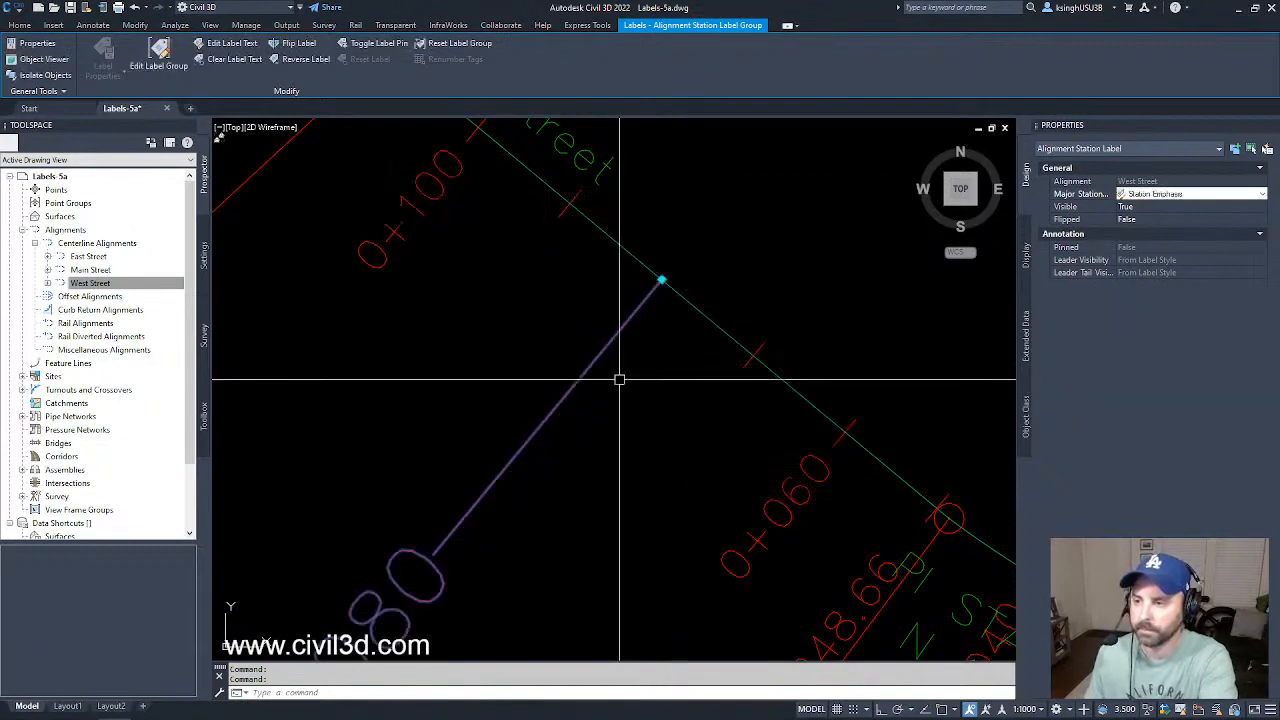
pyautogui.scroll(-5, 620, 376)
pyautogui.scroll(4, 606, 404)
pyautogui.scroll(-4, 590, 420)
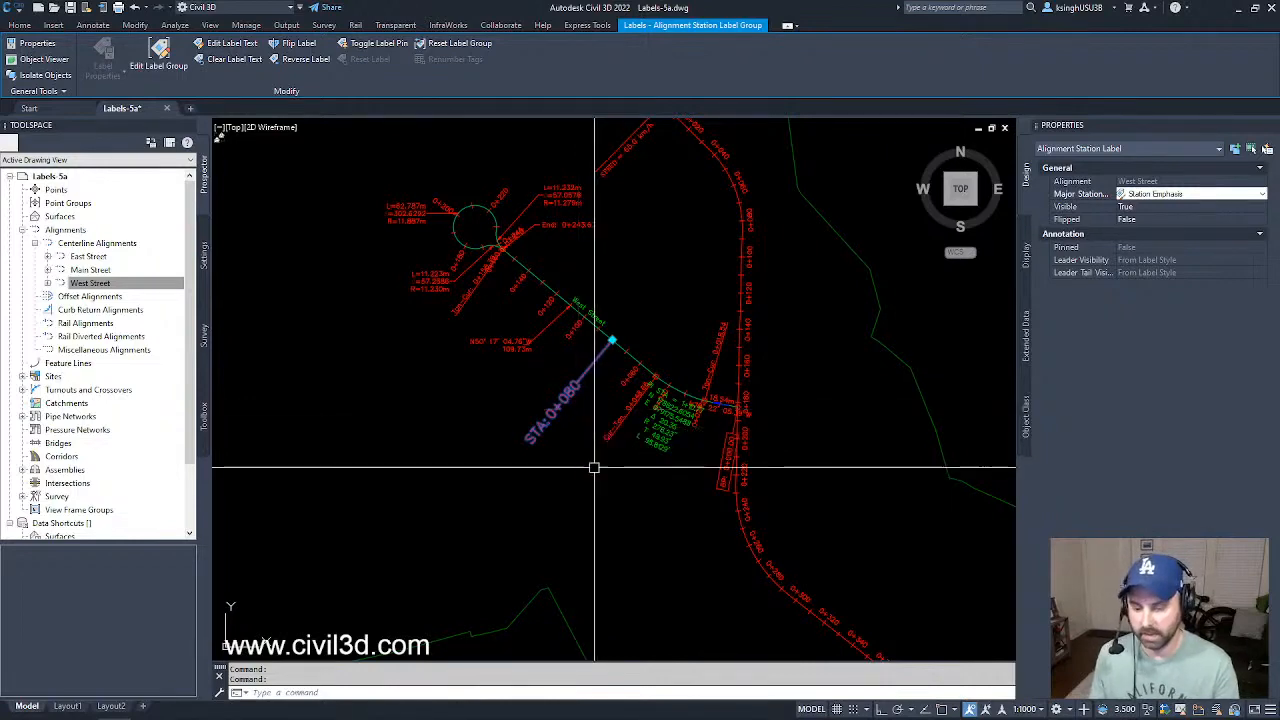
pyautogui.press('Escape')
pyautogui.press('Escape')
# - Try the Perpendicular with Line major station label style on West Street's single 0+100 label
pyautogui.moveTo(559, 476)
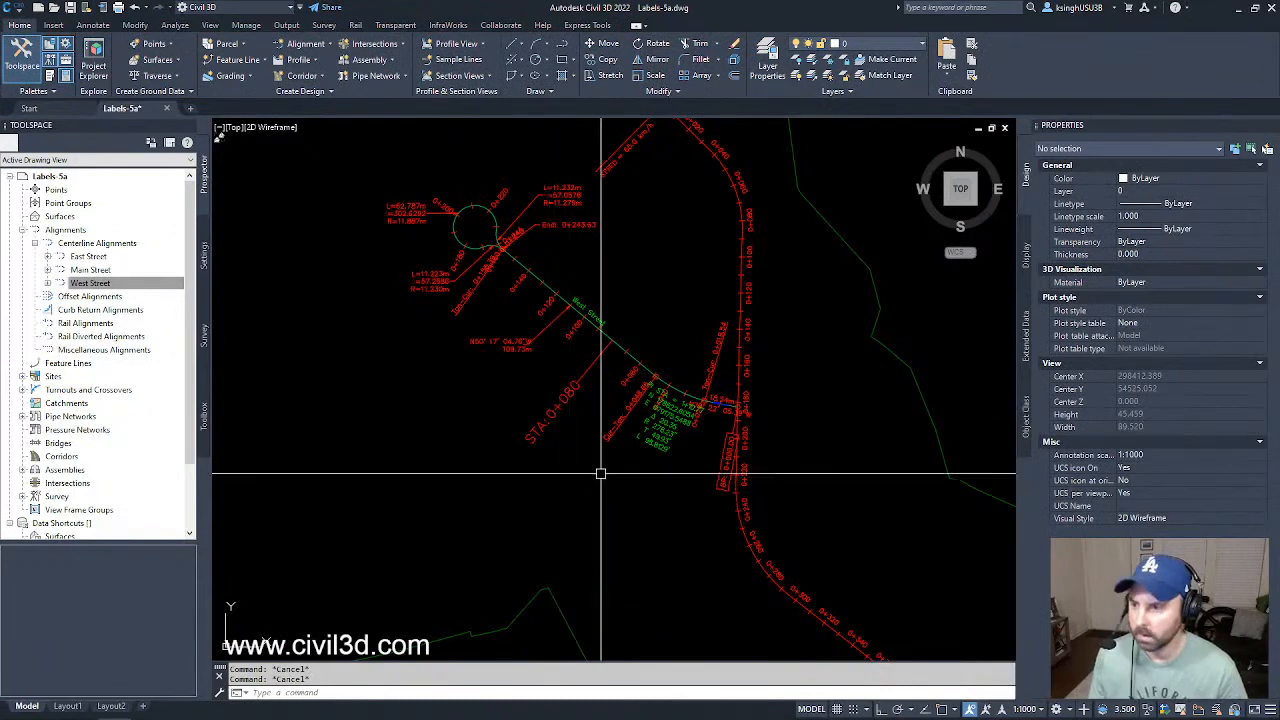
pyautogui.scroll(4, 568, 328)
pyautogui.scroll(2, 568, 328)
pyautogui.moveTo(580, 382); pyautogui.dragTo(659, 288, button='middle')
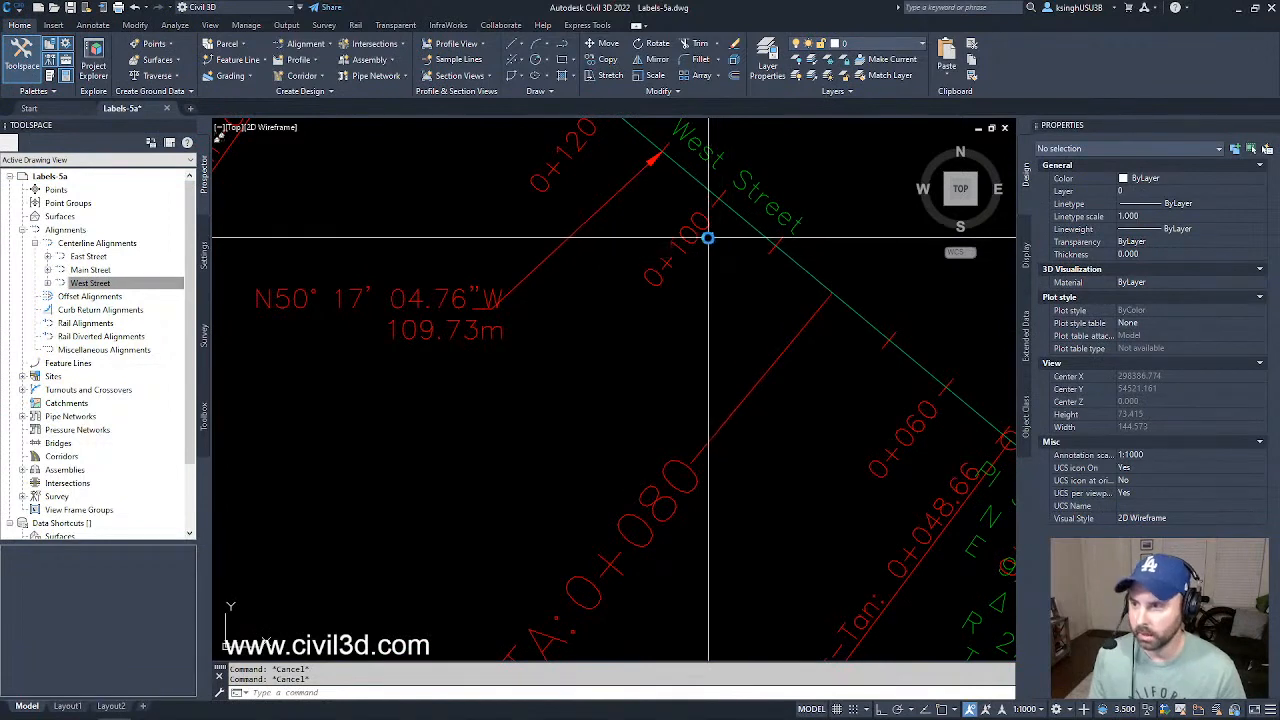
pyautogui.click(706, 230)
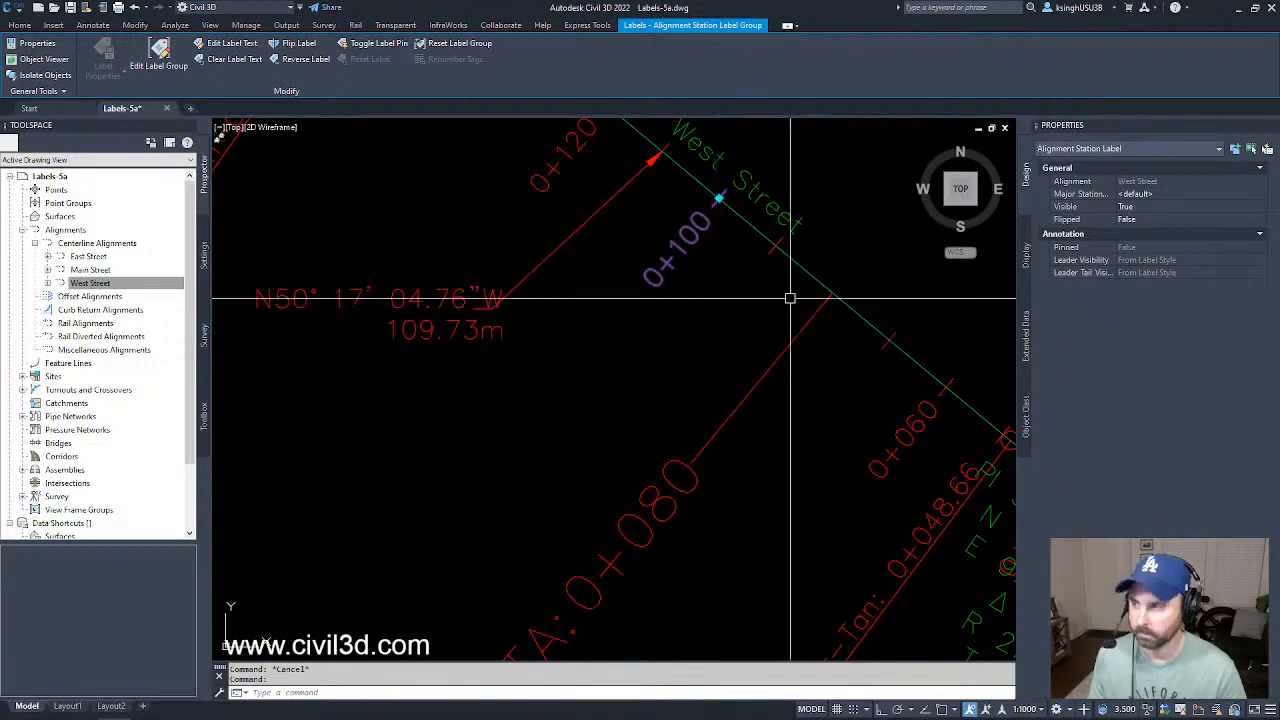
pyautogui.click(1154, 194)
pyautogui.click(1167, 194)
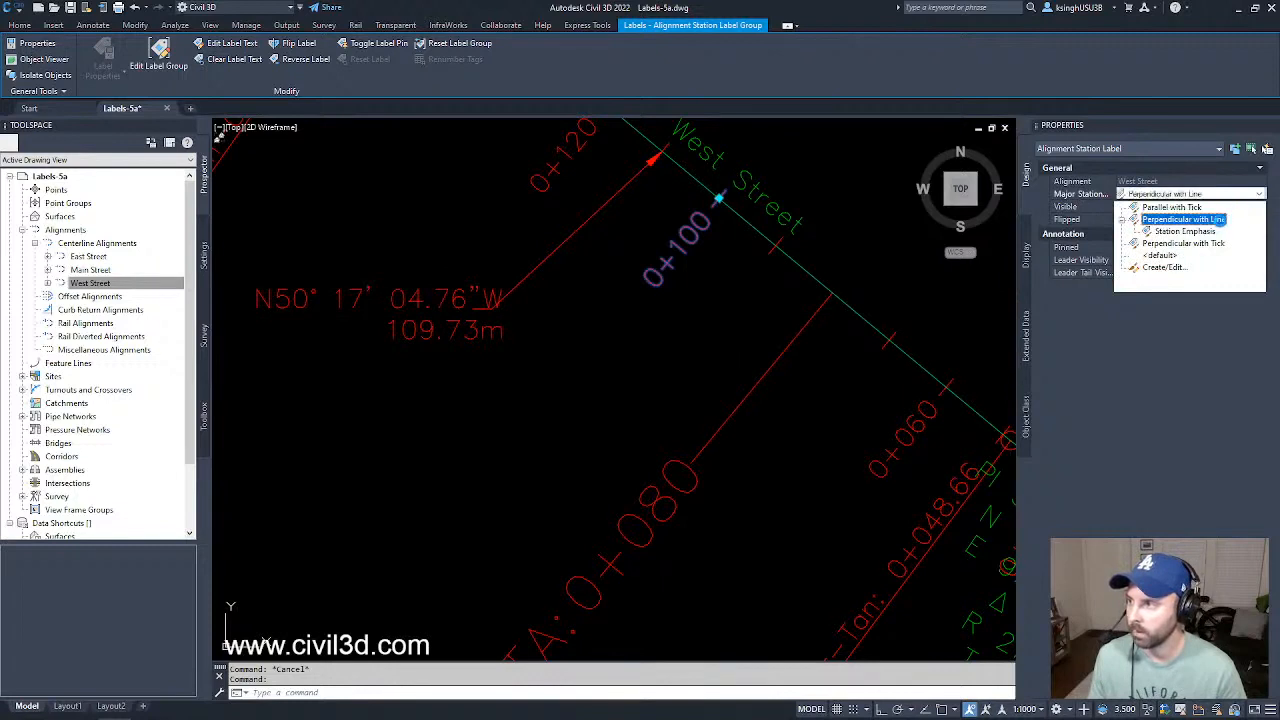
pyautogui.click(1216, 219)
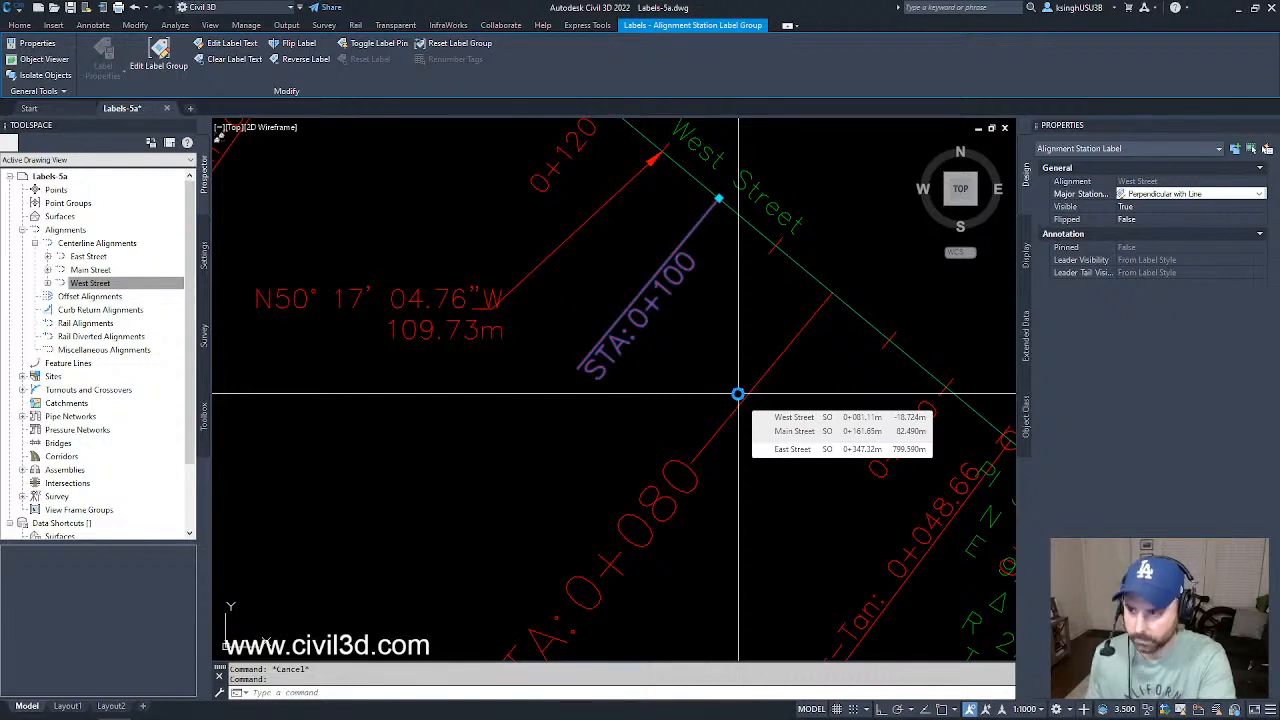
pyautogui.scroll(-3, 738, 394)
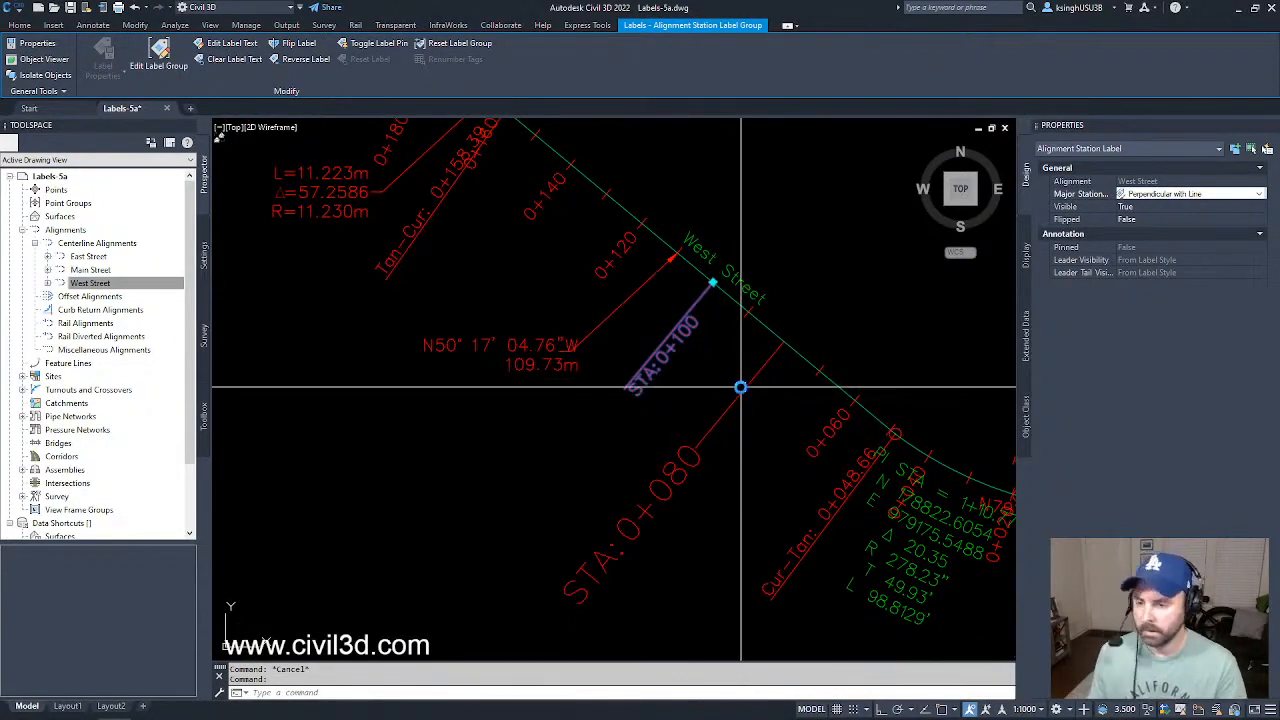
pyautogui.press('Escape')
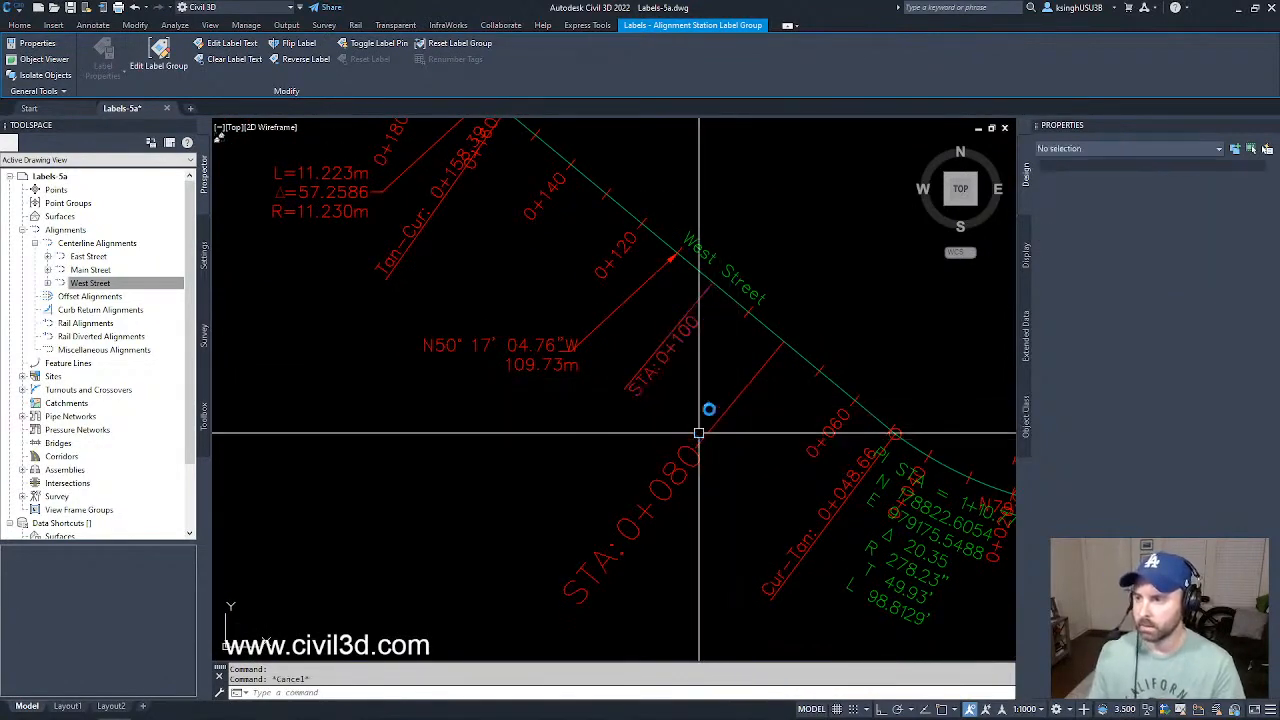
# - Undo the label style change on West Street's 0+100 station label
pyautogui.click(688, 356)
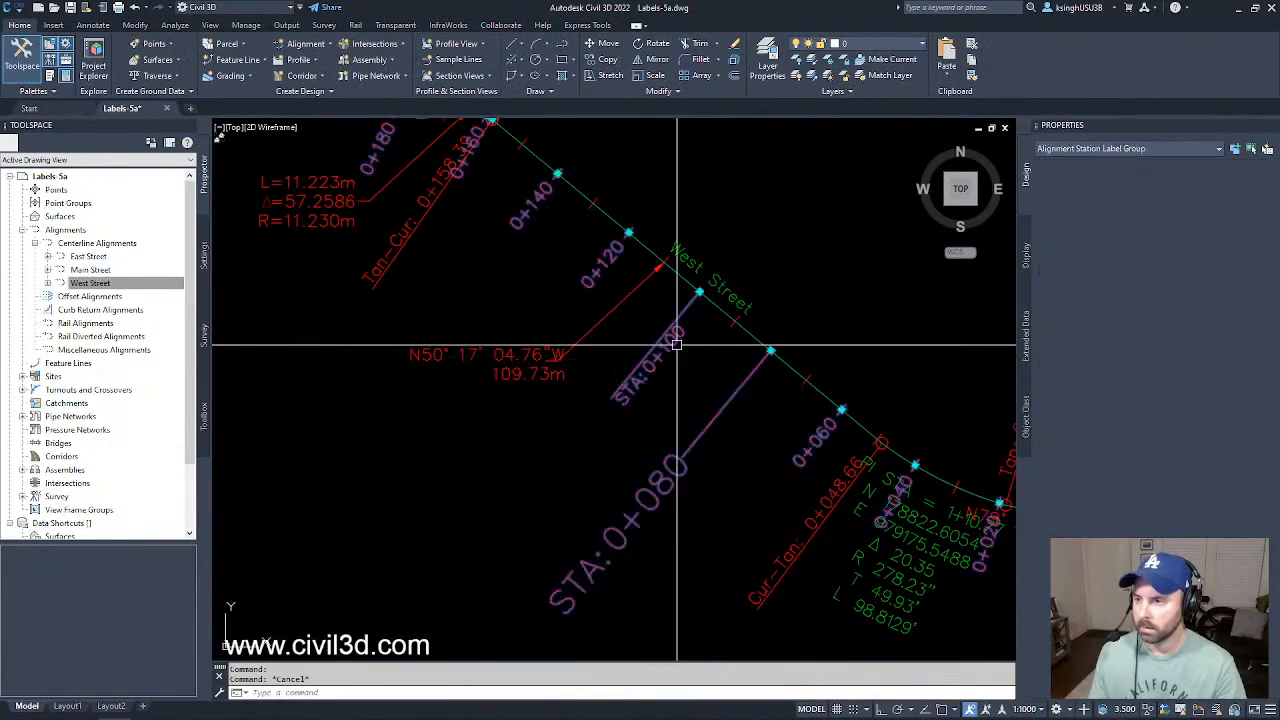
pyautogui.press('Escape')
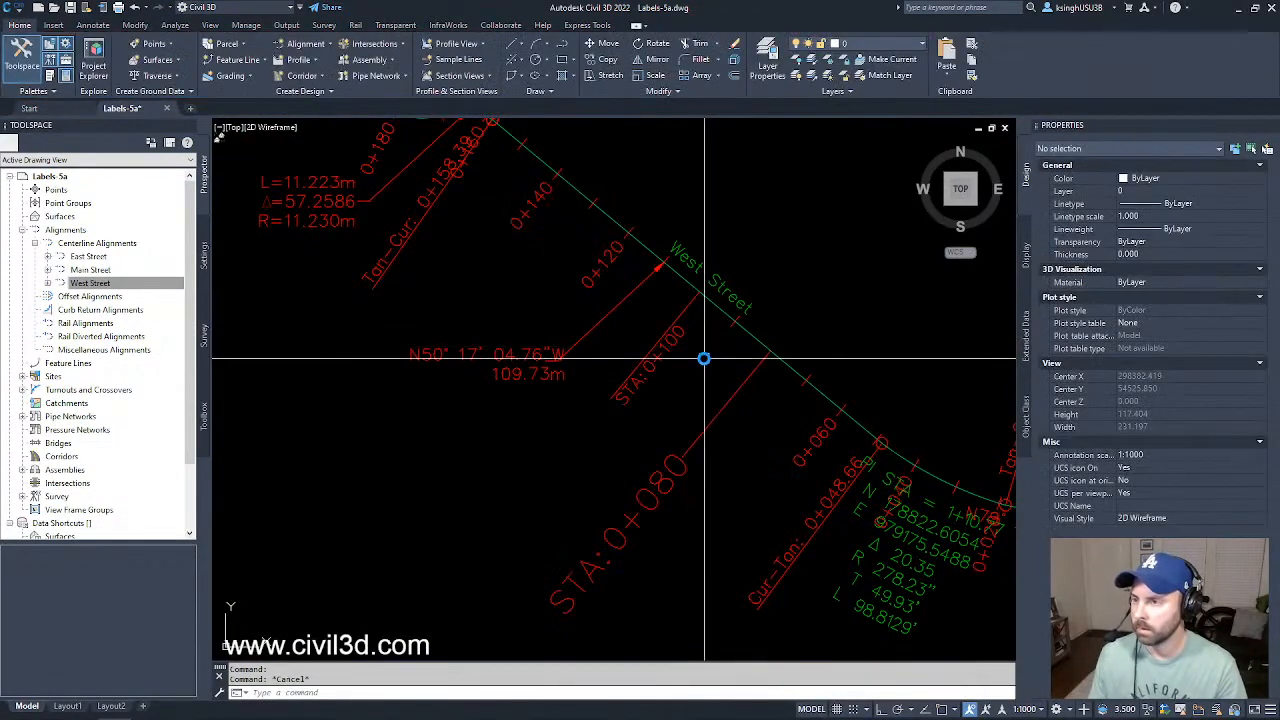
pyautogui.scroll(-1, 708, 375)
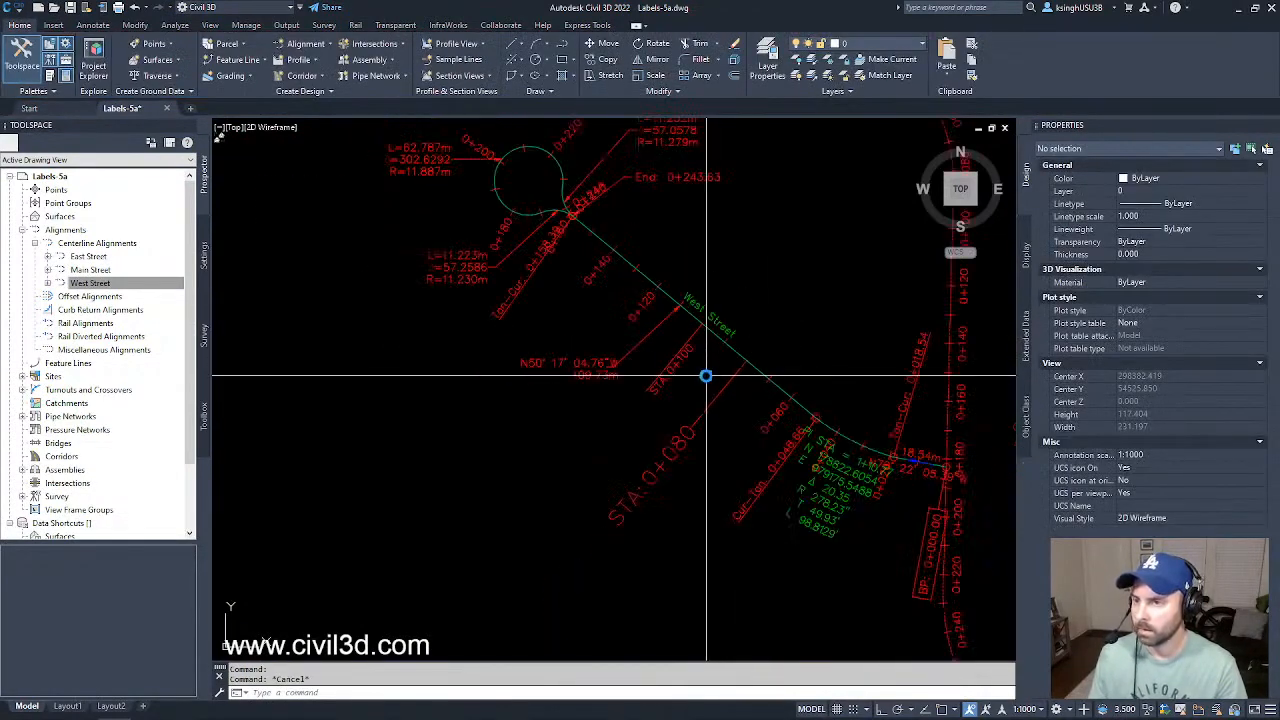
pyautogui.scroll(1, 705, 372)
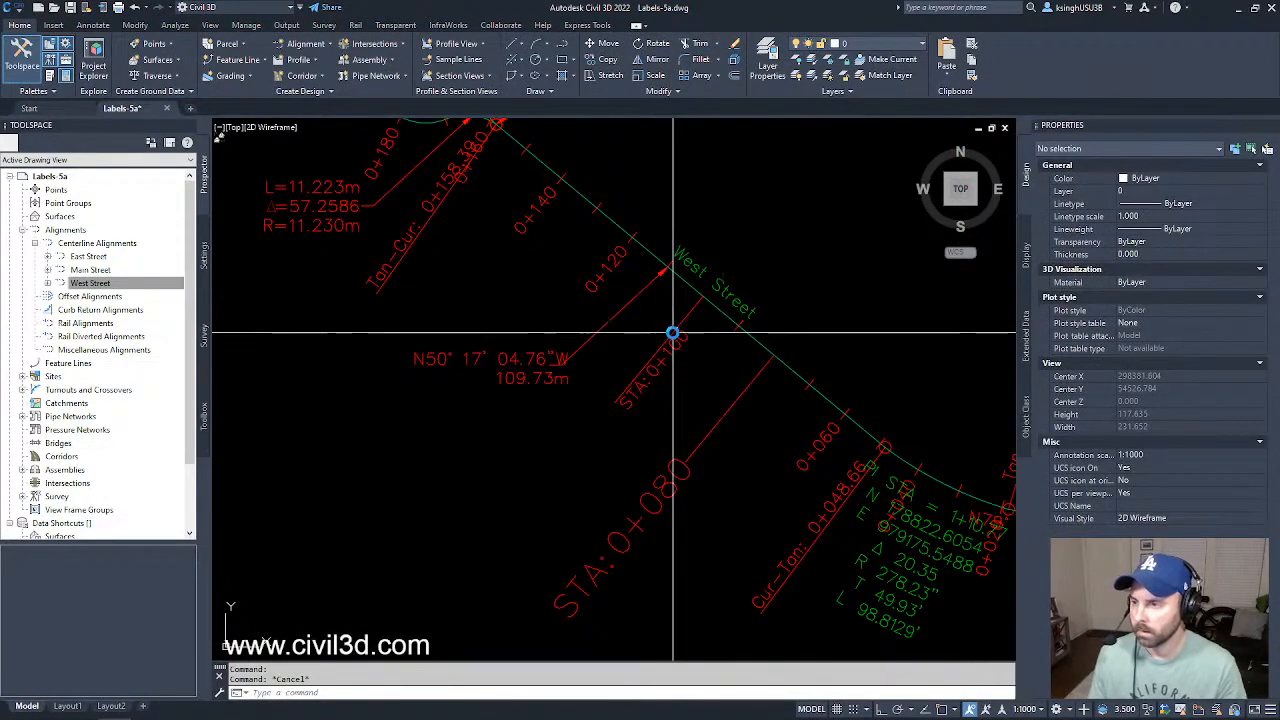
pyautogui.click(726, 380)
pyautogui.scroll(1, 717, 363)
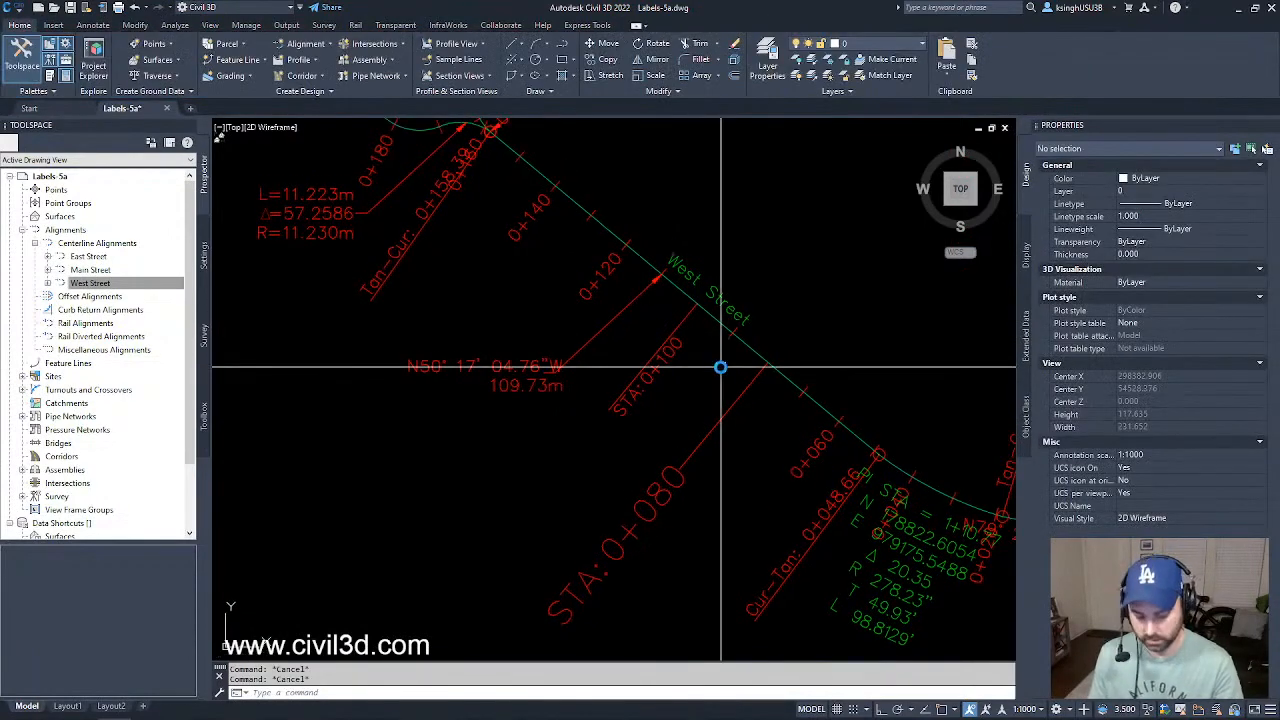
pyautogui.scroll(1, 716, 367)
pyautogui.hotkey('ctrl', 'z')
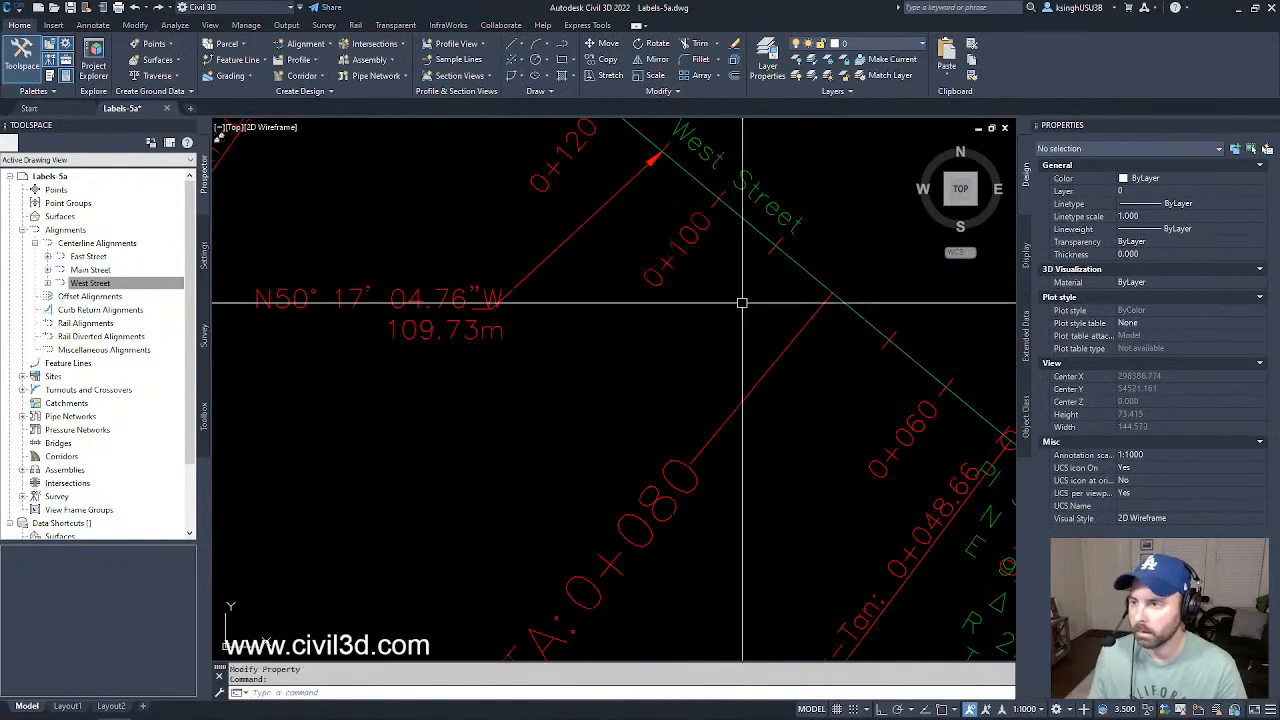
# - Change the major station label style of West Street's single 0+100 label to Perpendicular with Line
pyautogui.click(689, 240)
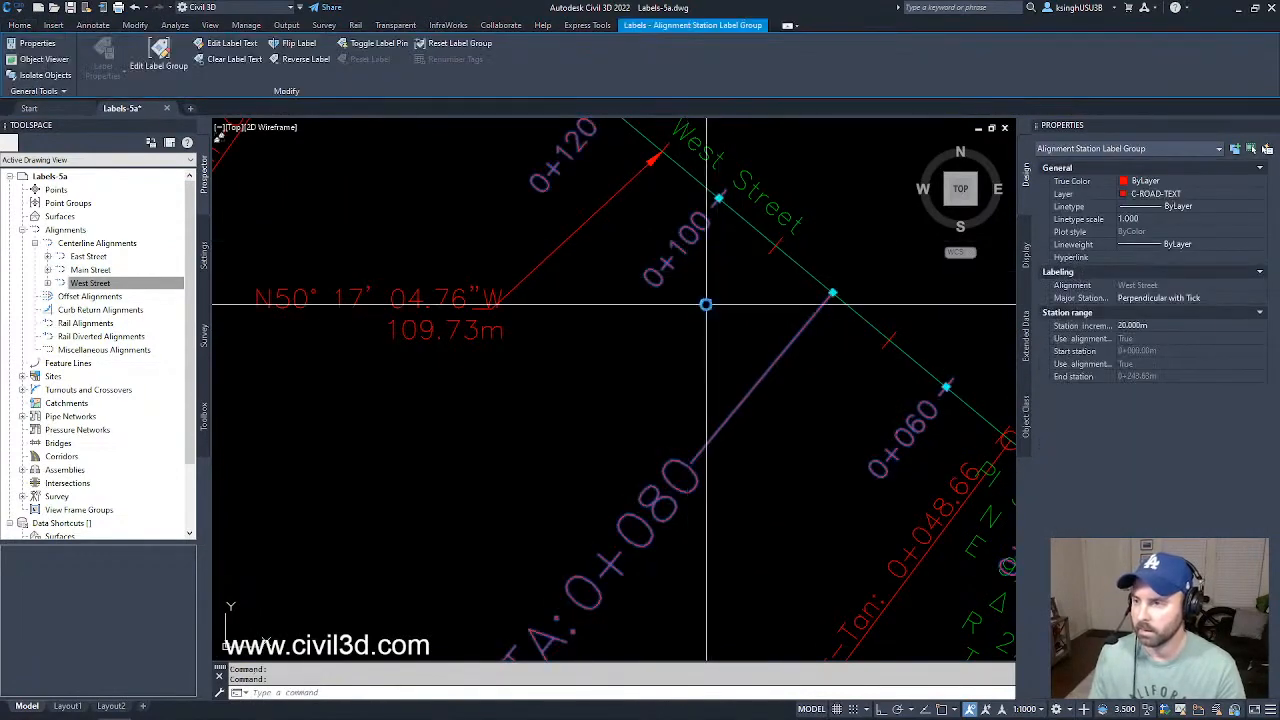
pyautogui.press('Escape')
pyautogui.press('Escape')
pyautogui.click(686, 236)
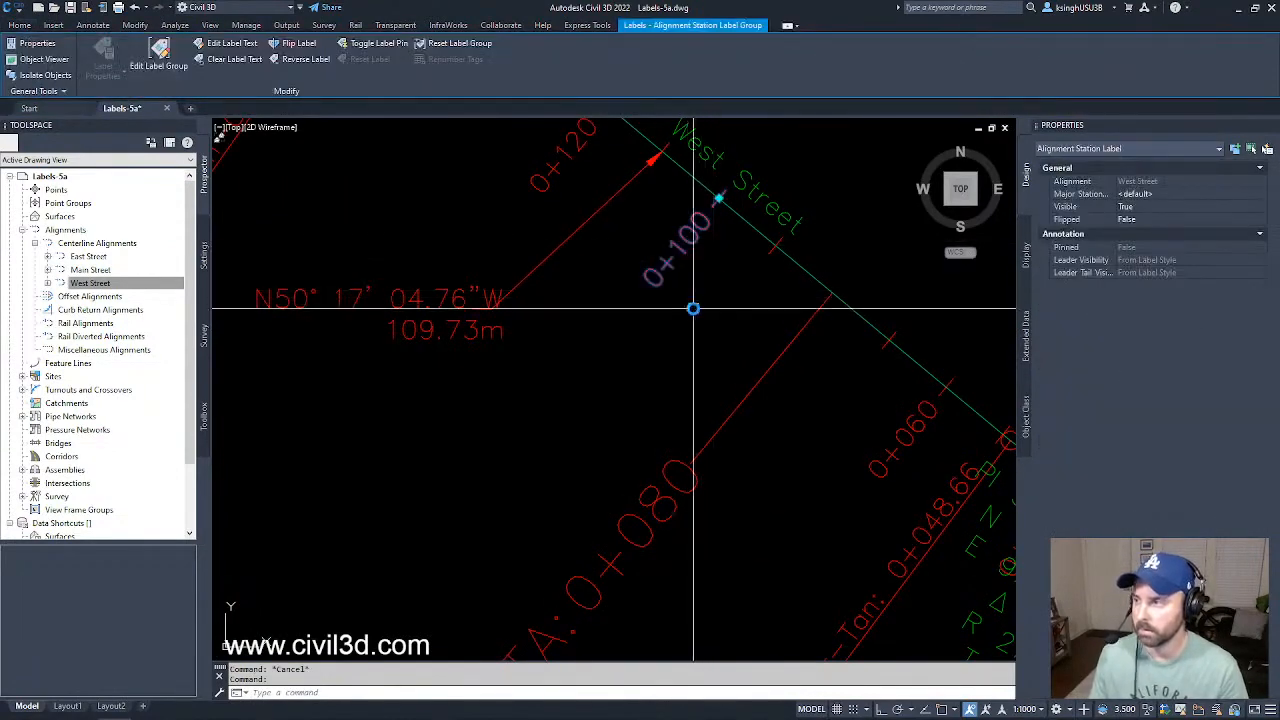
pyautogui.click(1170, 194)
pyautogui.click(1178, 194)
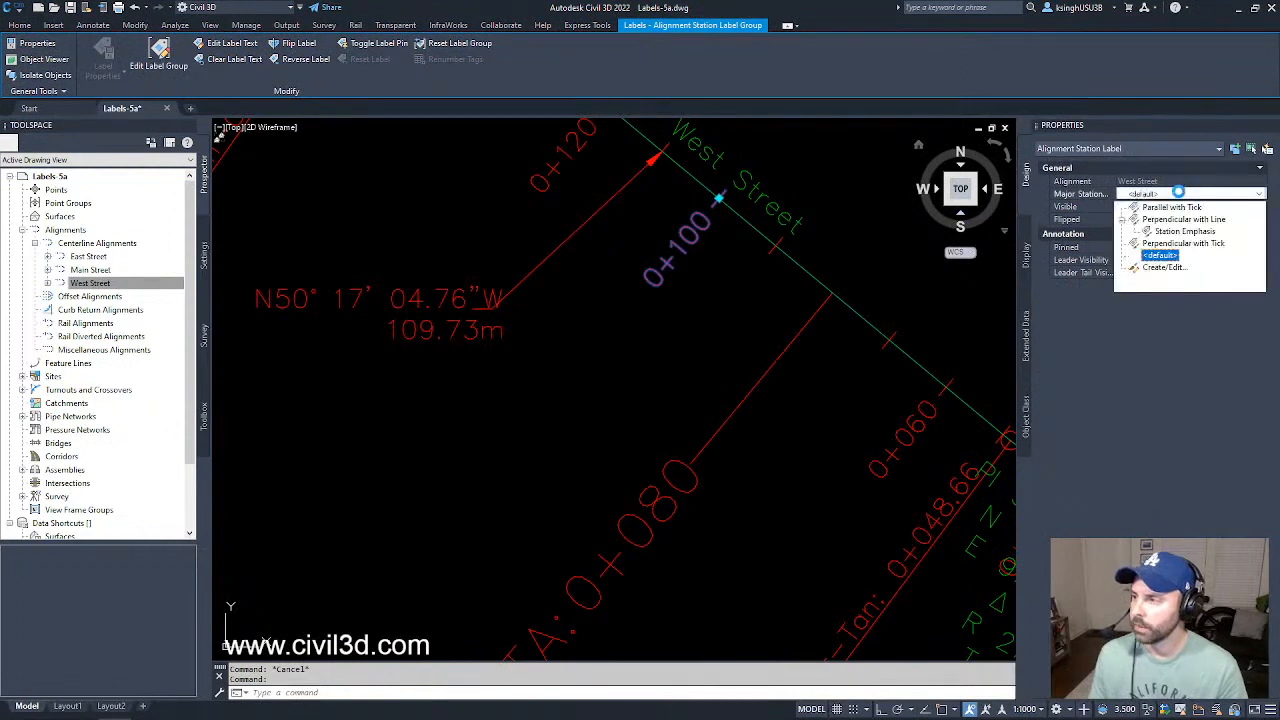
pyautogui.click(1228, 220)
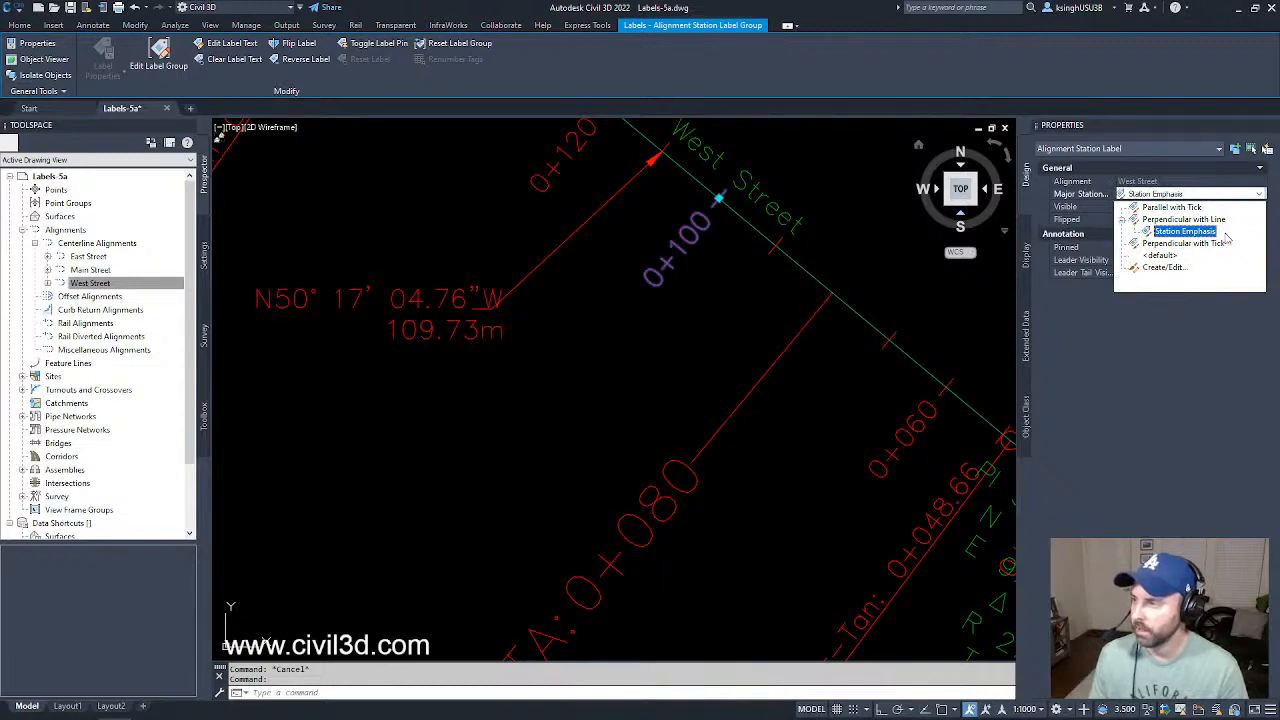
pyautogui.click(1221, 219)
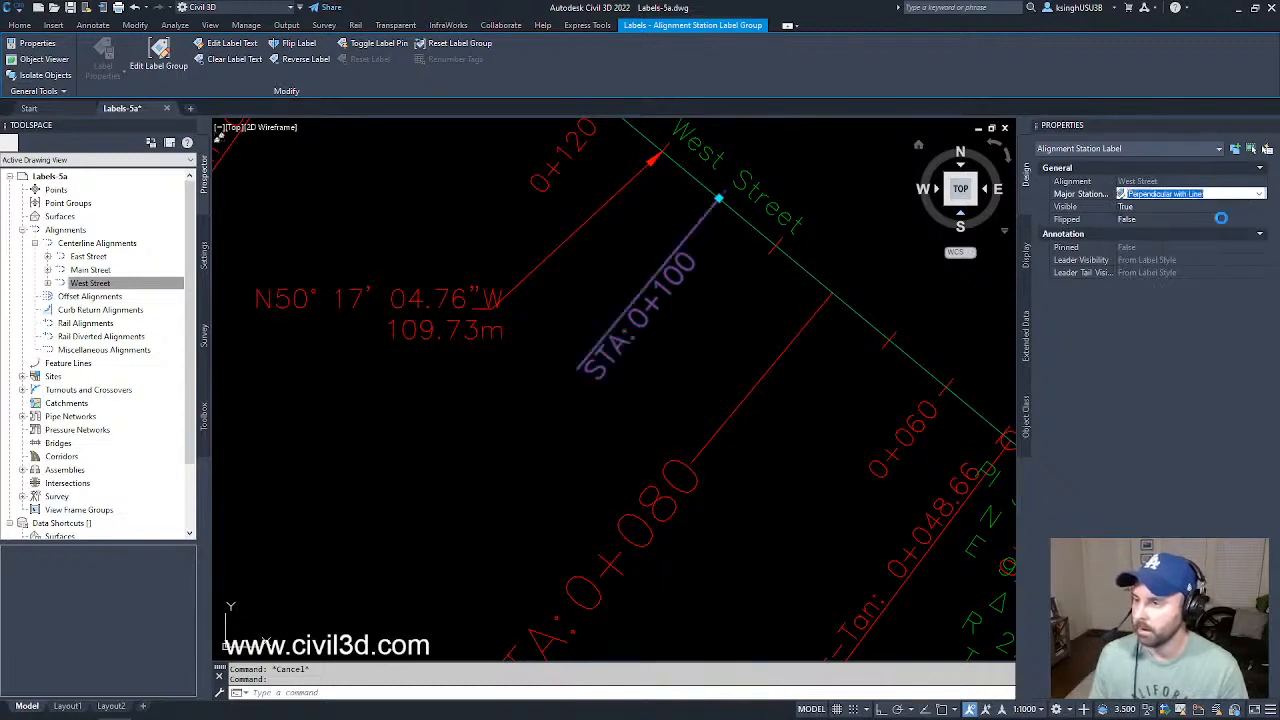
pyautogui.press('Escape')
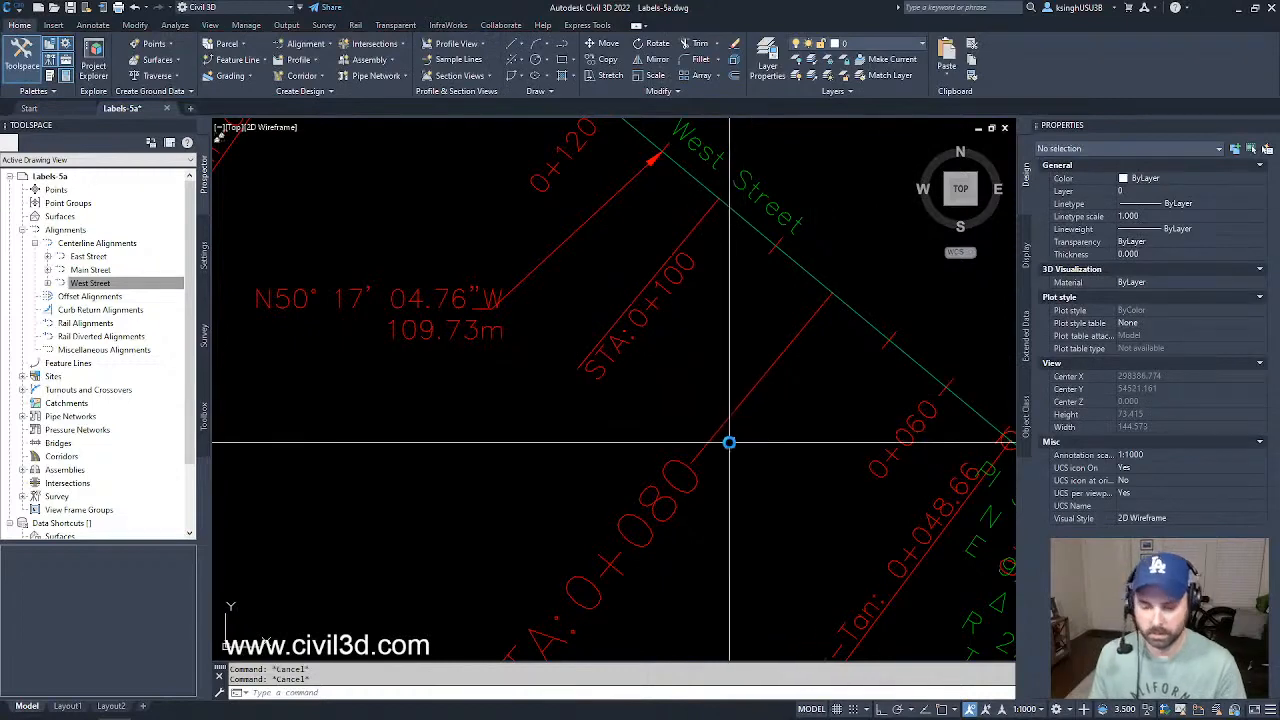
# - Expand the drawing settings' alignment label styles down to the Major Station styles, and widen the Toolspace
pyautogui.moveTo(729, 442)
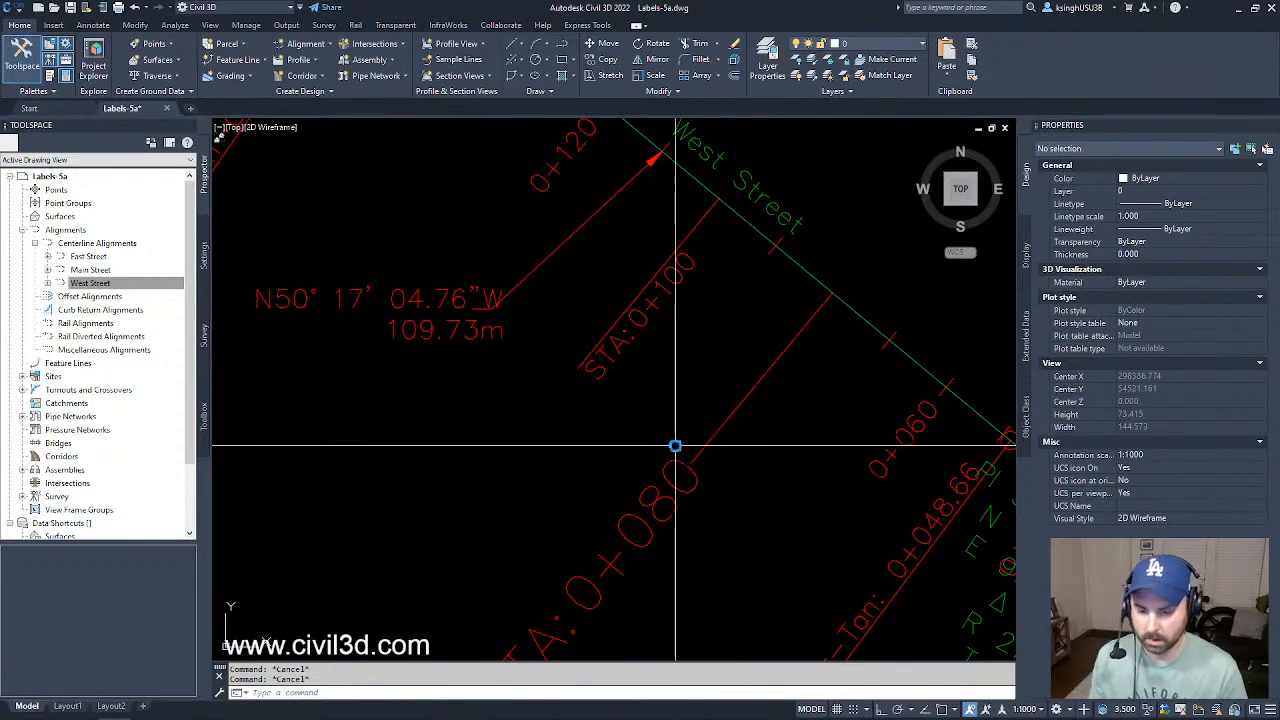
pyautogui.click(90, 283)
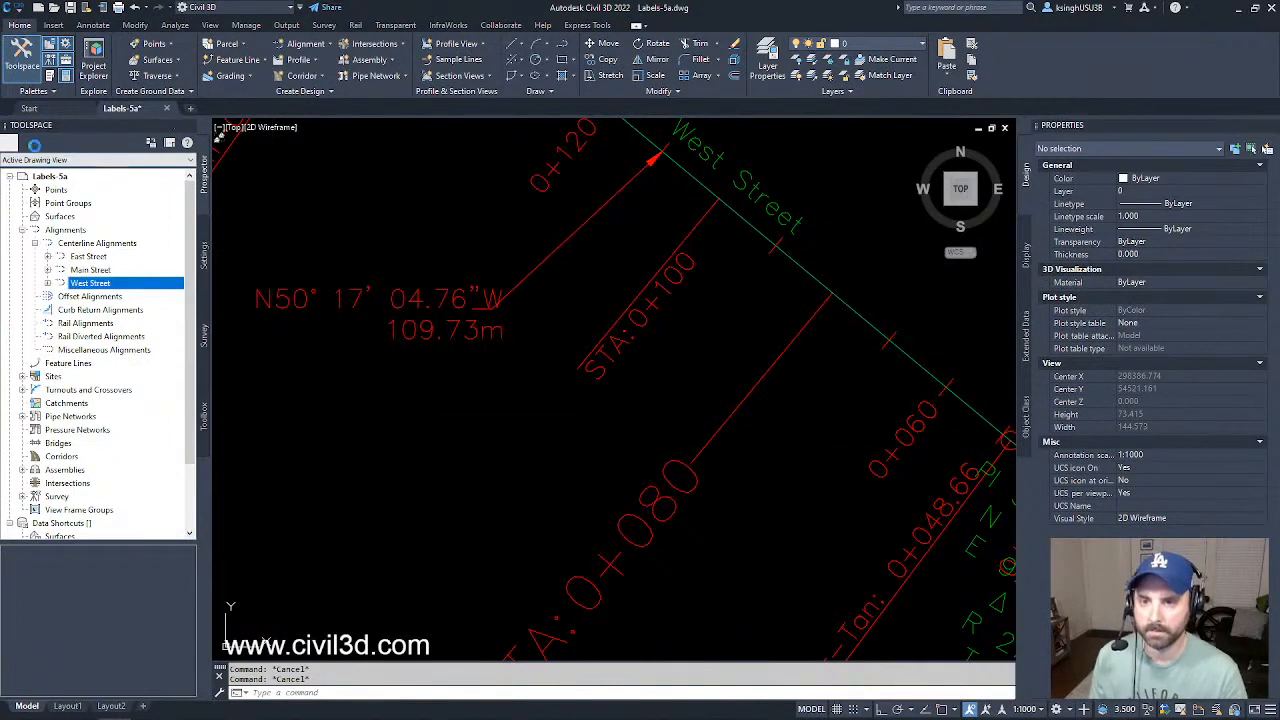
pyautogui.click(204, 262)
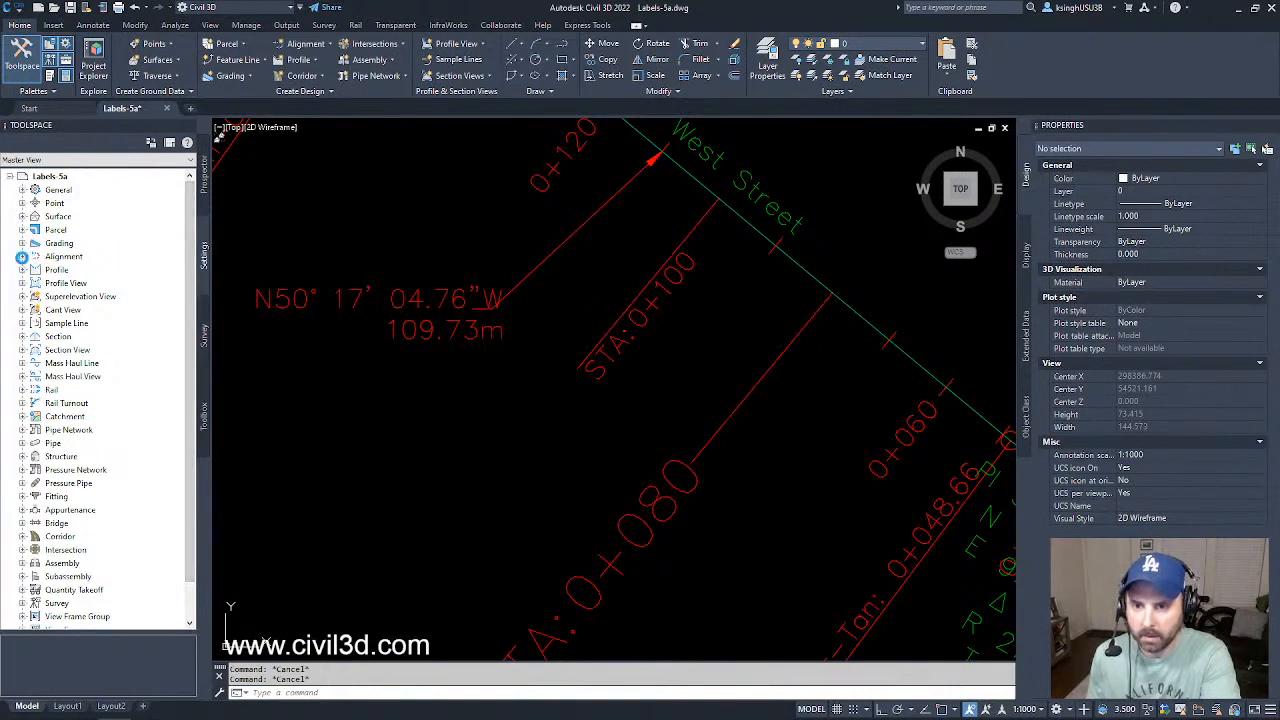
pyautogui.click(22, 256)
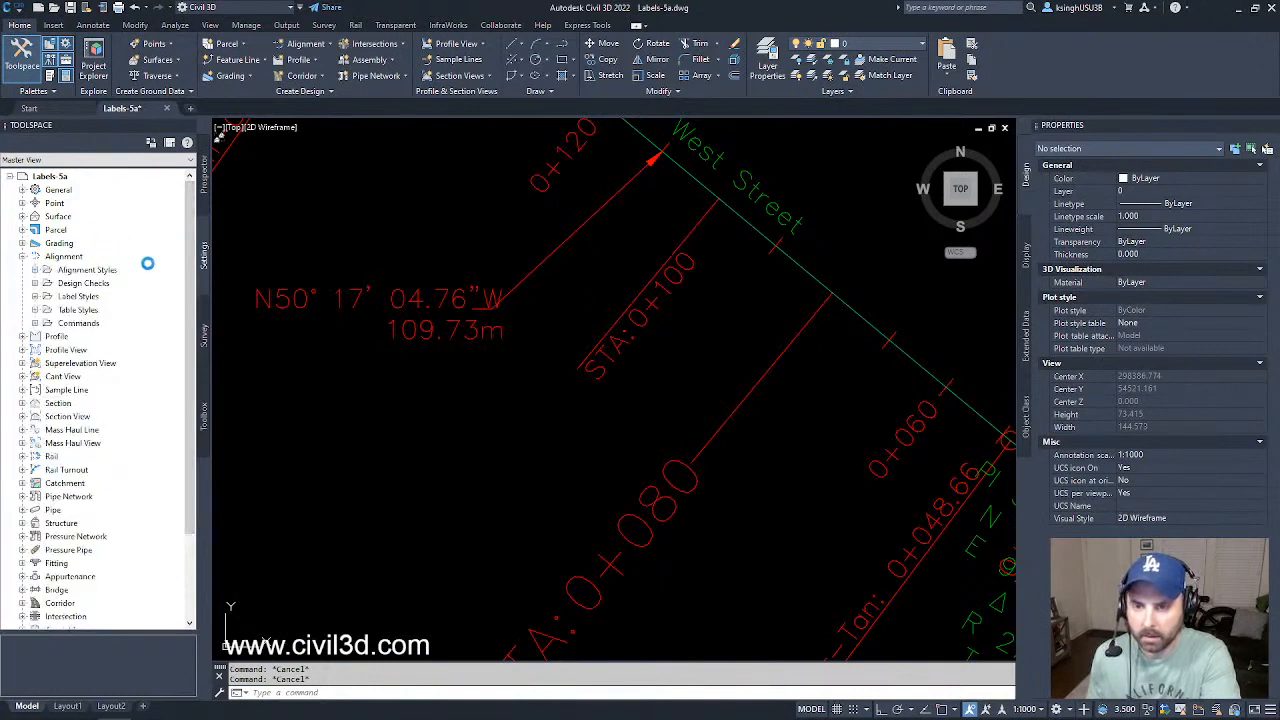
pyautogui.click(34, 296)
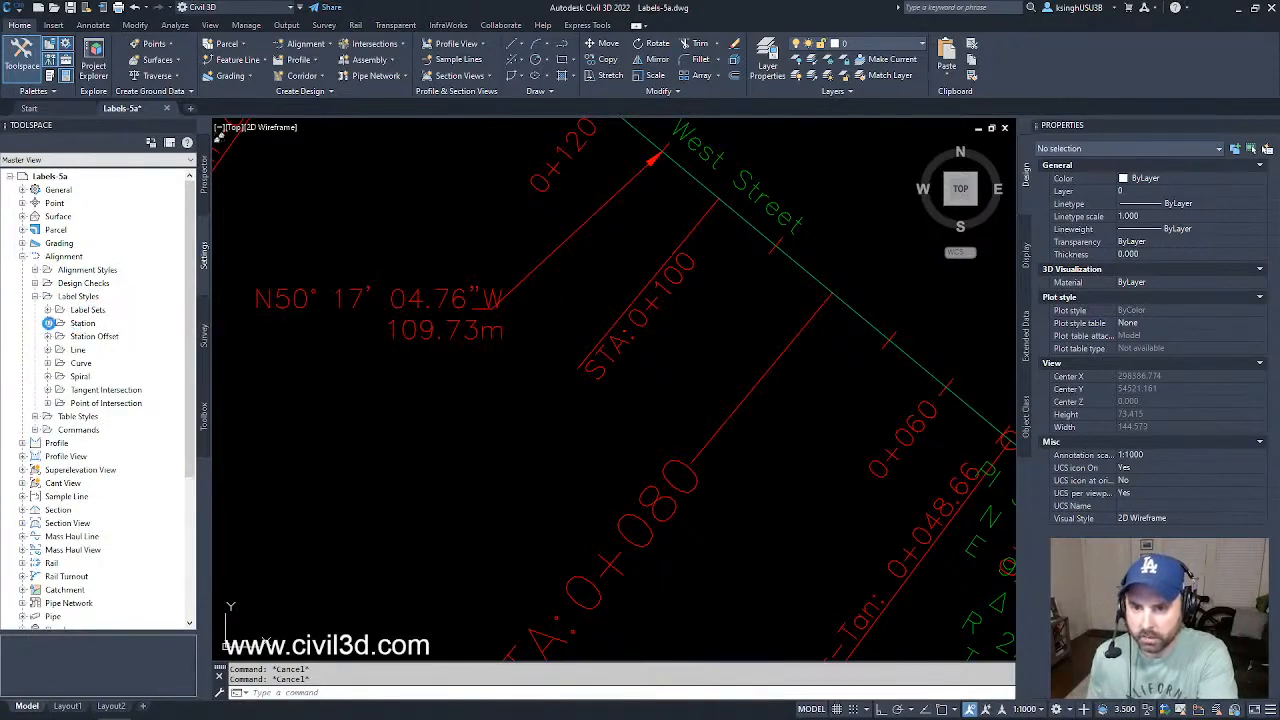
pyautogui.click(47, 323)
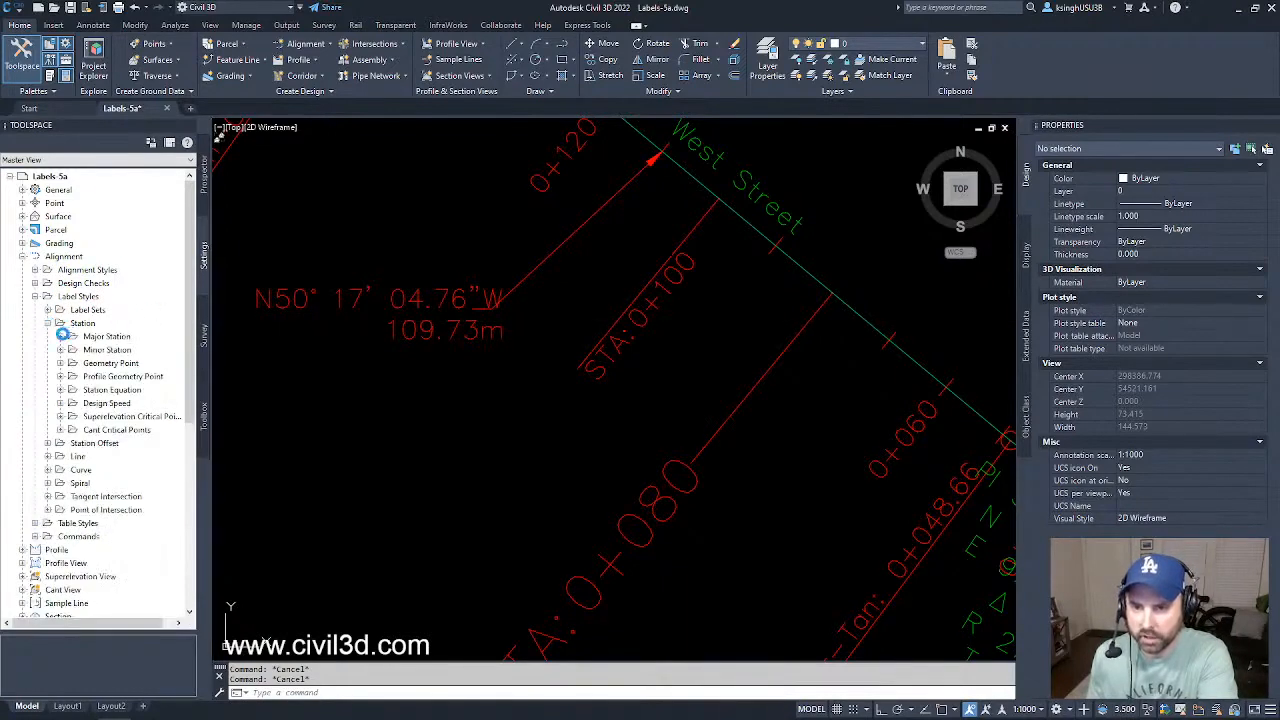
pyautogui.click(61, 336)
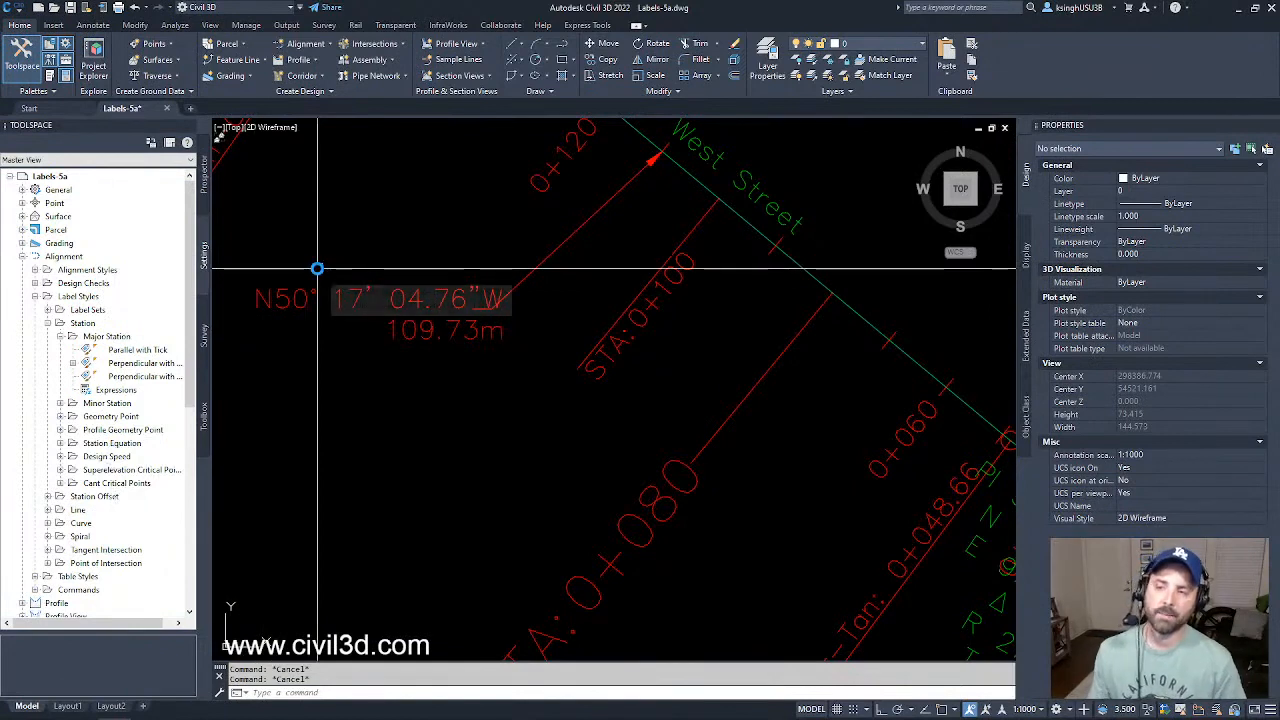
pyautogui.moveTo(317, 268)
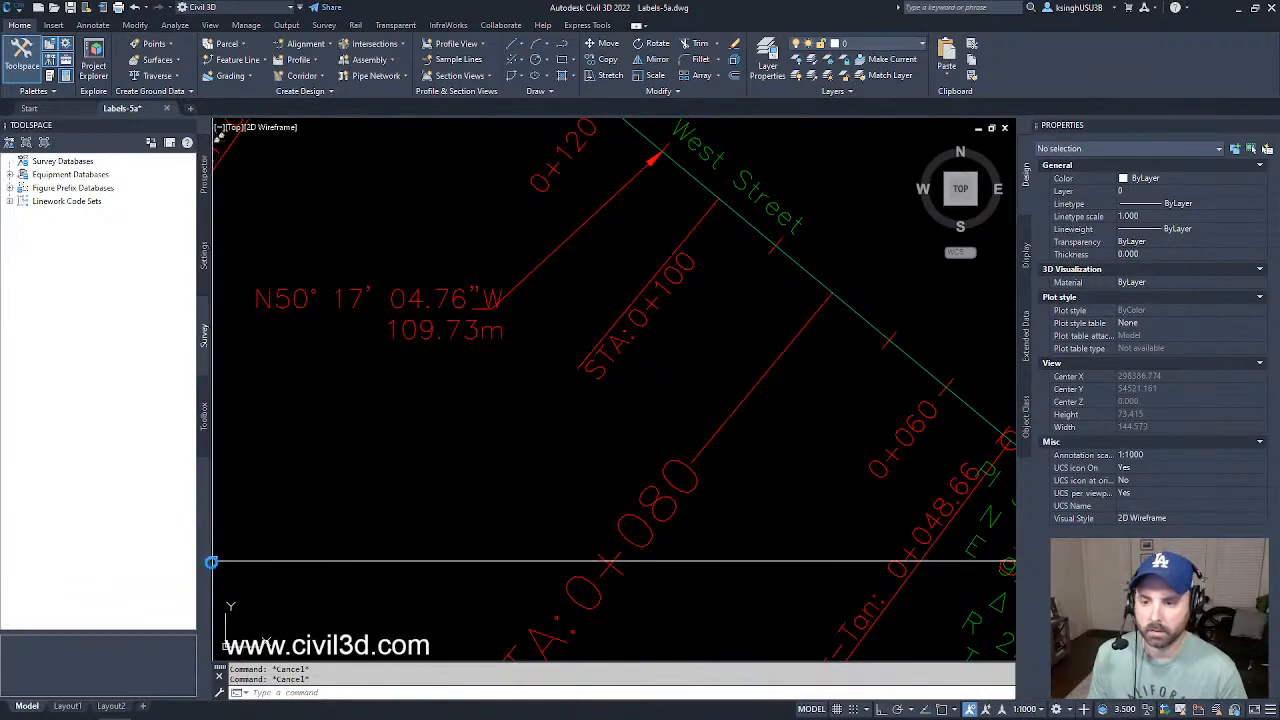
pyautogui.moveTo(211, 561); pyautogui.dragTo(239, 566)
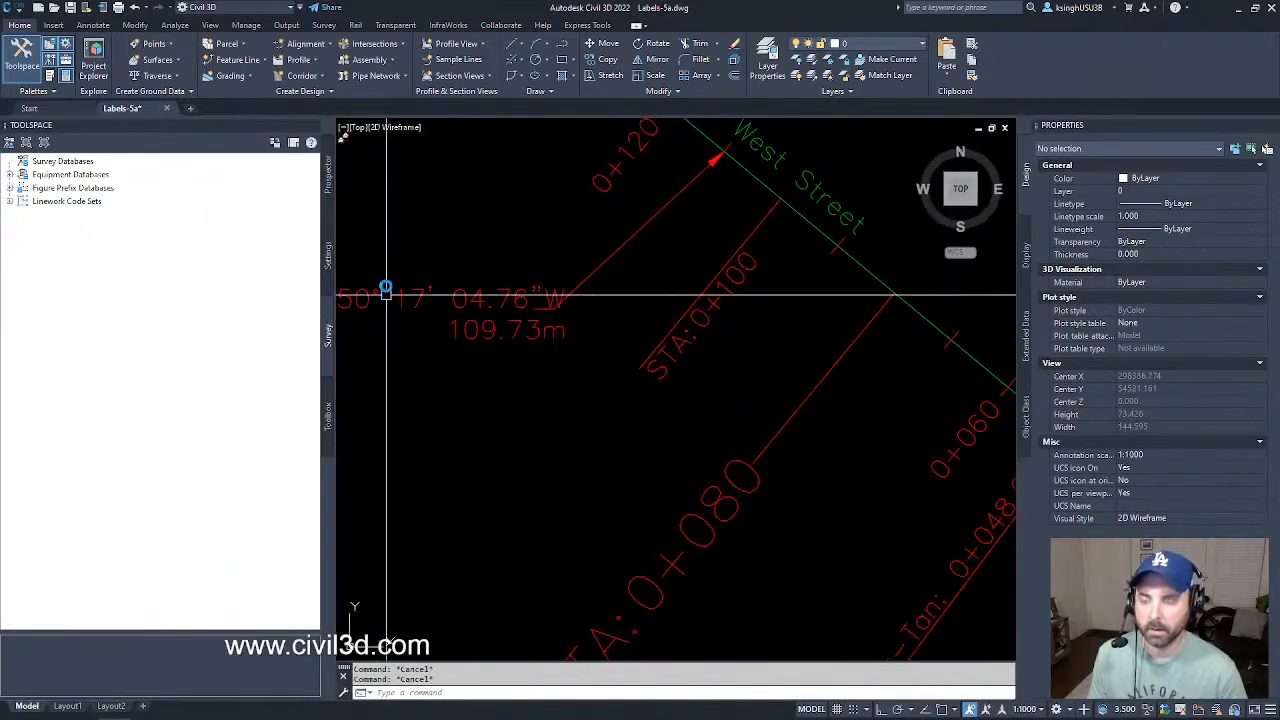
# - Edit the Perpendicular with Line major station label style so that Component 1's text height overrides its child styles
pyautogui.click(328, 258)
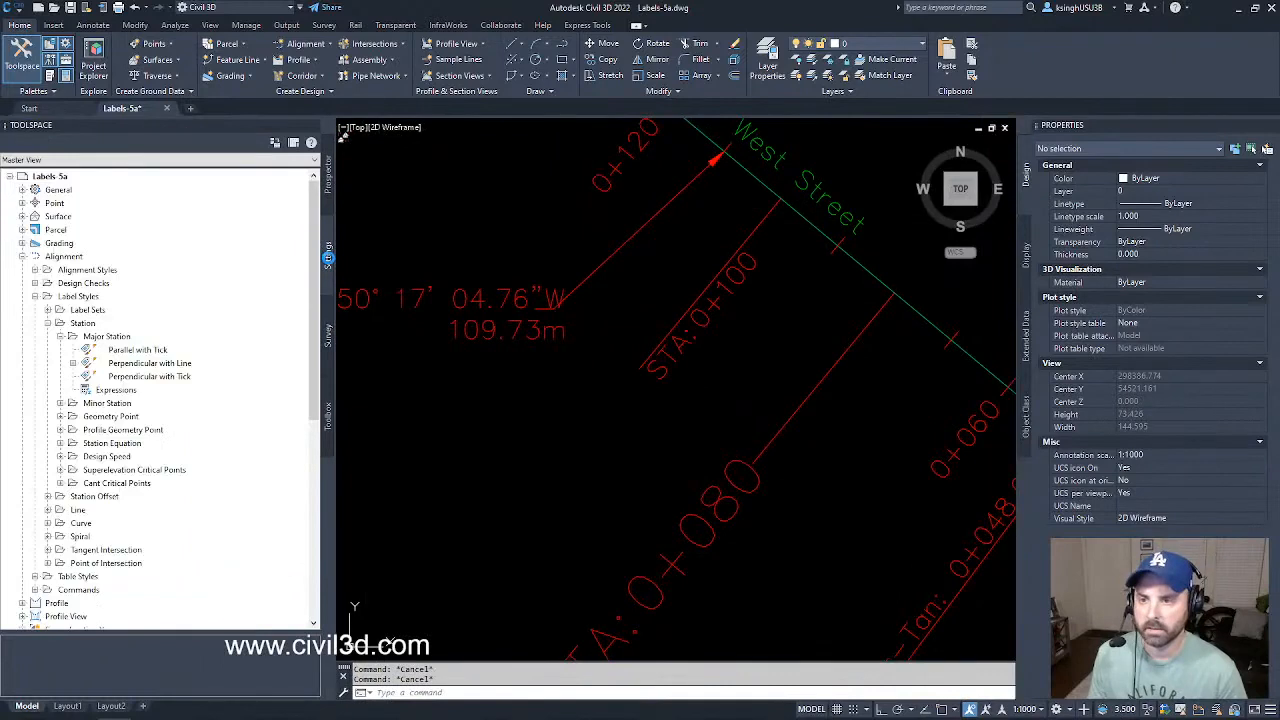
pyautogui.click(170, 363)
pyautogui.rightClick(170, 363)
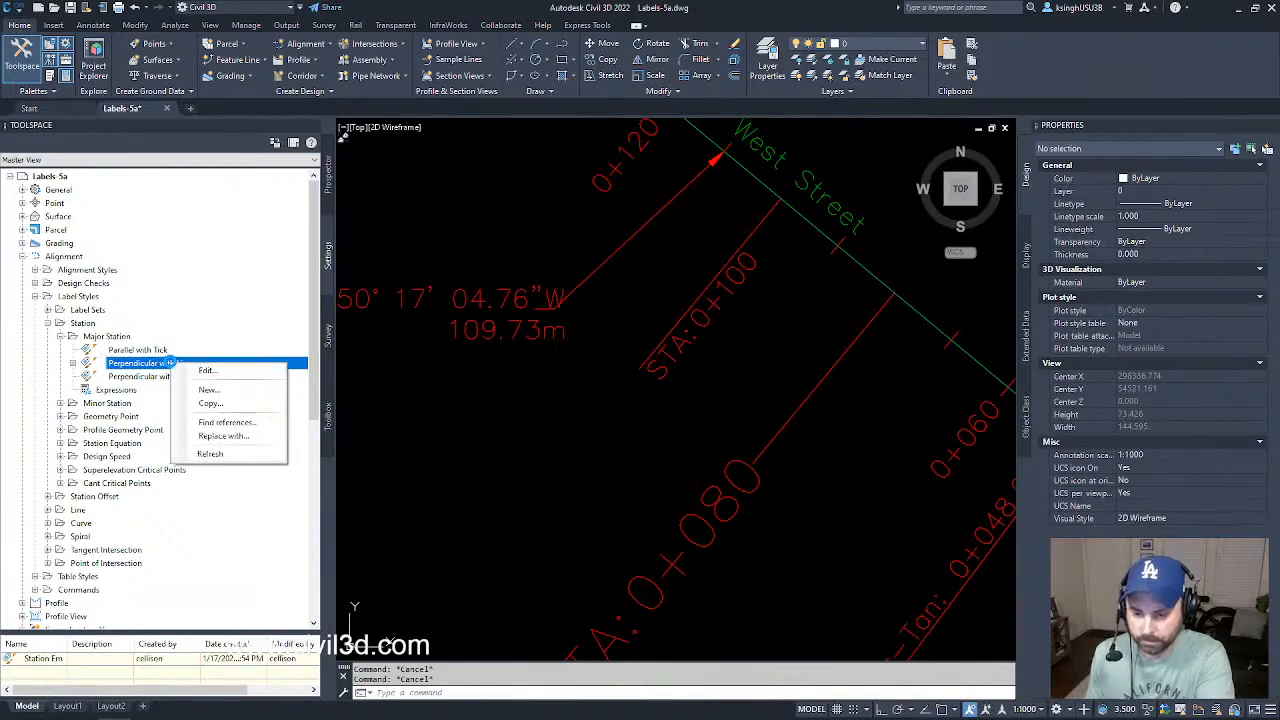
pyautogui.click(215, 370)
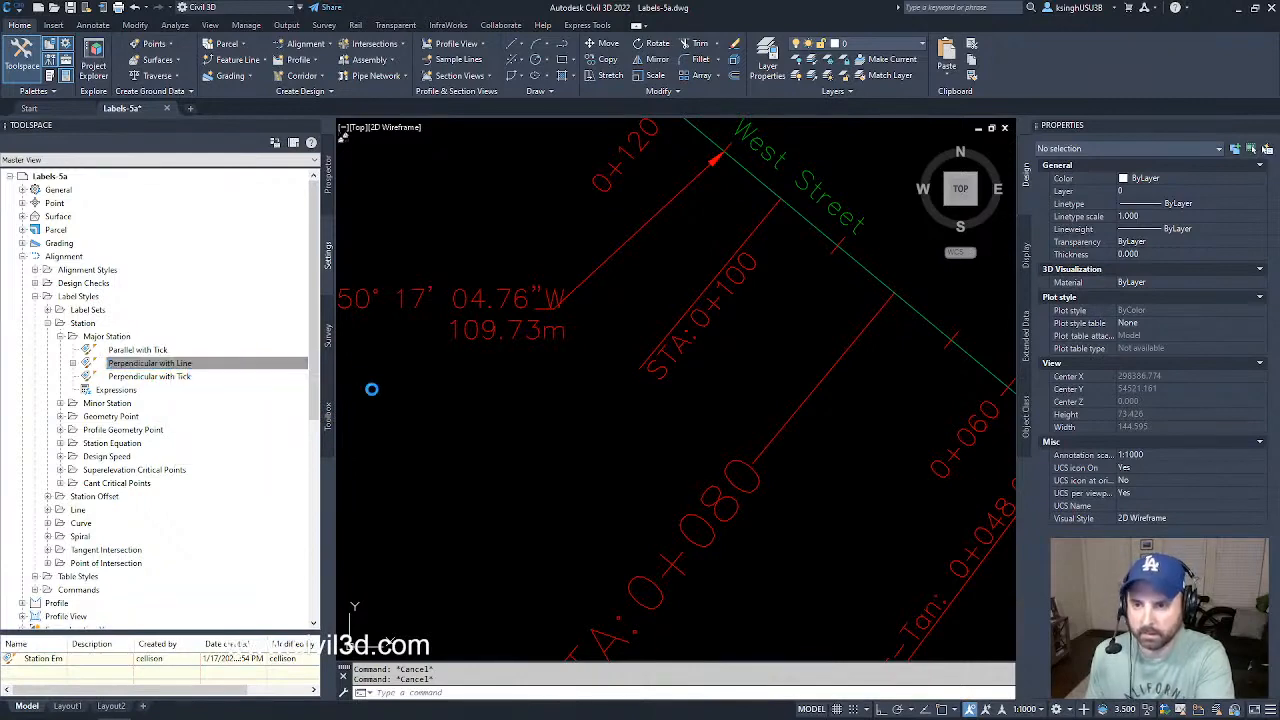
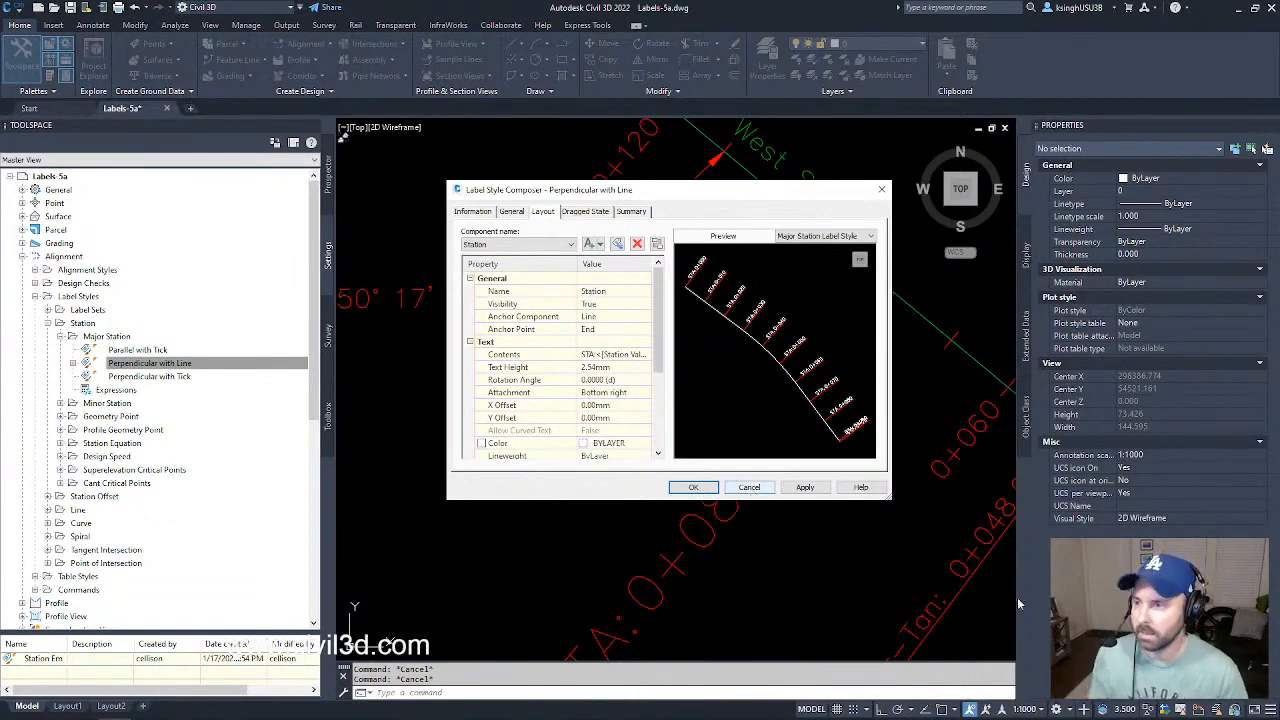
pyautogui.moveTo(774, 195); pyautogui.dragTo(715, 189)
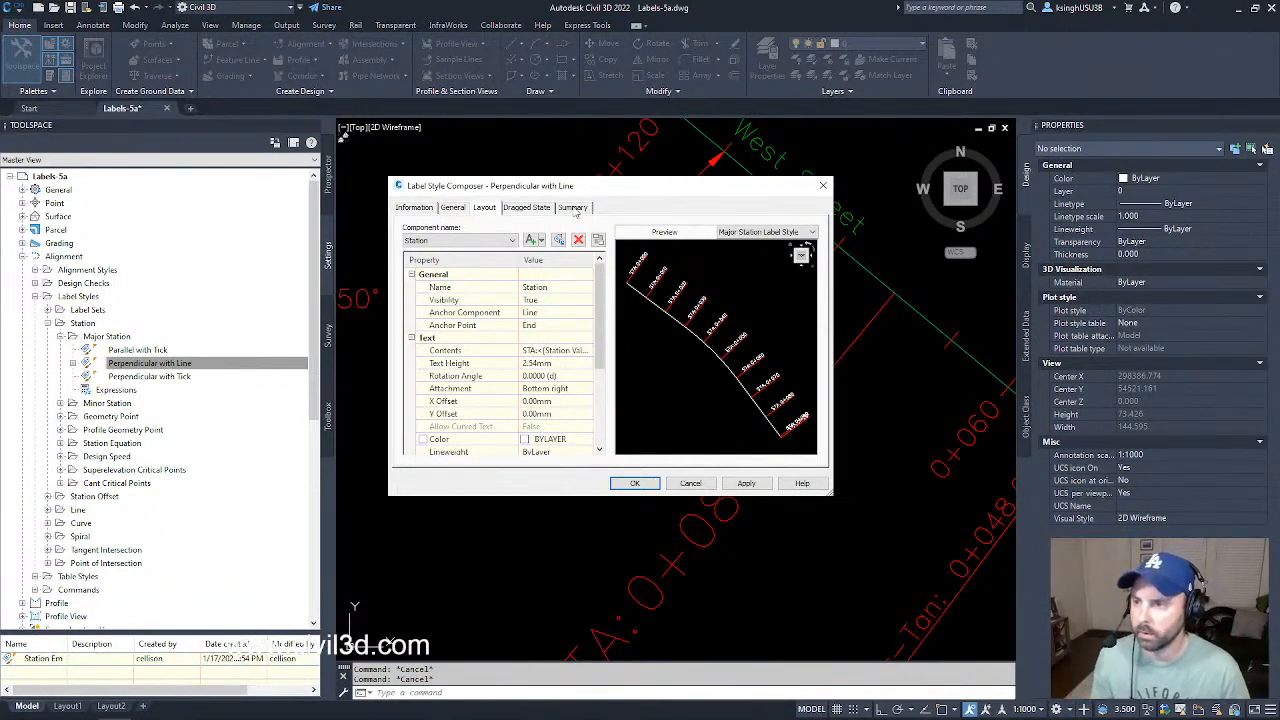
pyautogui.click(575, 208)
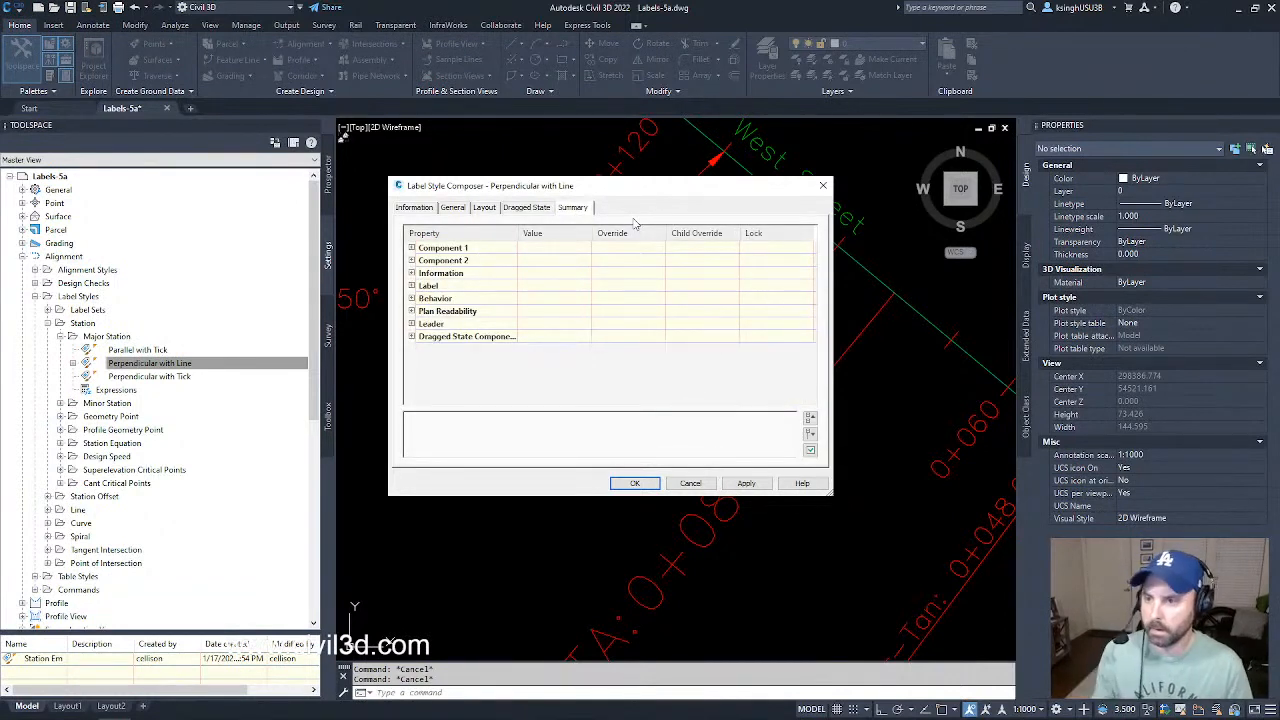
pyautogui.click(411, 248)
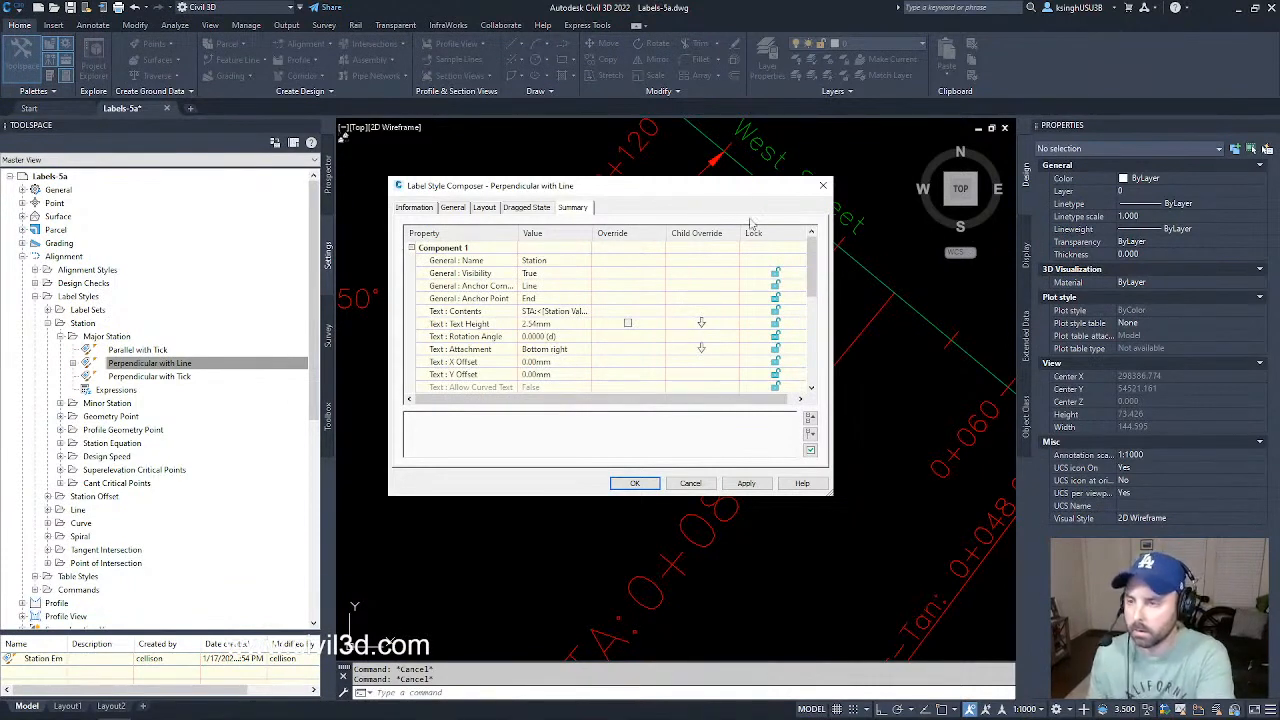
pyautogui.click(484, 328)
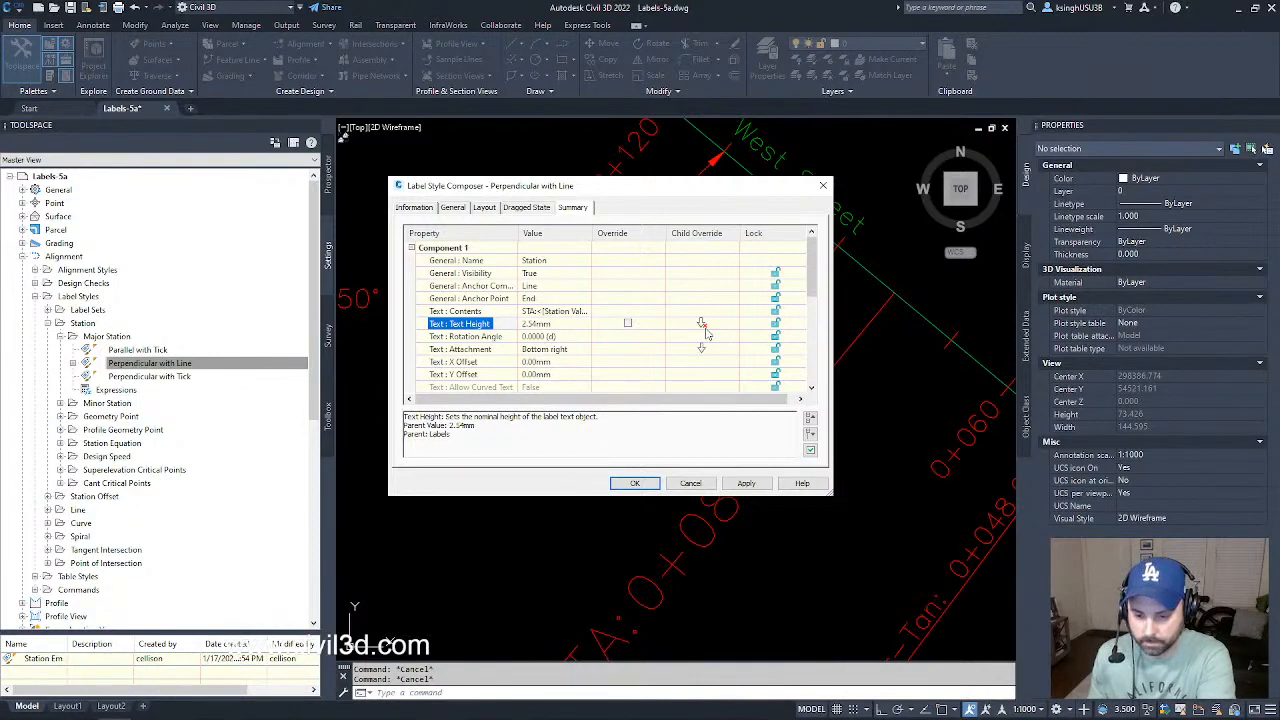
pyautogui.click(645, 484)
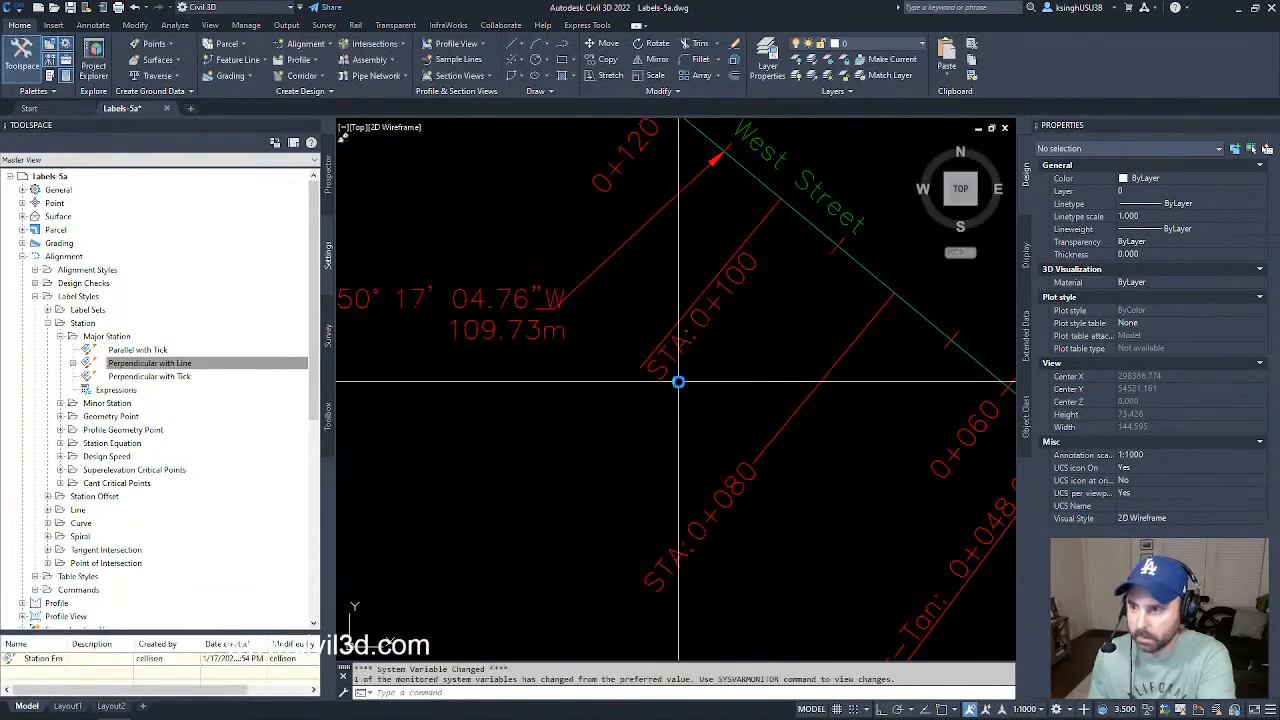
# - Compare the text size of West Street's 0+080 and 0+100 station labels, and view the whole site
pyautogui.scroll(-2, 680, 380)
pyautogui.moveTo(679, 380)
pyautogui.mouseDown(button='middle')
pyautogui.moveTo(614, 349)
pyautogui.moveTo(647, 357)
pyautogui.mouseUp(button='middle')
pyautogui.scroll(-2, 629, 354)
pyautogui.scroll(2, 631, 354)
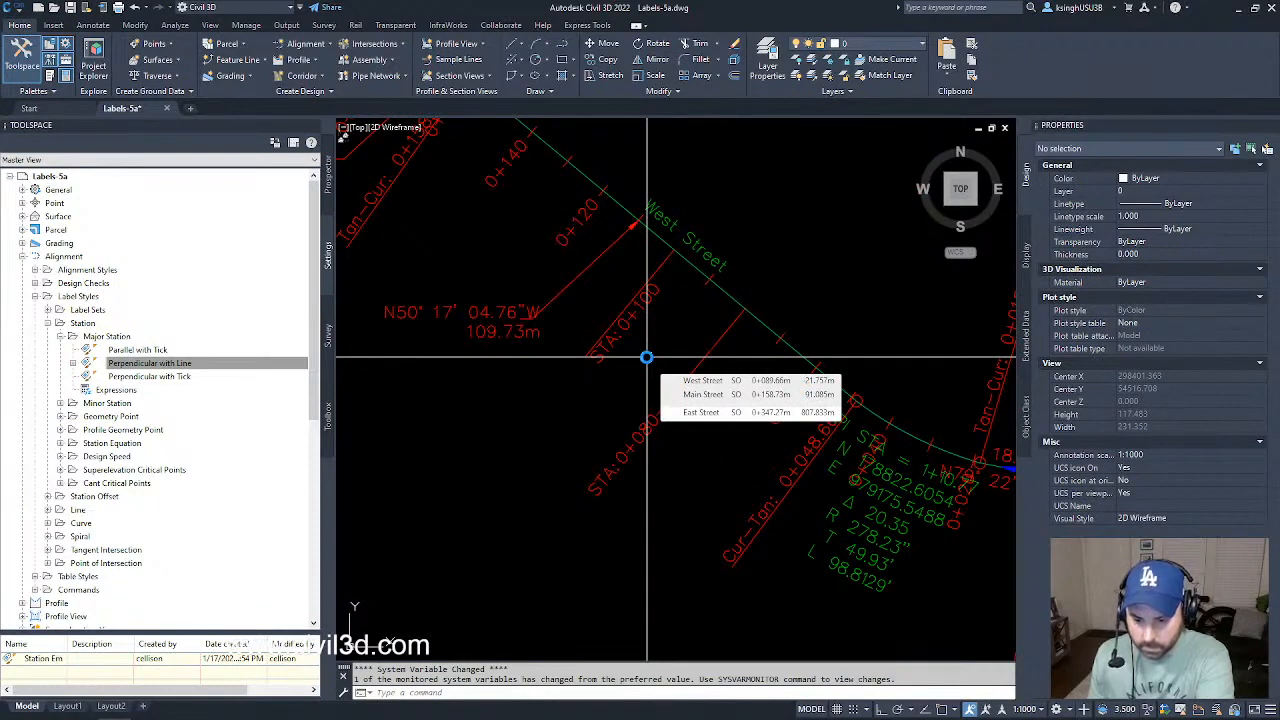
pyautogui.scroll(-2, 763, 340)
pyautogui.scroll(2, 760, 340)
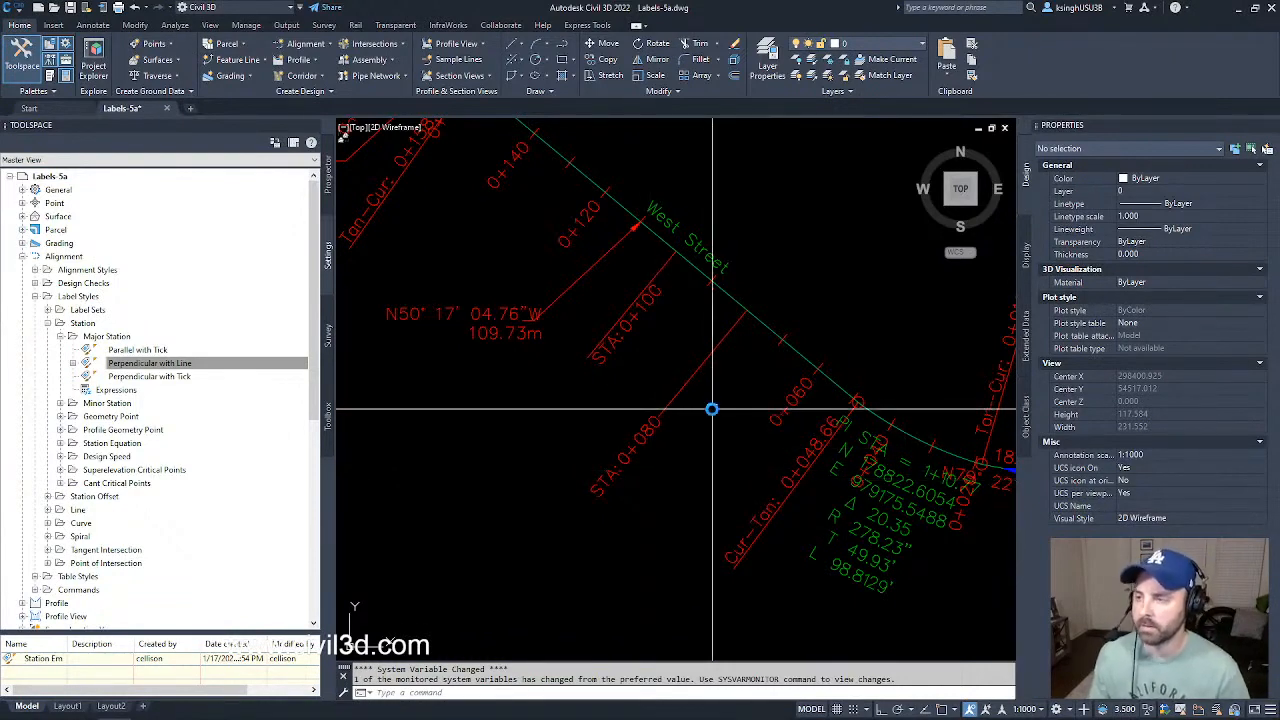
pyautogui.scroll(-10, 722, 401)
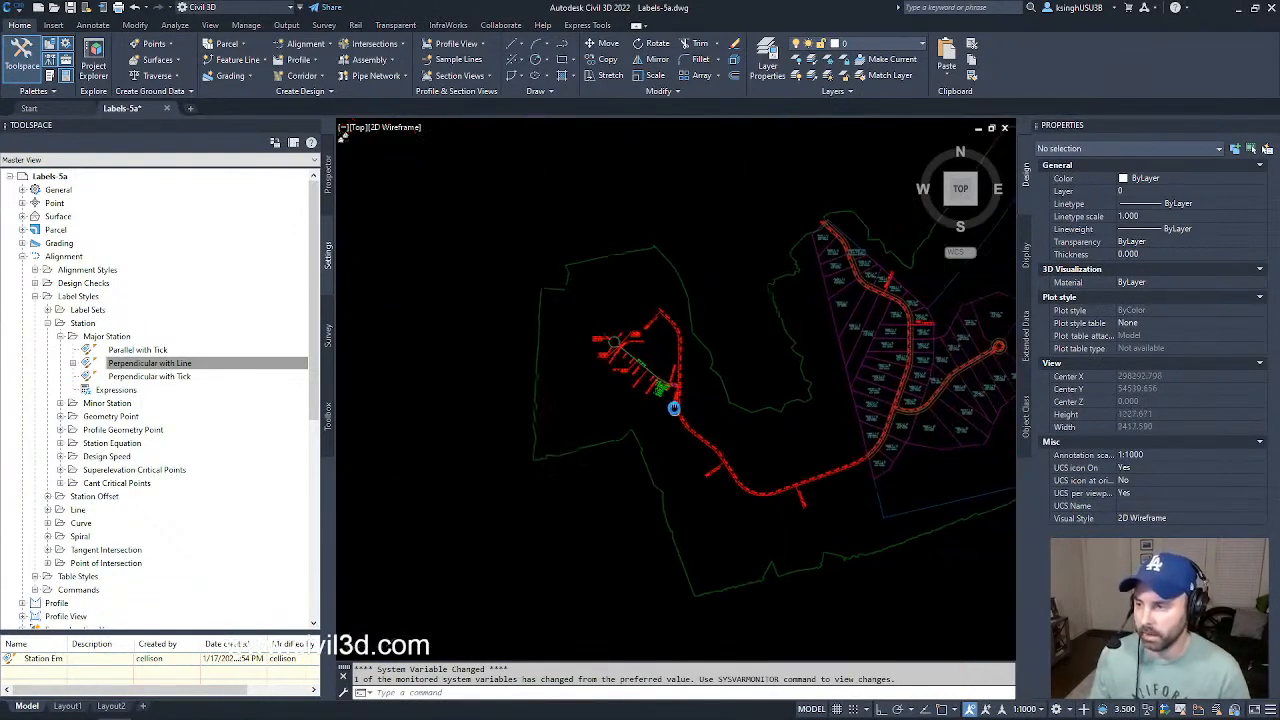
pyautogui.moveTo(674, 406); pyautogui.dragTo(622, 416, button='middle')
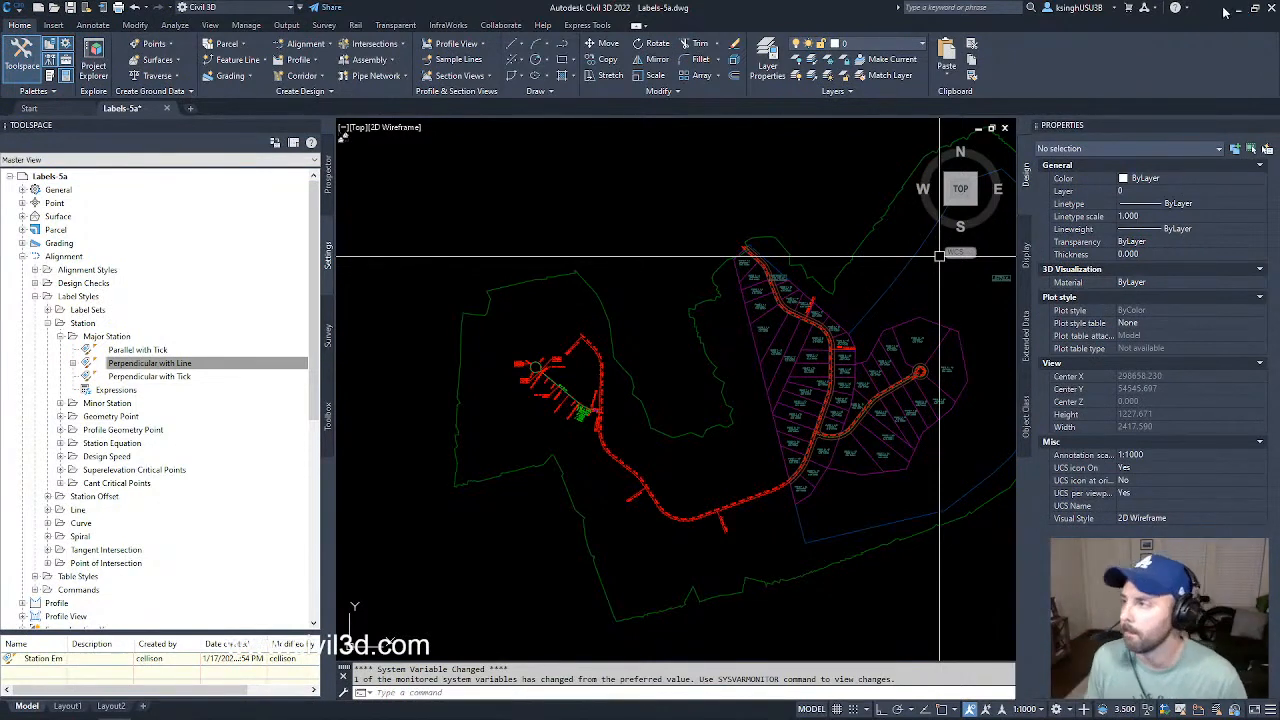
# - Switch to Chrome, close the Inspirational Nomad page and show the CIVIL3D YouTube channel
pyautogui.click(1239, 9)
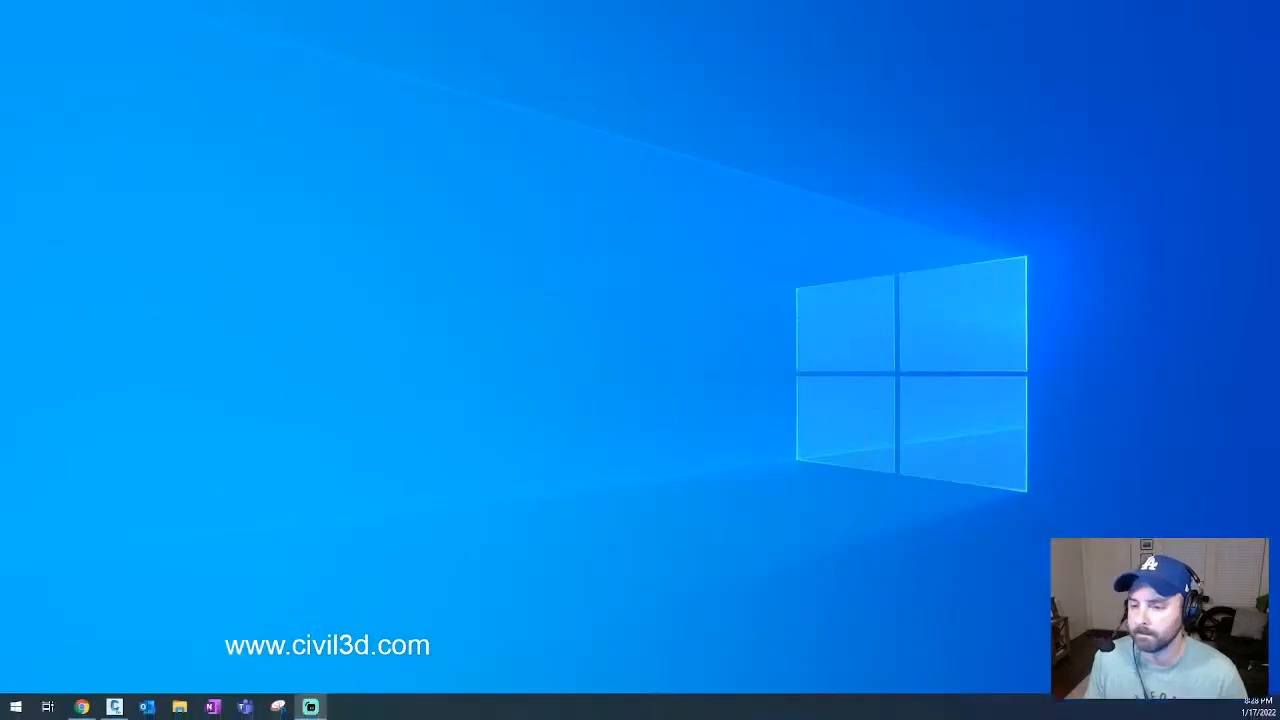
pyautogui.click(81, 707)
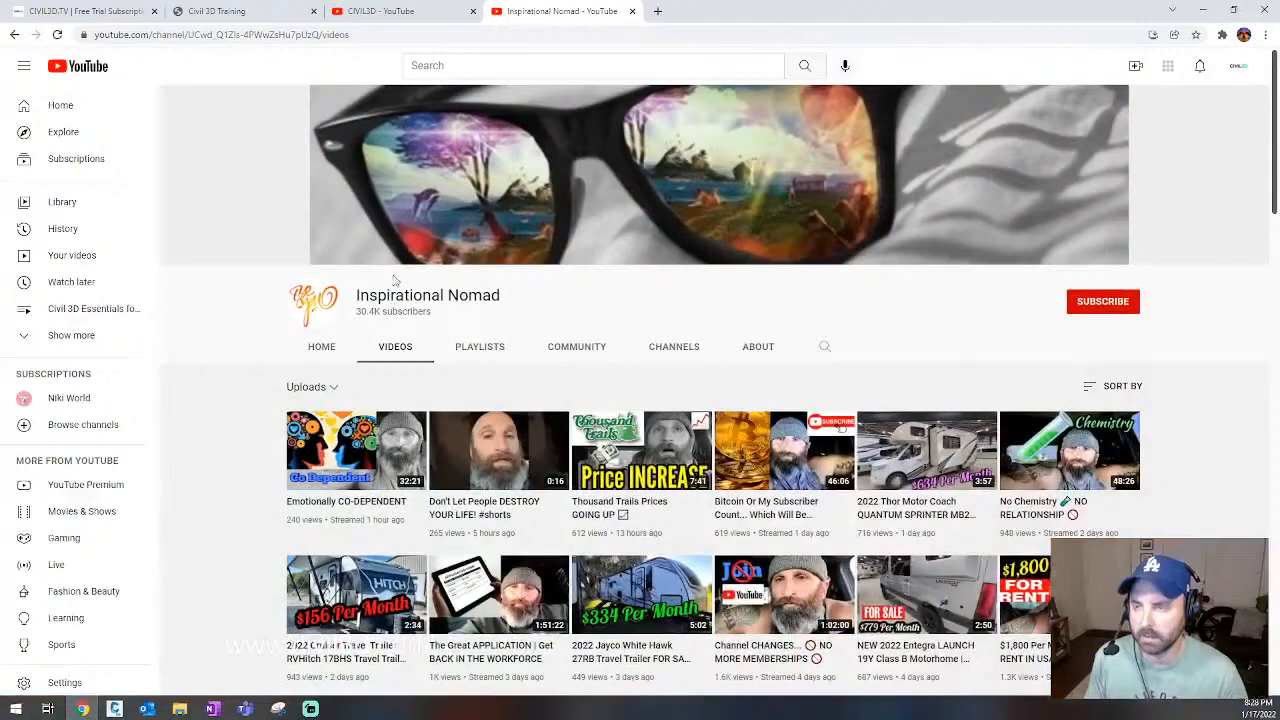
pyautogui.click(632, 11)
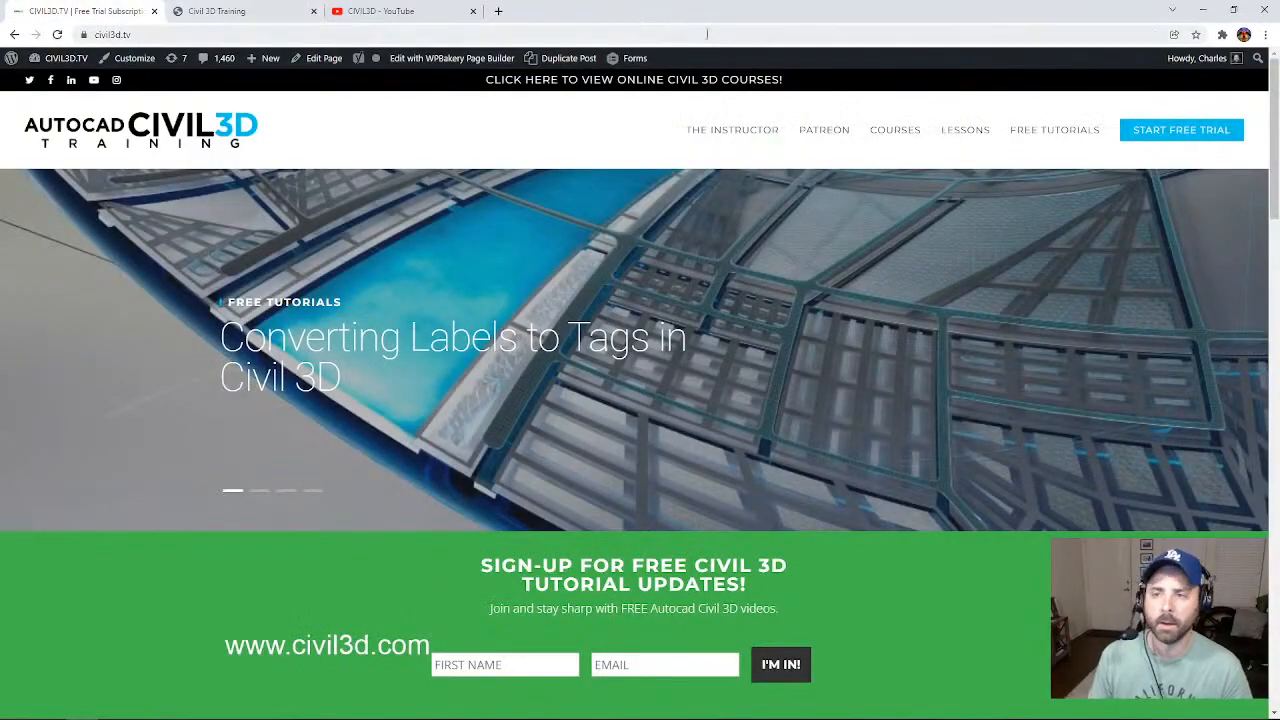
pyautogui.click(427, 12)
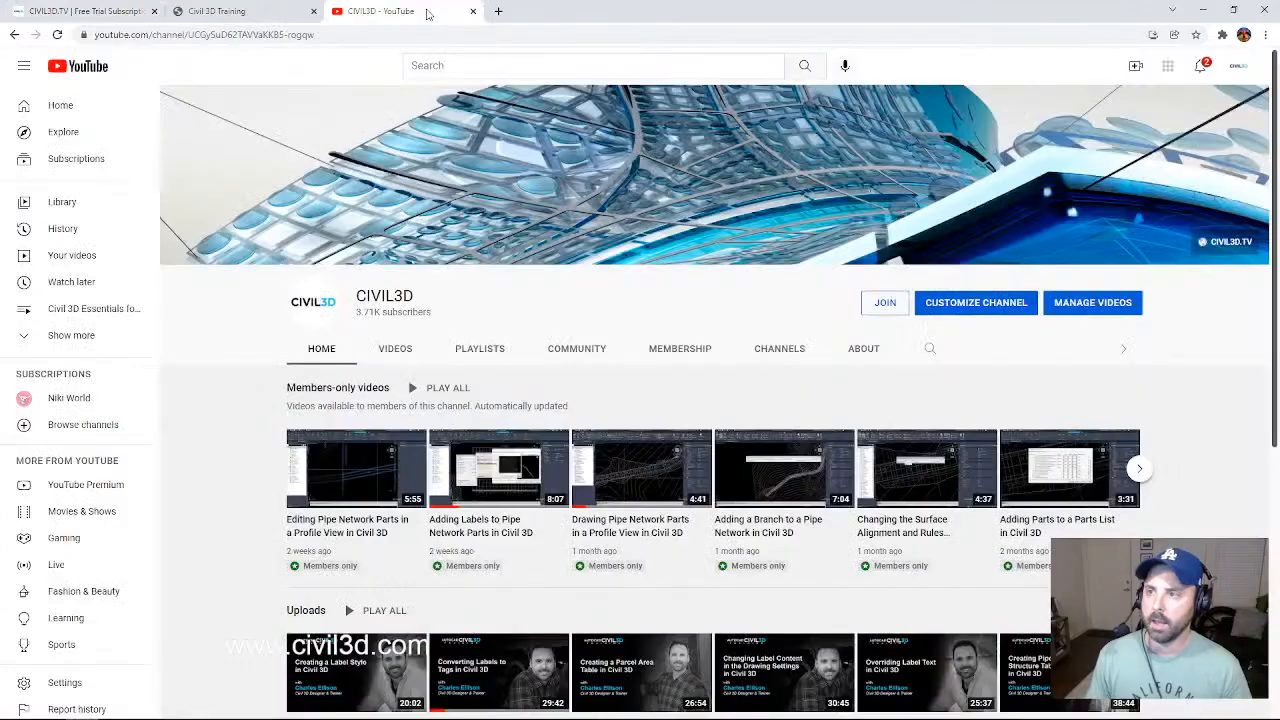
# - Review the CIVIL3D channel's Civil 3D Lessons and Civil 3D All-Access memberships alongside the Civil 3D Training subscription page
pyautogui.click(882, 306)
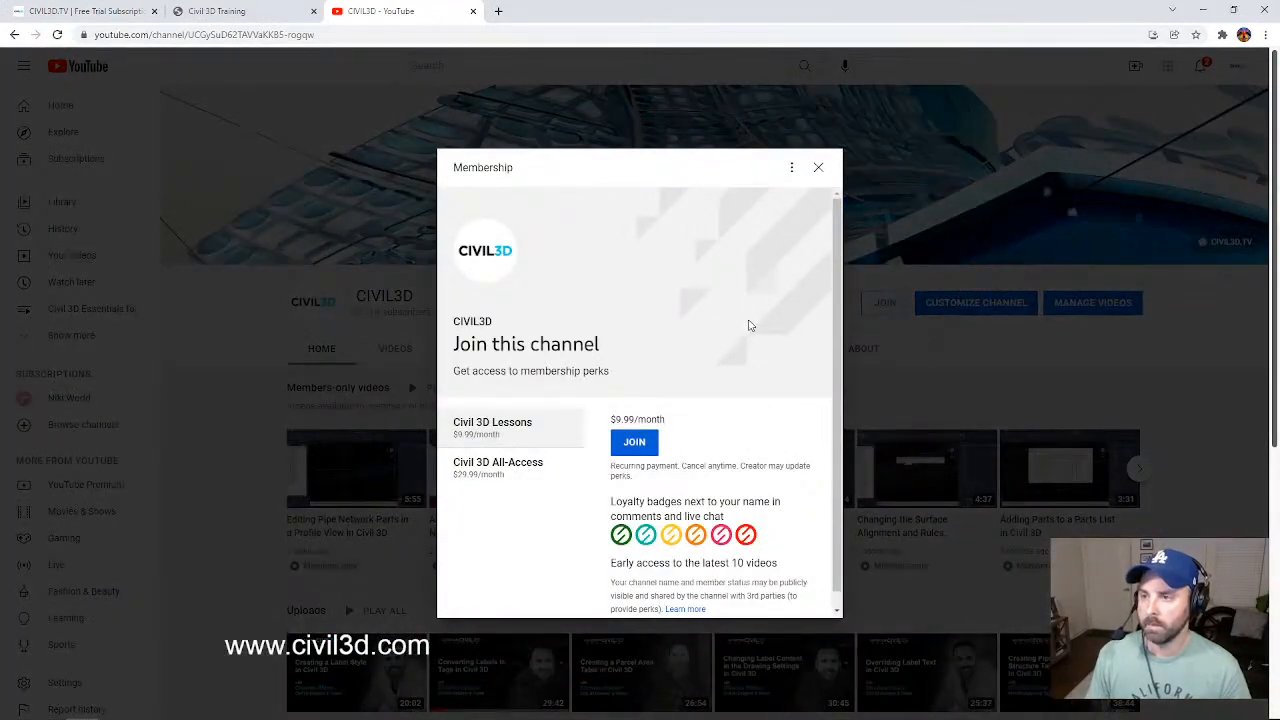
pyautogui.scroll(-1, 750, 326)
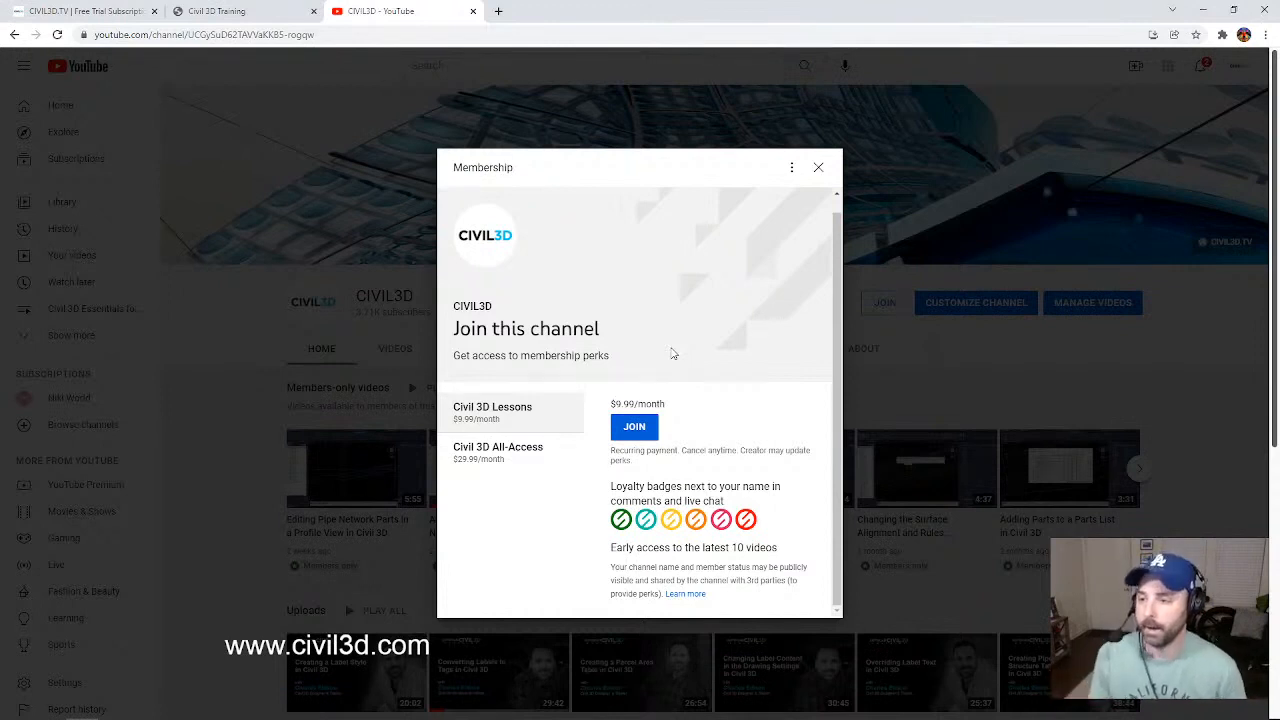
pyautogui.click(531, 460)
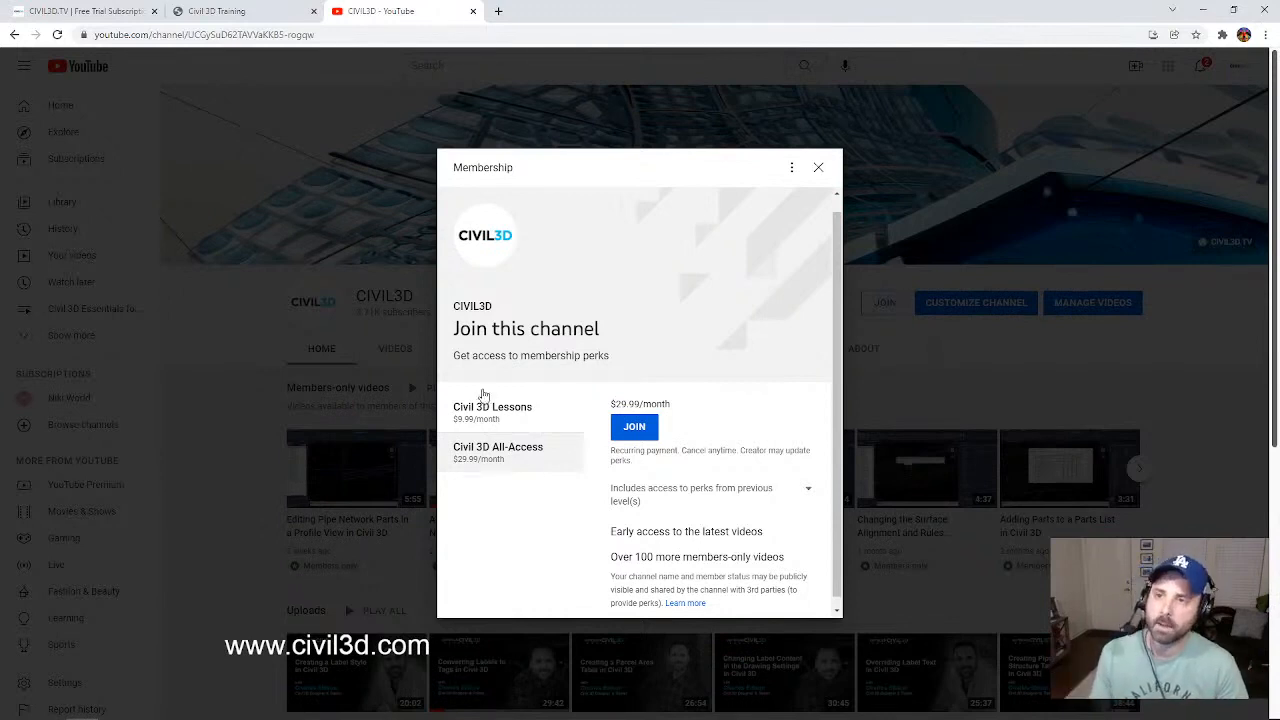
pyautogui.click(257, 15)
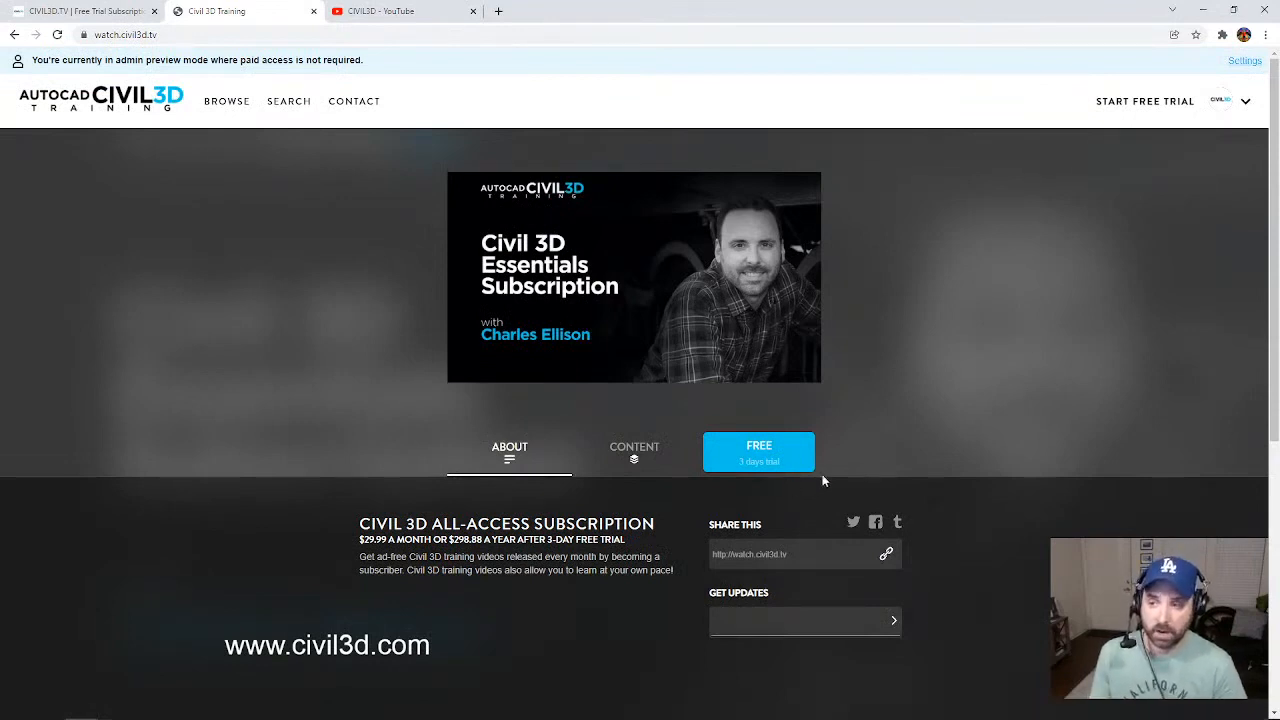
pyautogui.click(395, 17)
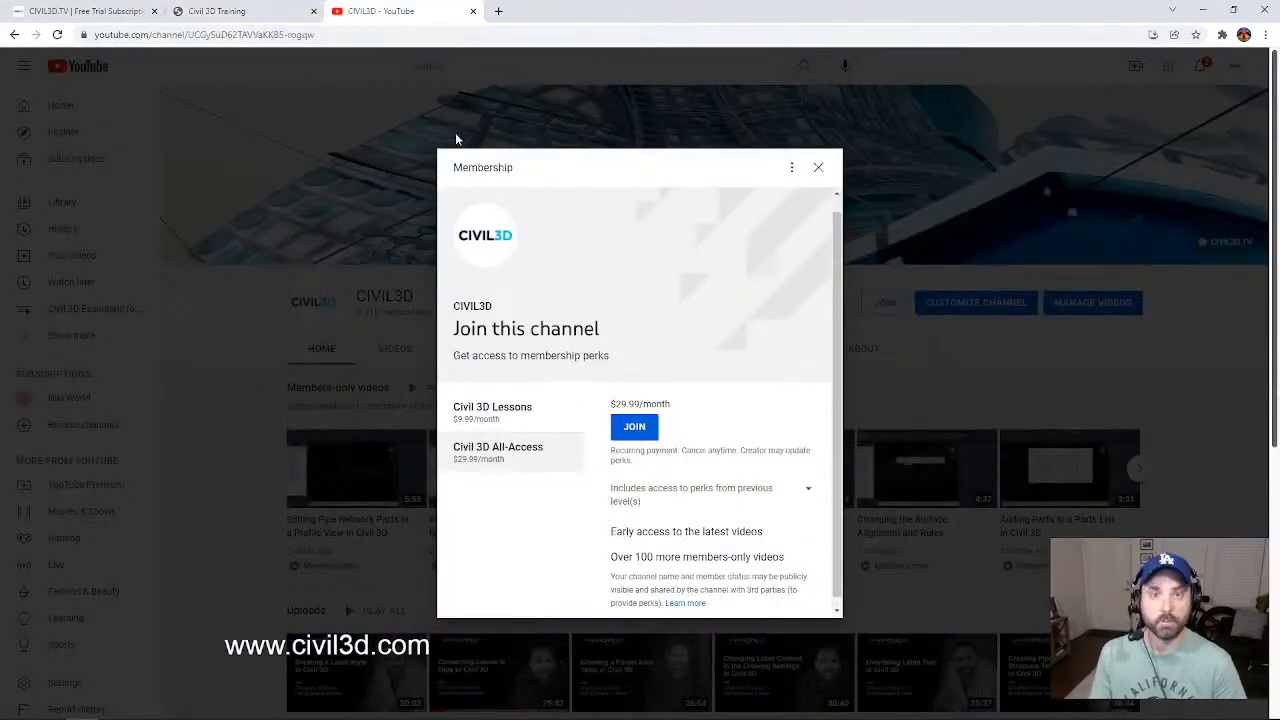
# - Browse the course content of the Civil 3D Essentials Subscription on the Civil 3D Training site
pyautogui.click(232, 12)
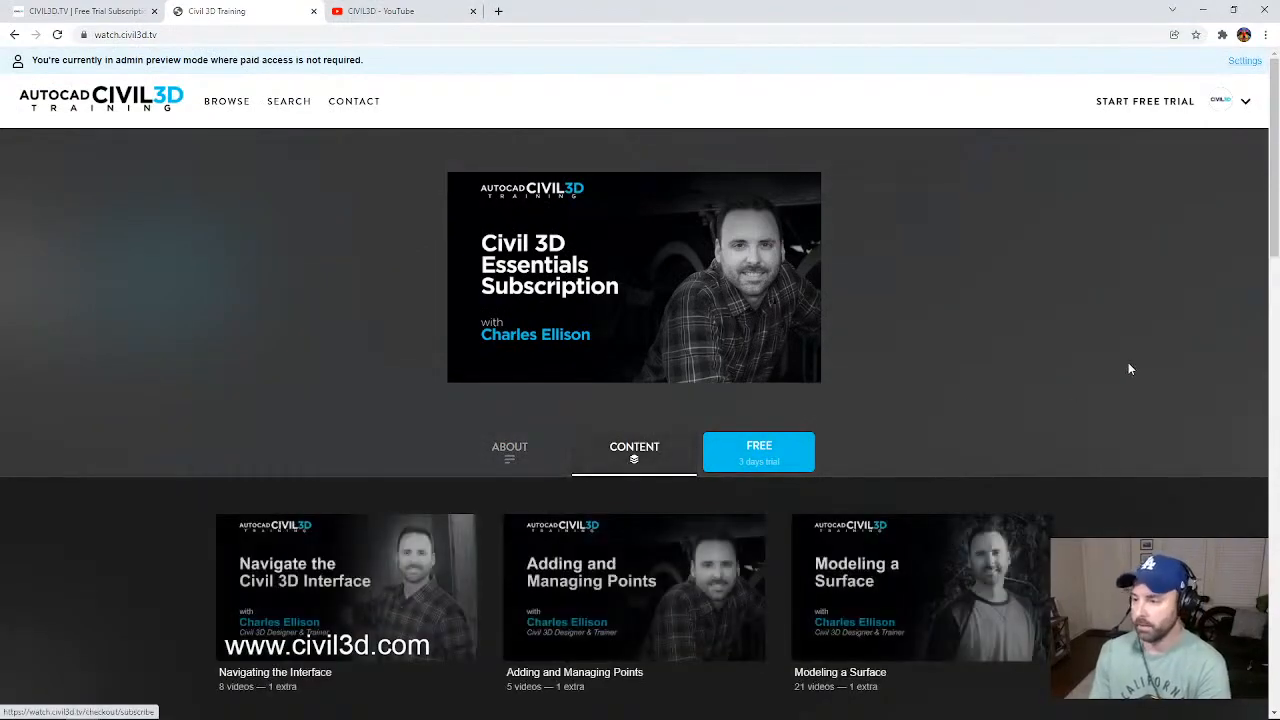
pyautogui.scroll(-10, 1128, 362)
pyautogui.scroll(6, 1144, 338)
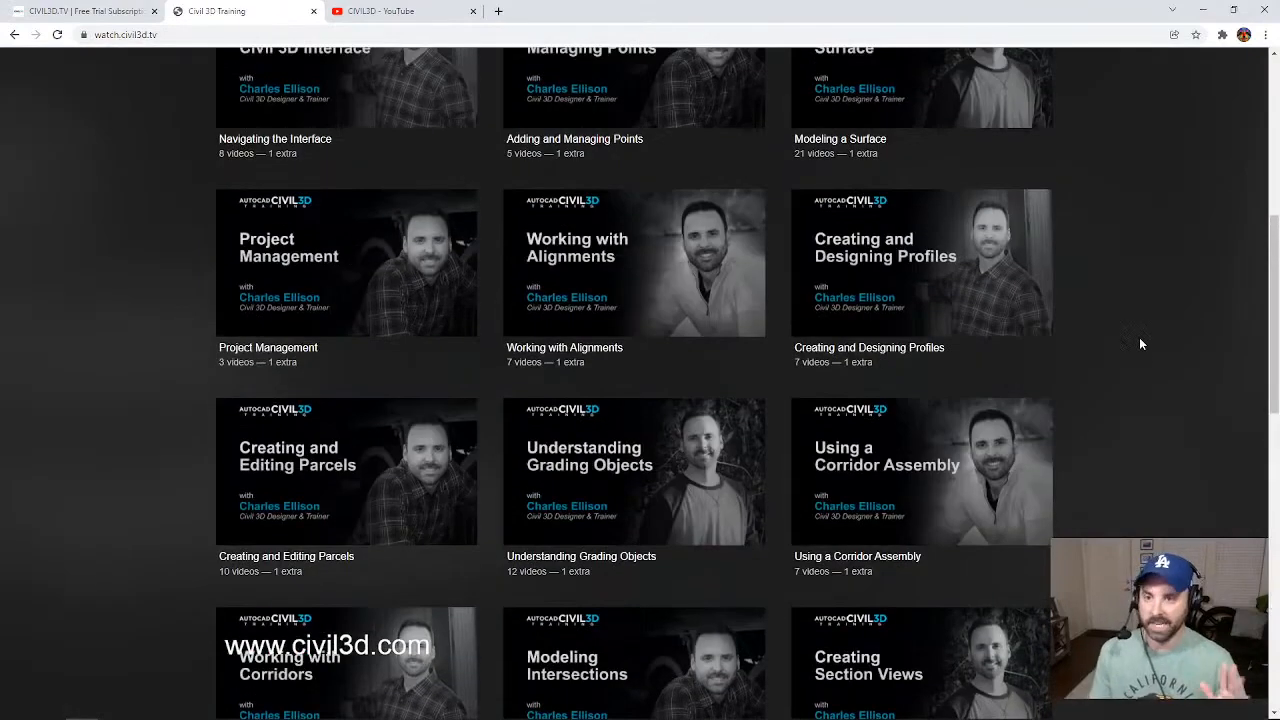
pyautogui.scroll(1, 1160, 408)
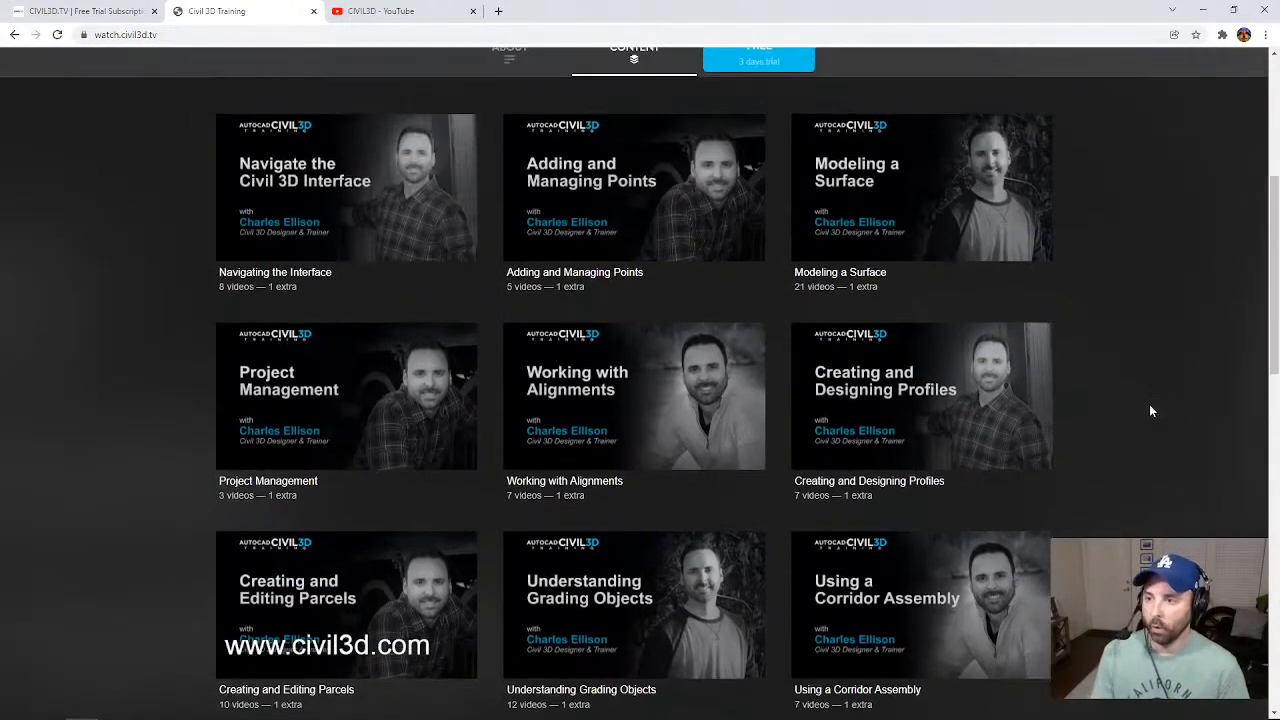
# - Open the Working with Alignments course and look over its lessons and exercise files
pyautogui.click(585, 390)
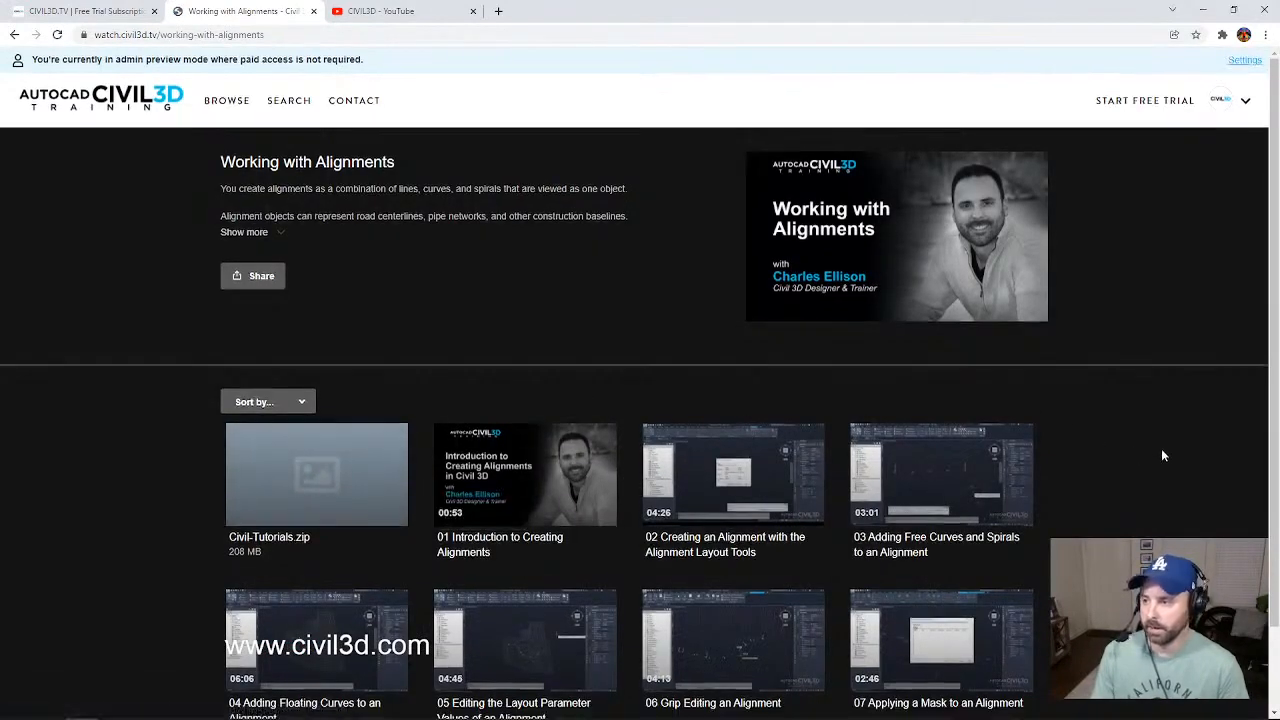
pyautogui.scroll(-1, 1161, 450)
pyautogui.scroll(1, 1160, 476)
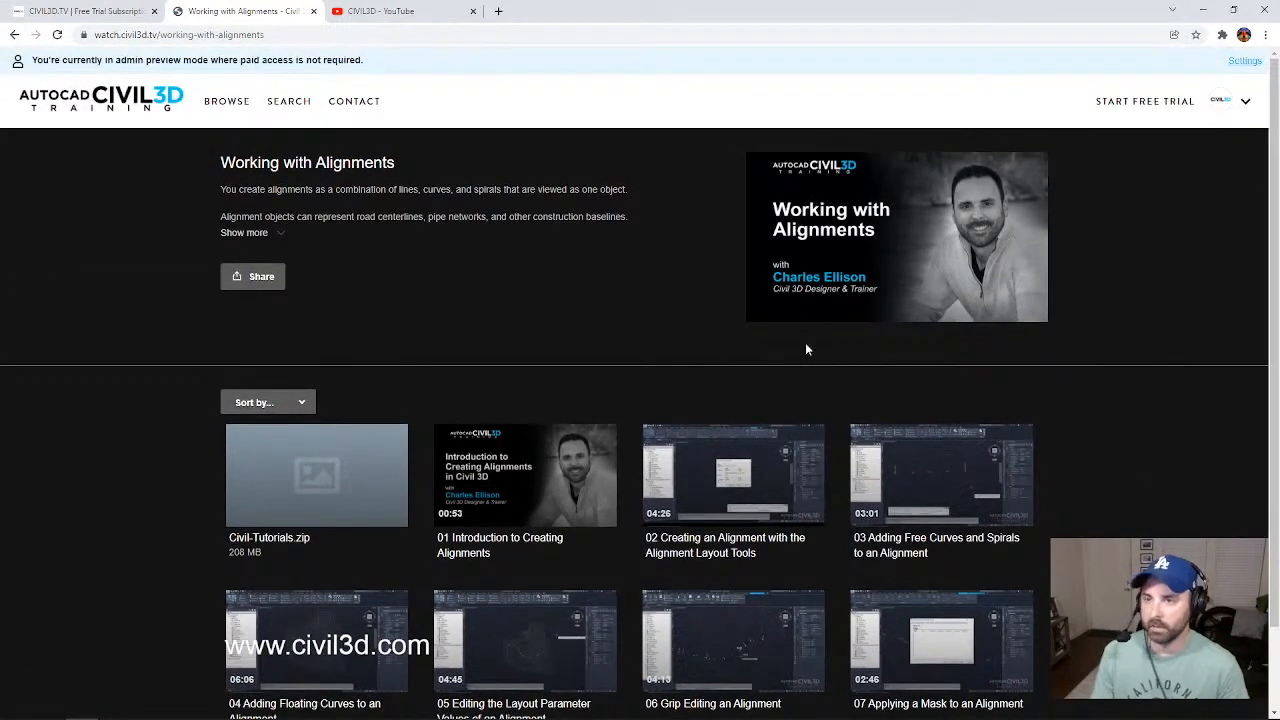
# - Look through the civil3d.tv home page, including its Civil 3D All-Access Subscription section
pyautogui.click(76, 14)
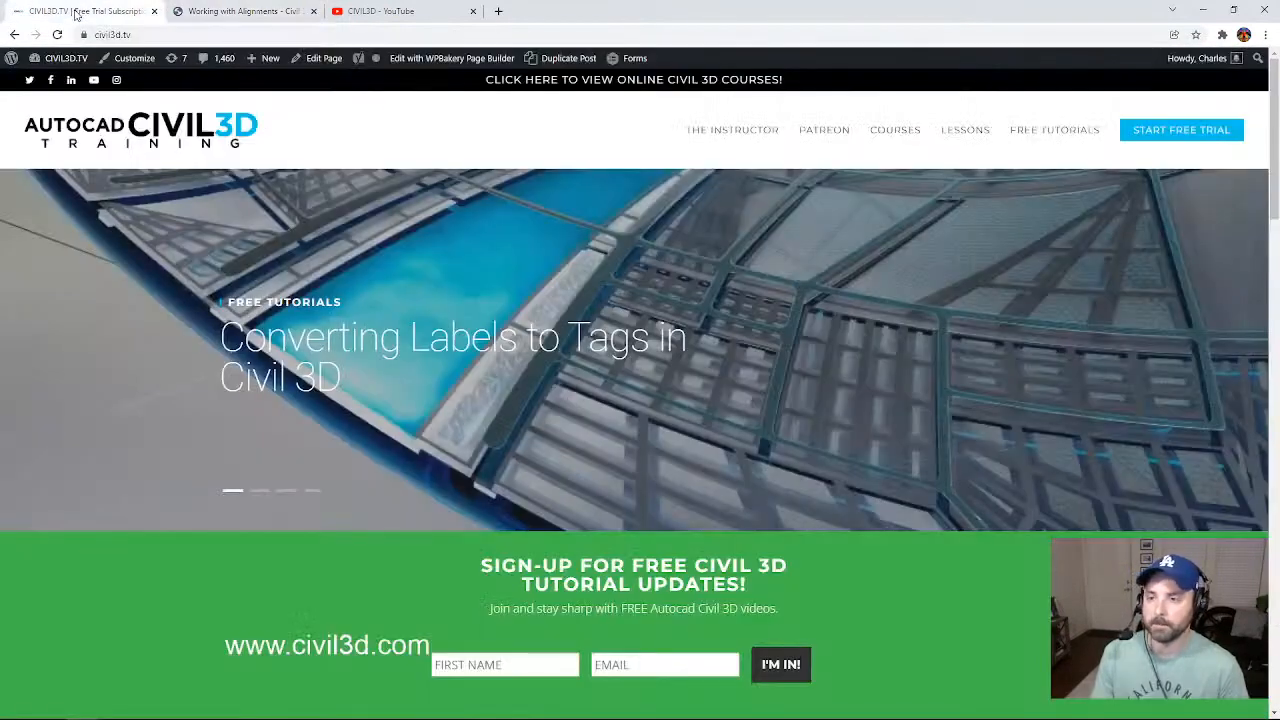
pyautogui.scroll(-2, 995, 420)
pyautogui.scroll(2, 995, 420)
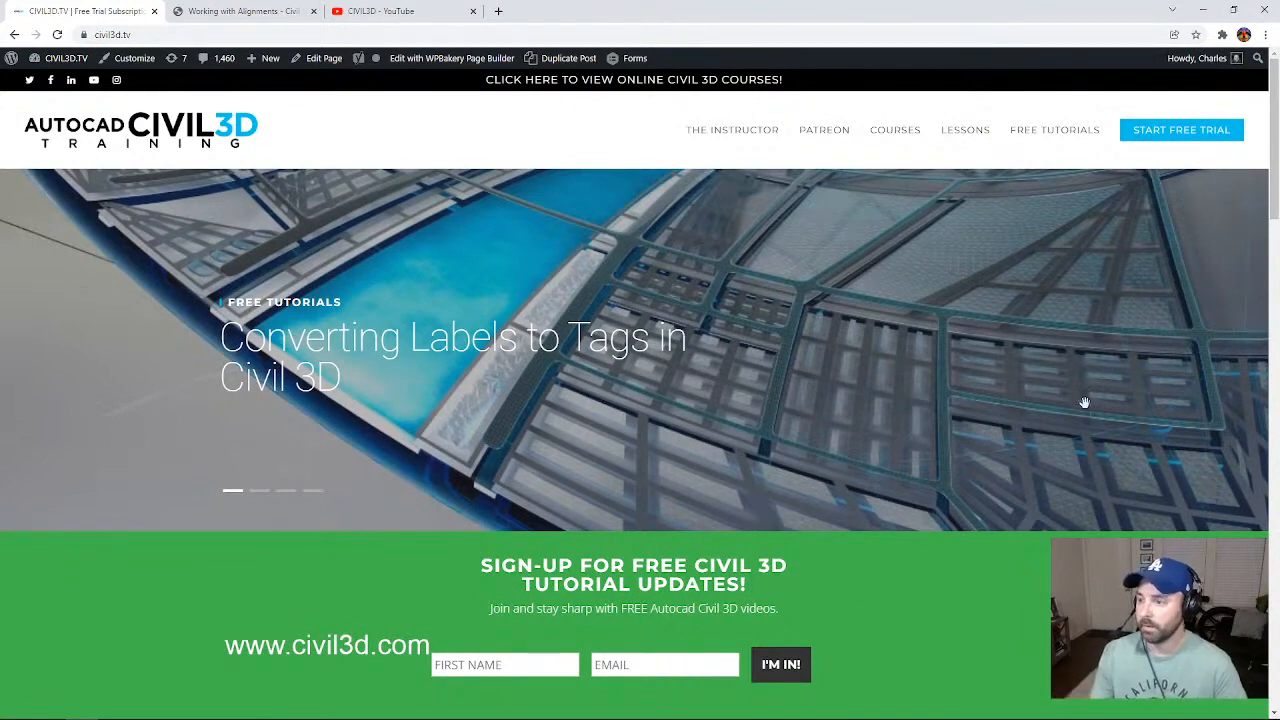
pyautogui.scroll(-4, 1138, 425)
pyautogui.scroll(4, 1165, 440)
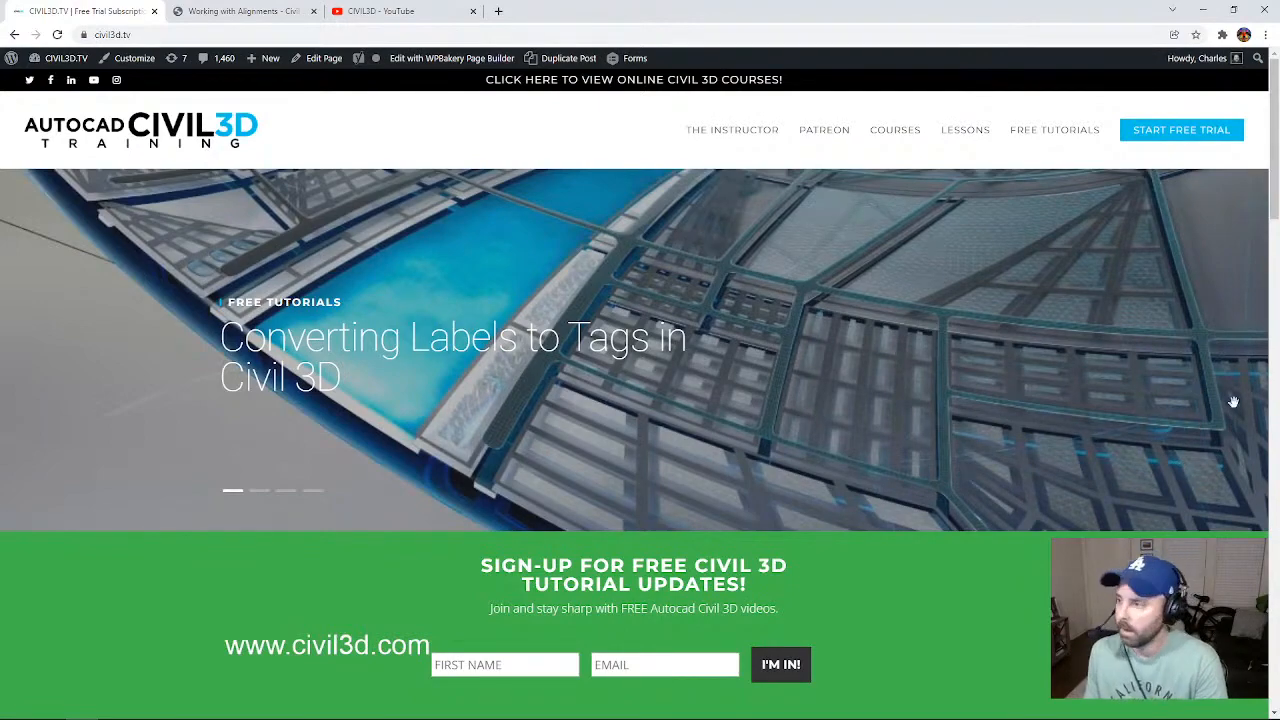
pyautogui.scroll(-3, 1220, 402)
pyautogui.scroll(-8, 1208, 415)
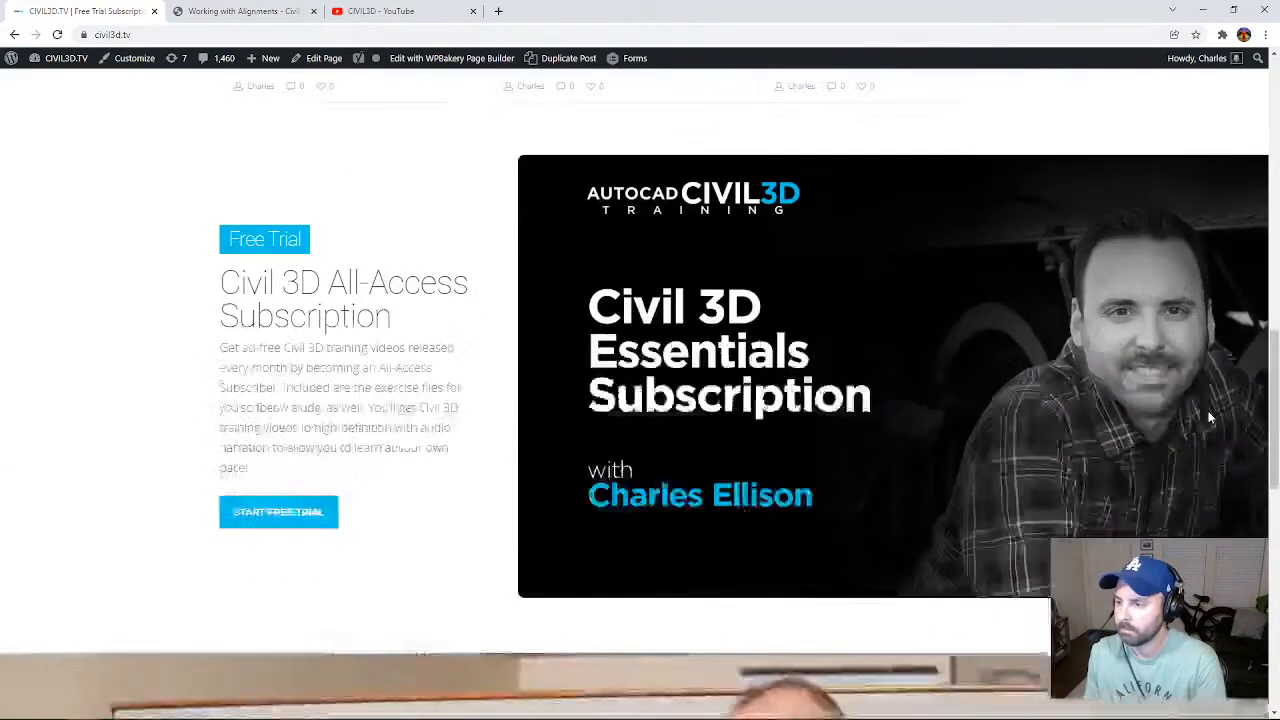
pyautogui.scroll(11, 1204, 410)
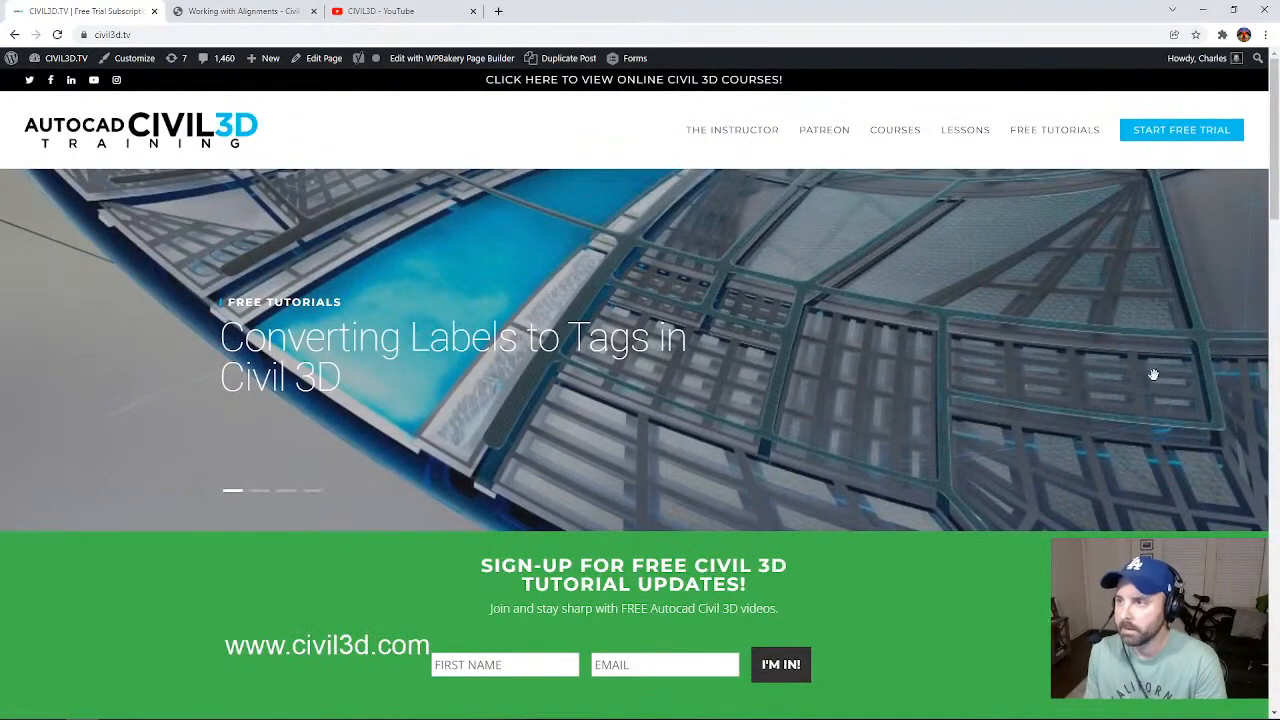